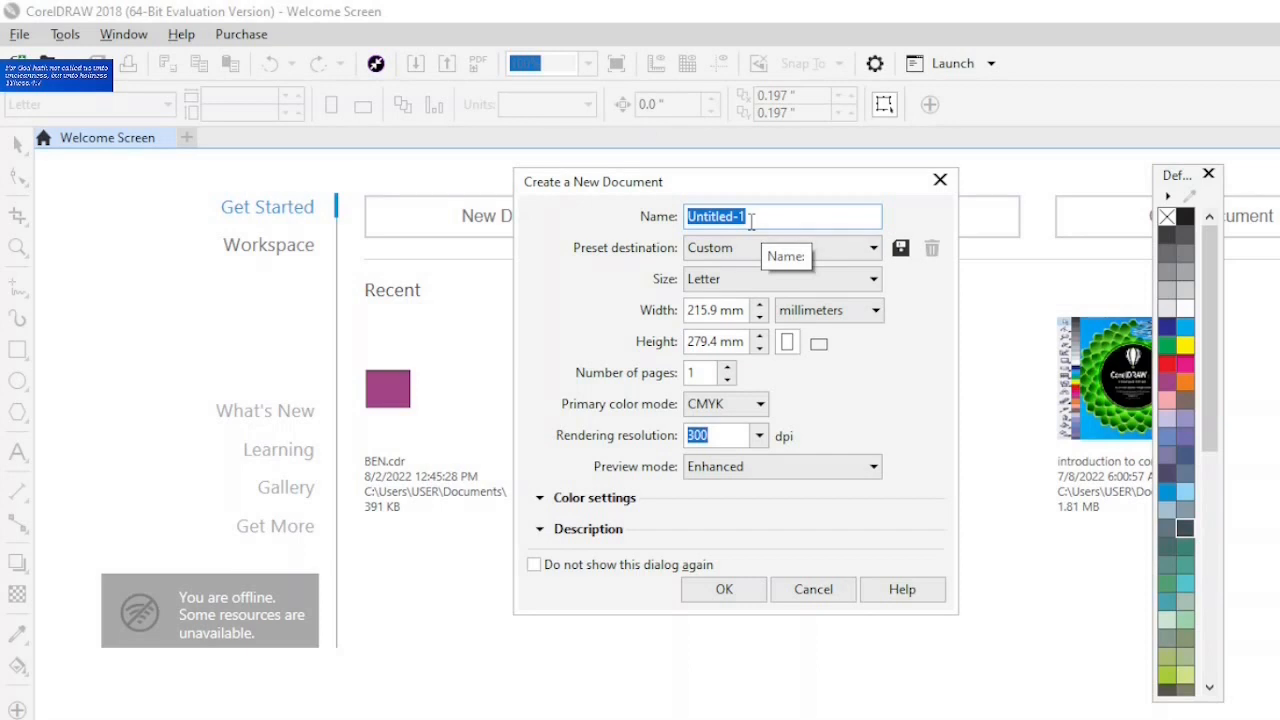
- Create a new document named BEN with A4 page size and inches as the unit
text(BEN)
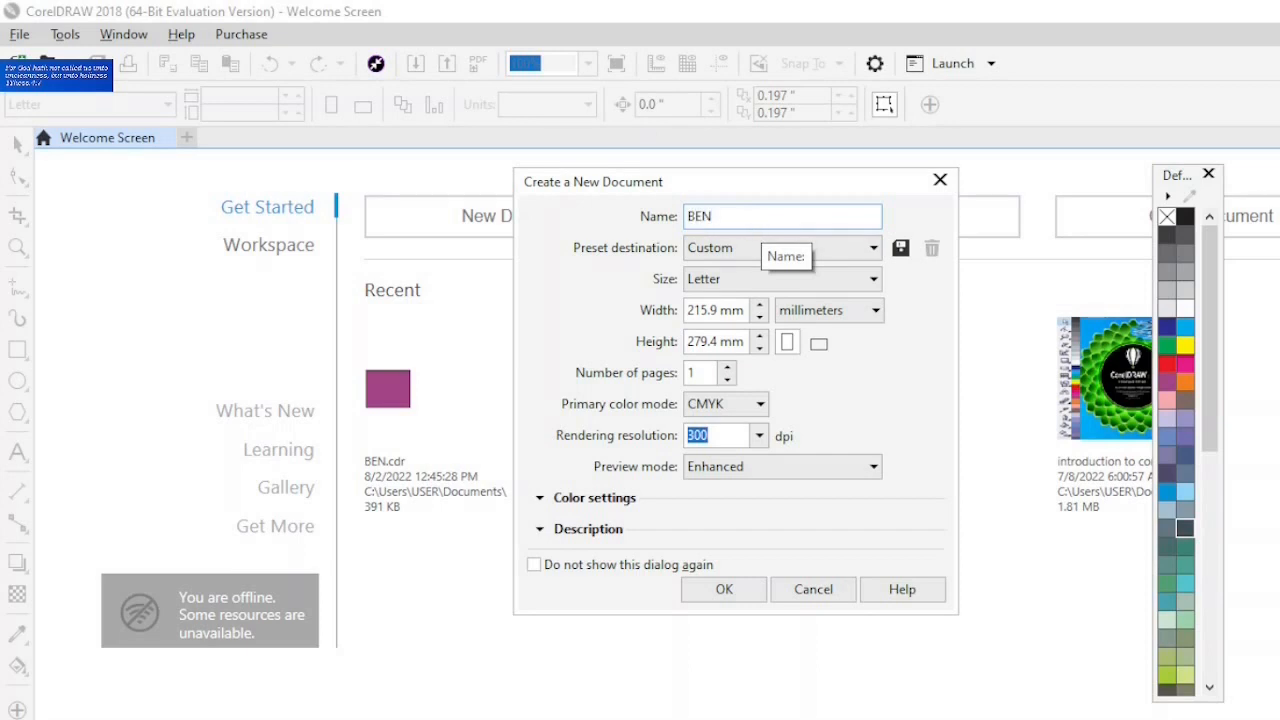
click(872, 282)
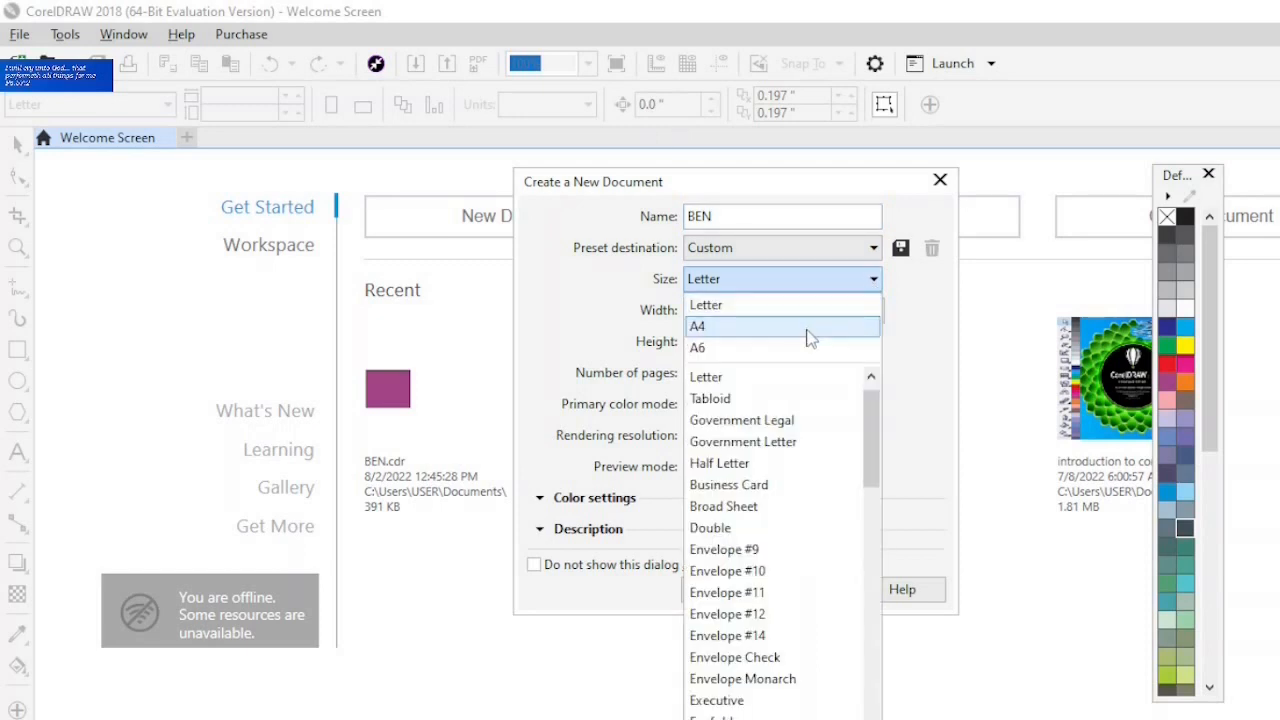
click(810, 338)
click(858, 312)
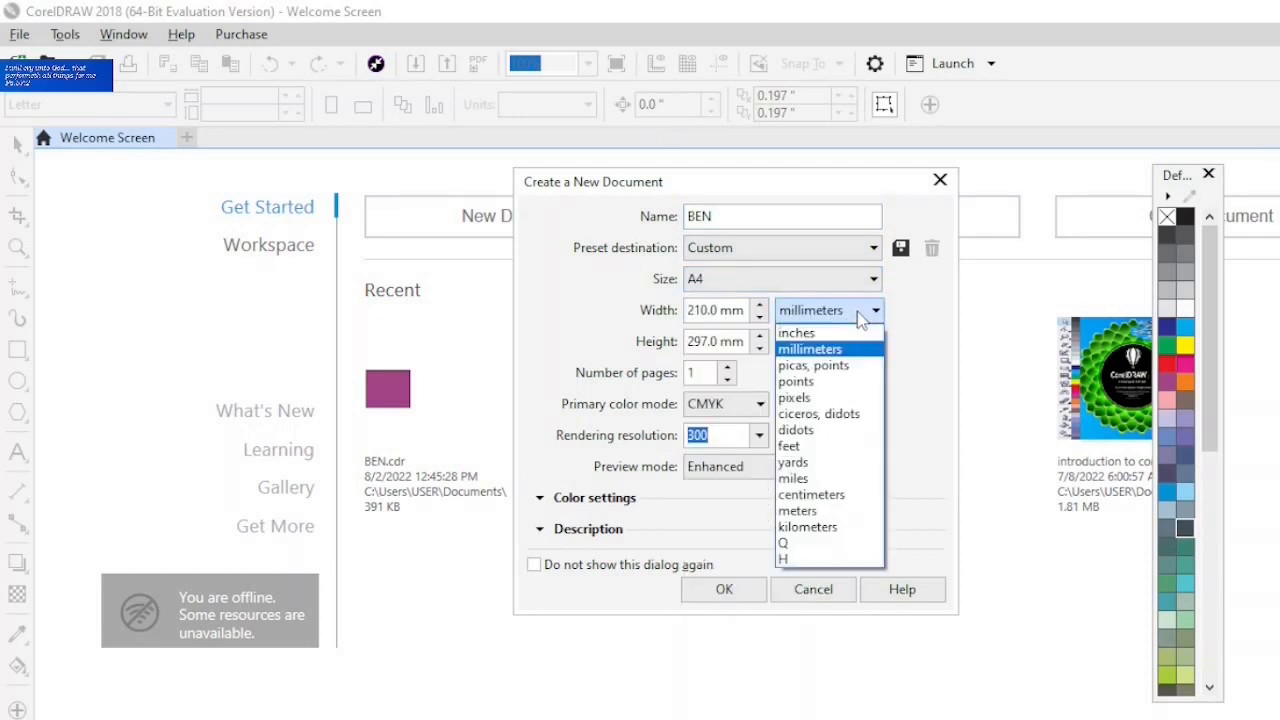
click(838, 333)
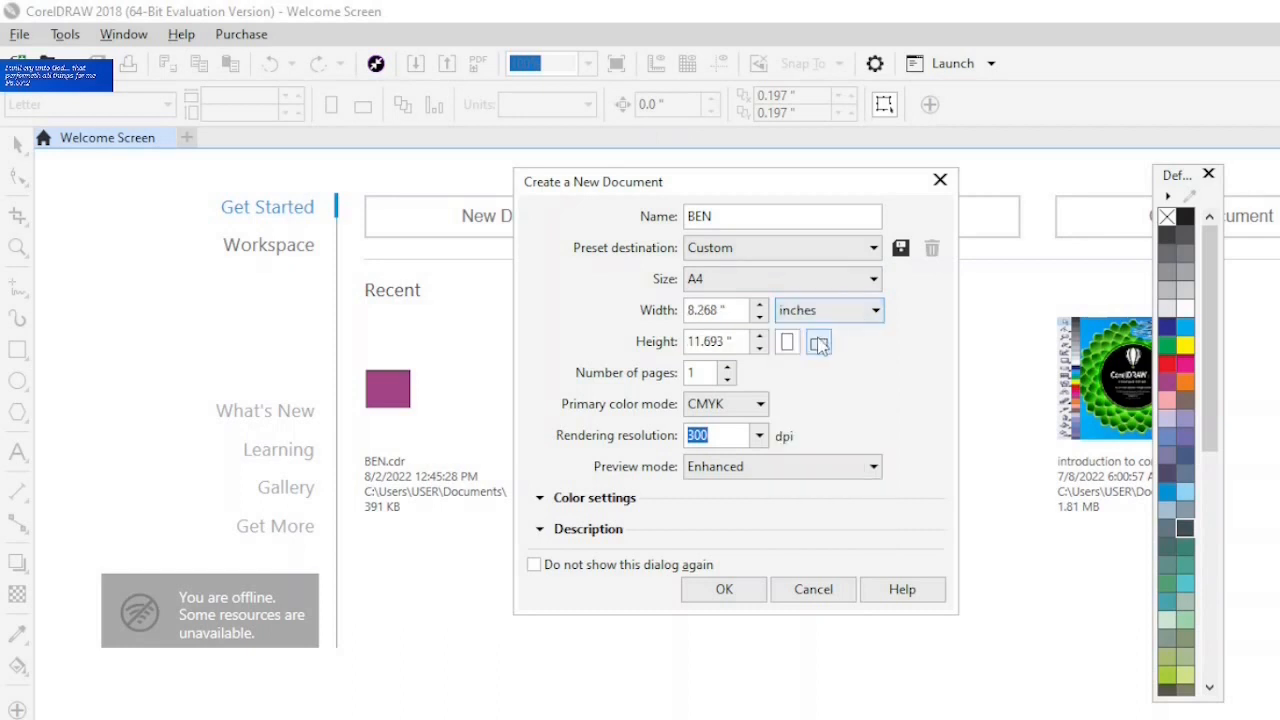
click(720, 592)
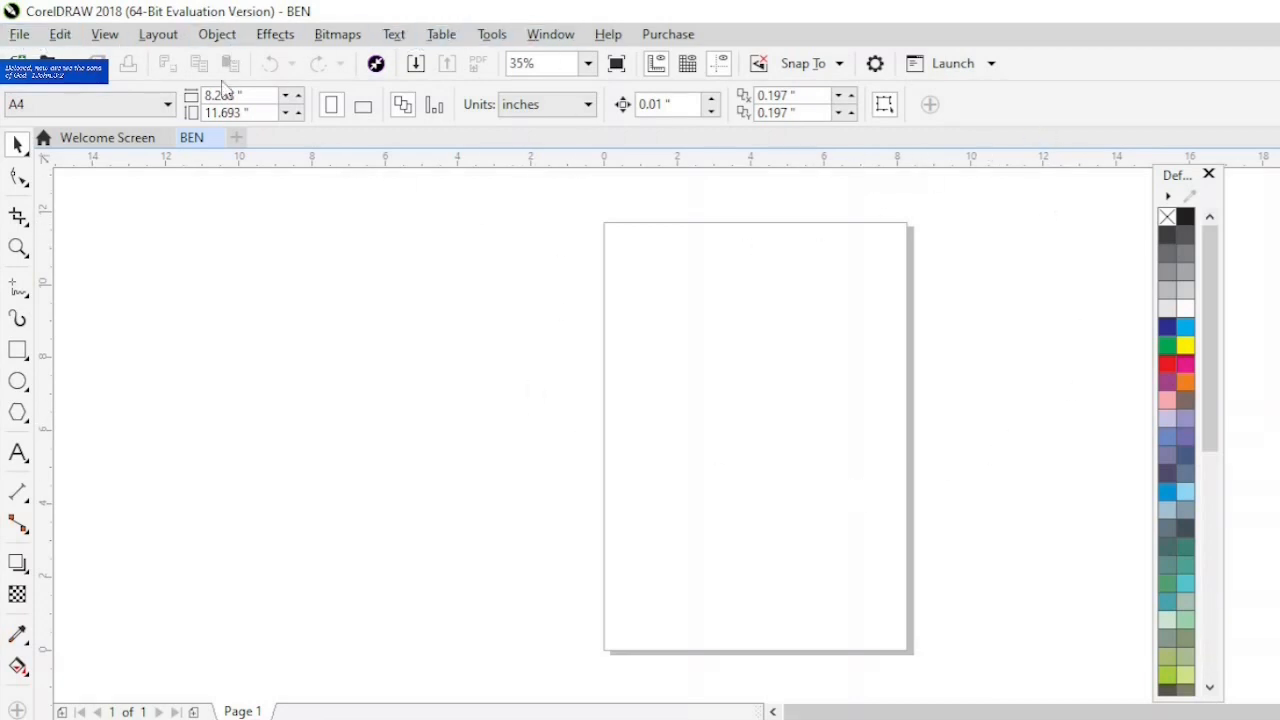
right_click(1069, 101)
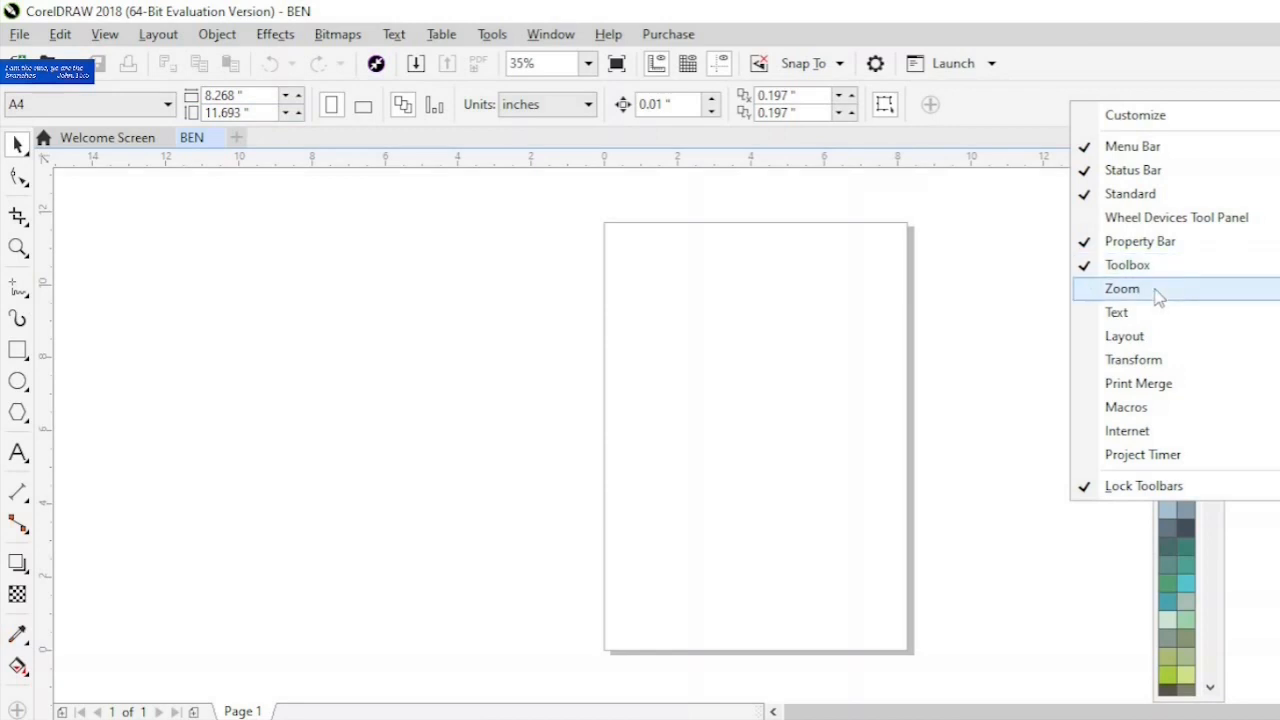
click(19, 252)
click(18, 248)
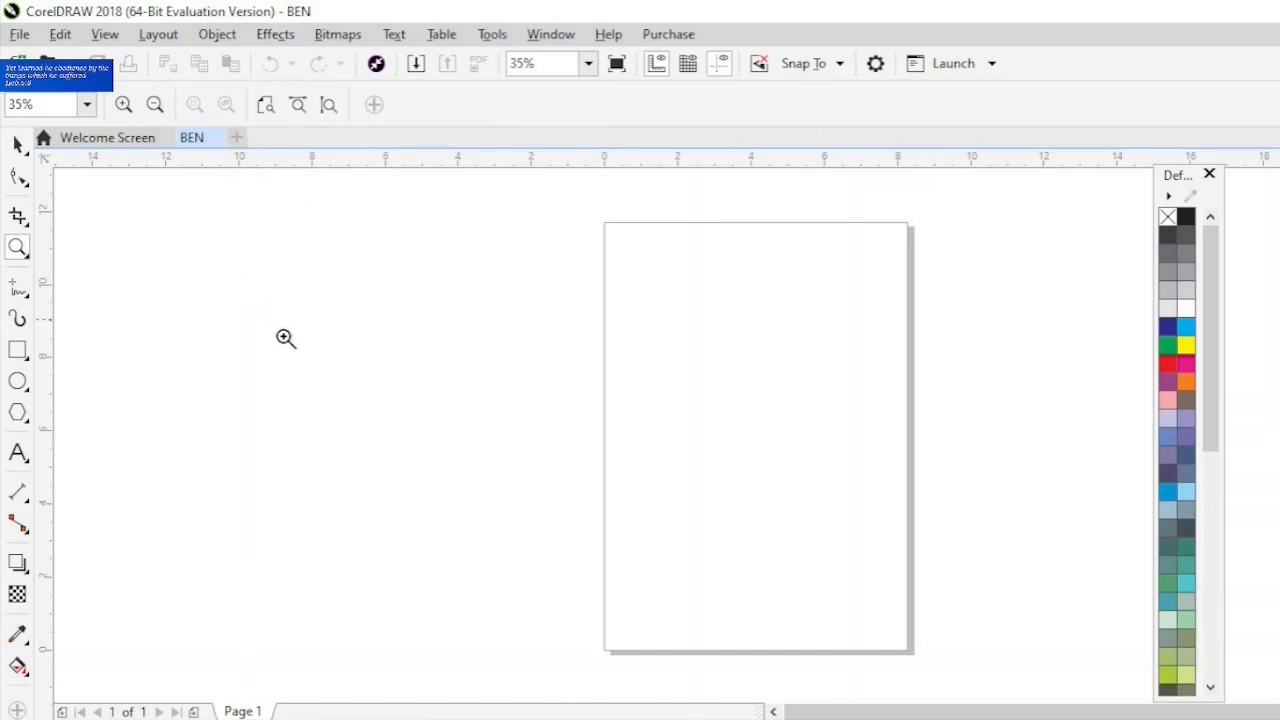
key(space)
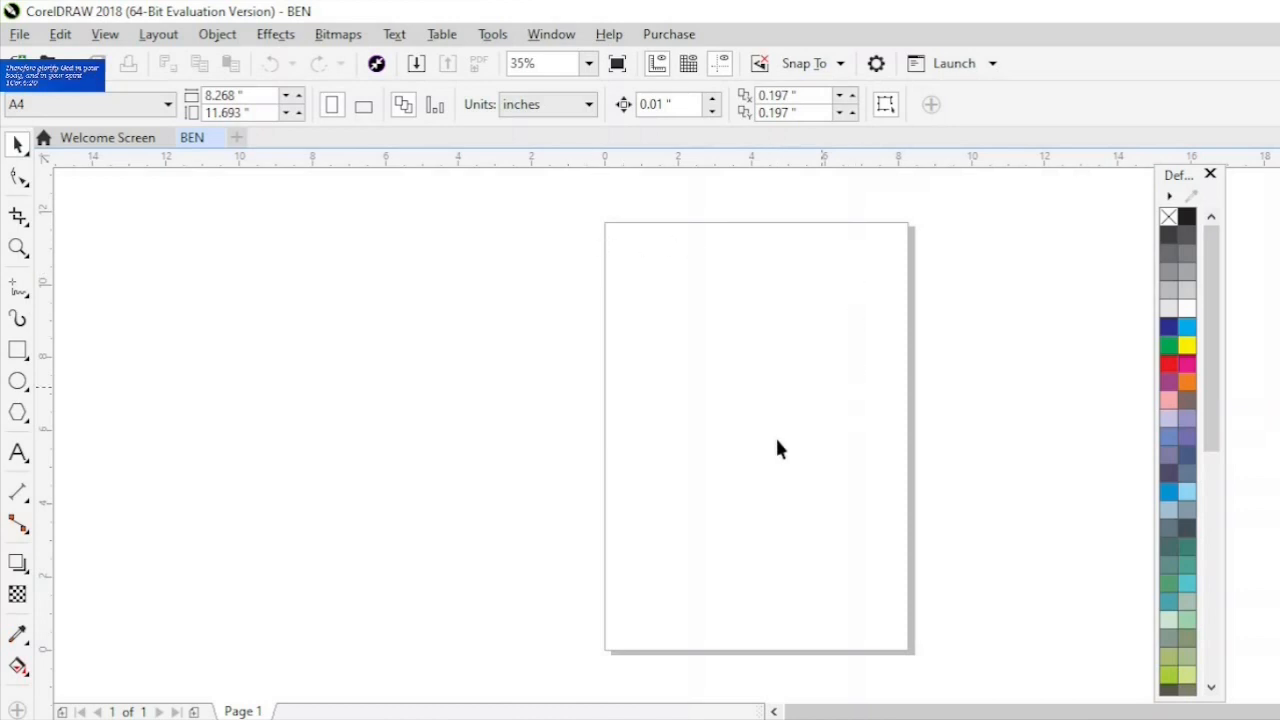
- Change the page size to A3 and set the units to inches
click(168, 104)
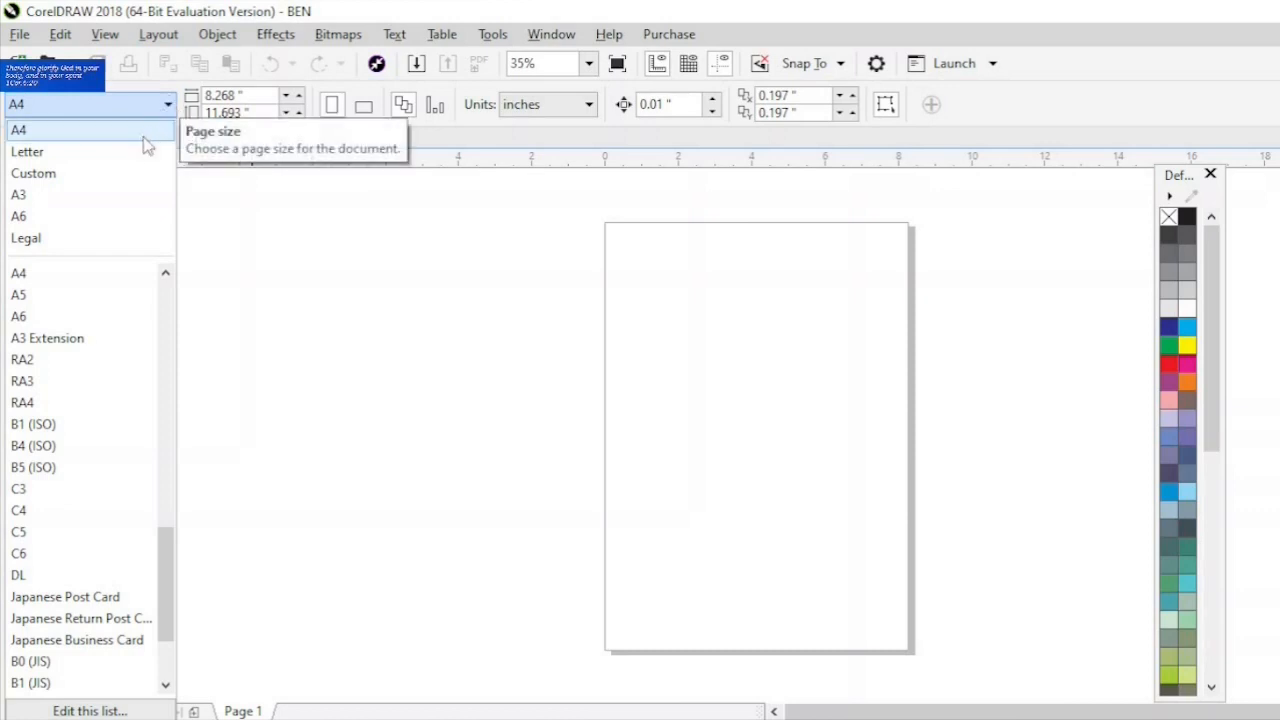
click(123, 195)
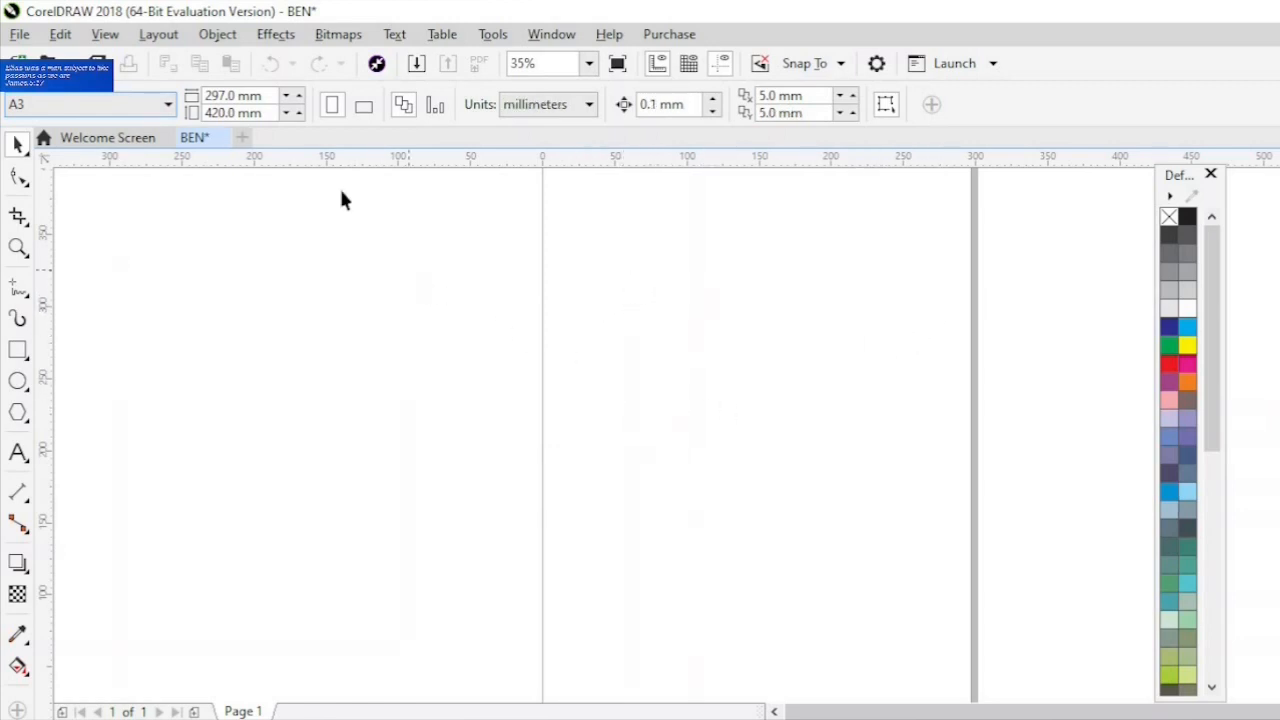
click(575, 108)
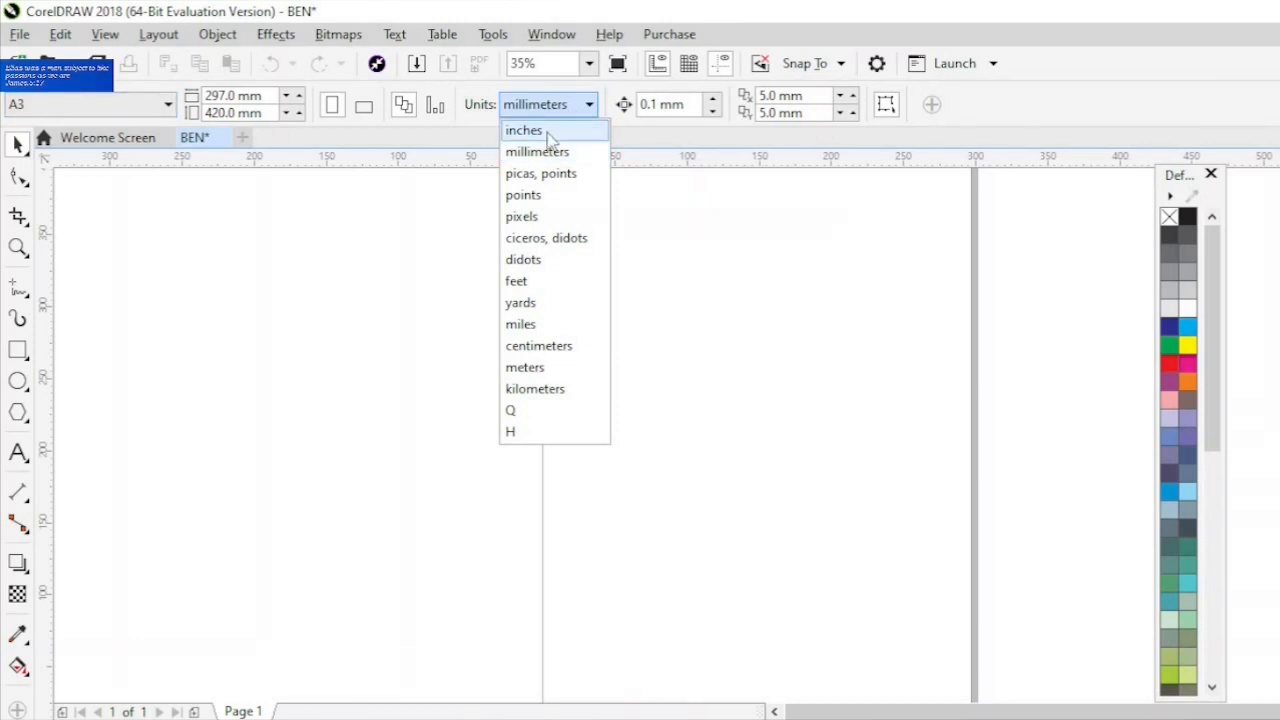
click(548, 133)
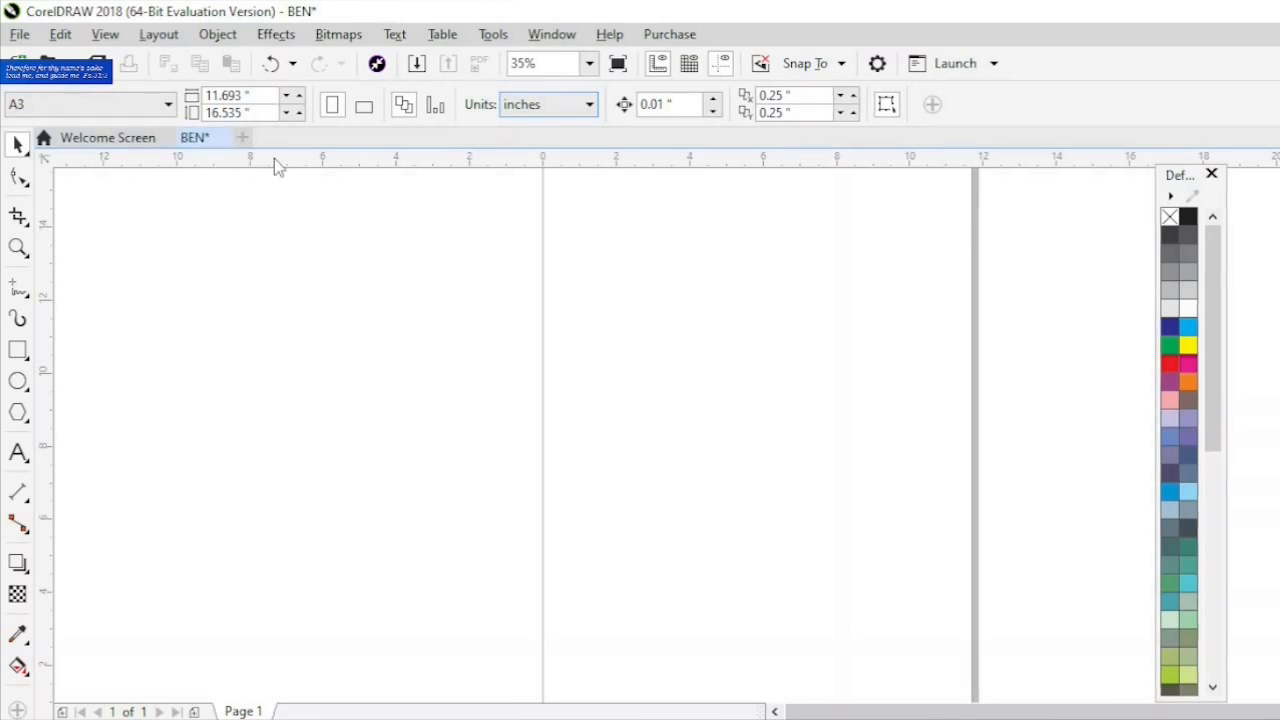
- Set the page size back to A4
click(168, 105)
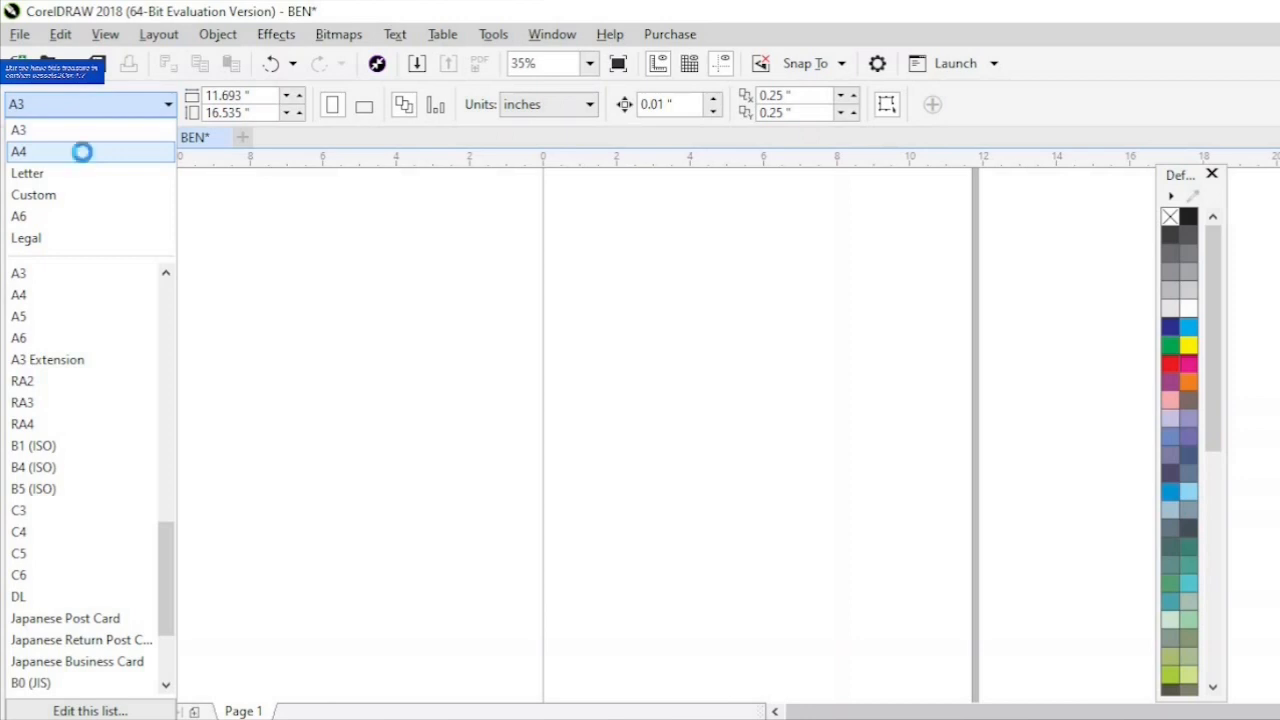
click(82, 152)
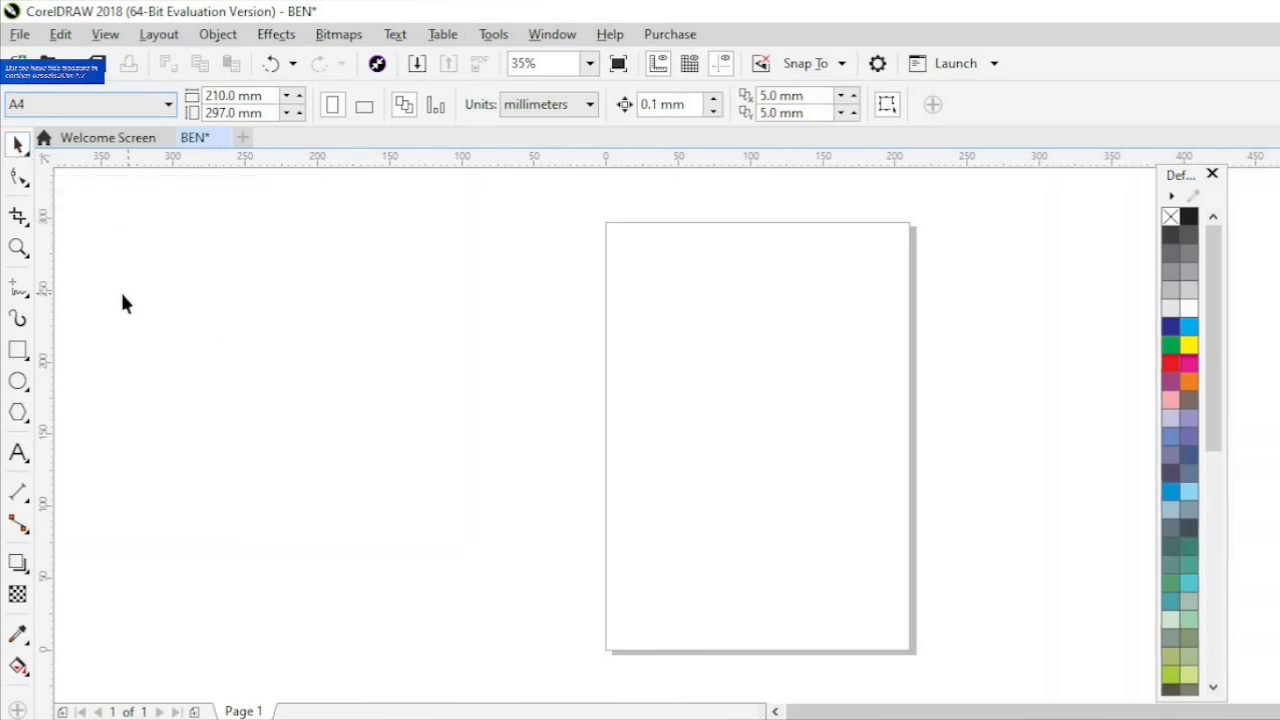
- Draw a rectangle about 43 × 50 mm left of the page and an ellipse about 40 × 71 mm beside it
click(17, 352)
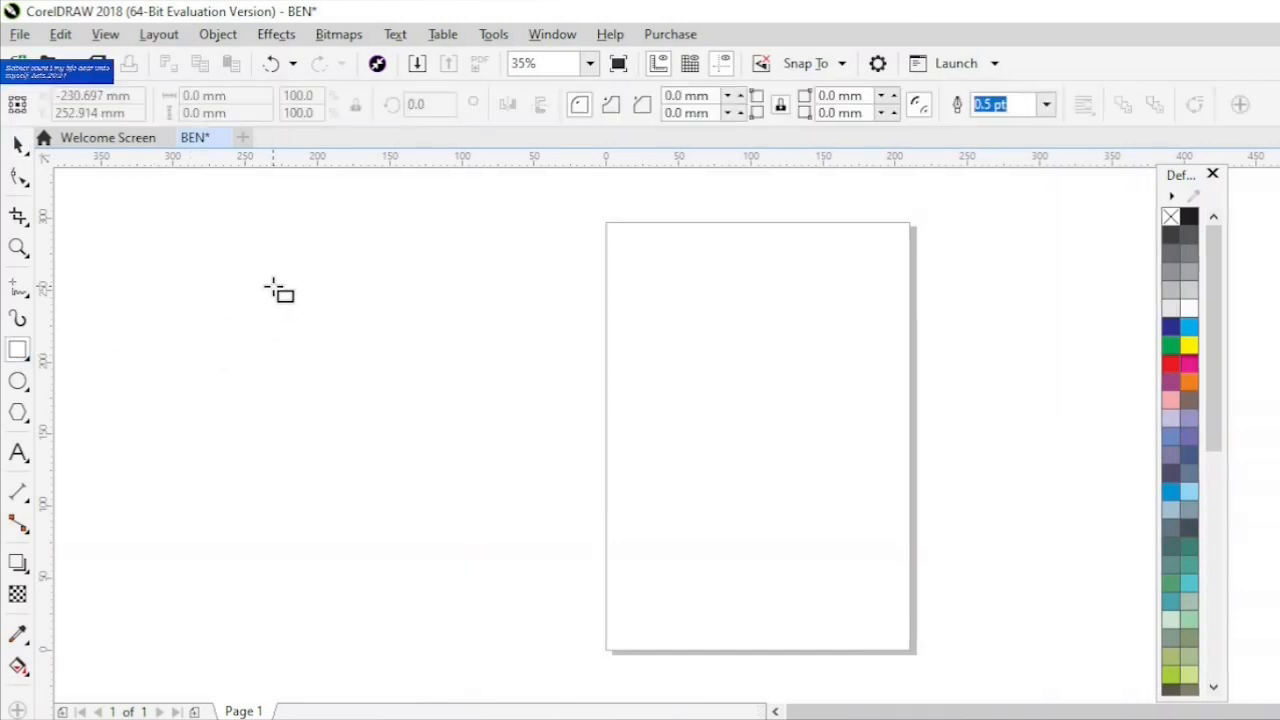
drag(273, 286, 335, 357)
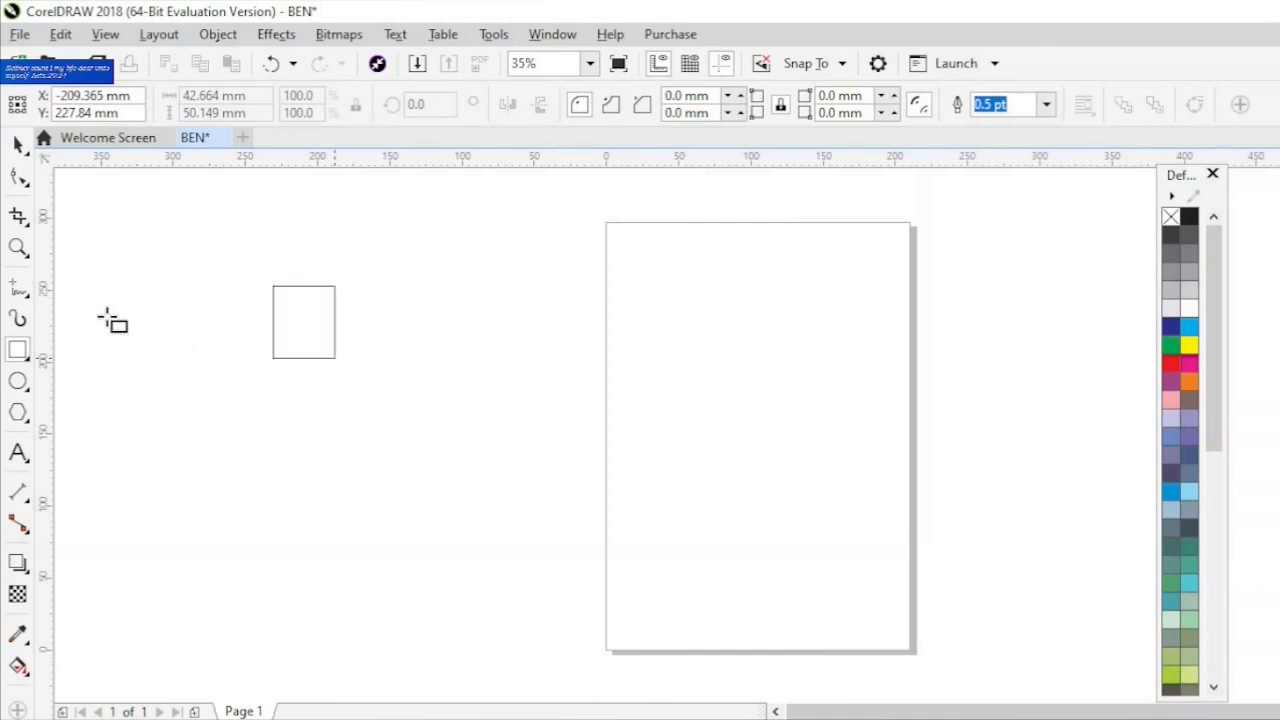
click(18, 383)
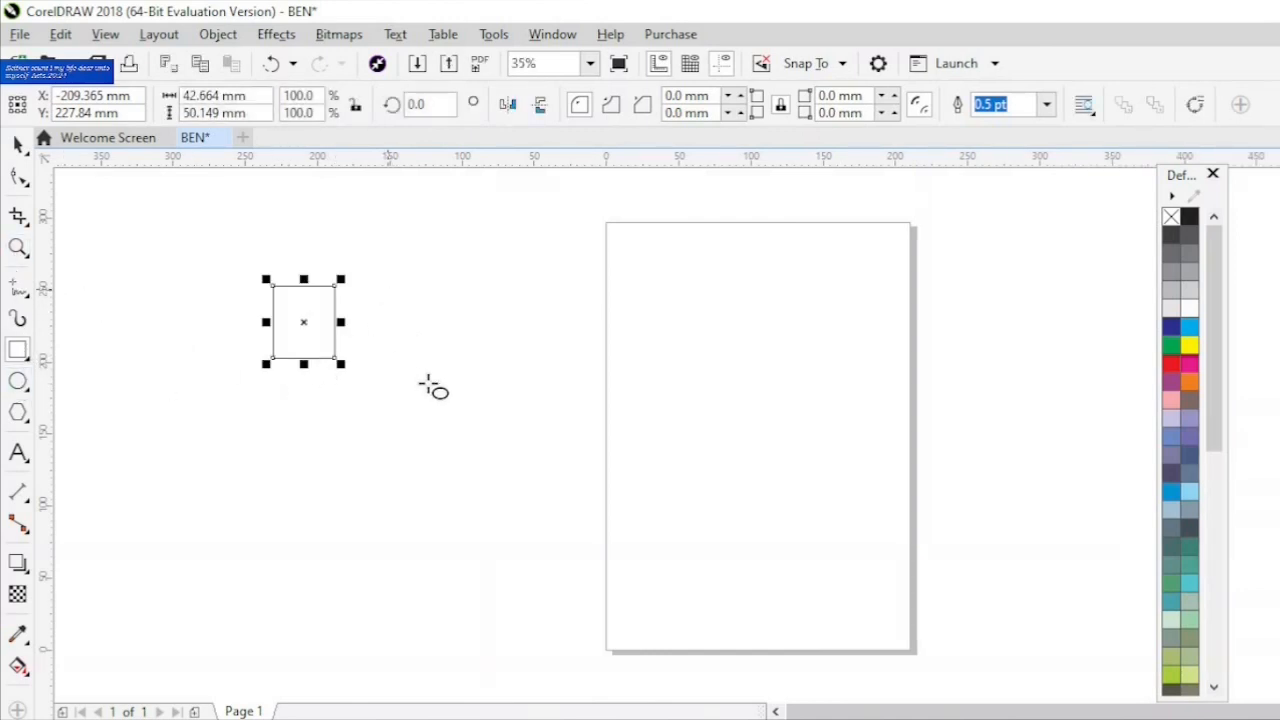
drag(388, 288, 446, 391)
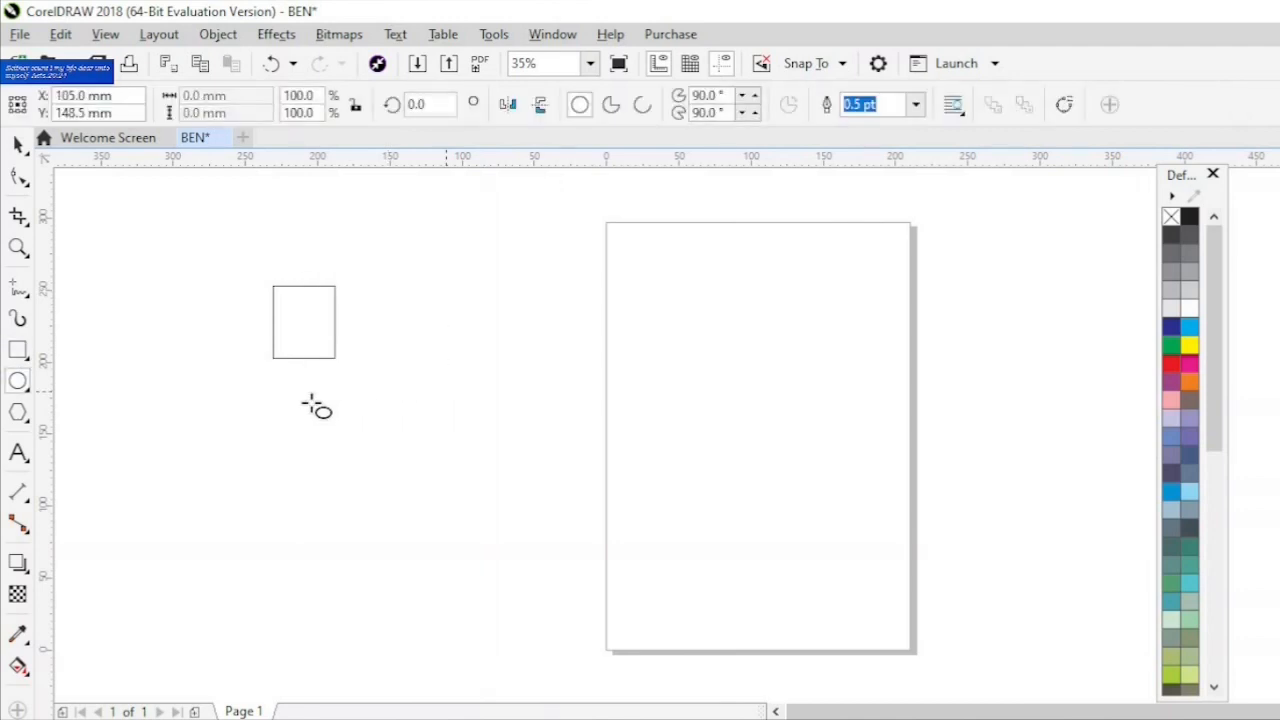
- Draw a five-sided polygon about 55 × 78 mm between the ellipse and the page
click(17, 352)
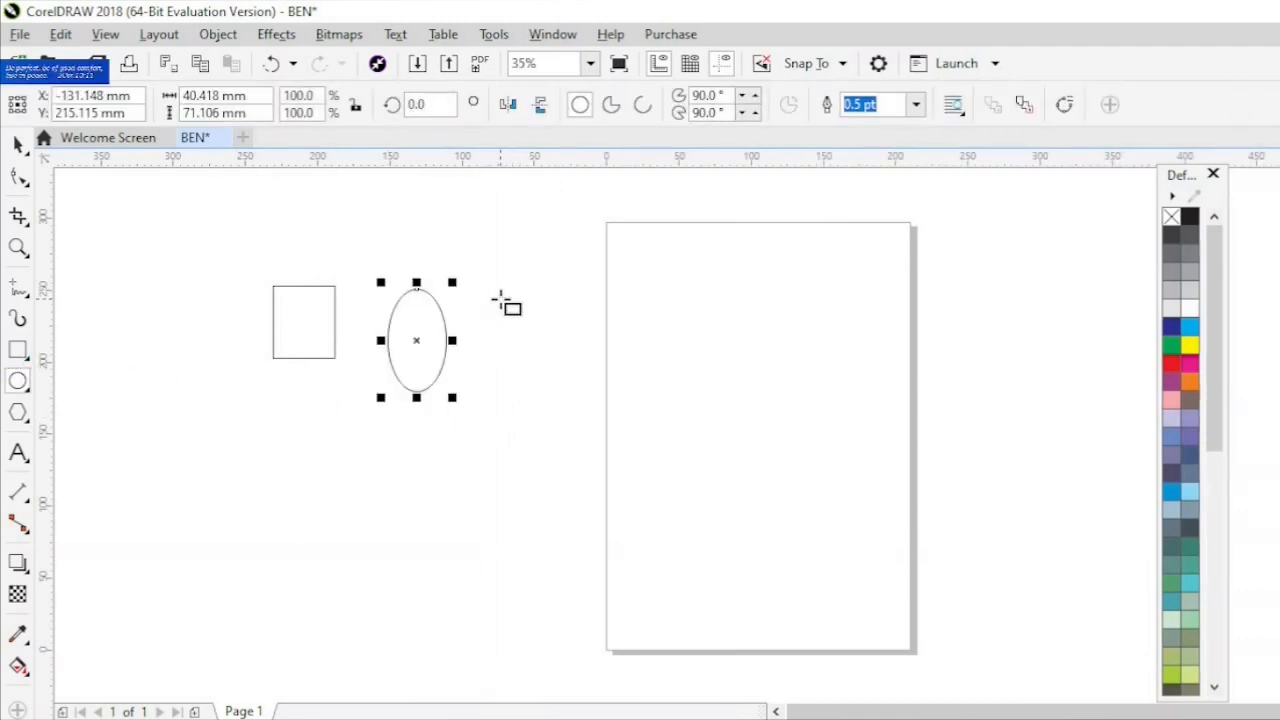
click(18, 413)
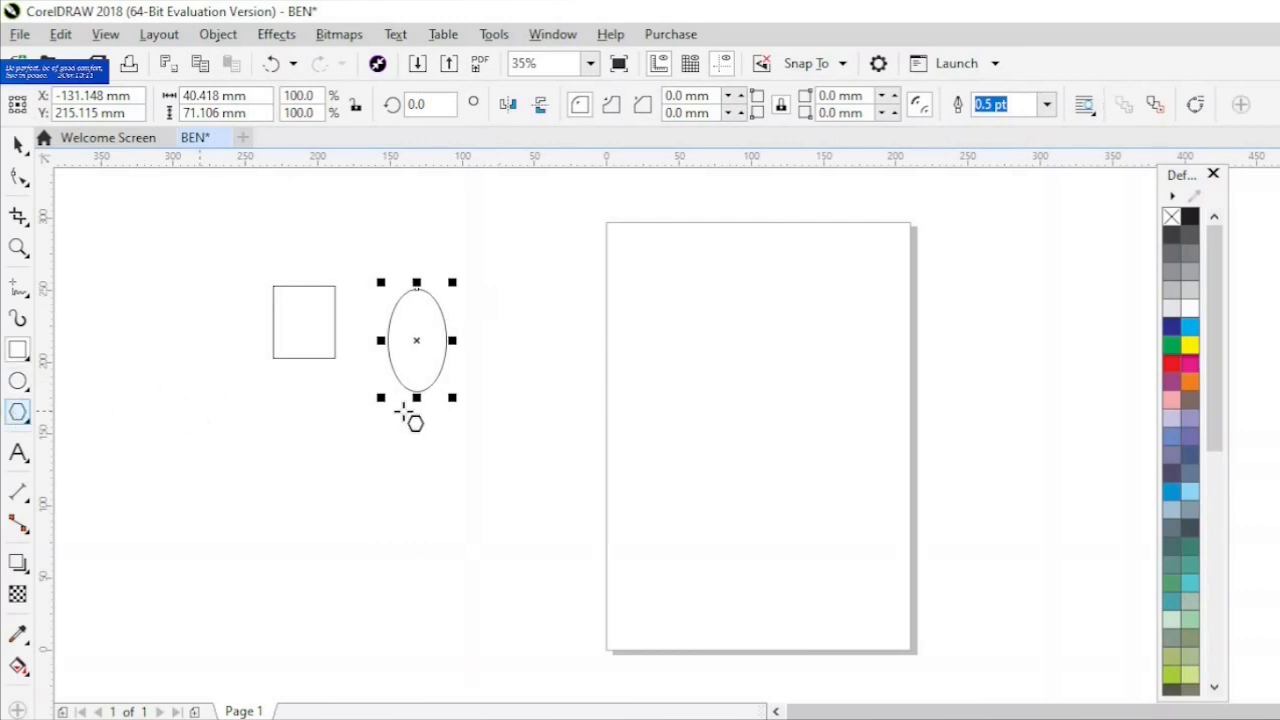
drag(486, 300, 520, 388)
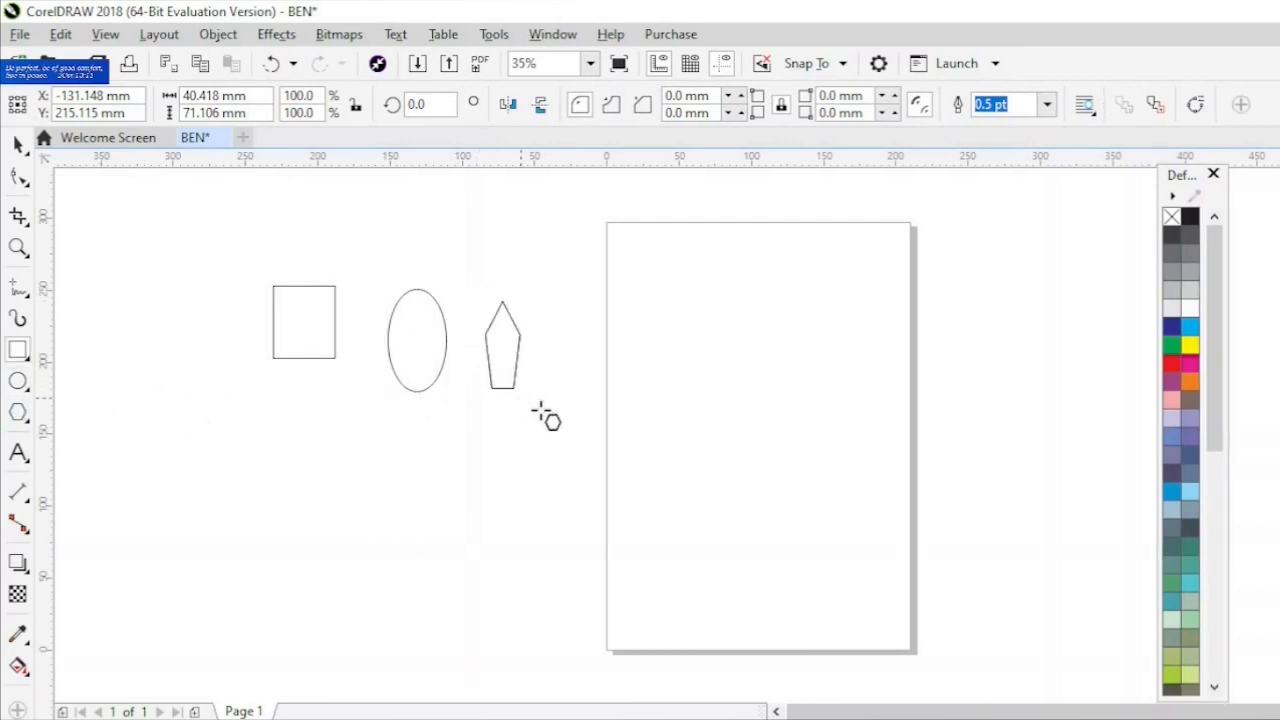
drag(569, 430, 571, 429)
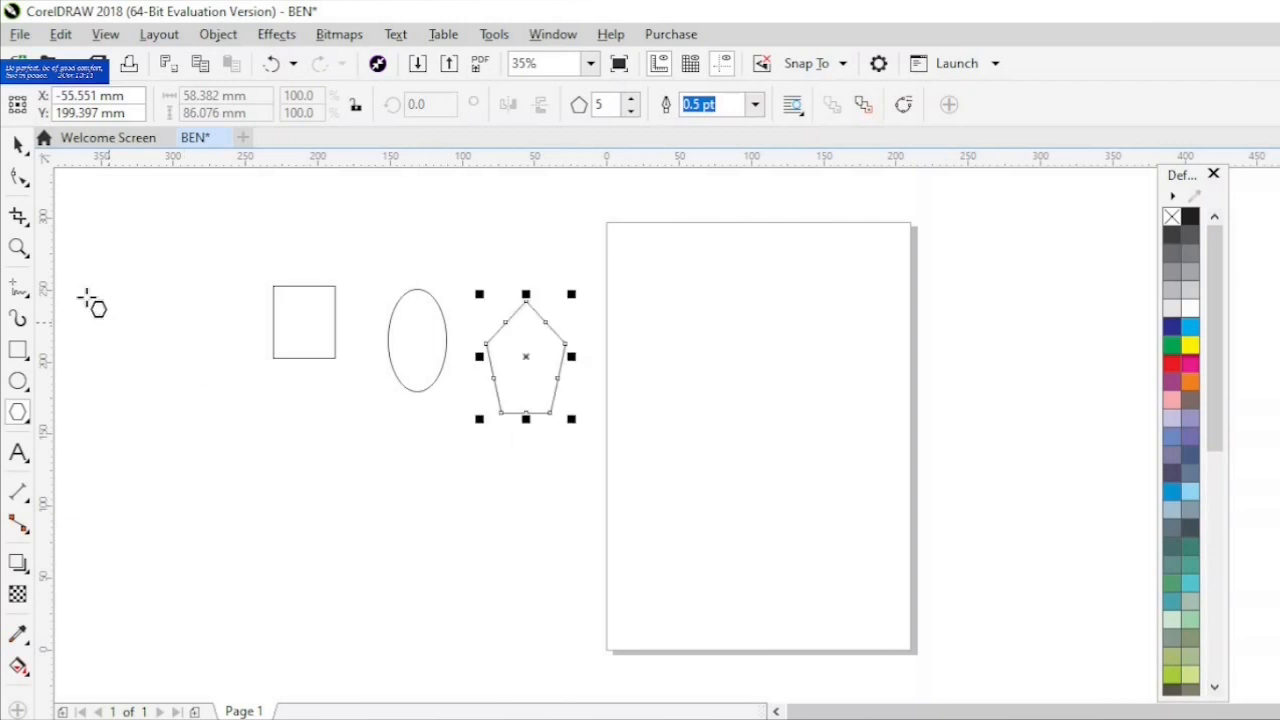
- Select the rectangle, ellipse and pentagon together, fill them green and remove their outlines
click(18, 247)
drag(235, 252, 605, 487)
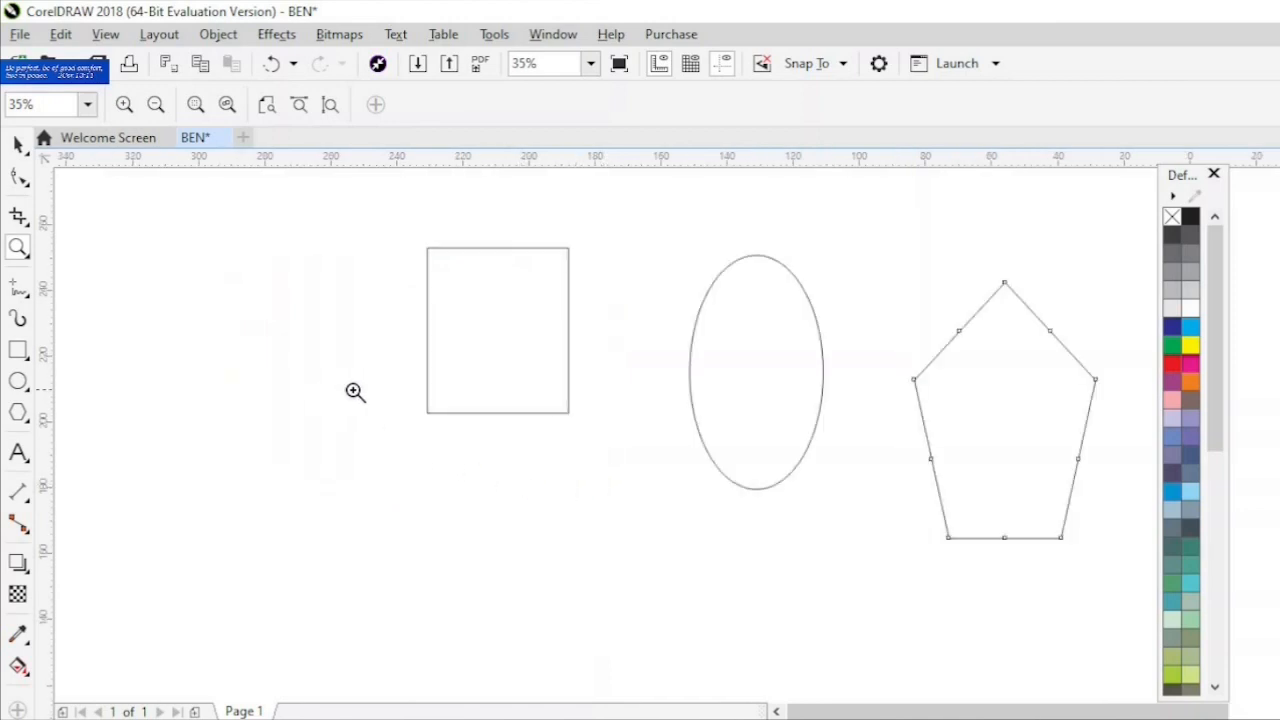
click(18, 144)
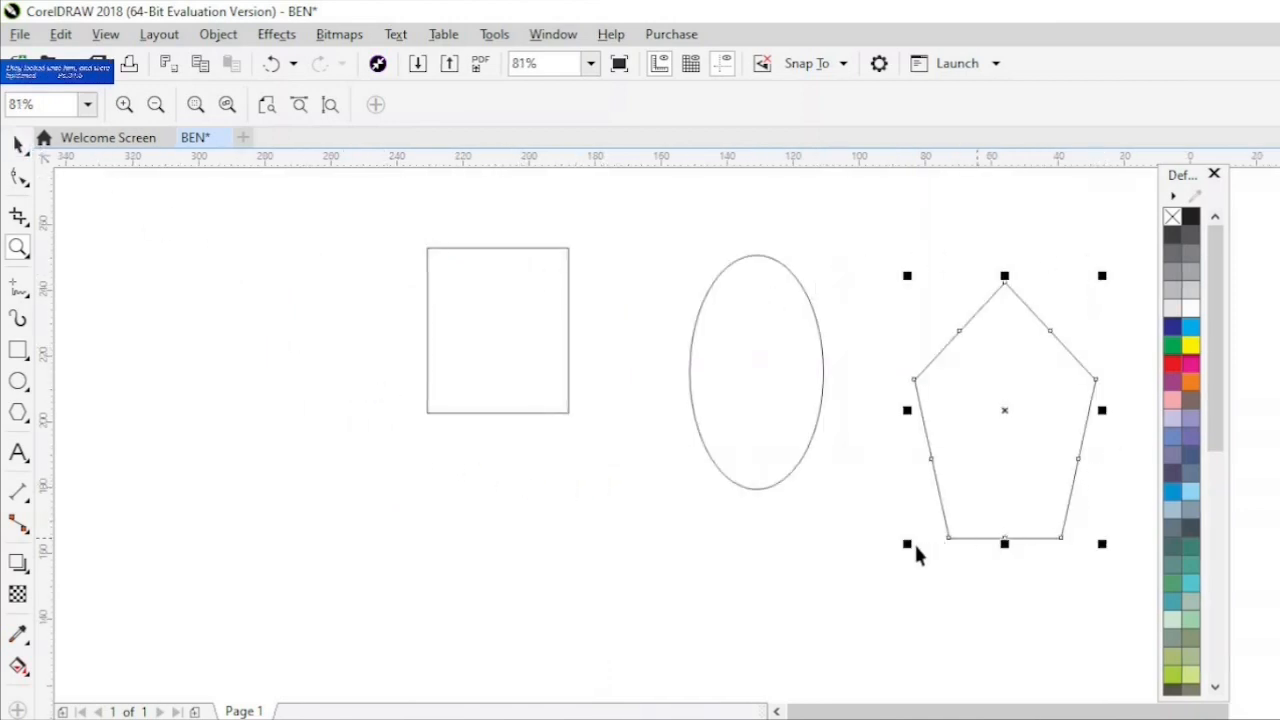
drag(336, 220, 1123, 598)
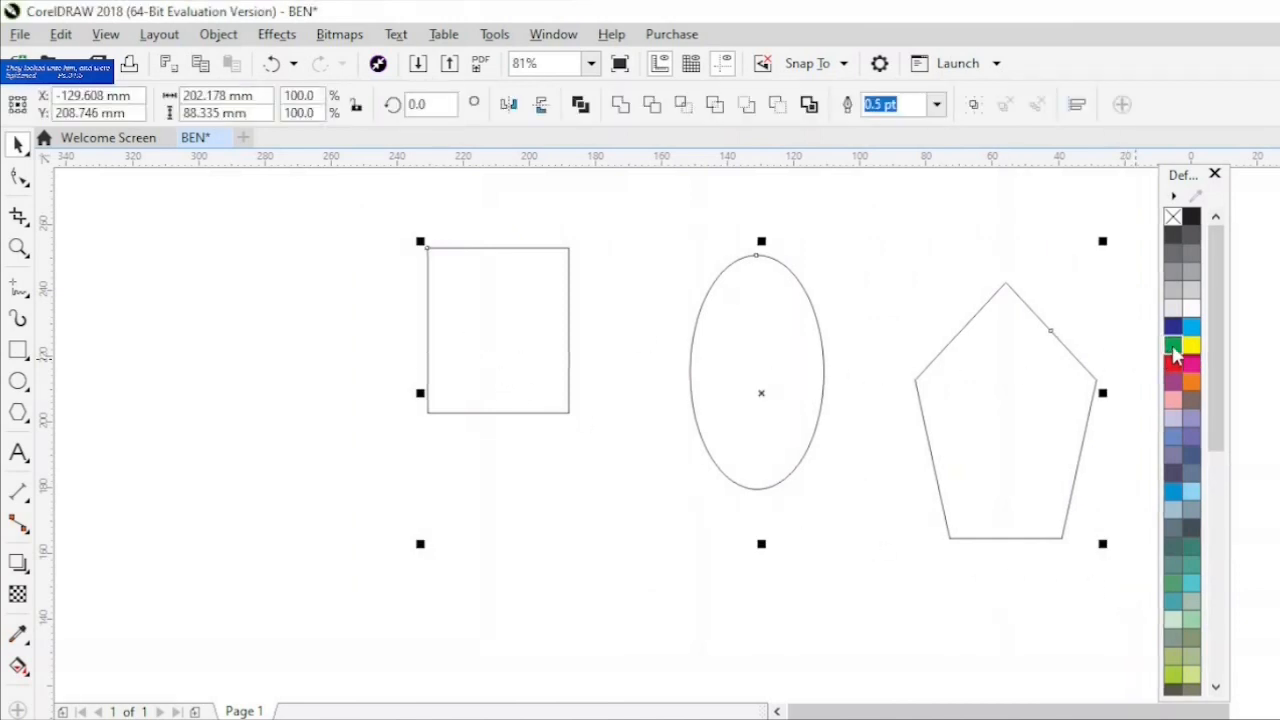
click(1174, 347)
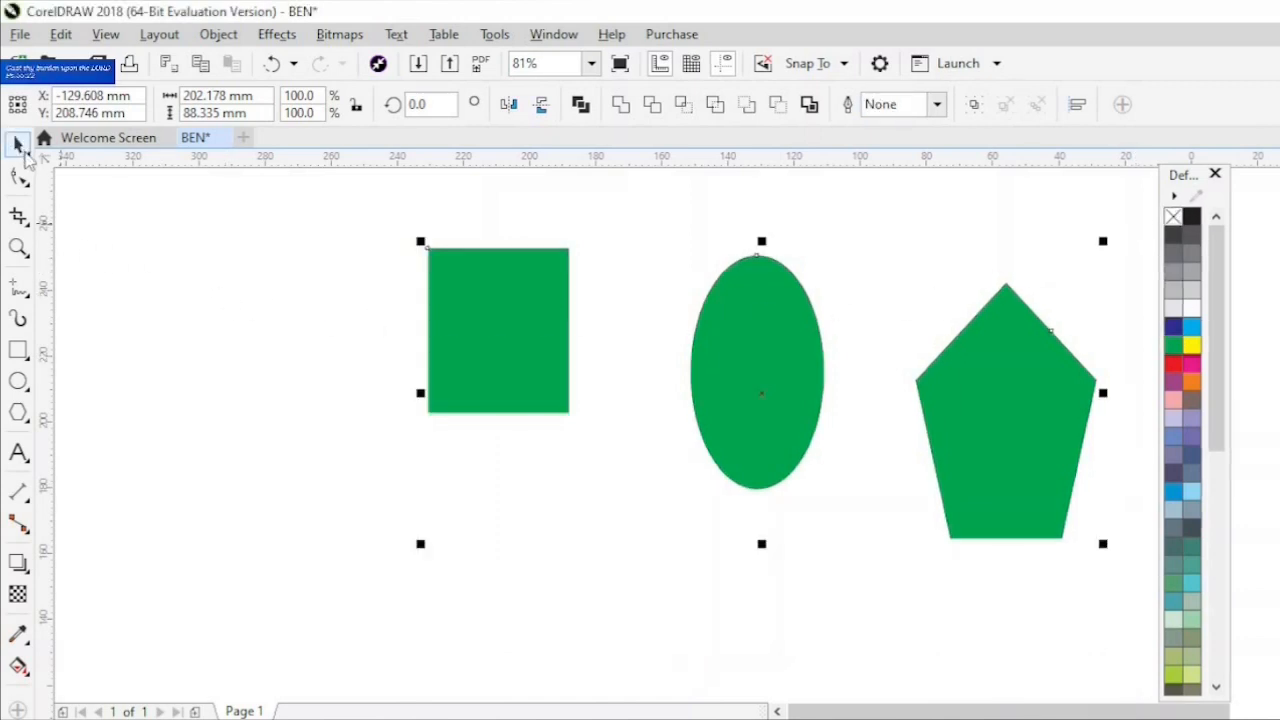
- Select the rectangle and pentagon with a Freehand Pick loop that leaves out the ellipse, fill them magenta, and deselect them
click(26, 156)
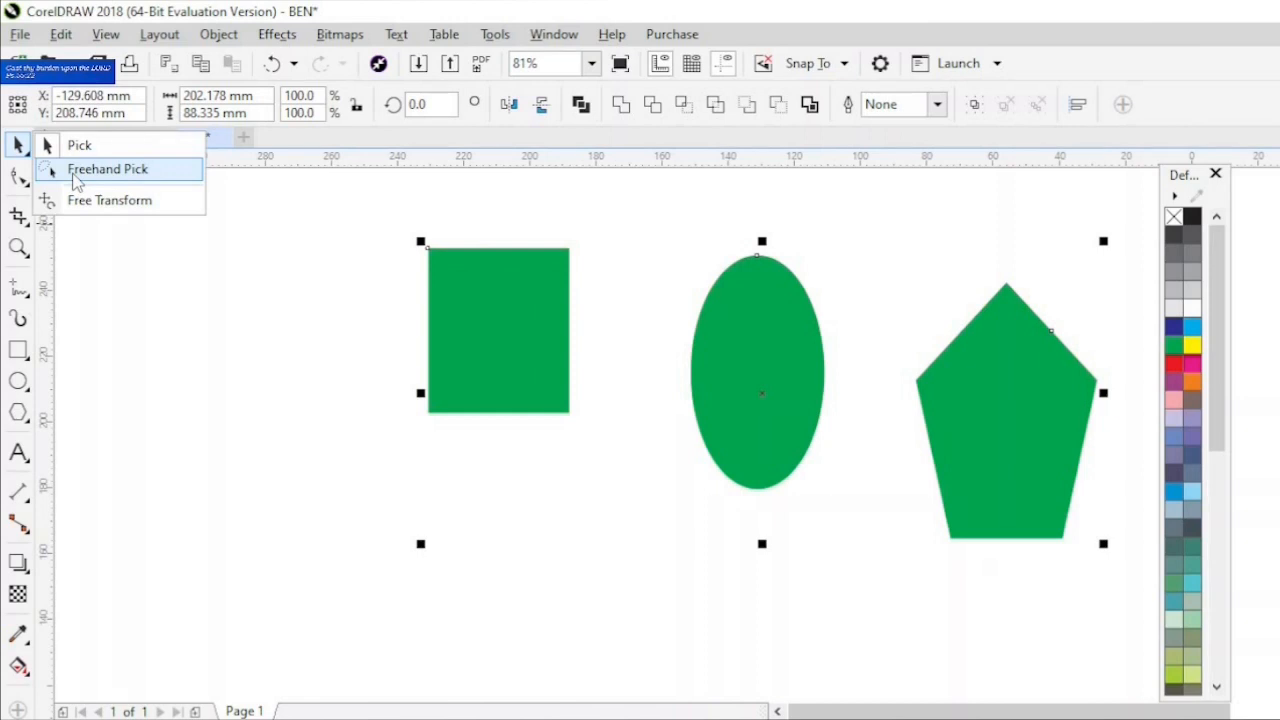
click(267, 326)
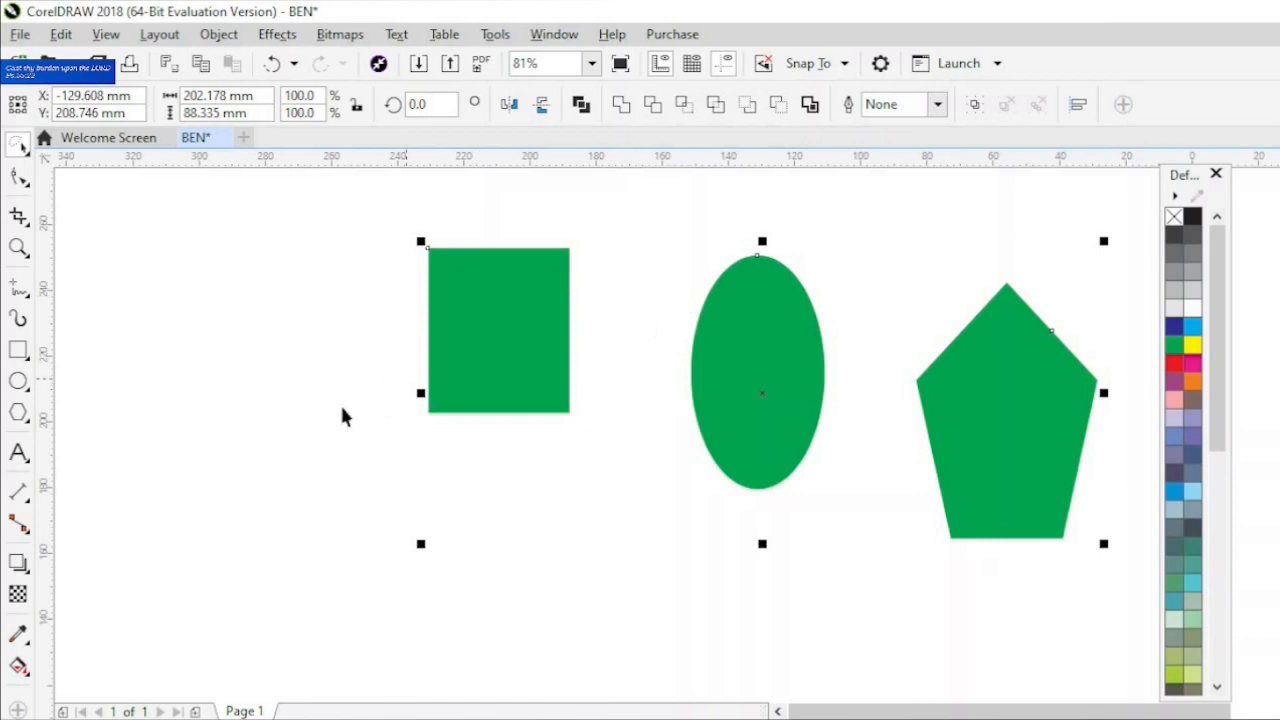
click(315, 410)
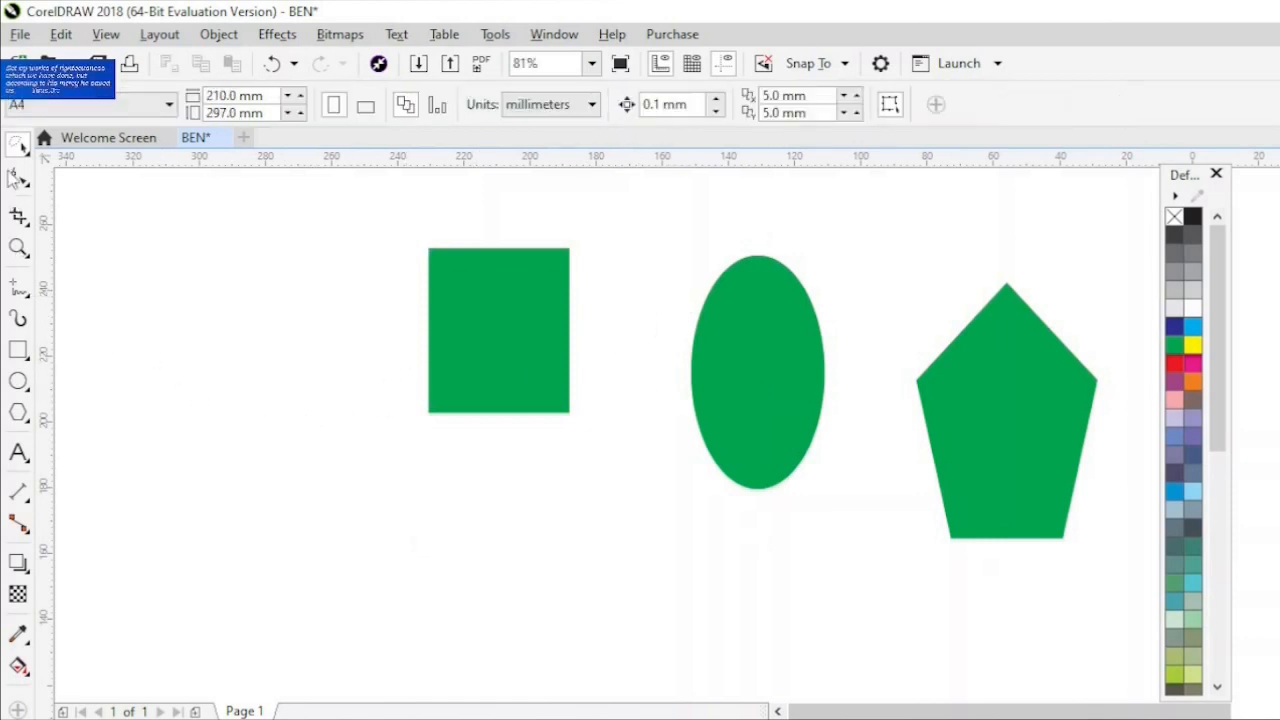
mouse_move(346, 343)
mouse_down()
mouse_move(369, 450)
mouse_move(442, 500)
mouse_move(562, 483)
mouse_up()
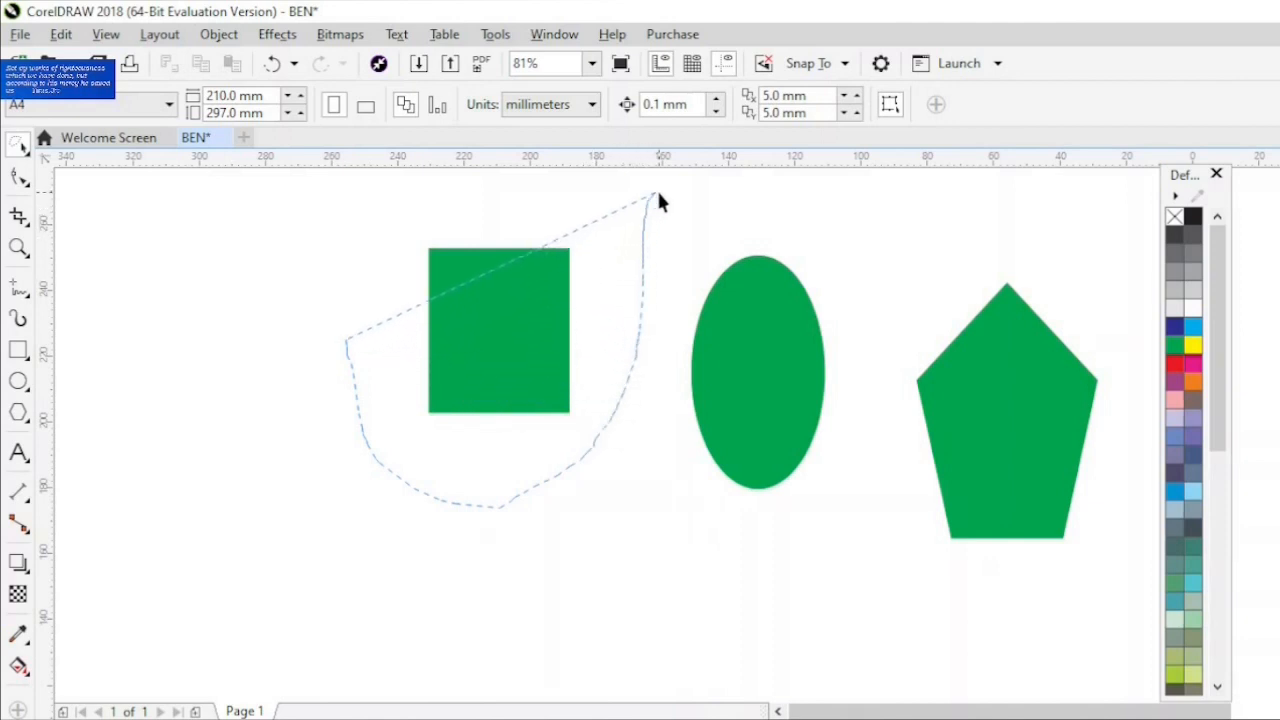
drag(659, 194, 679, 188)
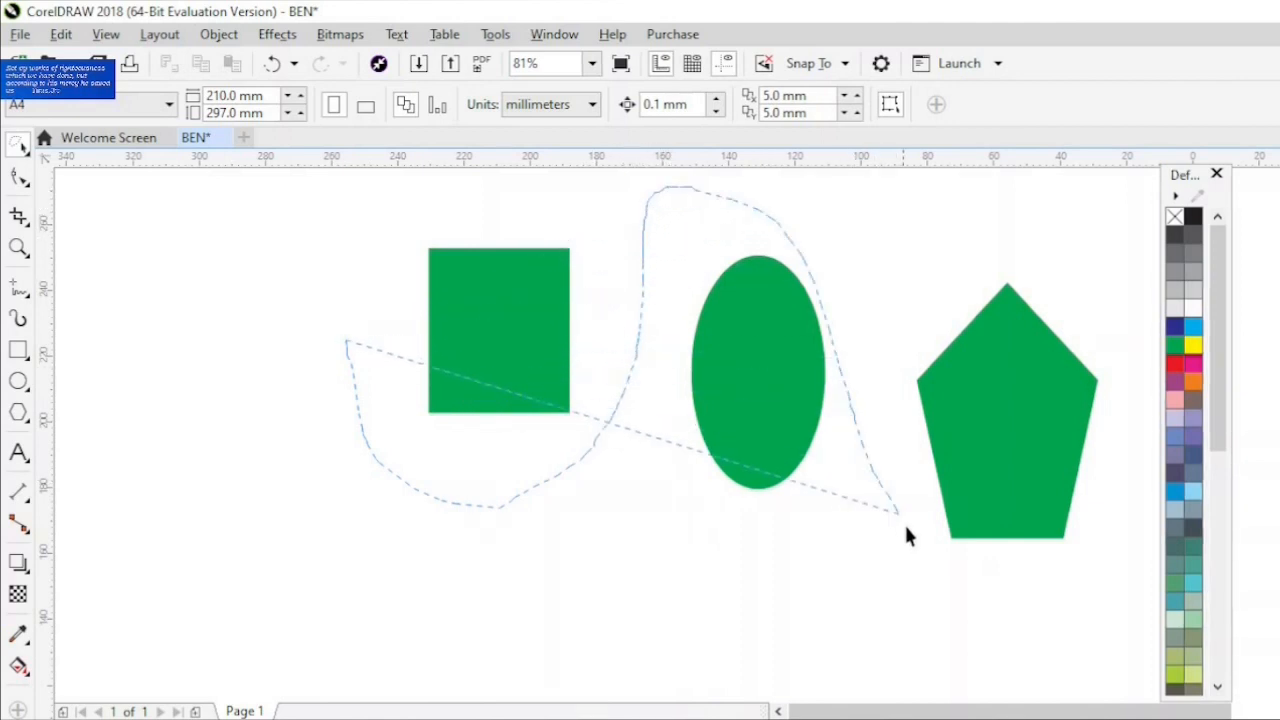
mouse_move(906, 534)
mouse_down()
mouse_move(1123, 484)
mouse_move(1127, 322)
mouse_move(1100, 276)
mouse_move(1038, 237)
mouse_up()
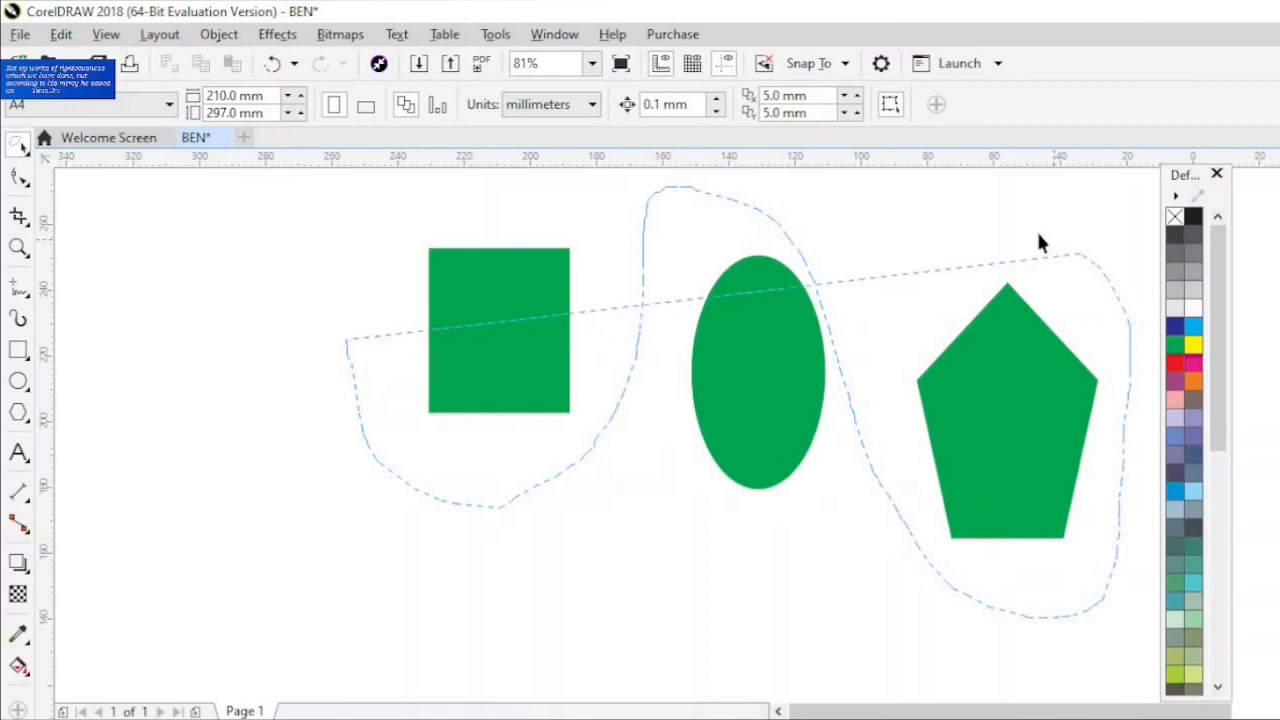
drag(882, 193, 880, 195)
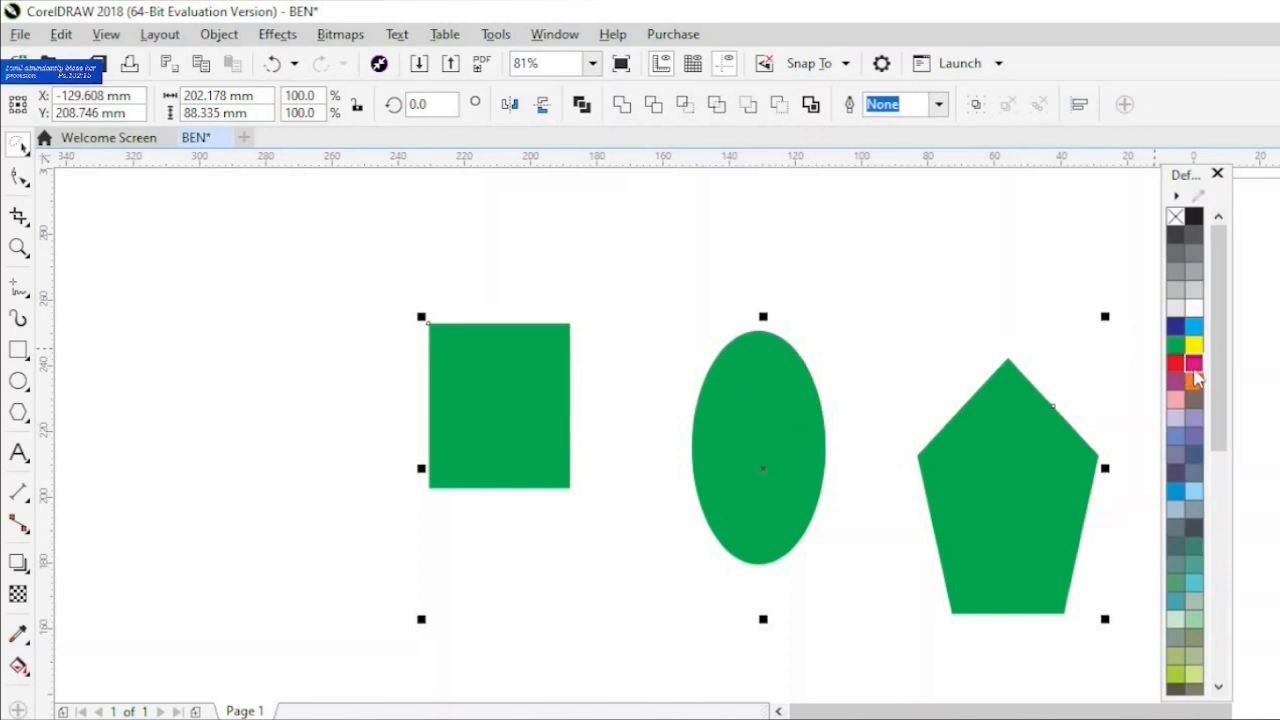
click(1194, 366)
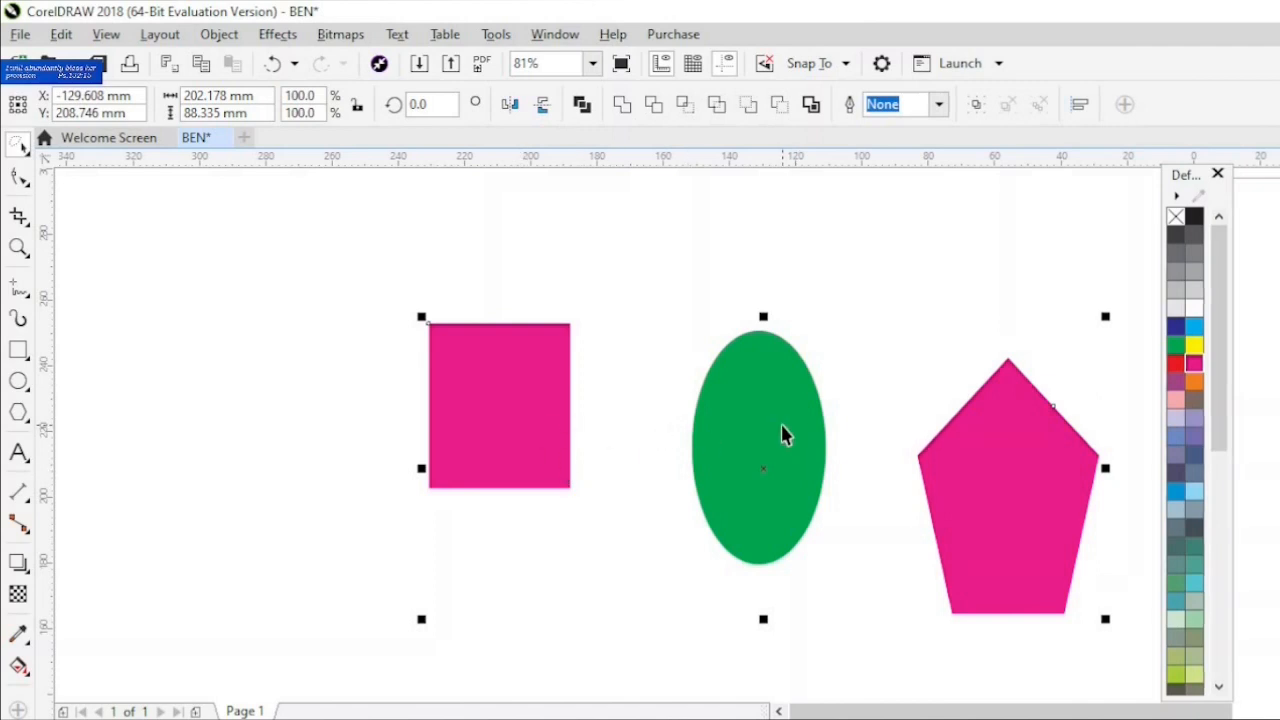
click(303, 393)
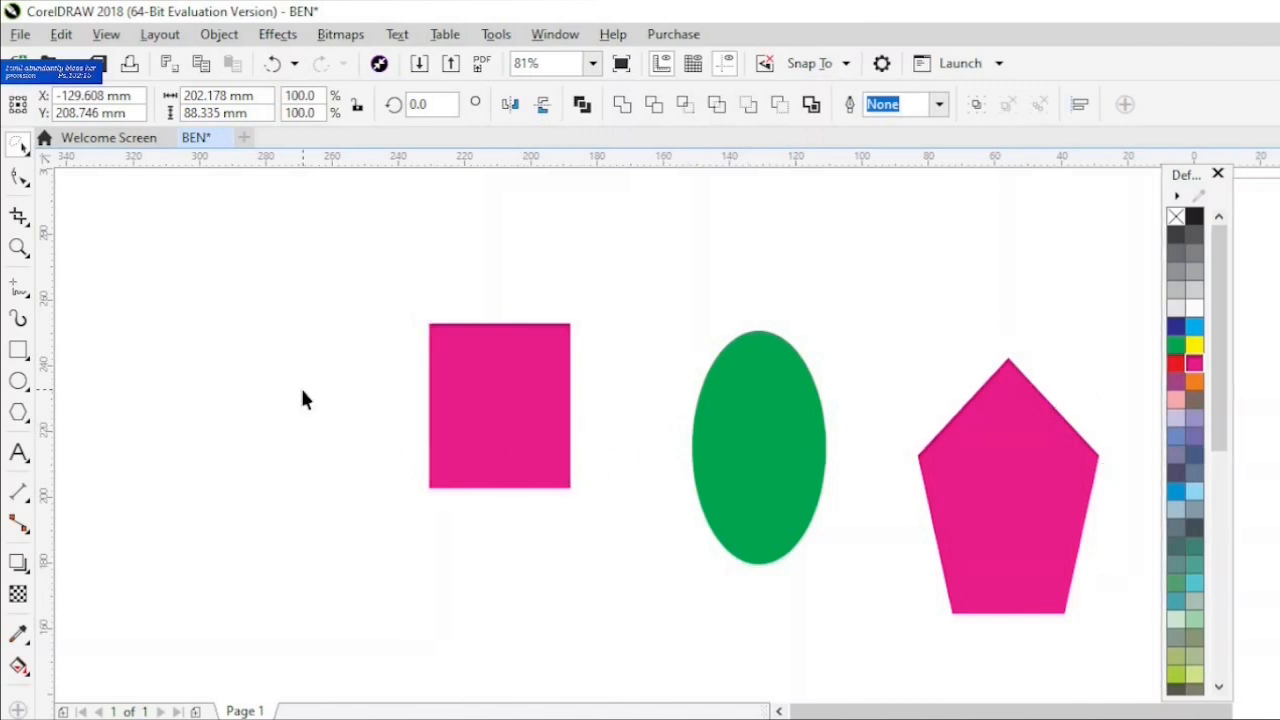
- Scale the magenta rectangle with the Free Transform tool, using its upper-left corner as the anchor
click(30, 152)
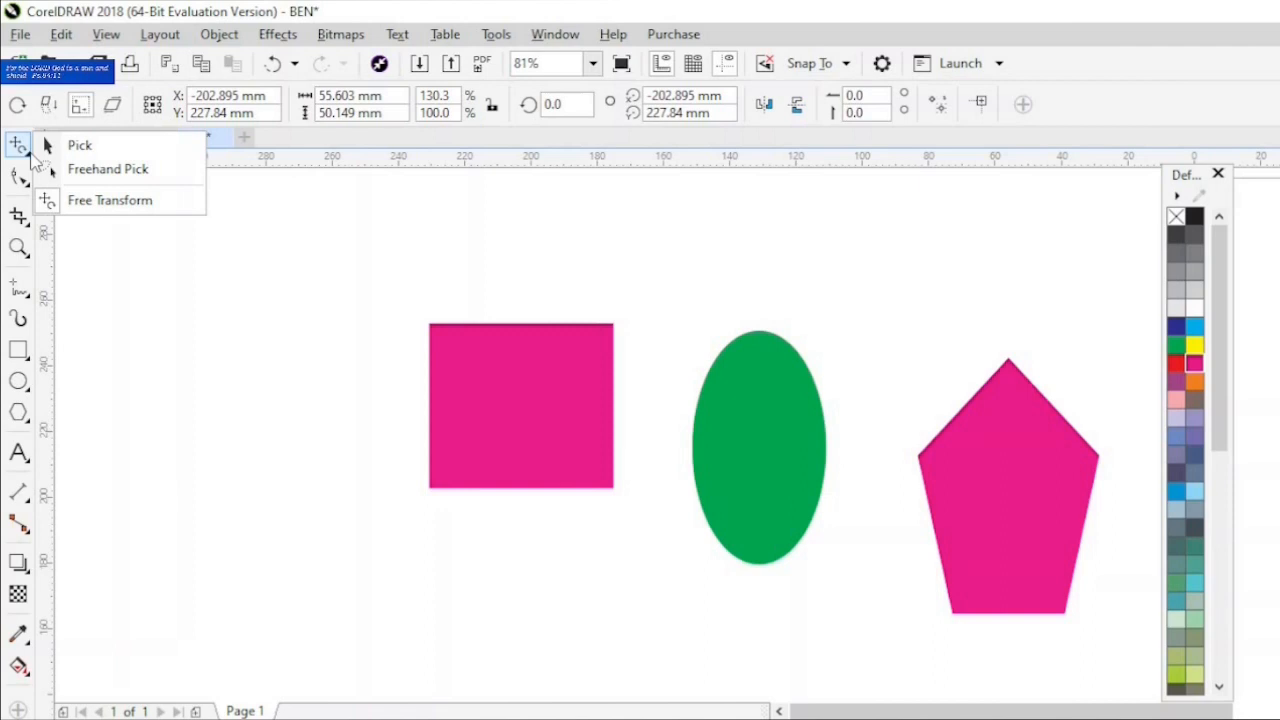
click(75, 204)
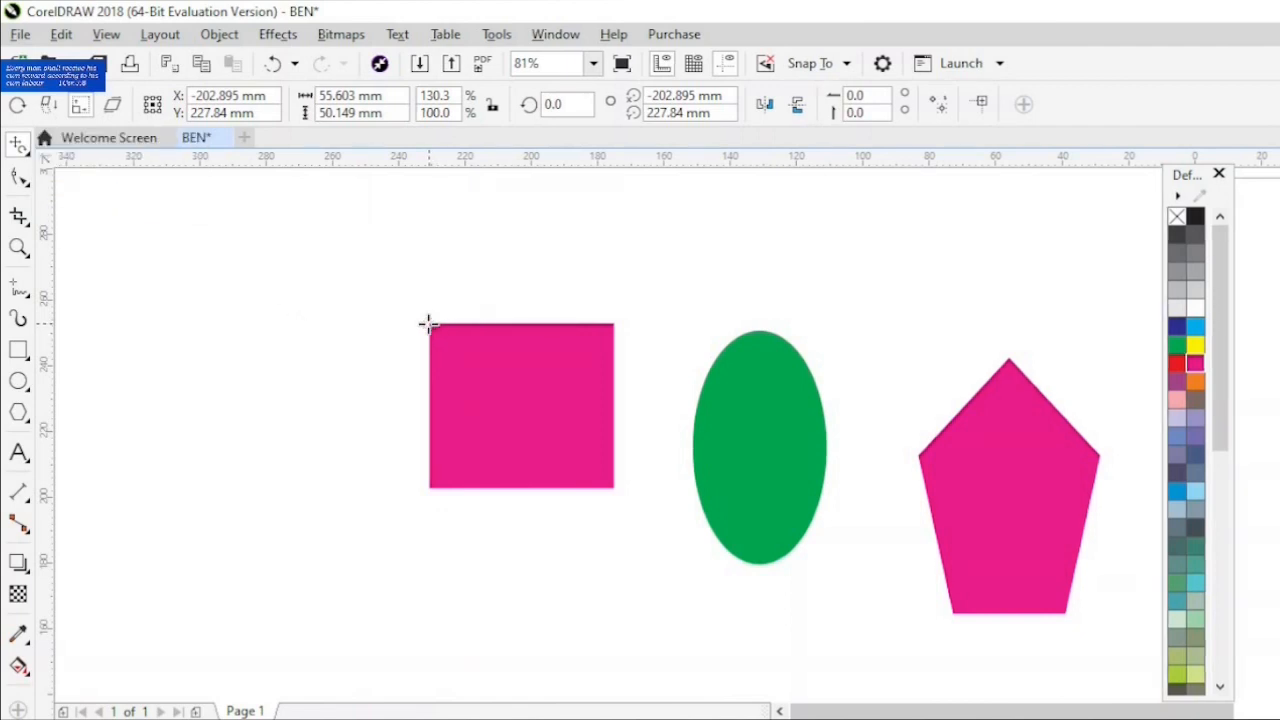
drag(427, 322, 569, 277)
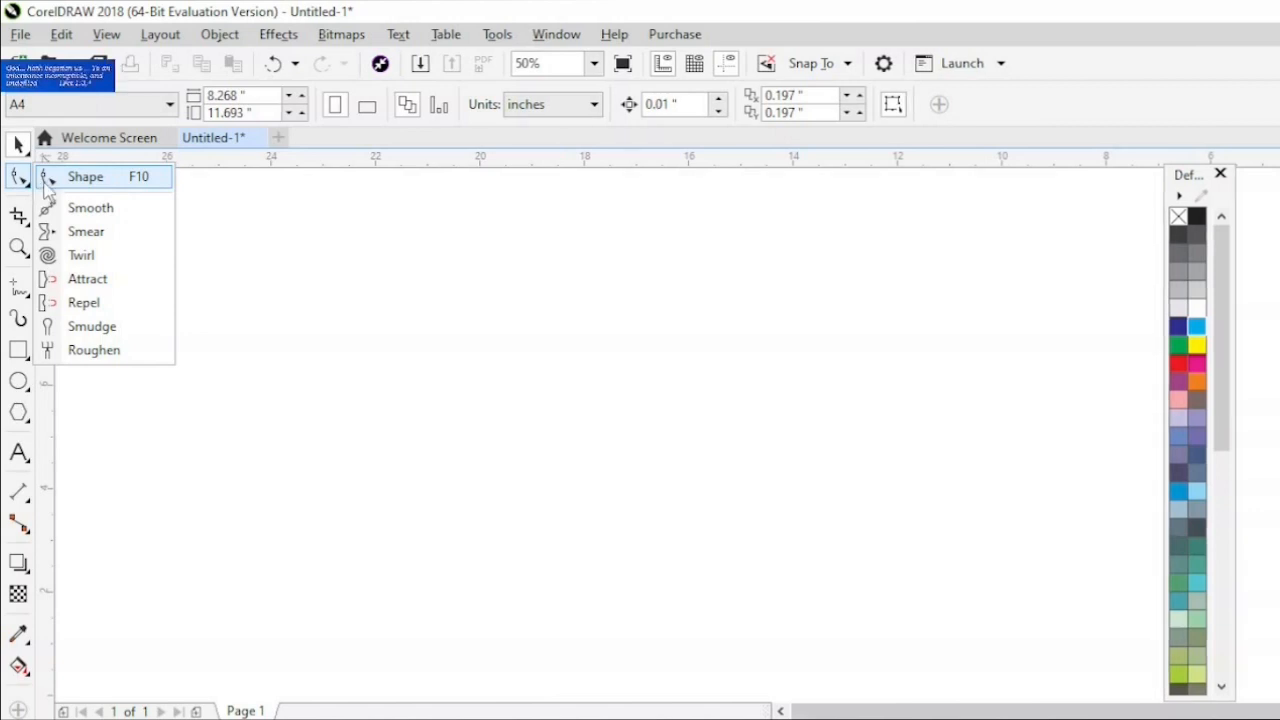
- Draw a rectangle about 3.77 × 3.33 inches in the empty area left of the page
click(60, 177)
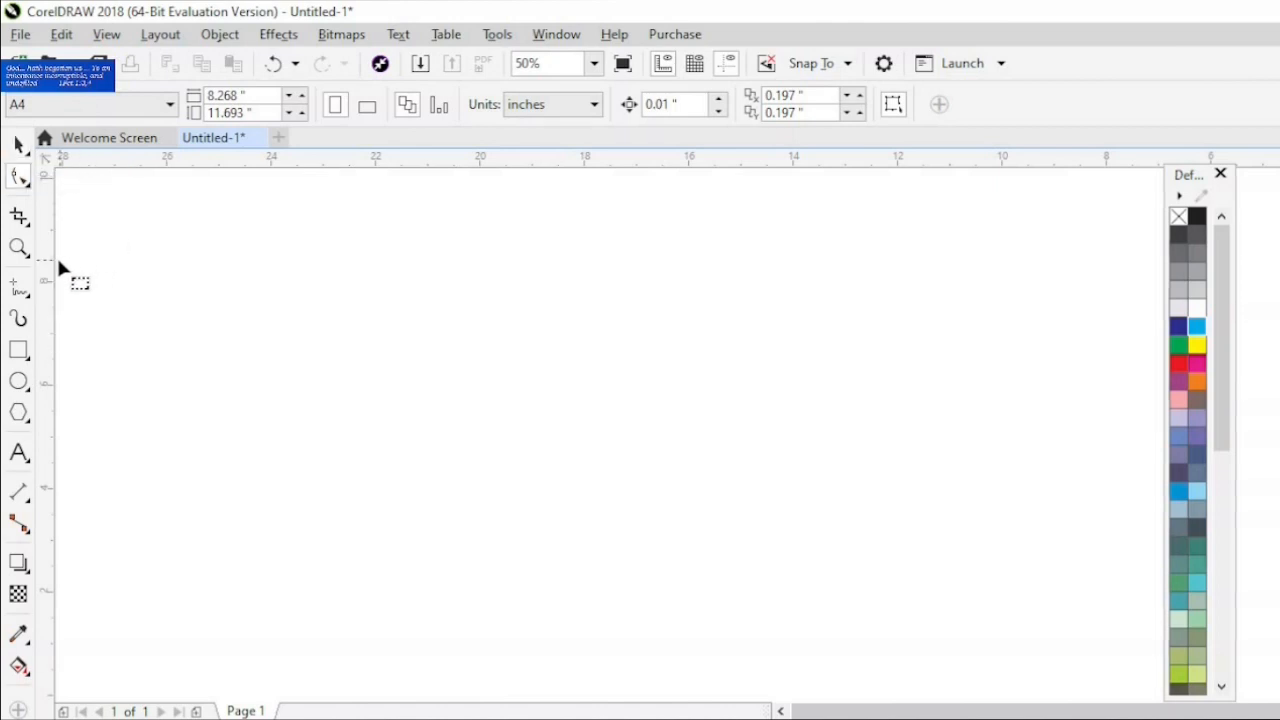
click(18, 350)
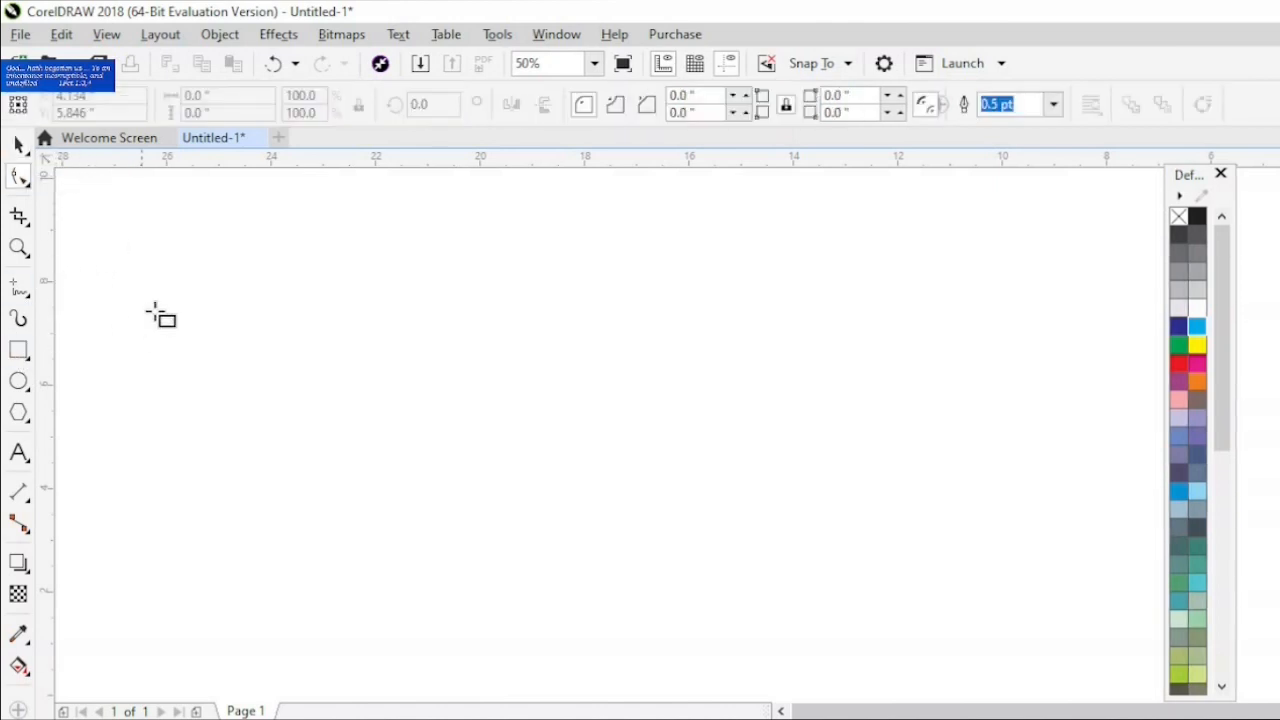
mouse_move(195, 286)
mouse_down()
mouse_move(244, 390)
mouse_move(398, 462)
mouse_up()
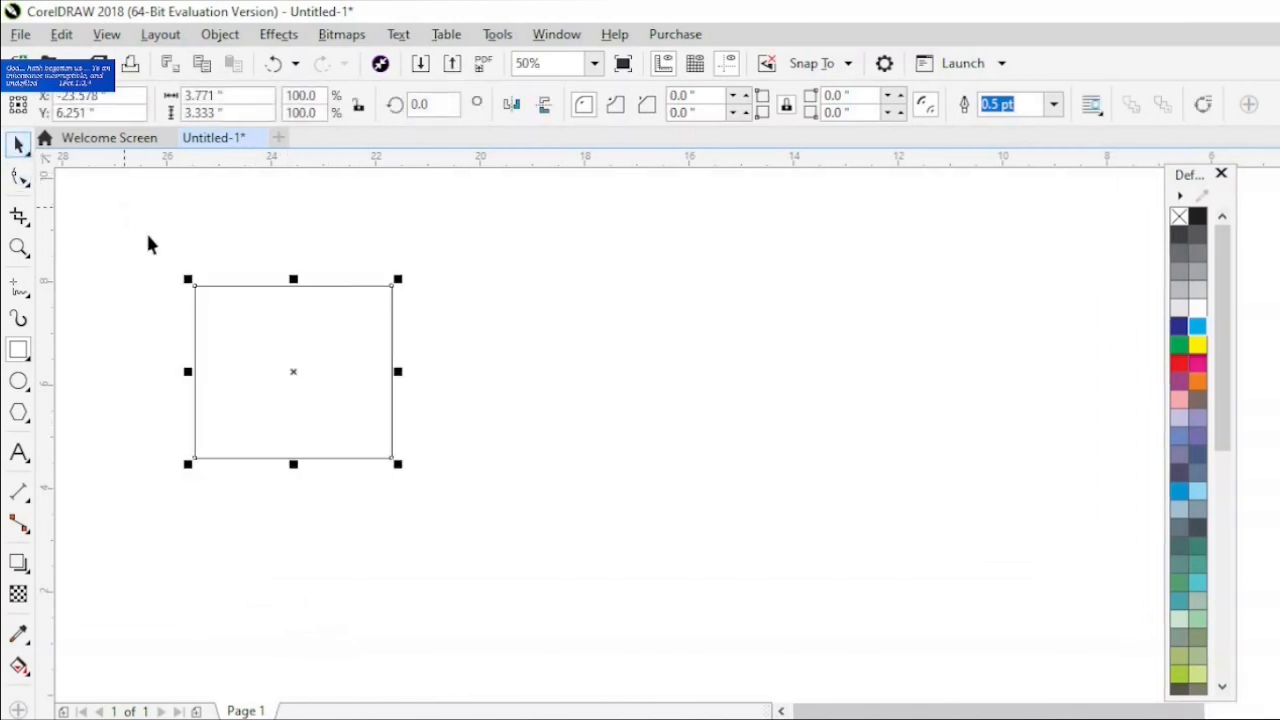
- Round all four corners of the rectangle with the Shape tool to a radius of about 1.667 inches
click(18, 248)
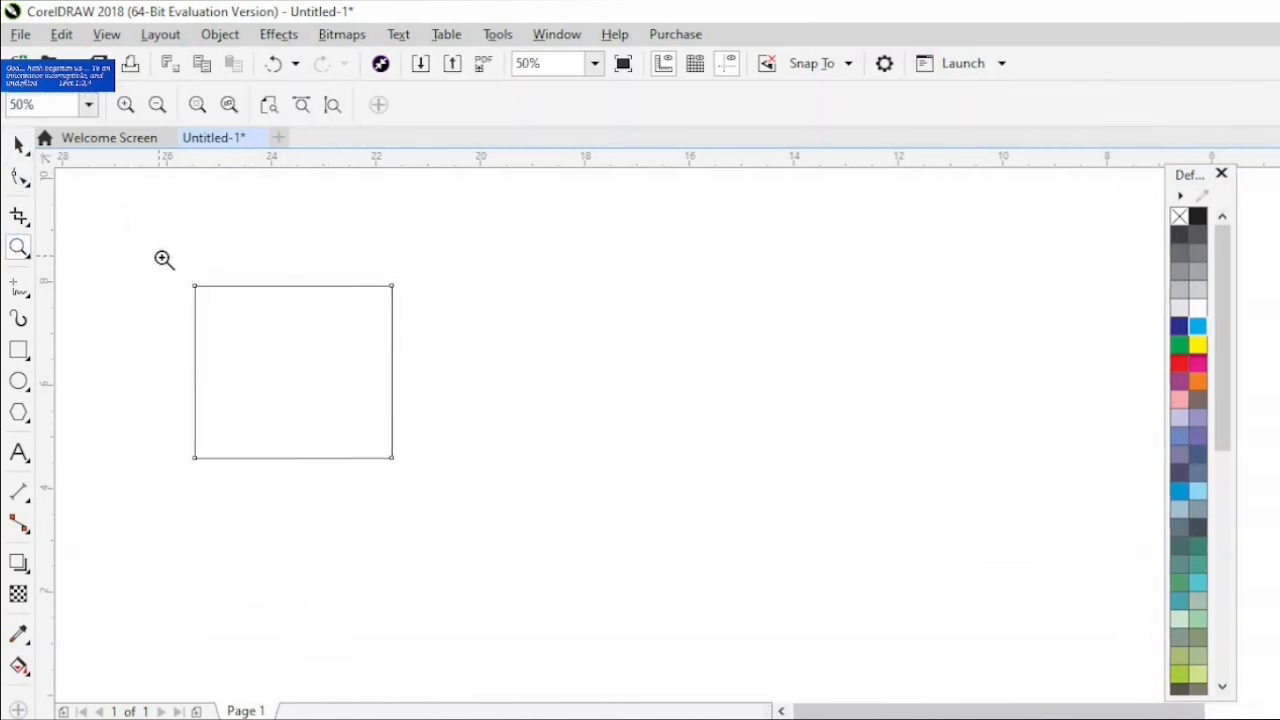
drag(161, 257, 422, 553)
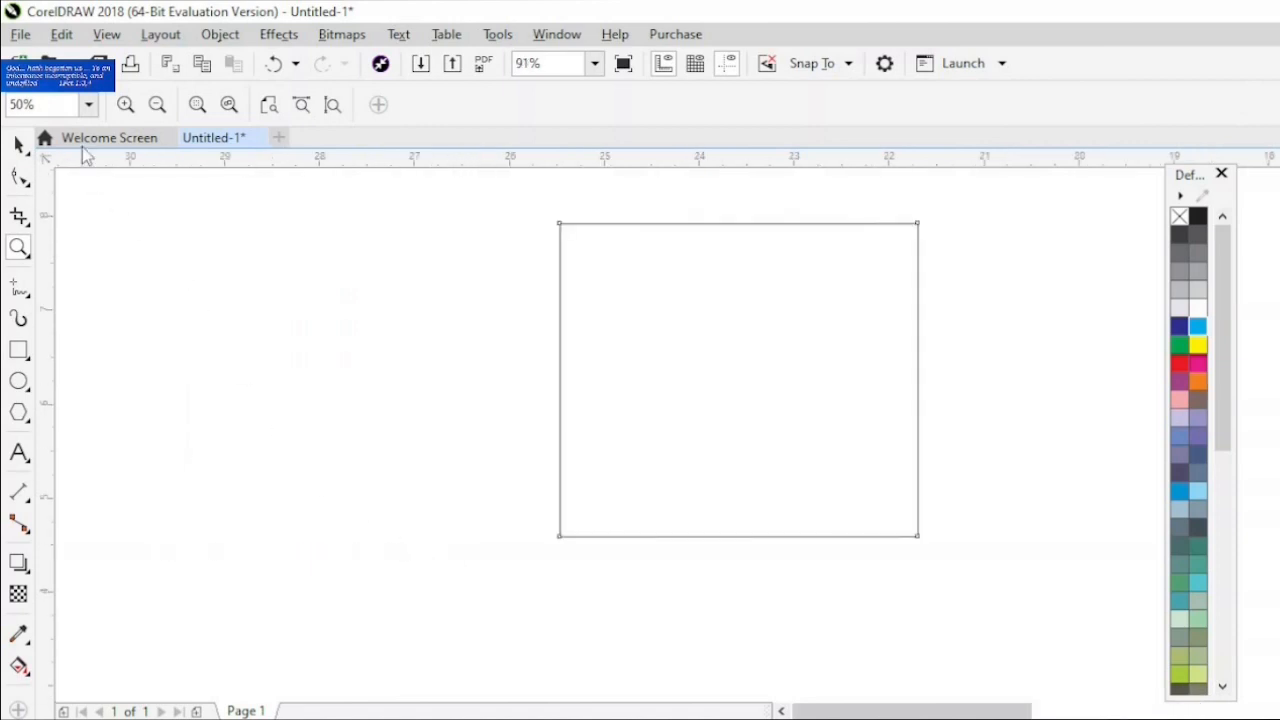
click(20, 145)
click(19, 177)
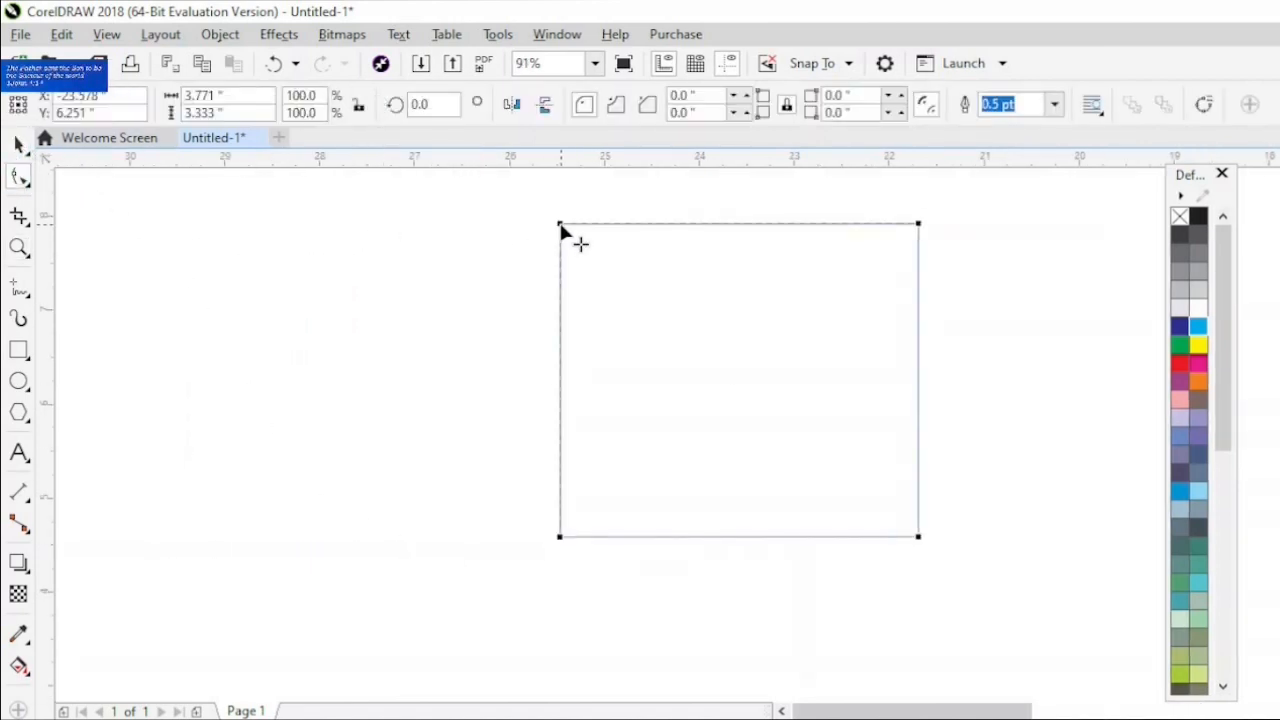
drag(561, 226, 566, 468)
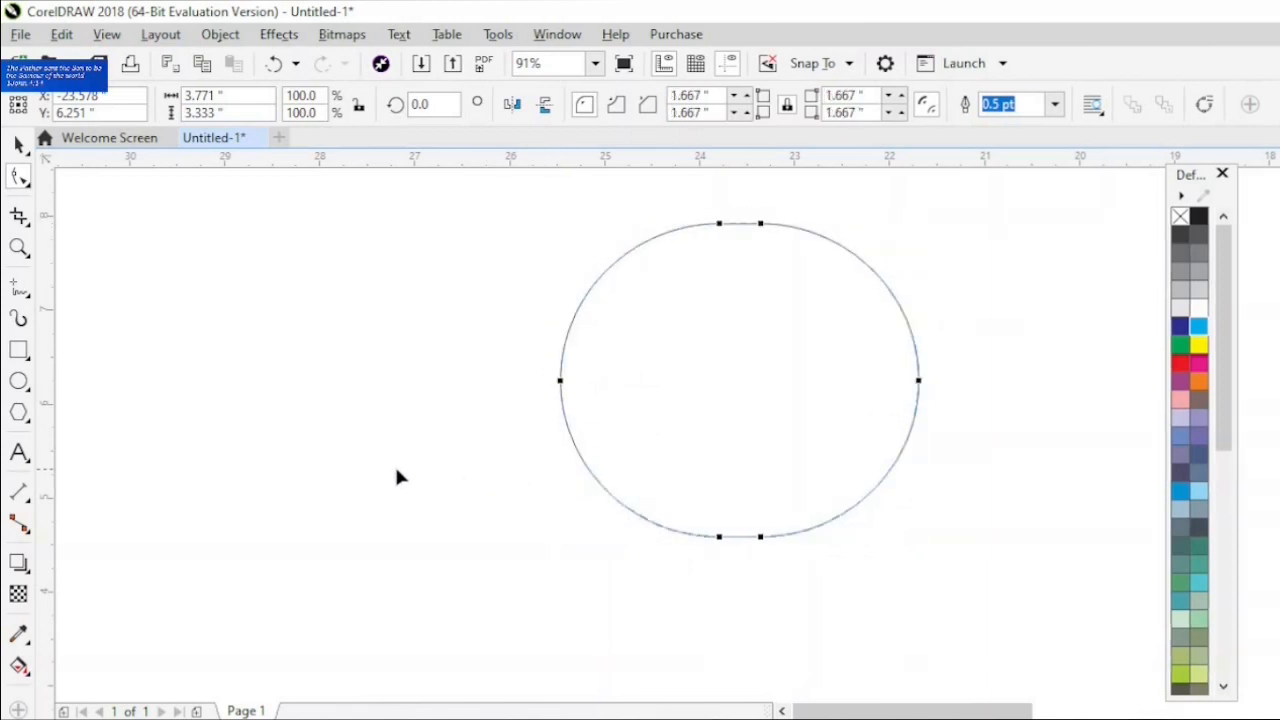
- Draw a rectangle about 3.13 × 4.5 inches overlapping the page's left edge
click(28, 184)
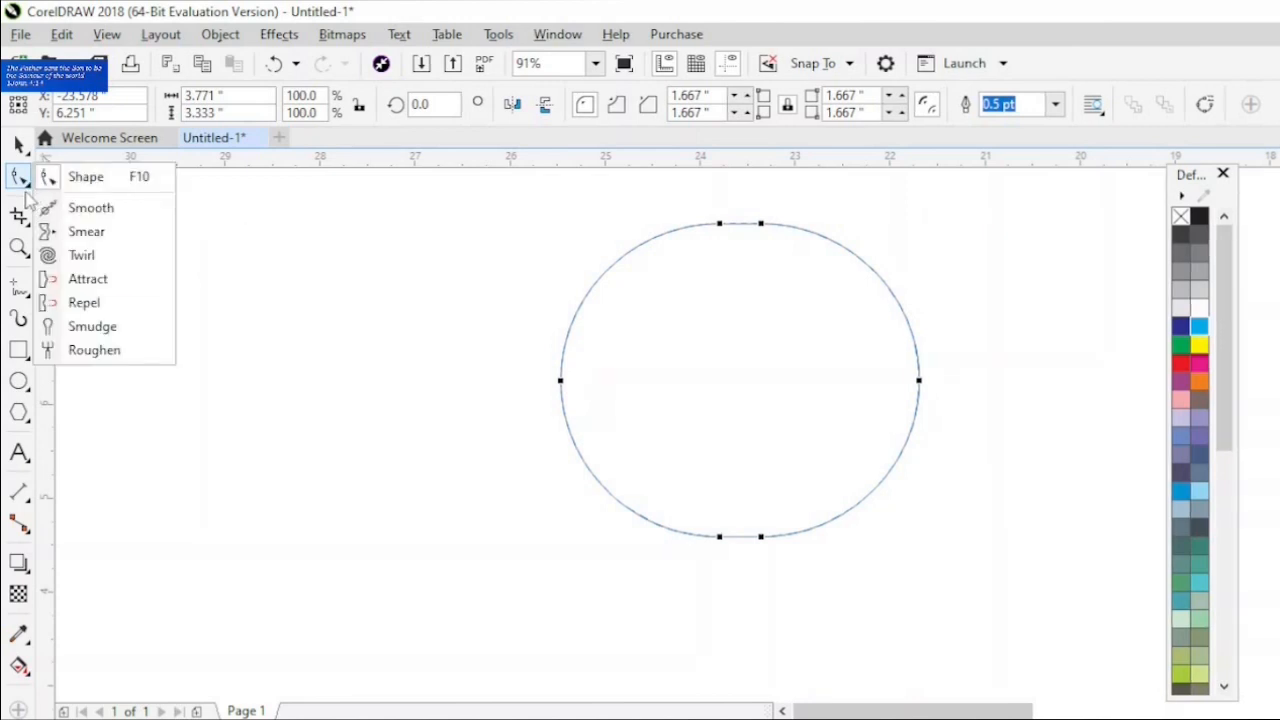
click(90, 209)
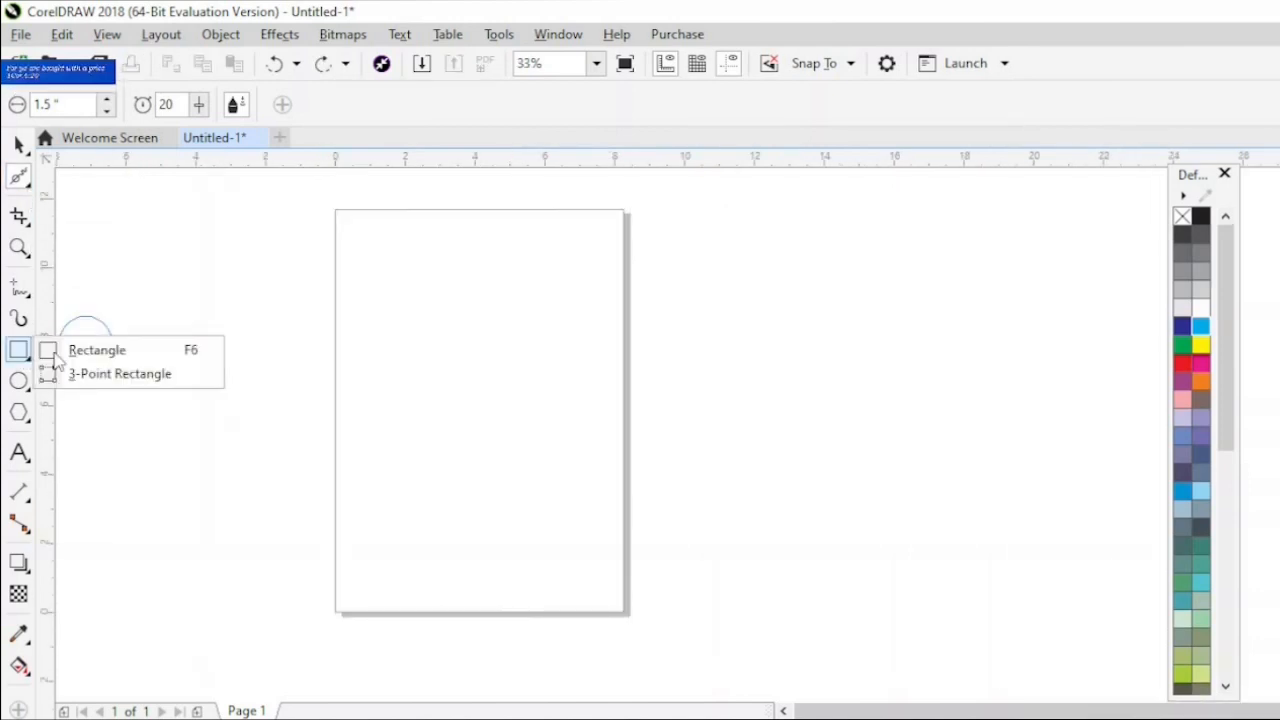
click(114, 352)
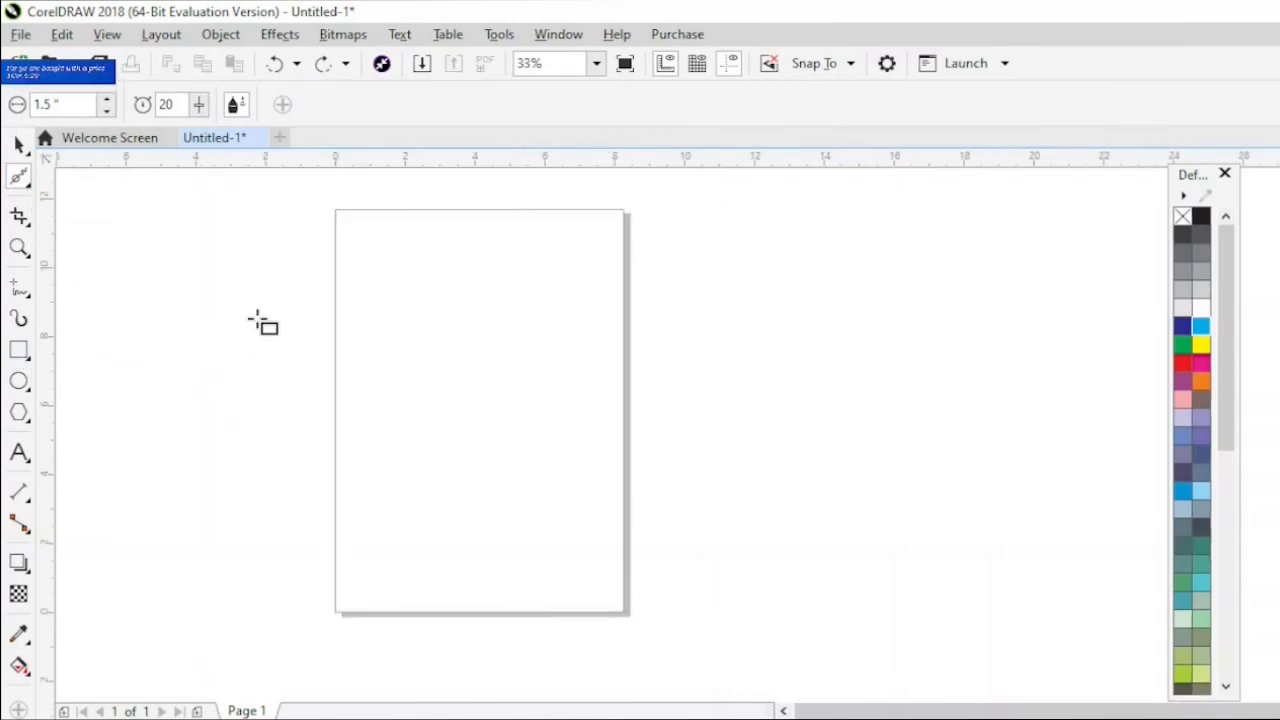
drag(320, 283, 429, 437)
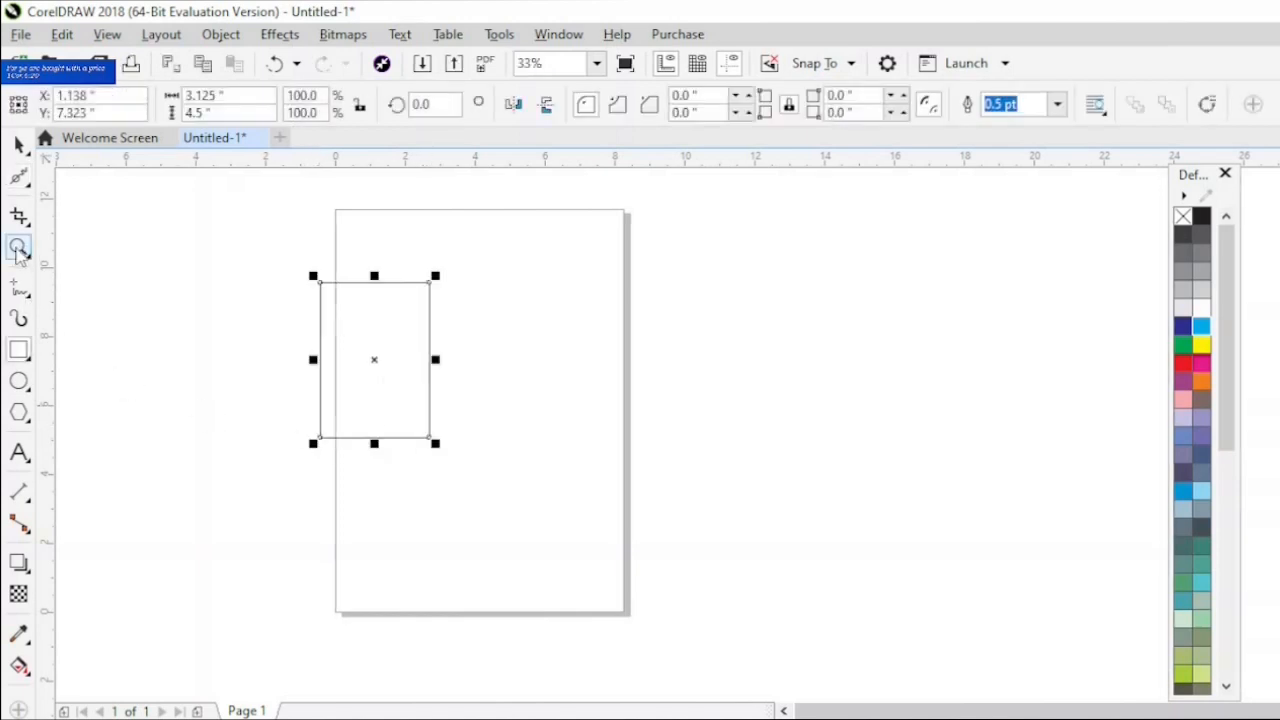
- Soften the new rectangle's upper-left corner with the Smooth tool, using a 1.5-inch nib and a rate of 20
click(19, 249)
drag(280, 260, 452, 475)
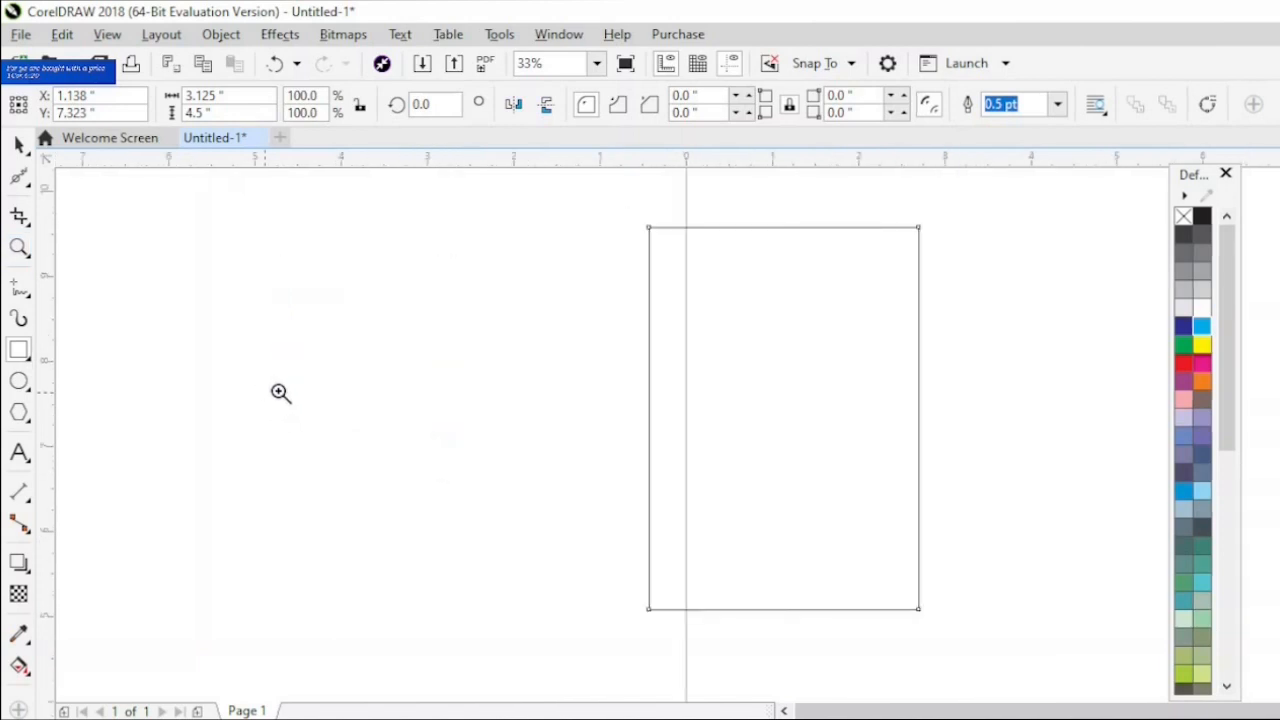
click(19, 176)
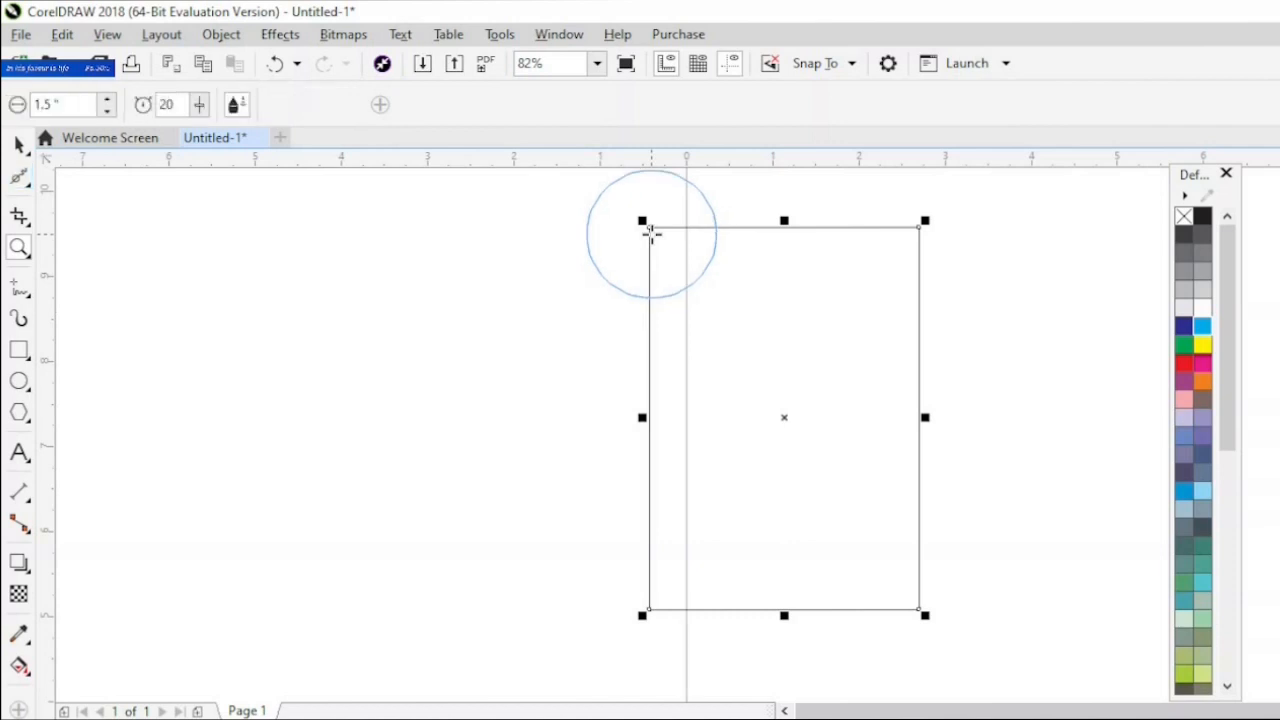
drag(648, 224, 645, 256)
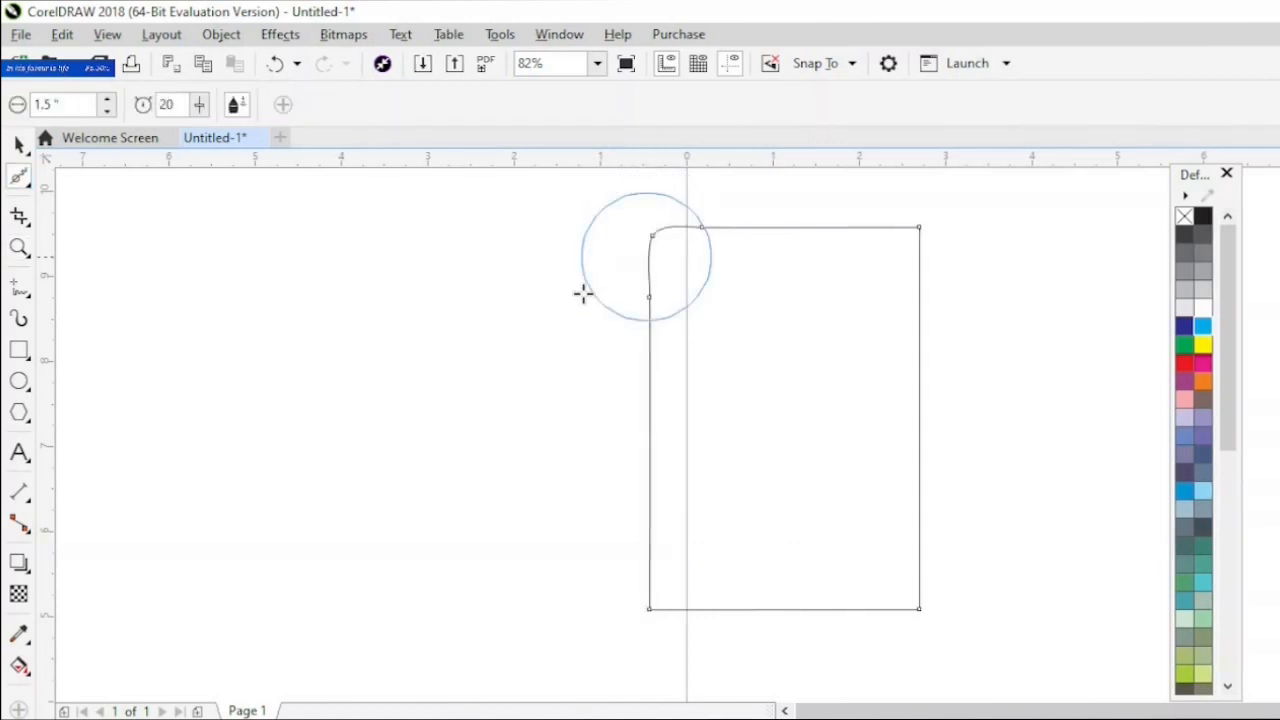
click(20, 248)
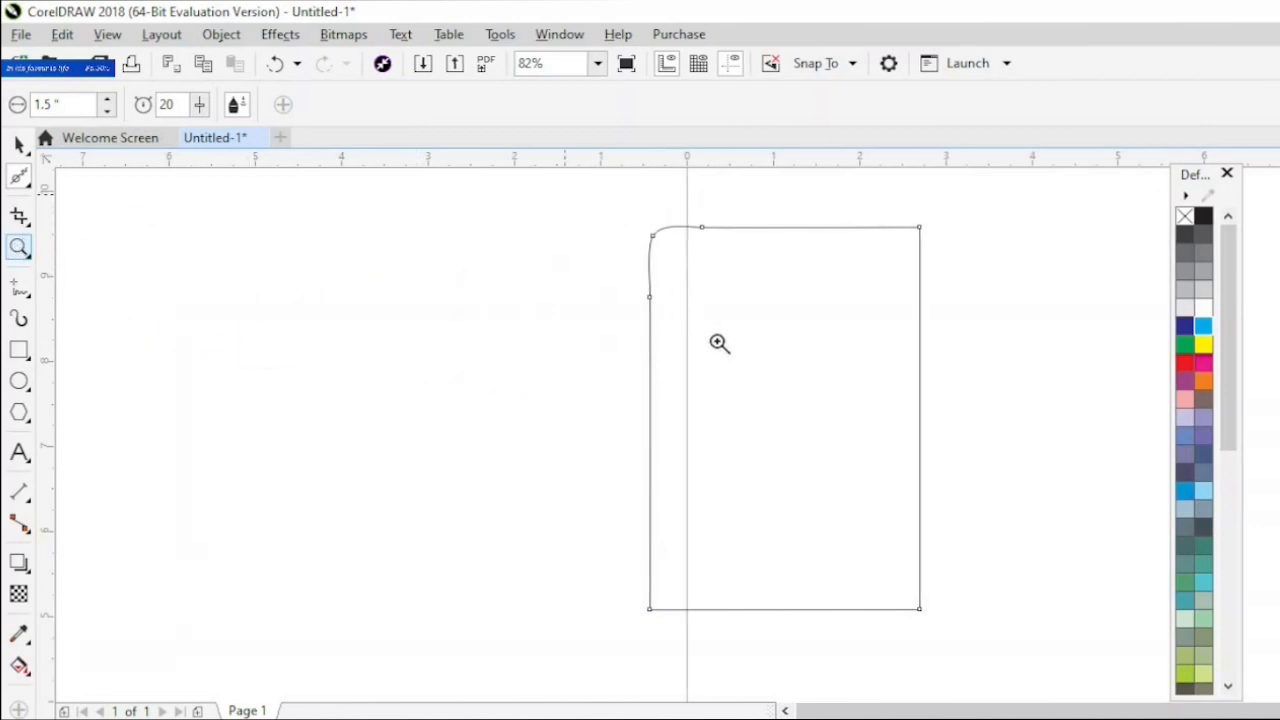
drag(563, 194, 749, 369)
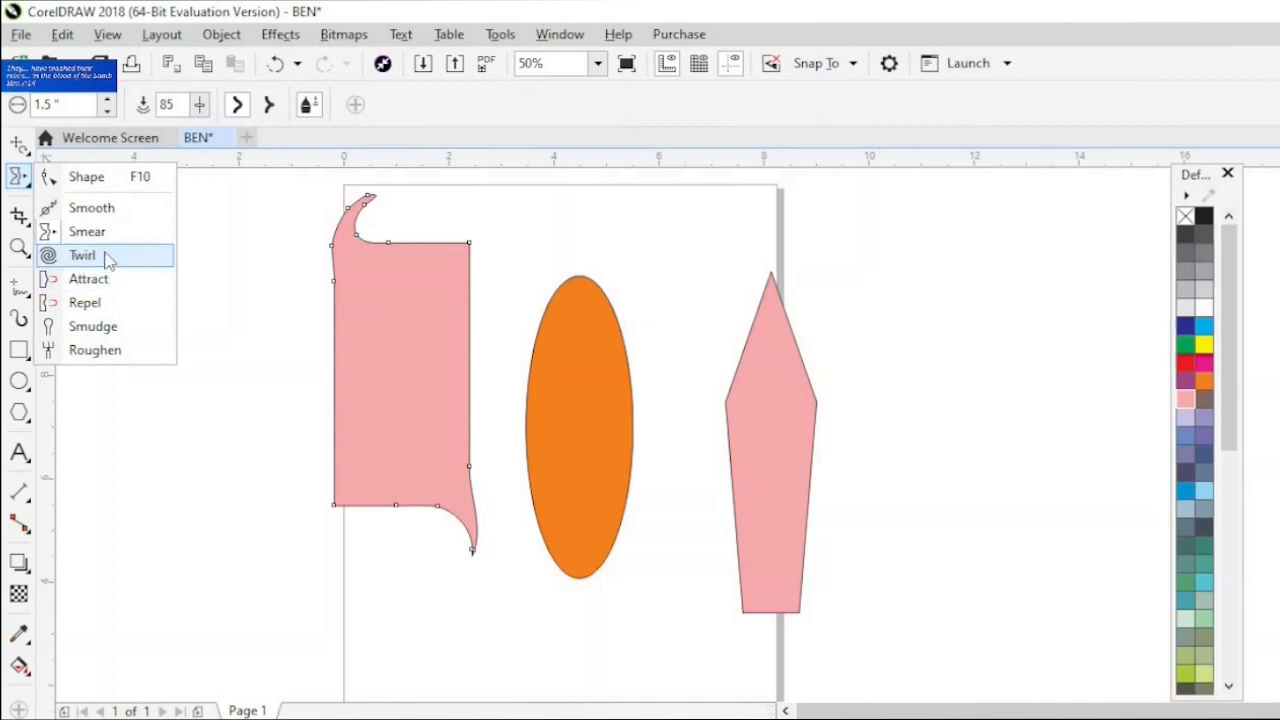
- Draw a rectangle about 2.83 × 3.04 inches in the BEN document, left of the smeared pink shape
click(100, 256)
click(26, 356)
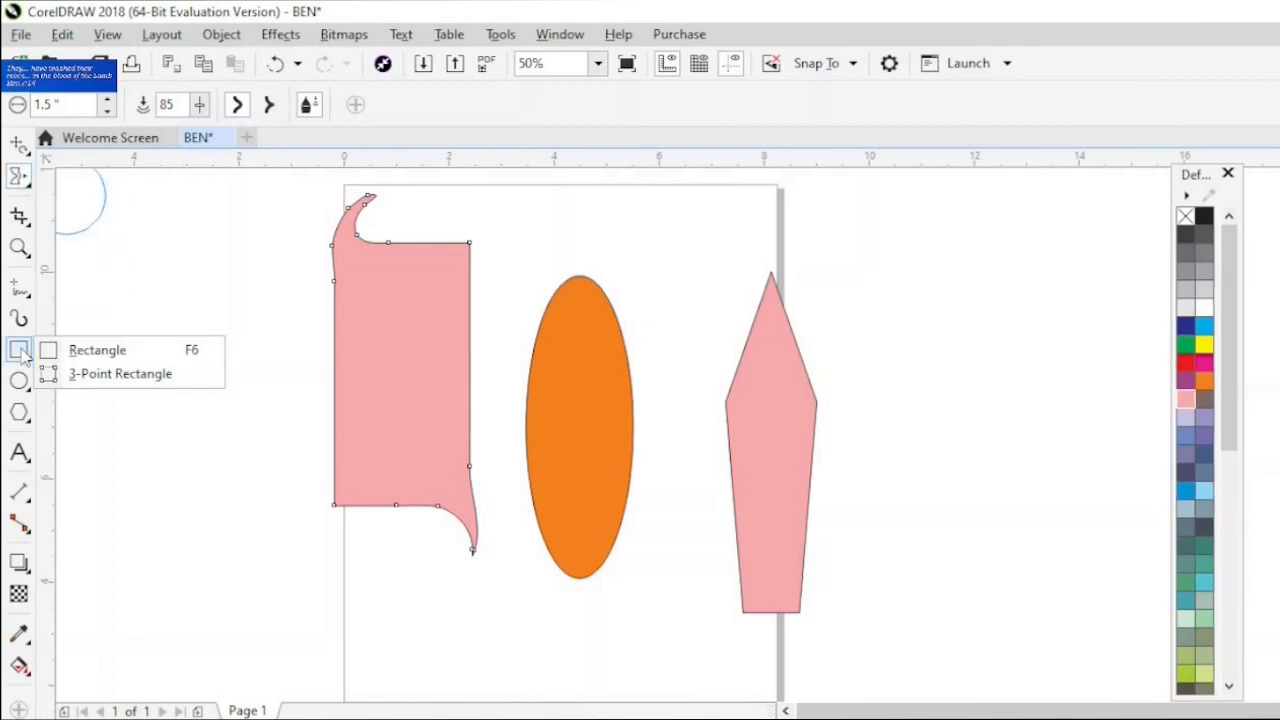
click(102, 352)
drag(117, 375, 267, 533)
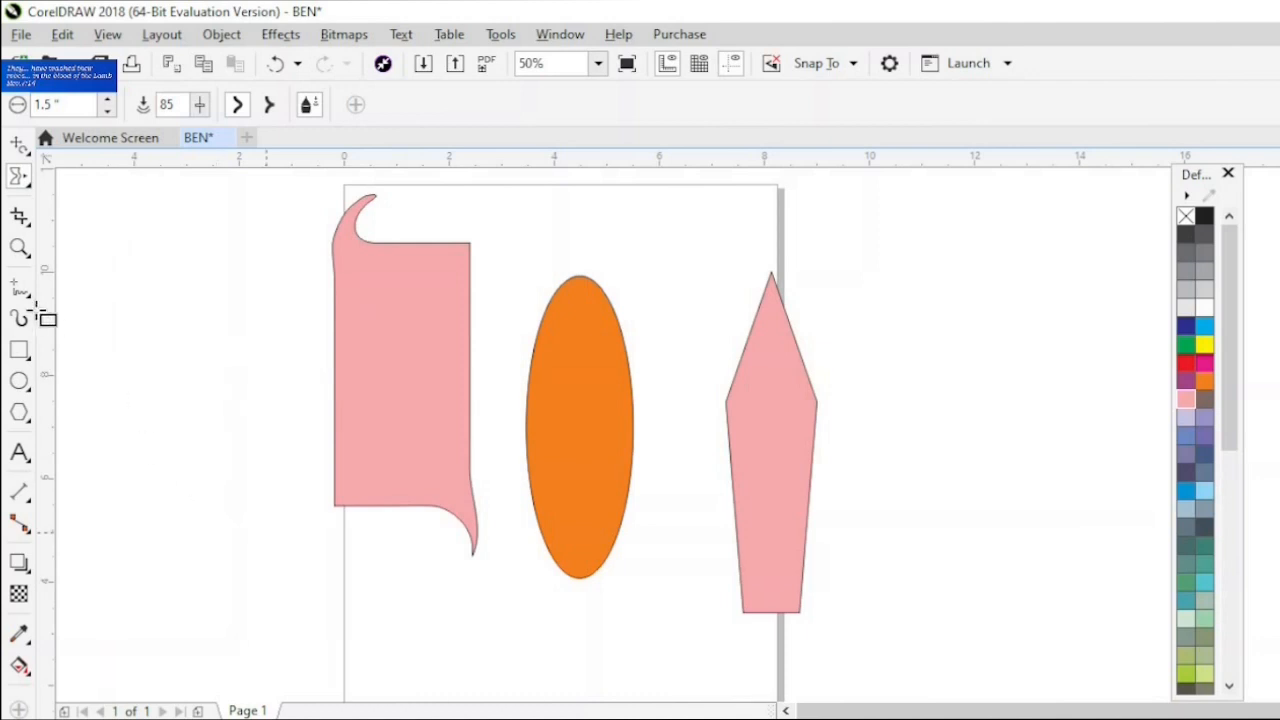
- Twirl the new rectangle's upper-left corner into a spiral with a 1.5-inch nib at rate 50, and return to the Pick tool
click(27, 187)
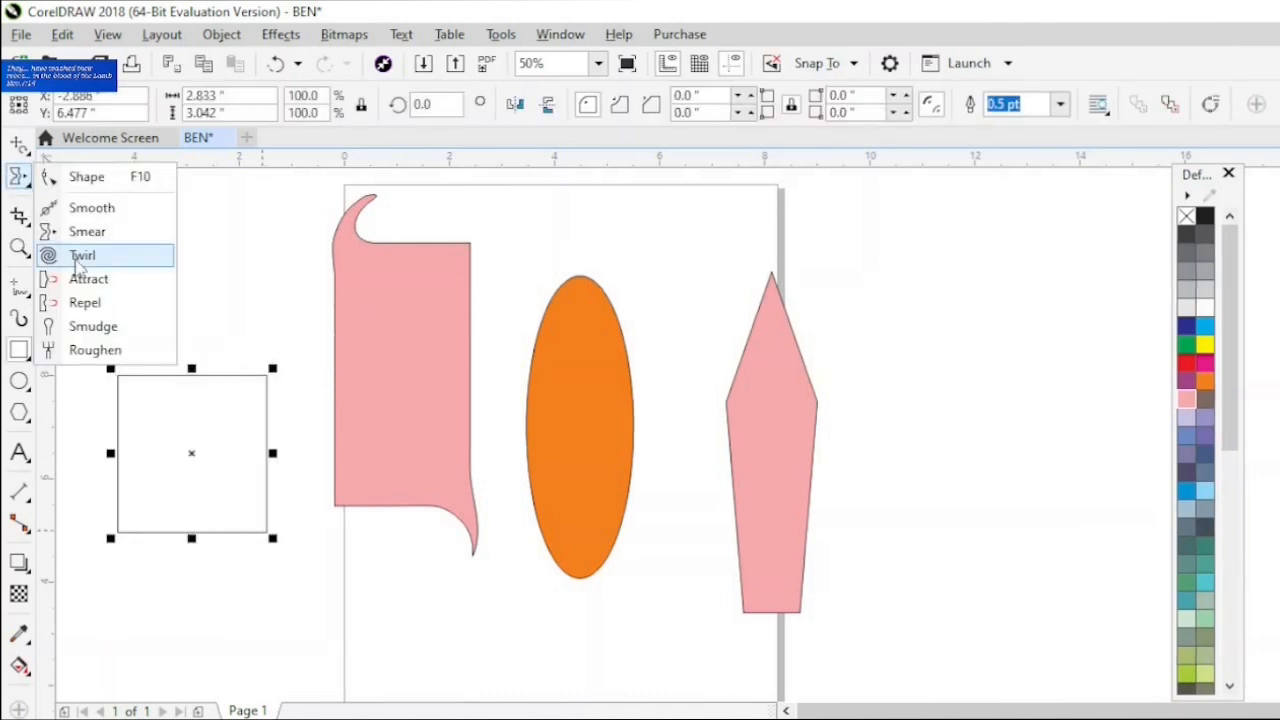
click(129, 395)
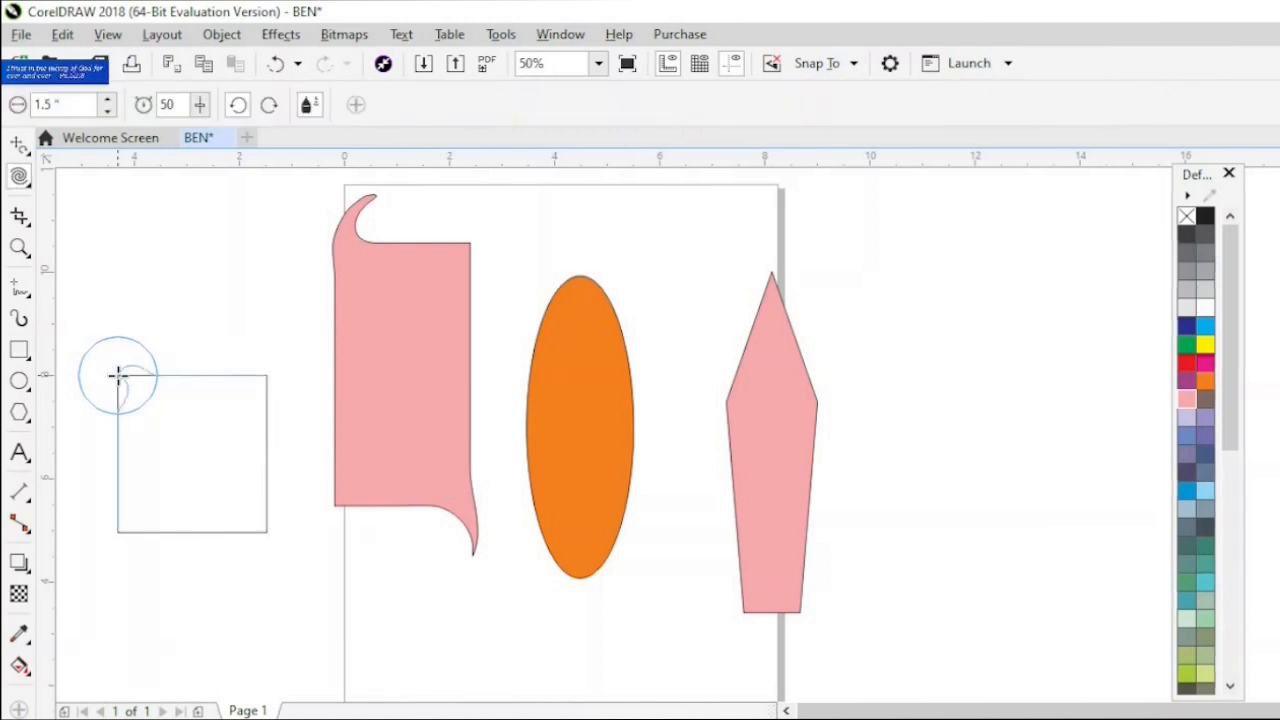
drag(120, 380, 122, 385)
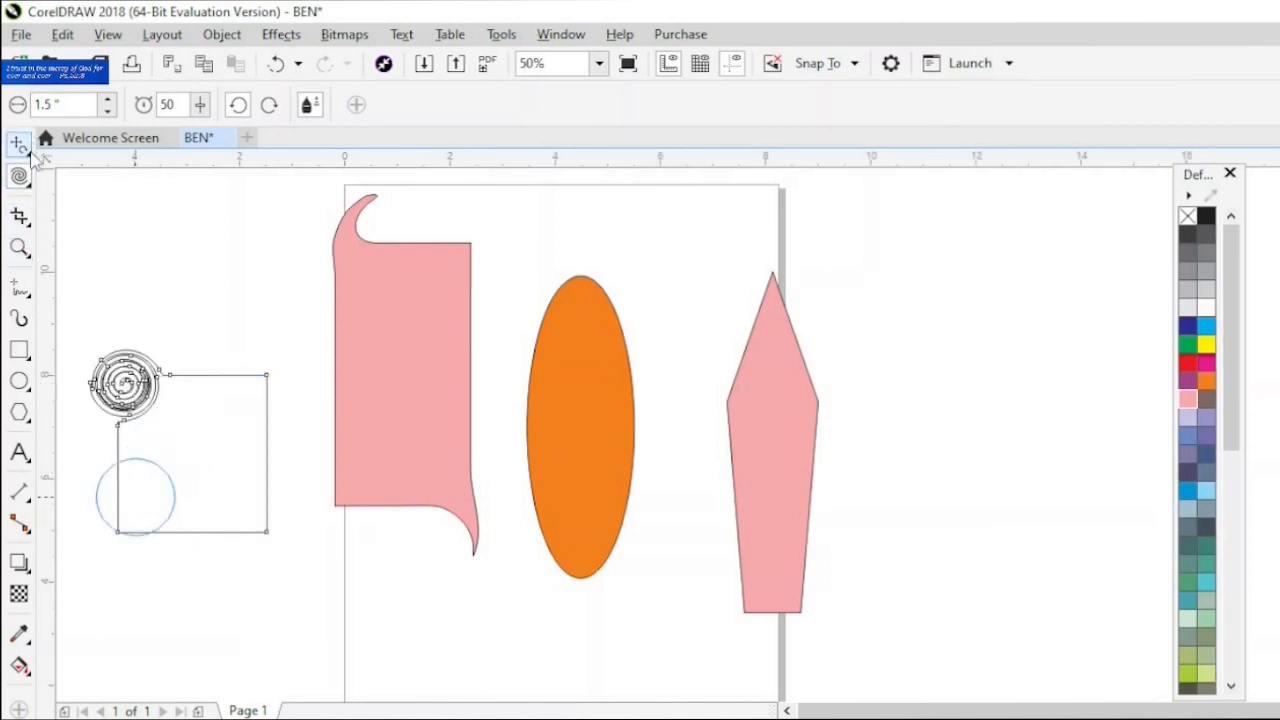
click(31, 151)
click(62, 150)
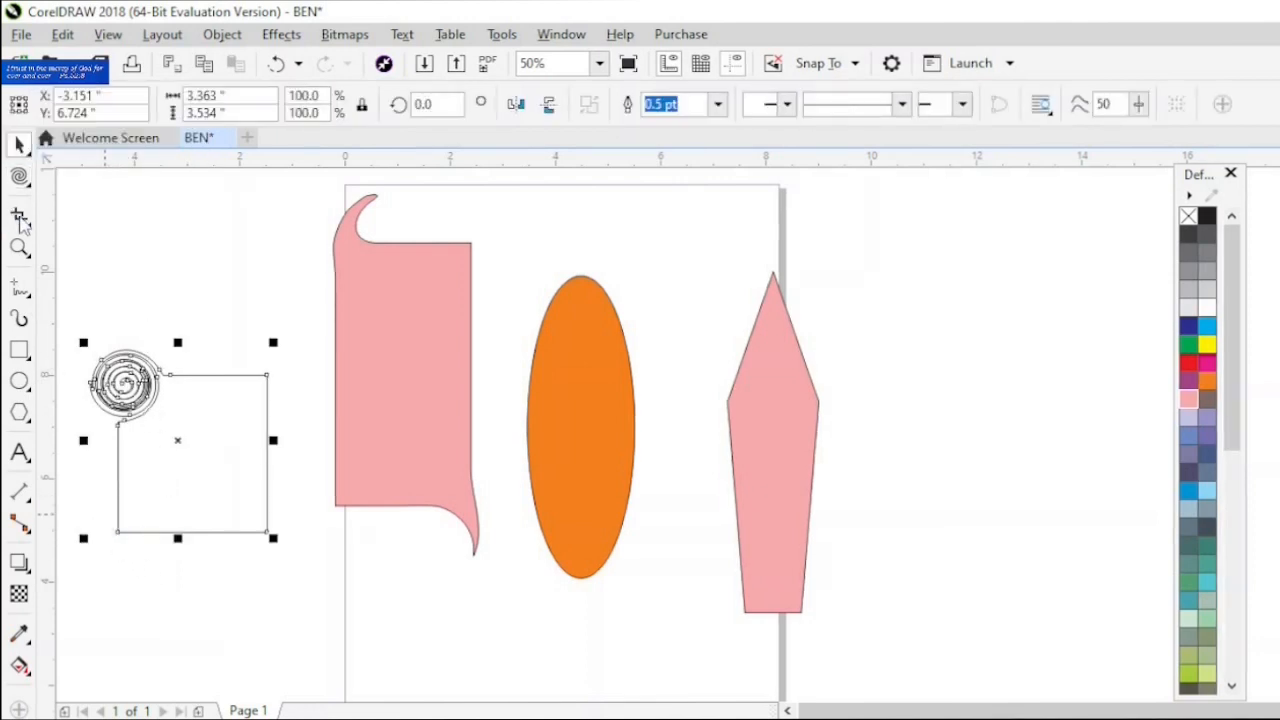
- Draw a rectangle about 2.04 × 2.9 inches to the right of the page, beside the pink pentagon
click(28, 190)
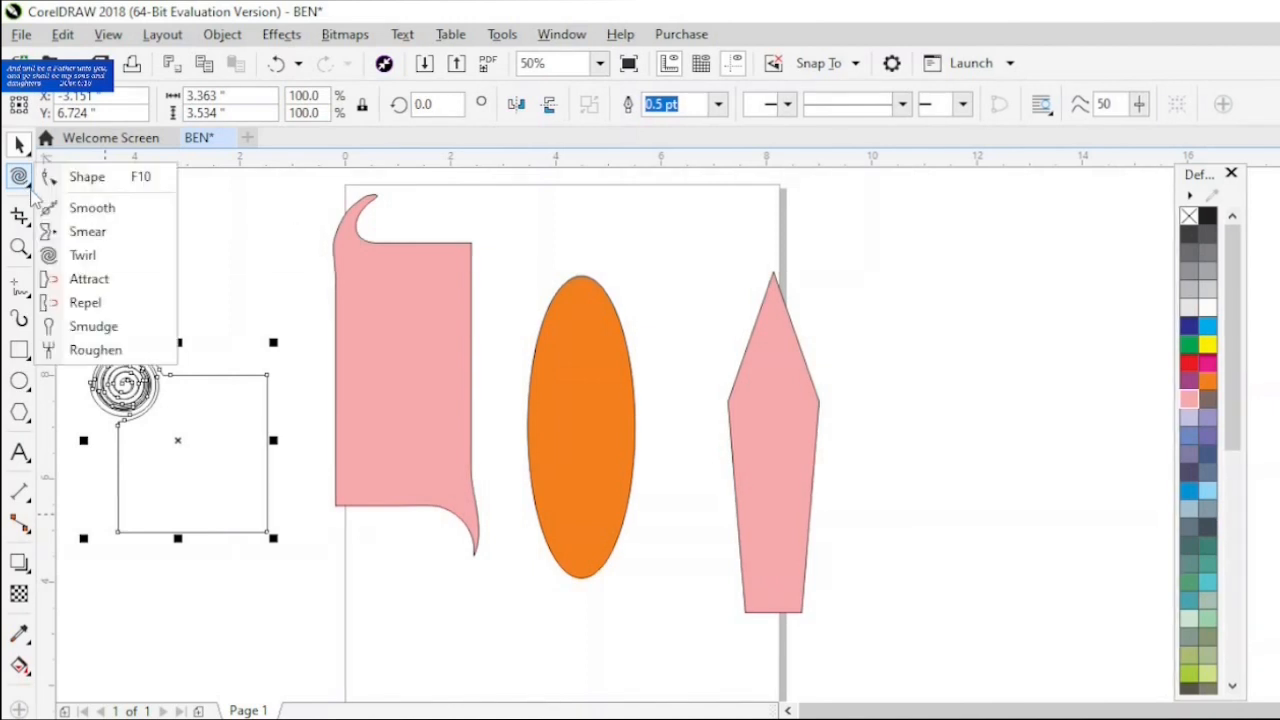
click(20, 350)
click(85, 346)
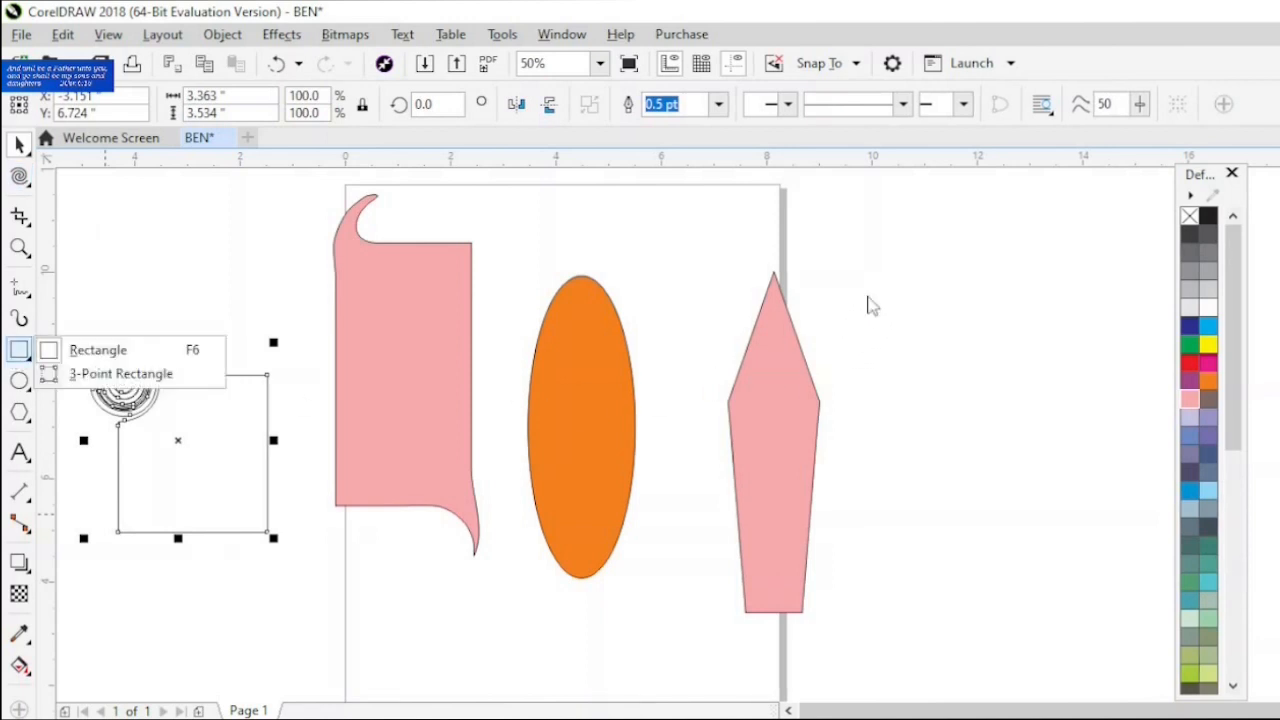
mouse_move(886, 334)
mouse_down()
mouse_move(922, 451)
mouse_move(1000, 490)
mouse_up()
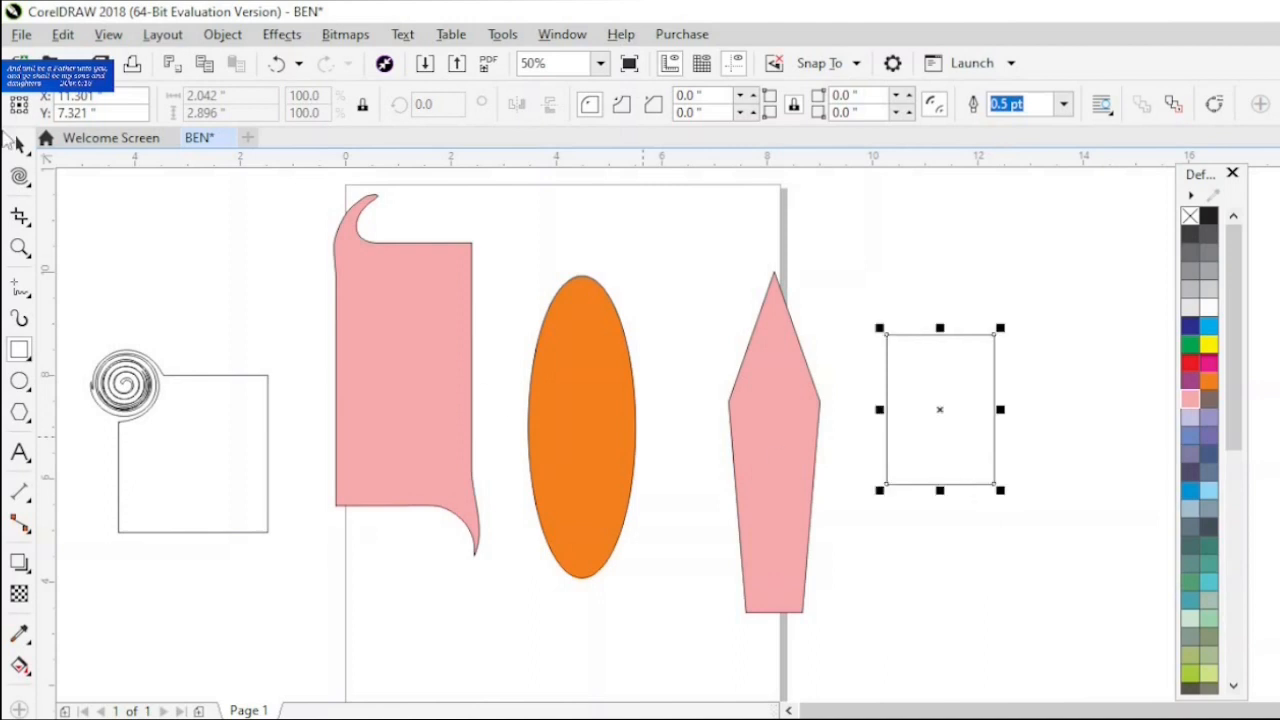
- Use the Attract tool to pull the rectangle's left edge inward and its right edge outward into points
click(27, 184)
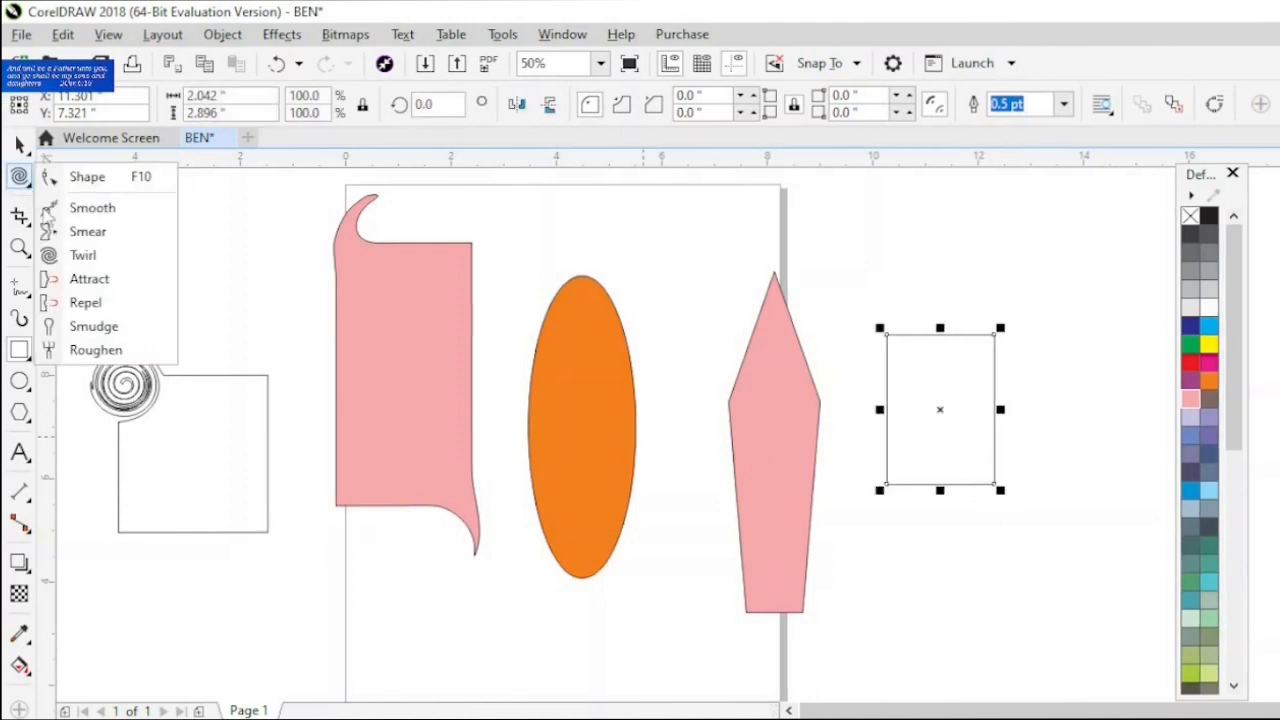
click(89, 279)
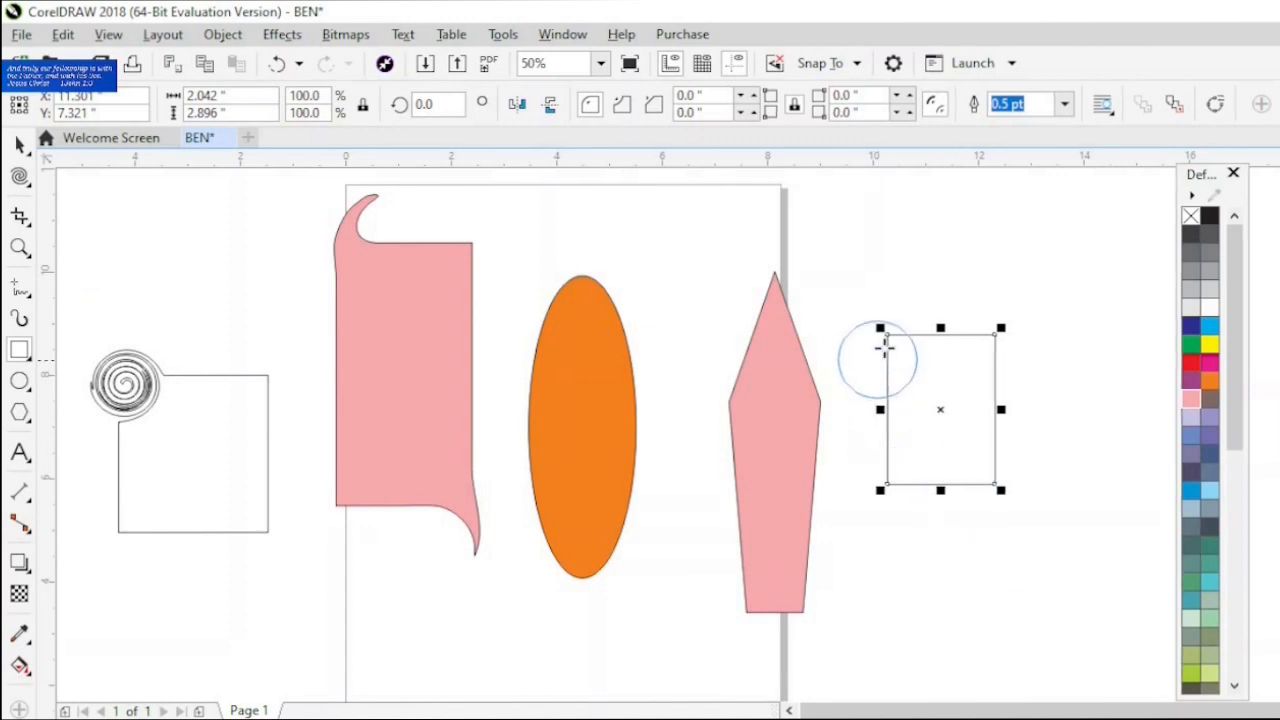
click(888, 377)
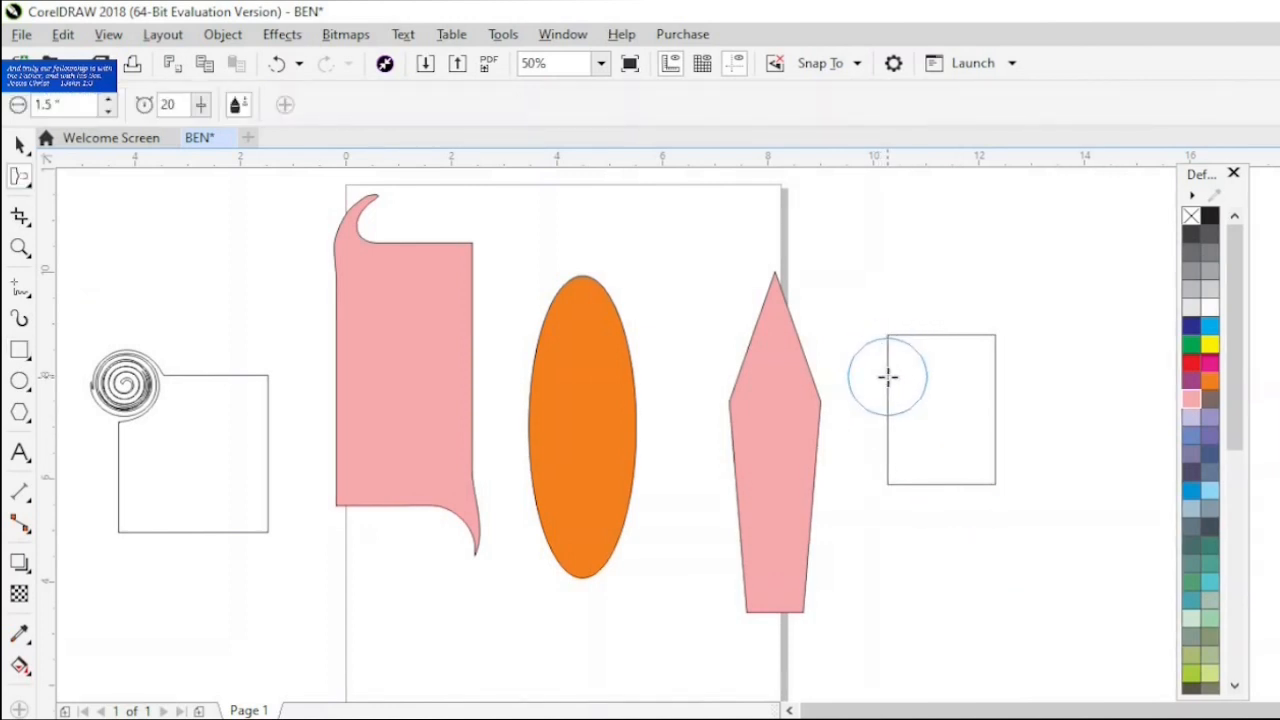
drag(895, 380, 924, 394)
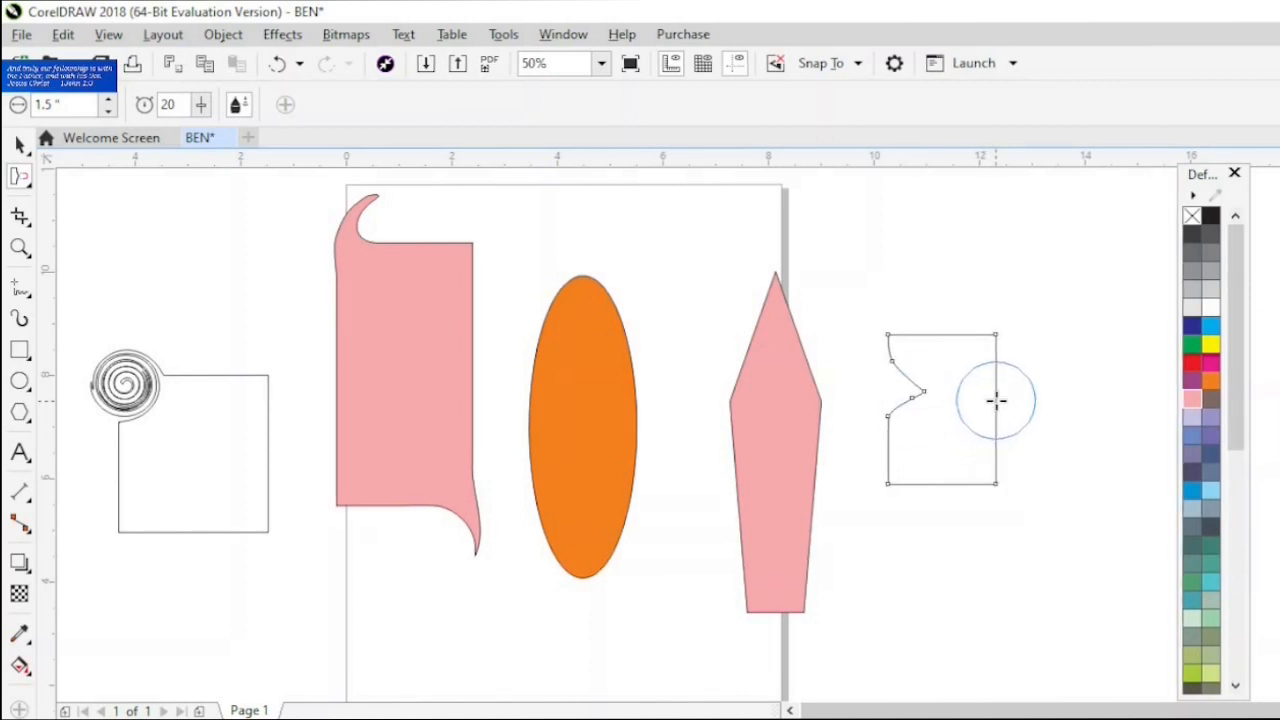
drag(996, 401, 1046, 407)
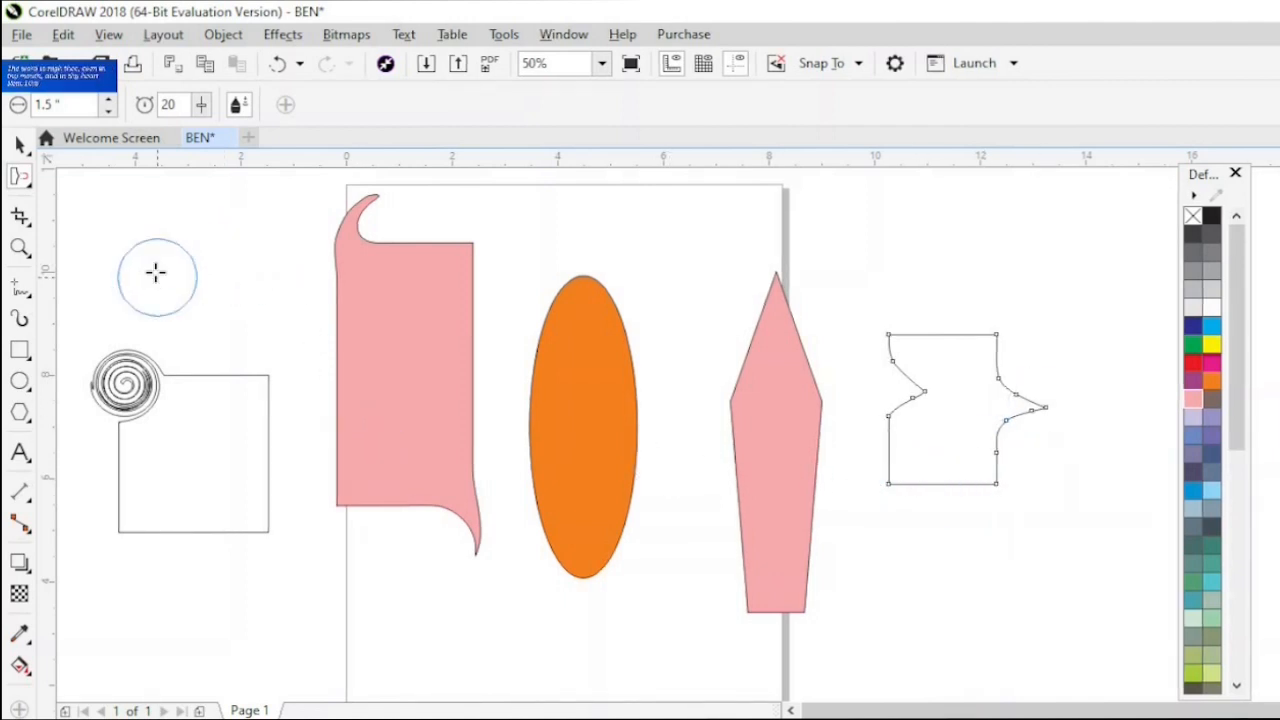
- Pull the left and right edges of the rectangle on the page outward using the Attract tool with a 1.5-inch nib and rate 20
click(31, 189)
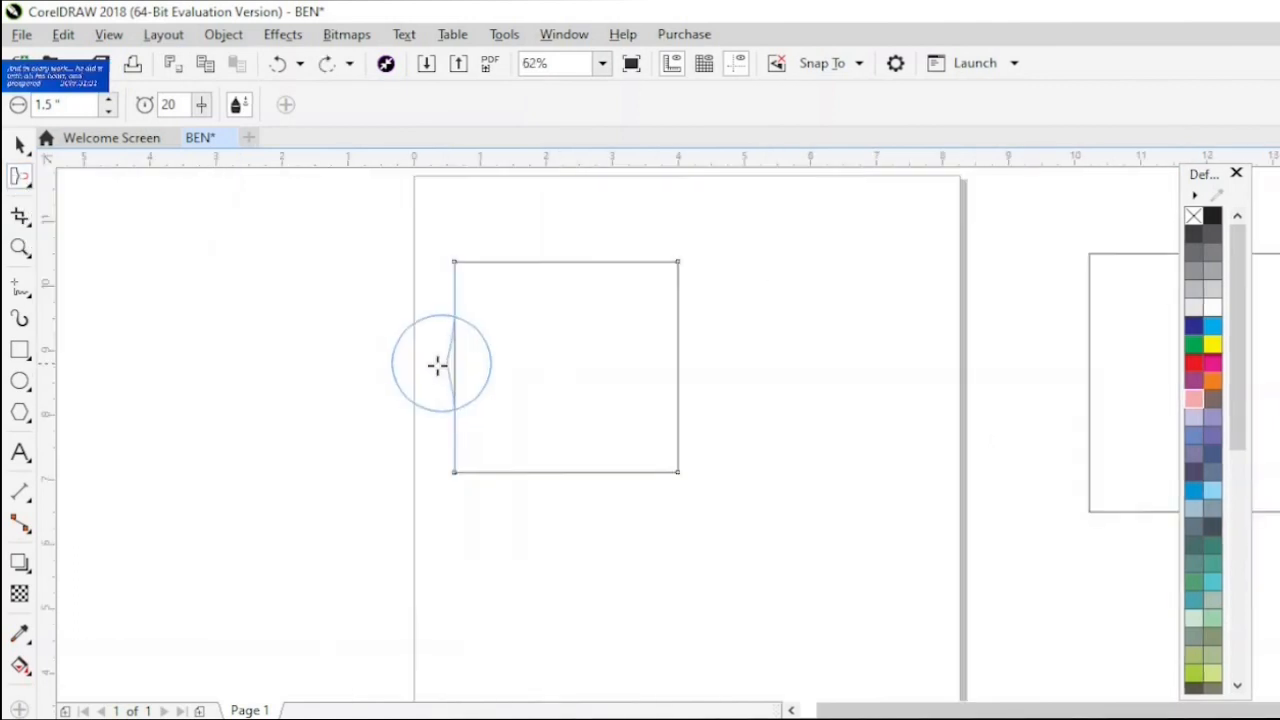
drag(437, 366, 371, 369)
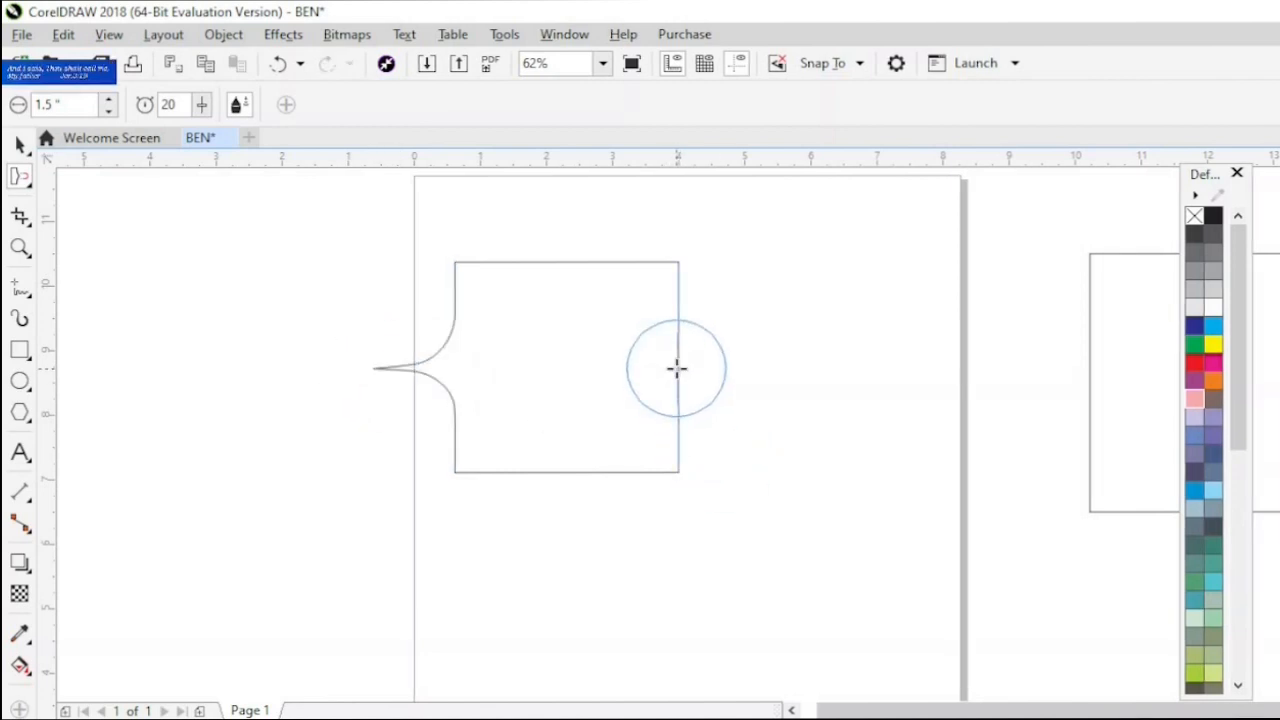
drag(677, 368, 729, 380)
drag(745, 380, 794, 383)
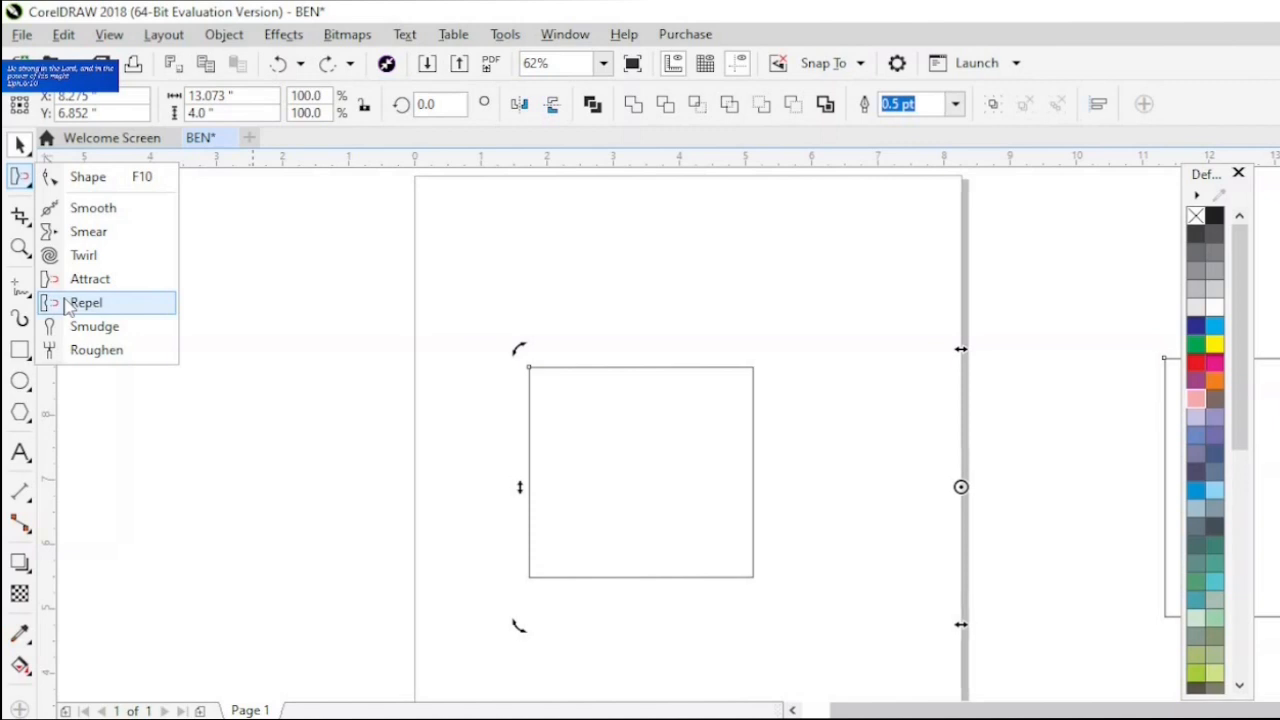
- Push the rectangle's left and right edges inward using the Repel tool with a 1.5-inch nib and rate 20, and undo it
click(66, 305)
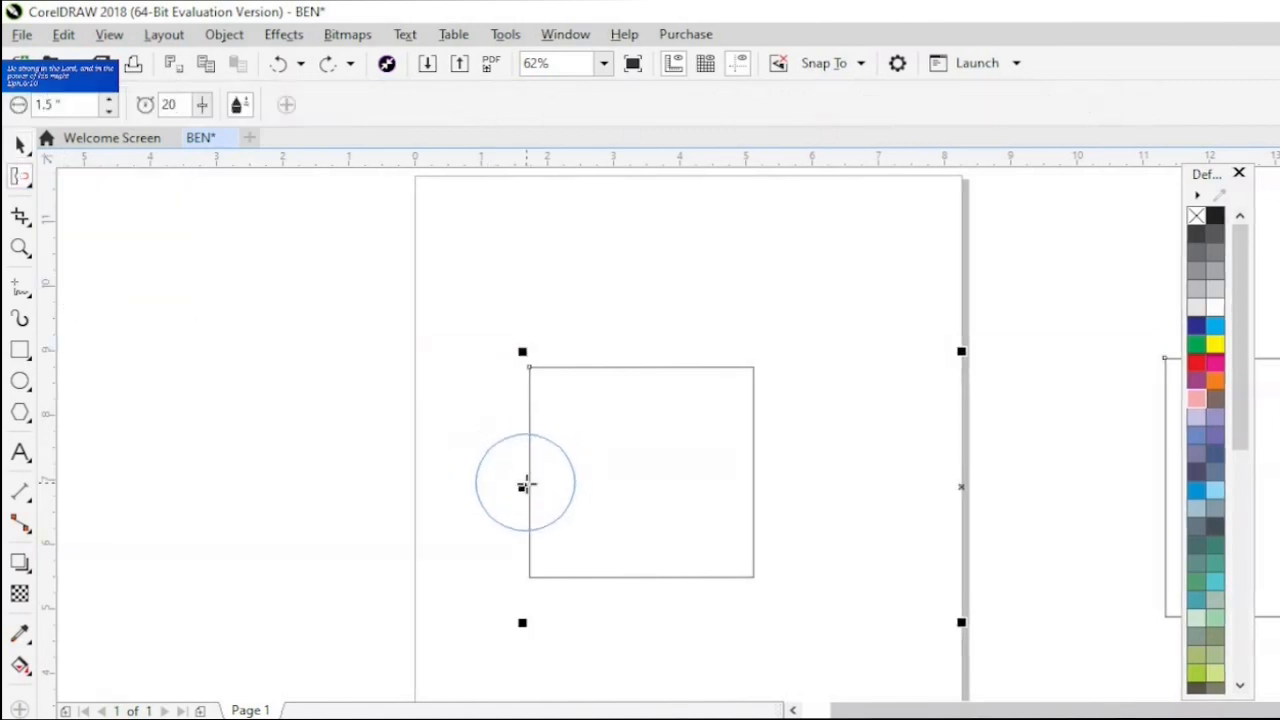
click(526, 486)
drag(526, 486, 526, 486)
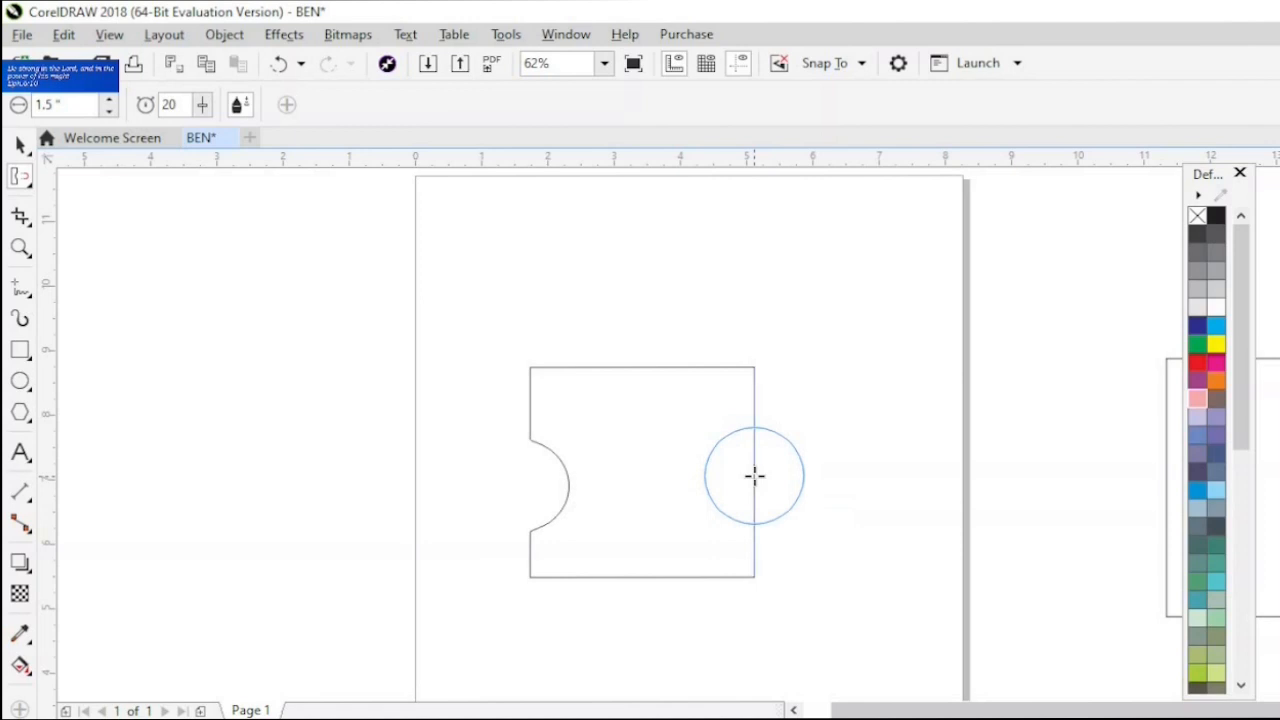
drag(754, 475, 755, 476)
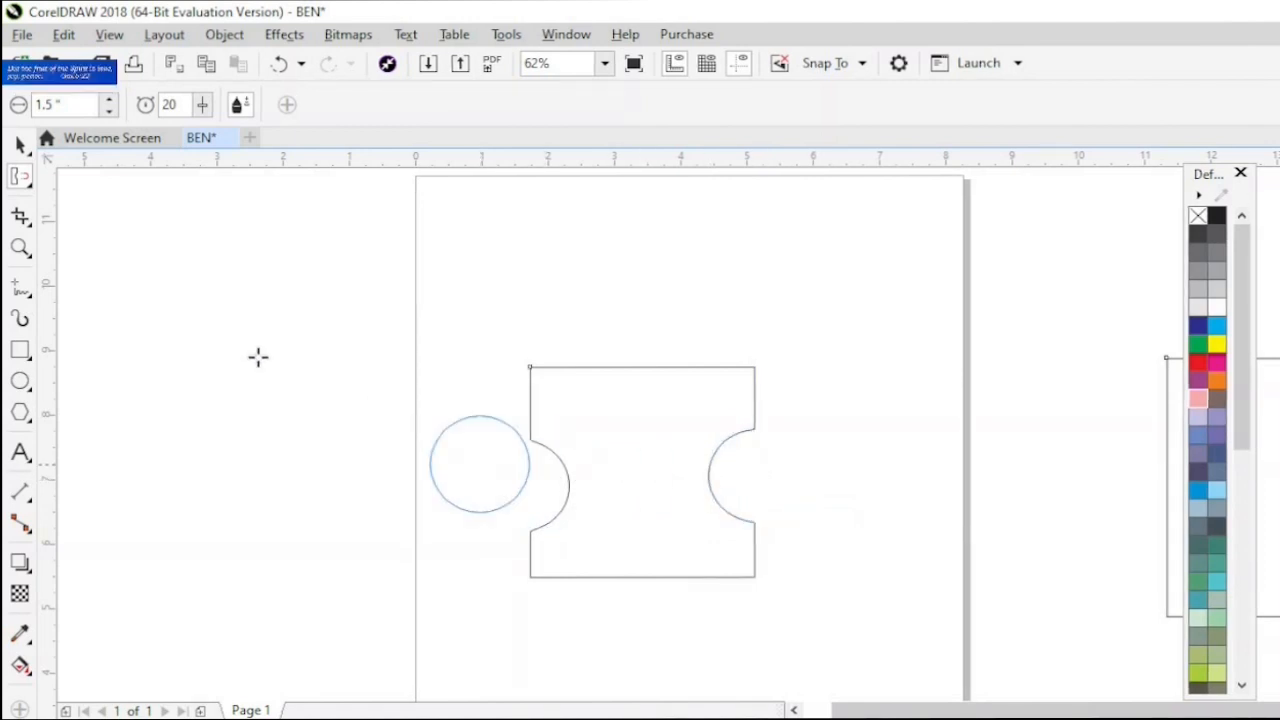
click(31, 186)
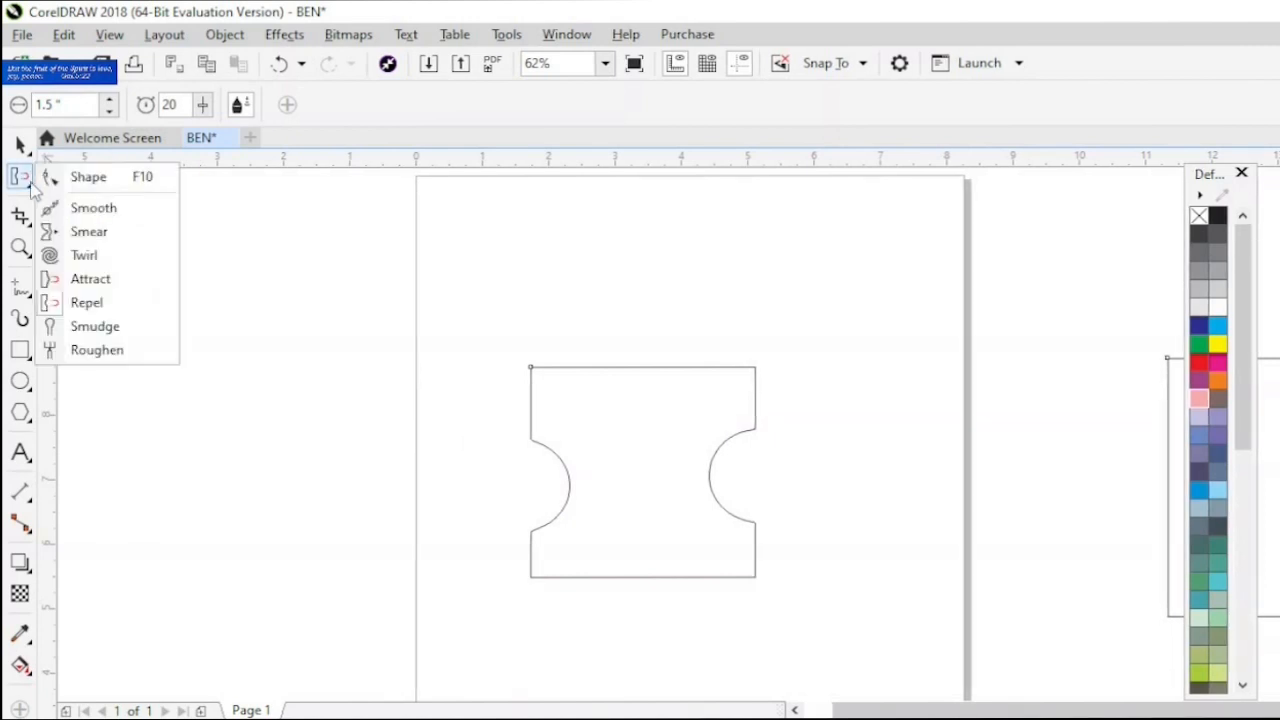
key(ctrl+z)
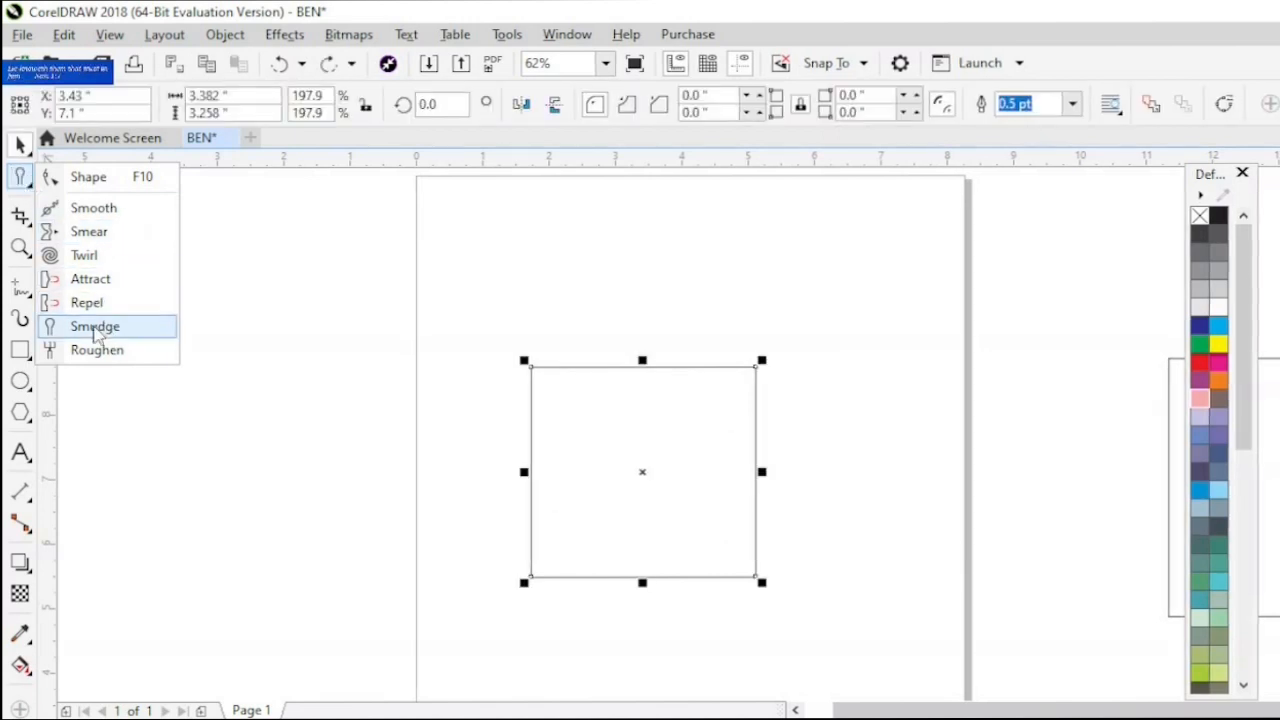
- Smudge a thin curved channel from the rectangle's upper-left corner down through its interior using a 0.05-inch nib
click(95, 326)
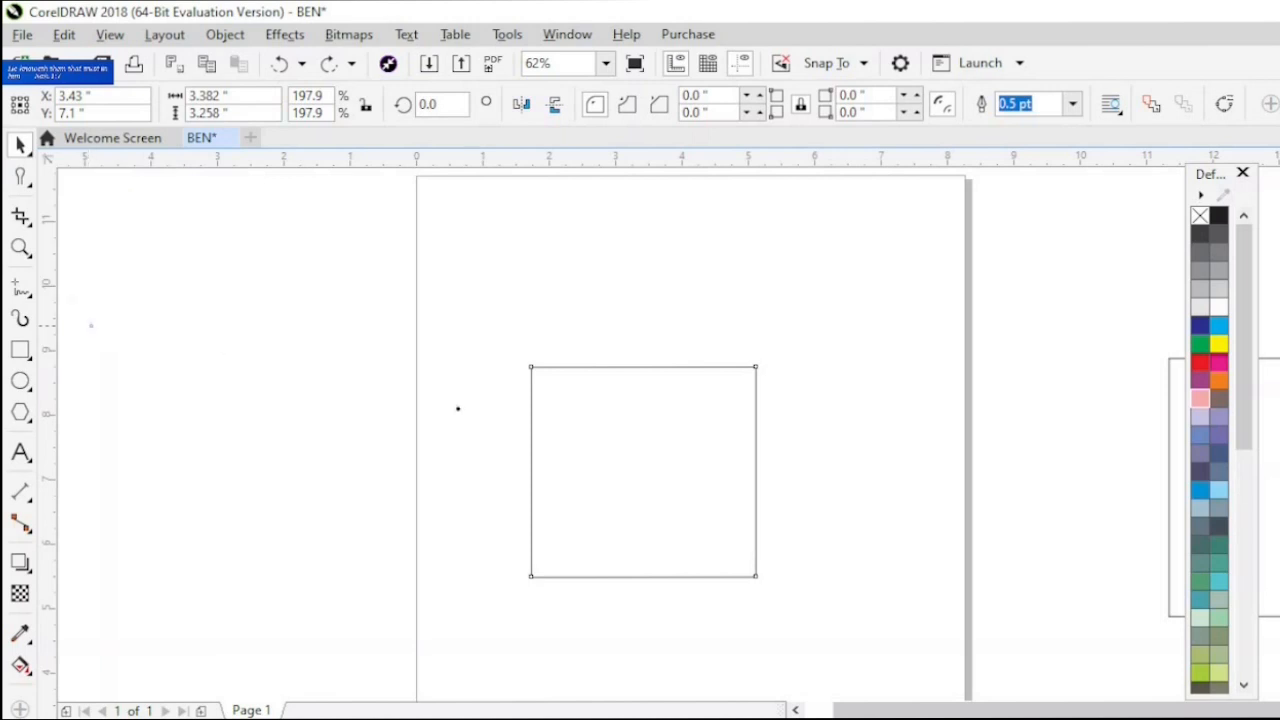
drag(531, 368, 559, 449)
mouse_move(596, 492)
mouse_down()
mouse_move(680, 509)
mouse_move(714, 478)
mouse_up()
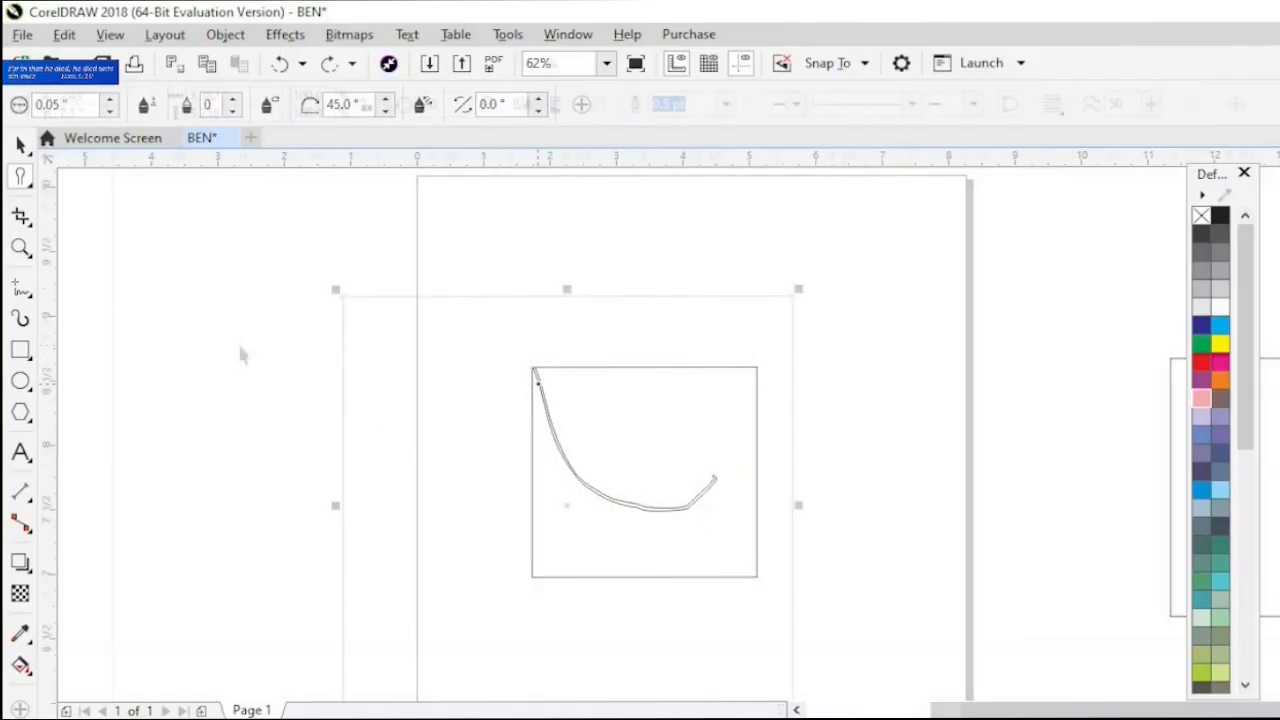
- Roughen the upper part of the rectangle's left edge with a 0.05-inch nib at frequency 1, and inspect it at close range
scroll(538, 384, up, 1)
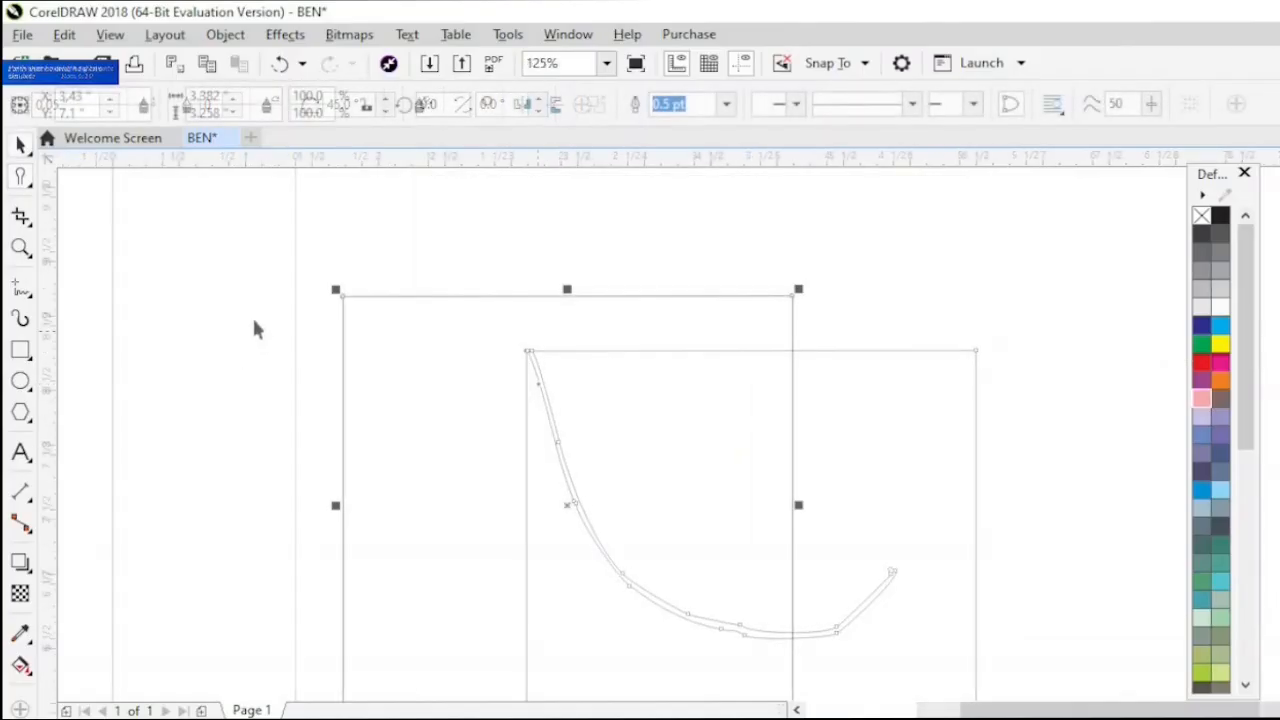
click(31, 184)
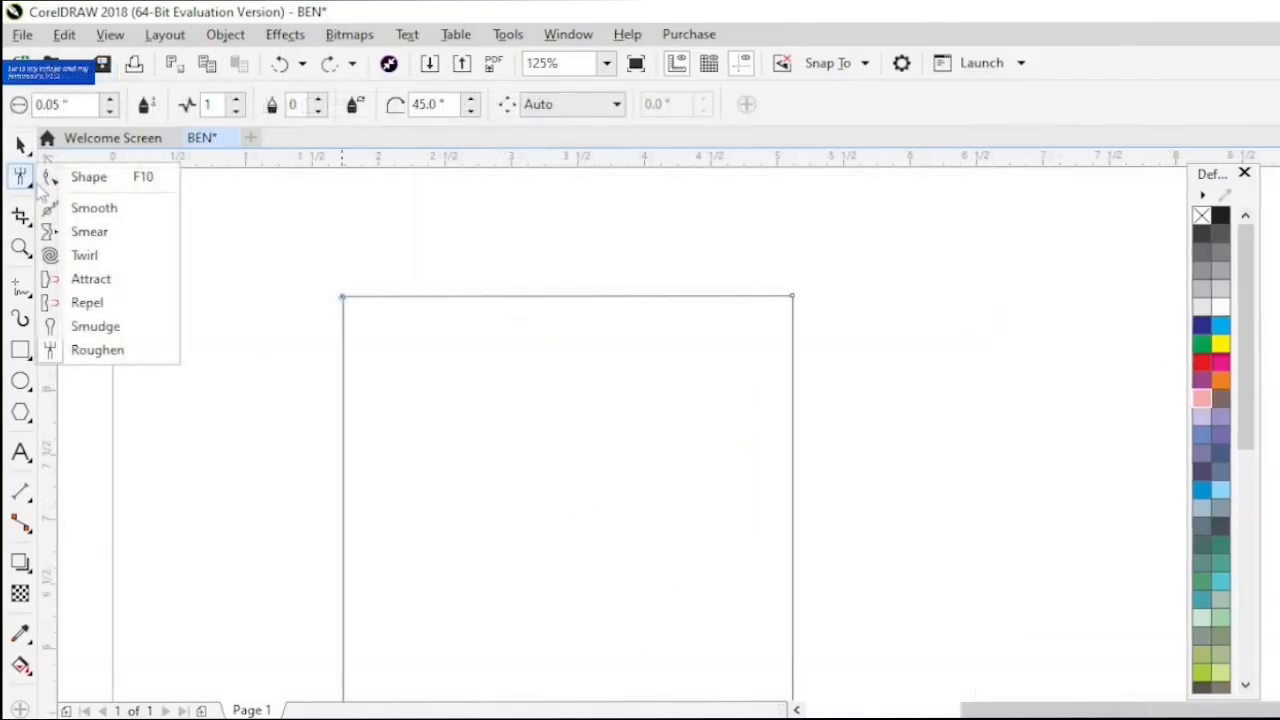
click(66, 354)
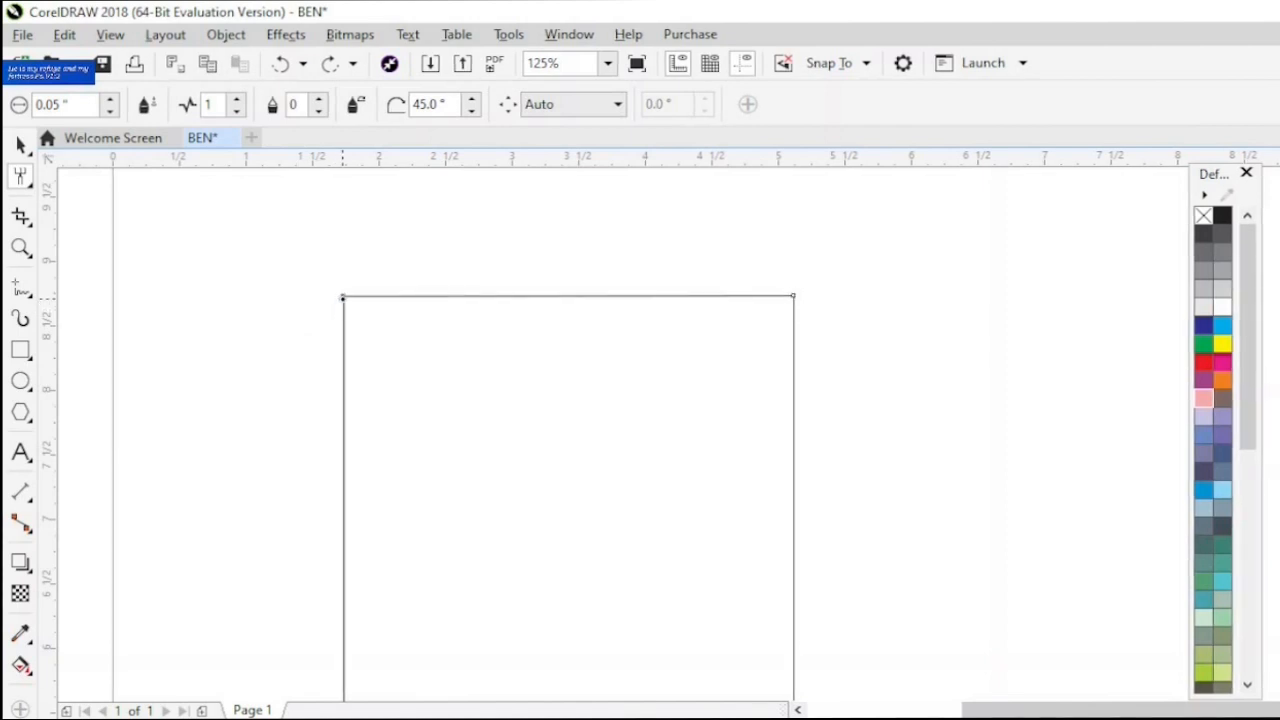
drag(343, 329, 339, 459)
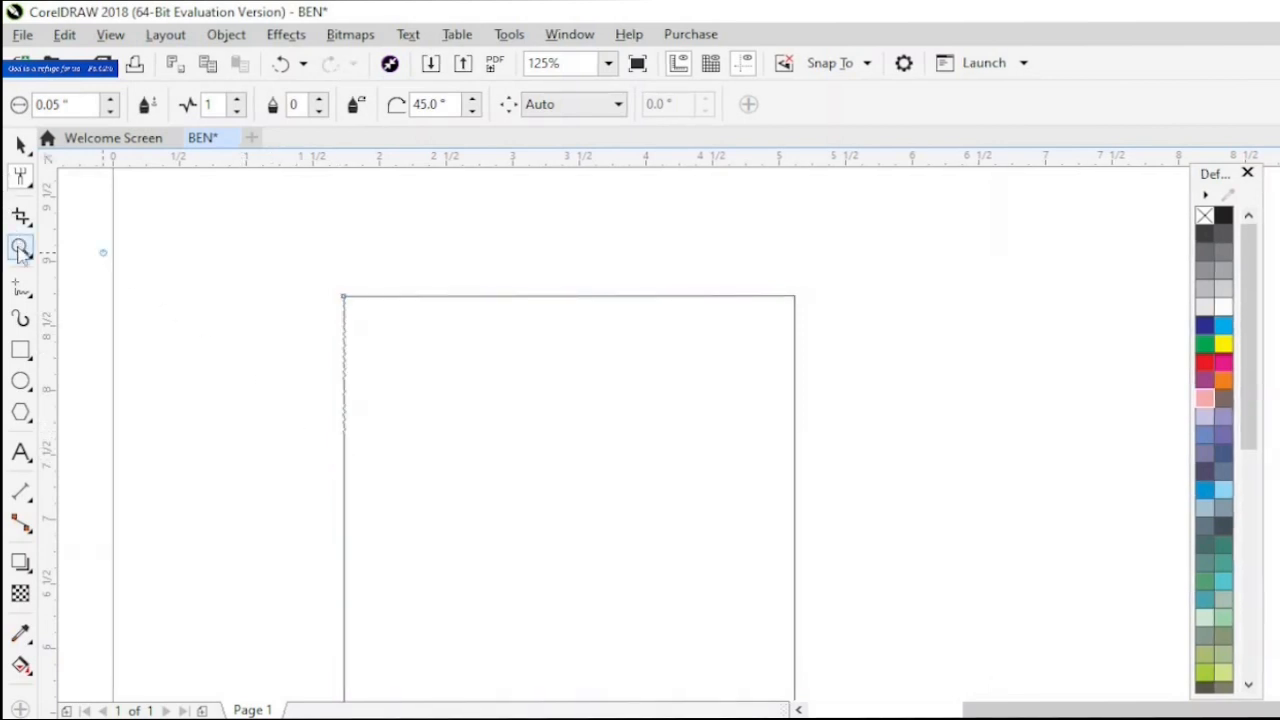
drag(291, 276, 411, 500)
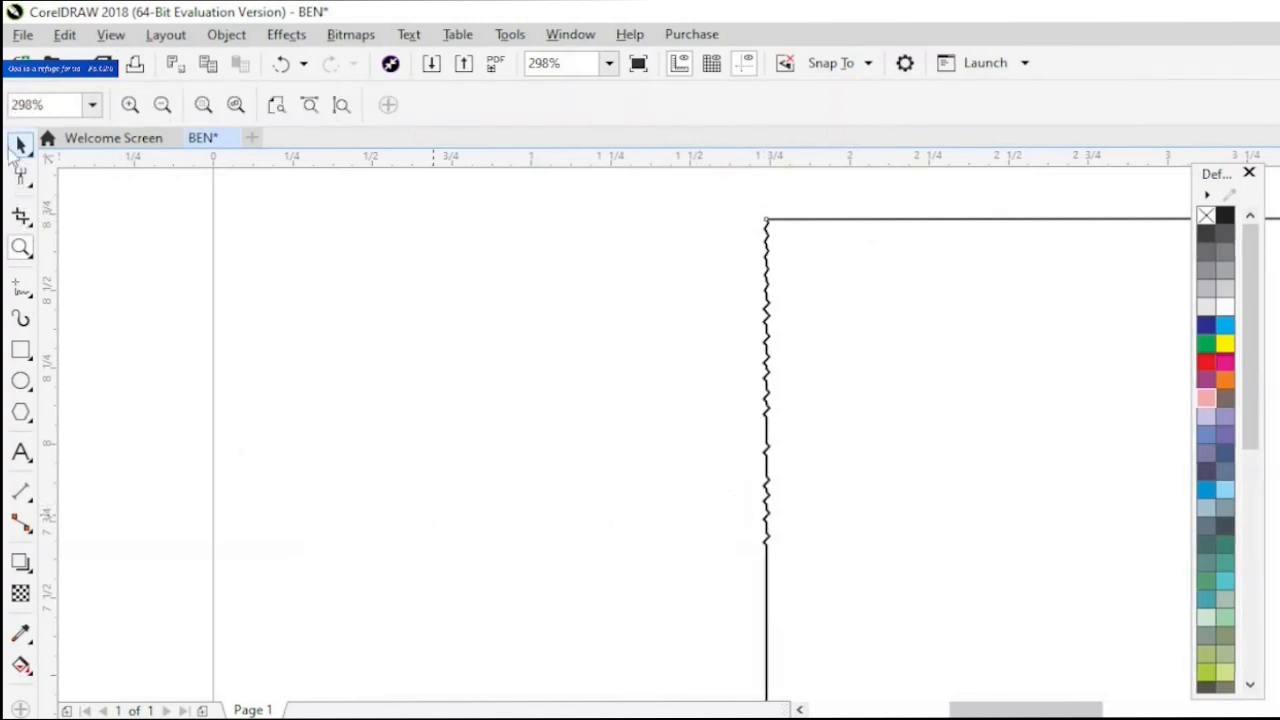
click(19, 146)
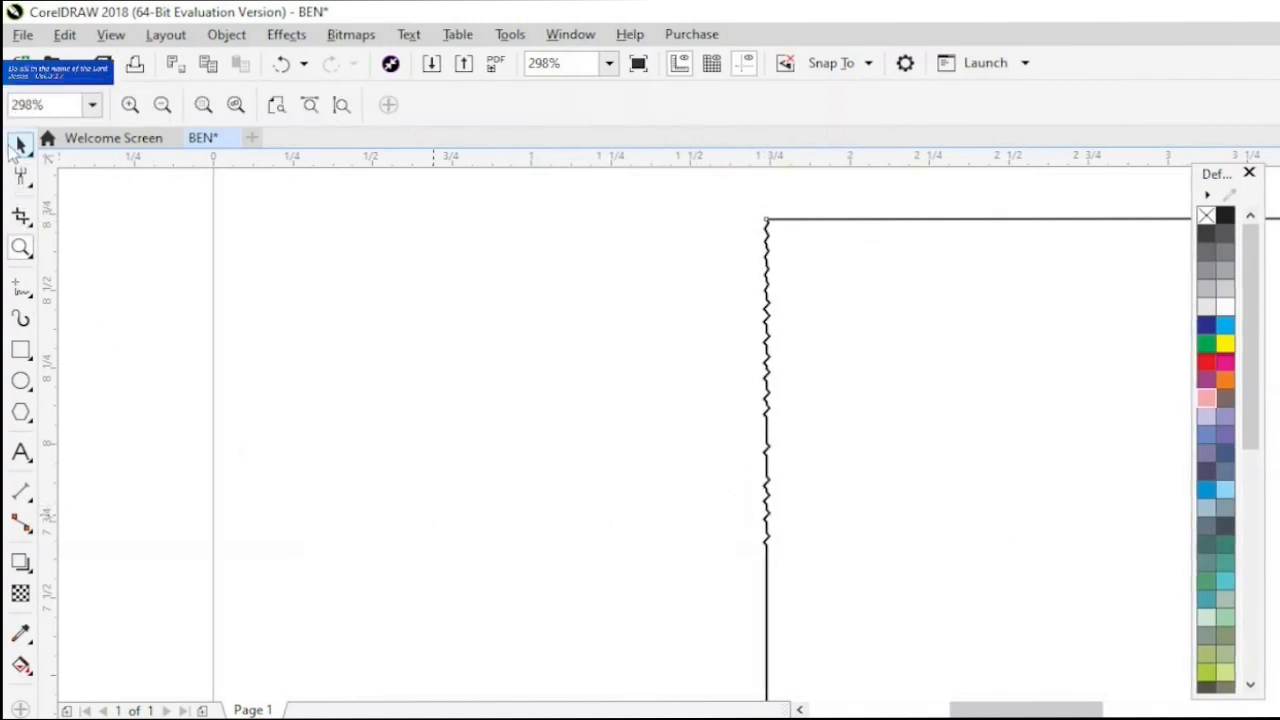
- Undo the roughening and split the rectangle with a straight Knife cut from its top edge to its bottom edge
click(29, 224)
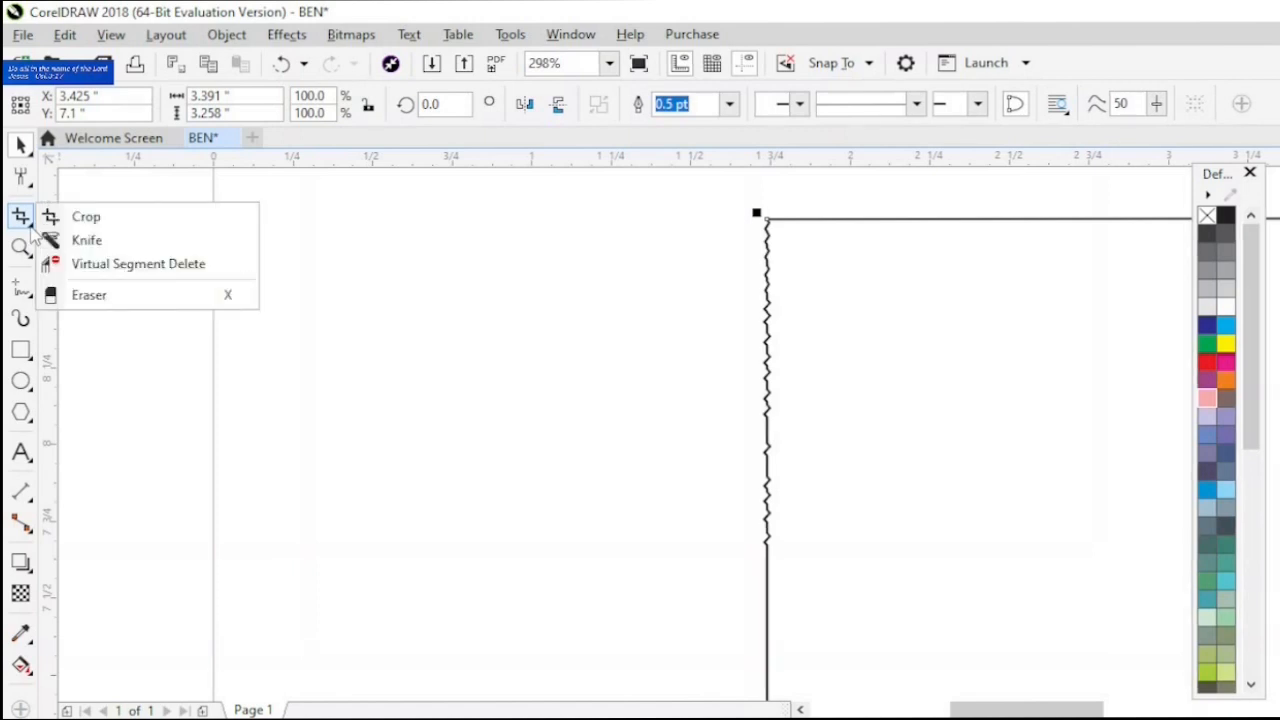
click(98, 243)
scroll(297, 277, down, 2)
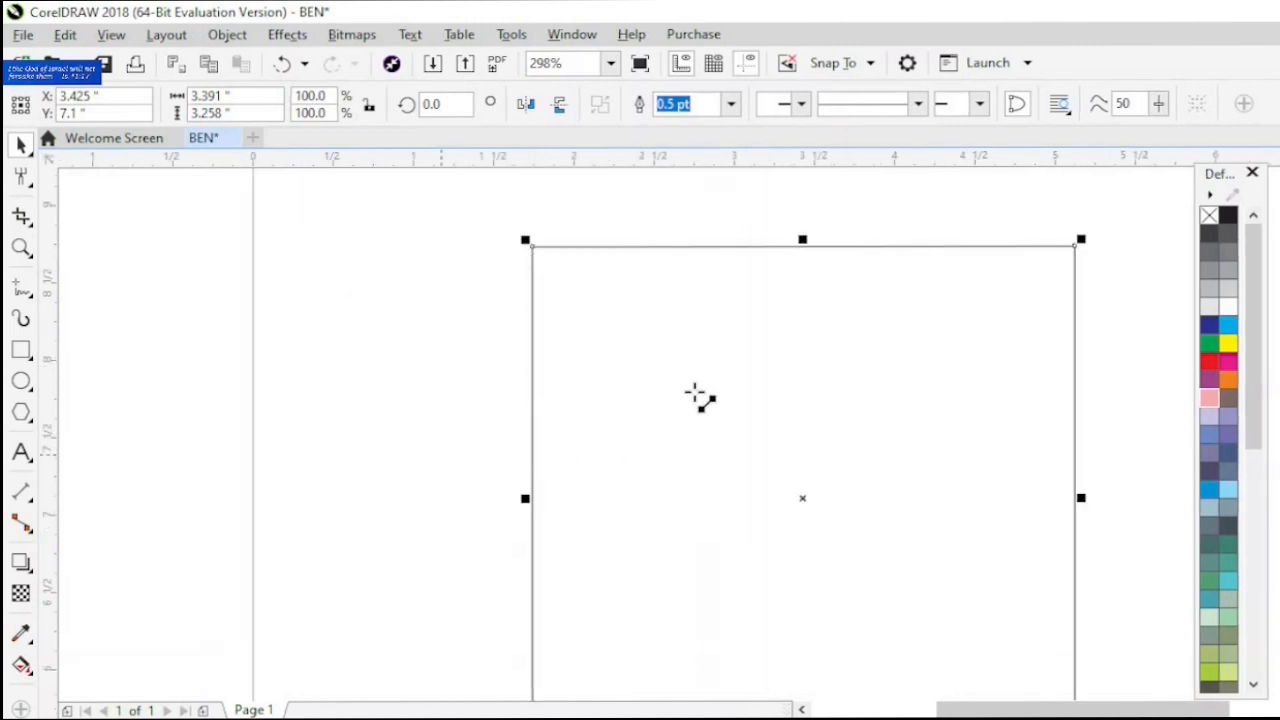
key(ctrl+z)
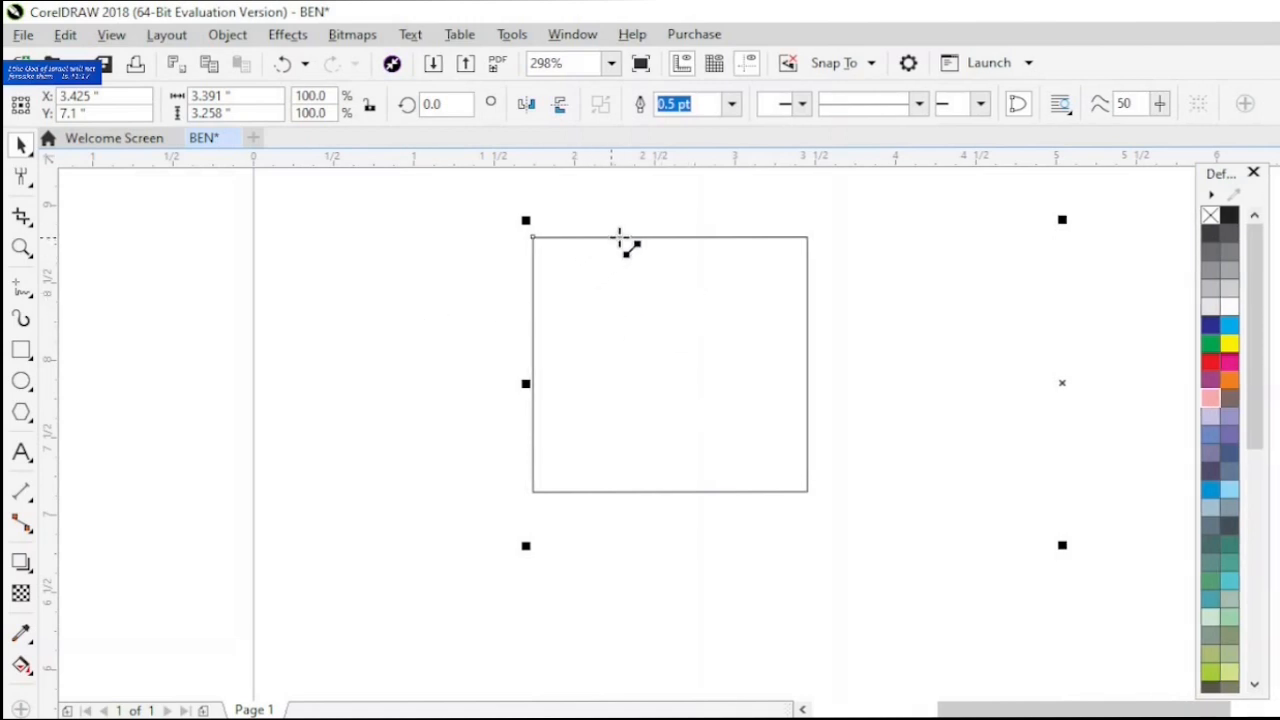
click(624, 236)
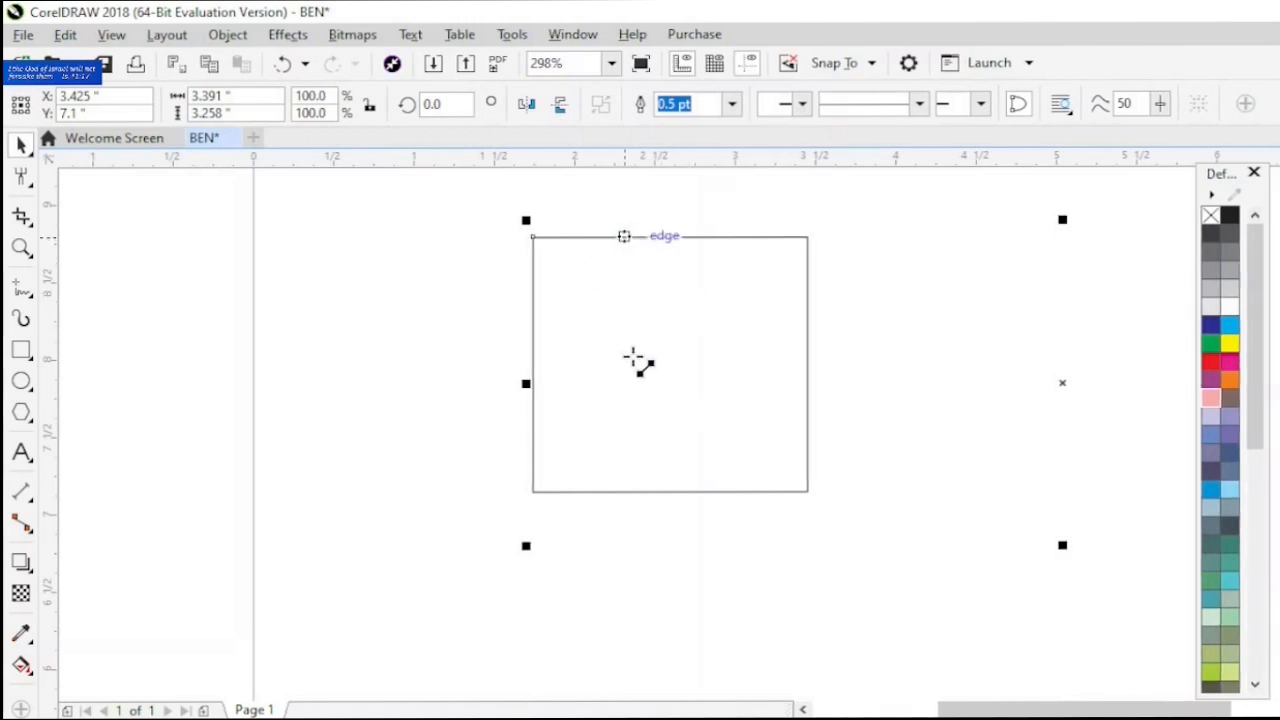
click(634, 491)
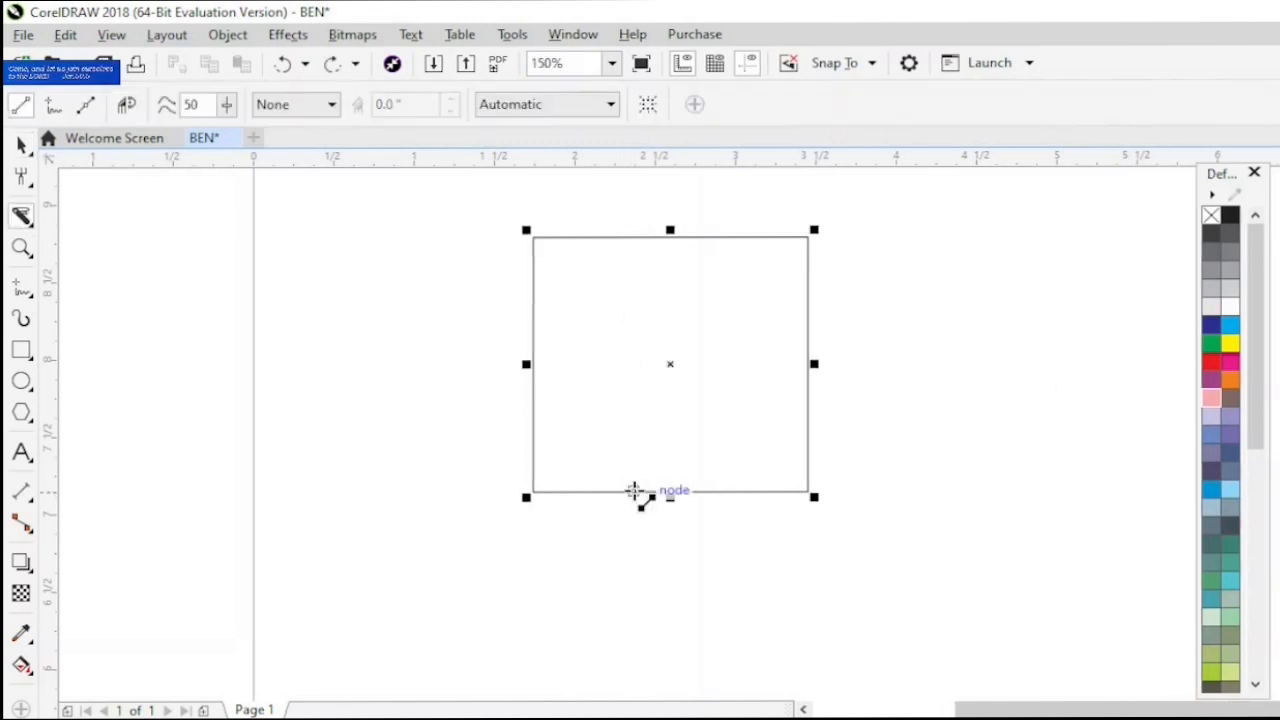
- Select the left piece of the cut rectangle and move it about 0.6 inch to the left, away from the right piece
click(22, 146)
click(300, 339)
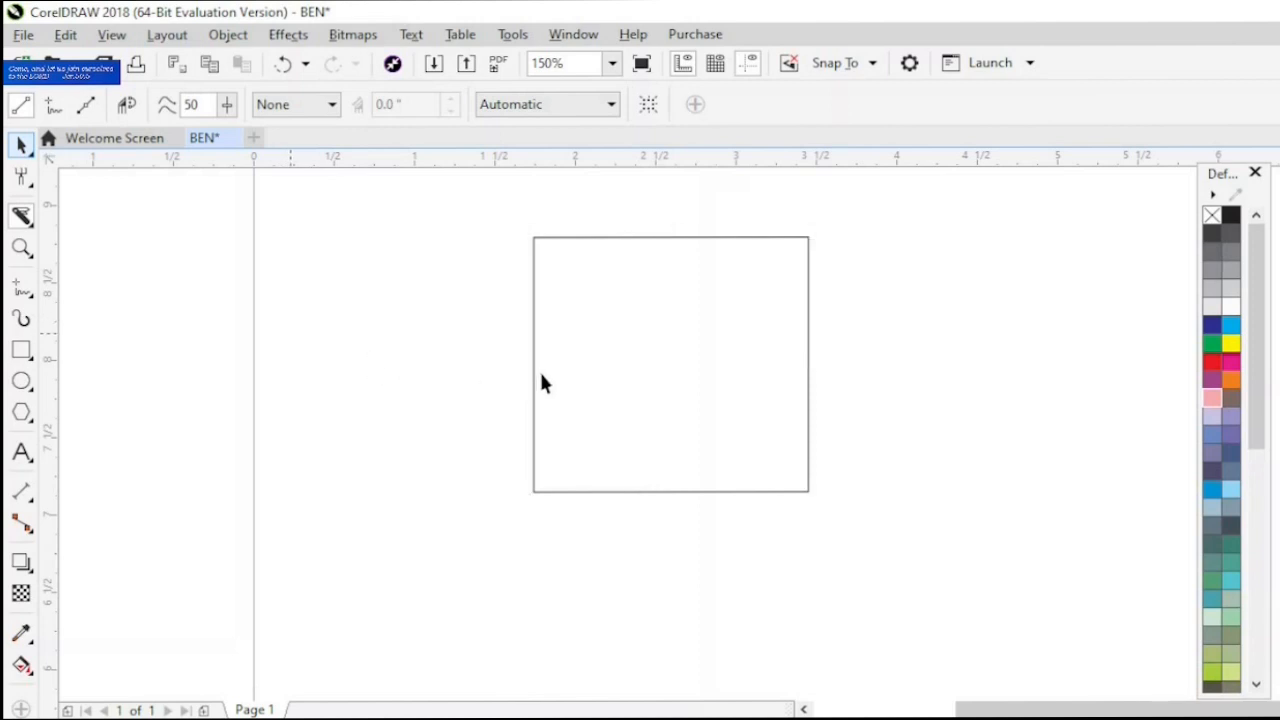
click(534, 372)
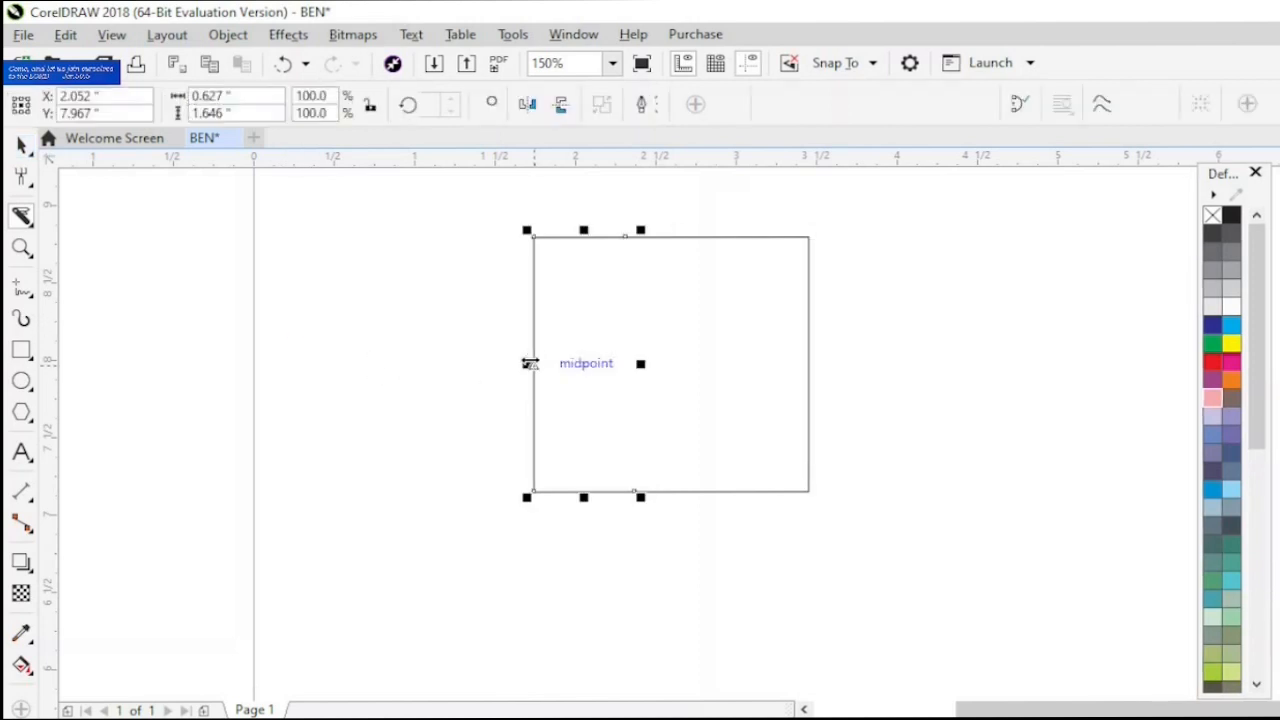
drag(580, 365, 483, 373)
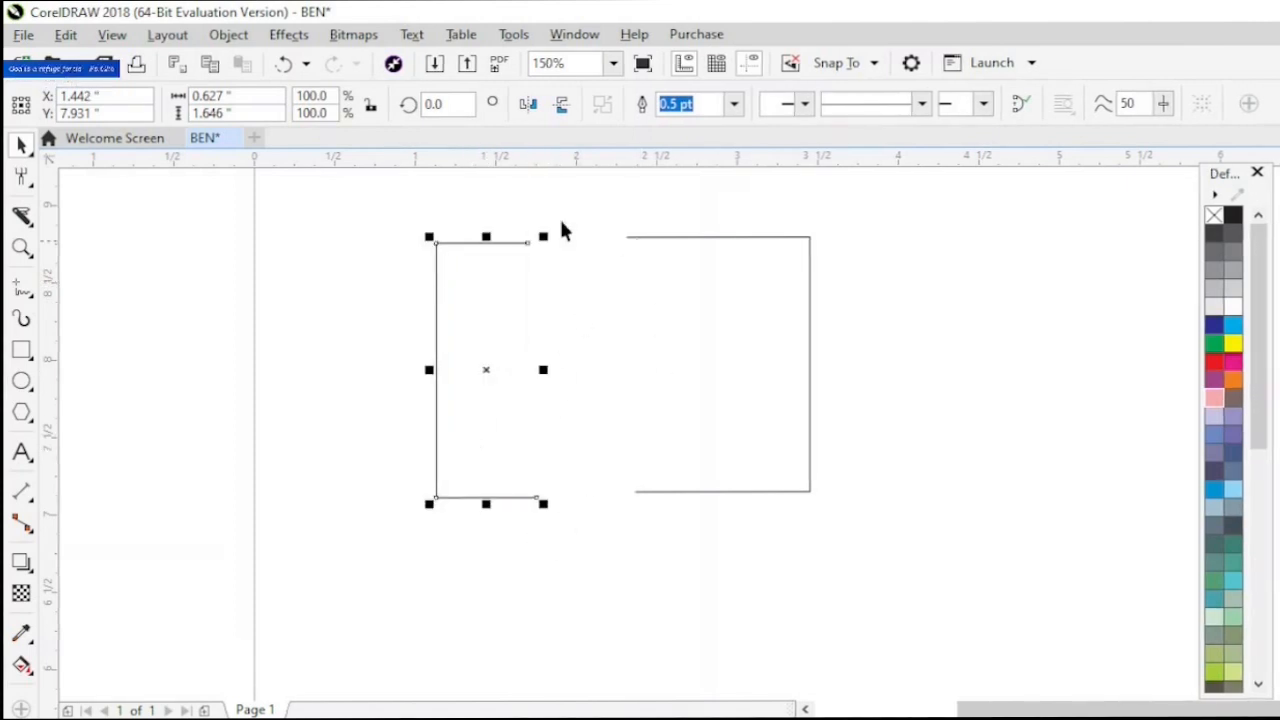
- Remove the left piece of the cut rectangle with the Virtual Segment Delete tool
click(33, 222)
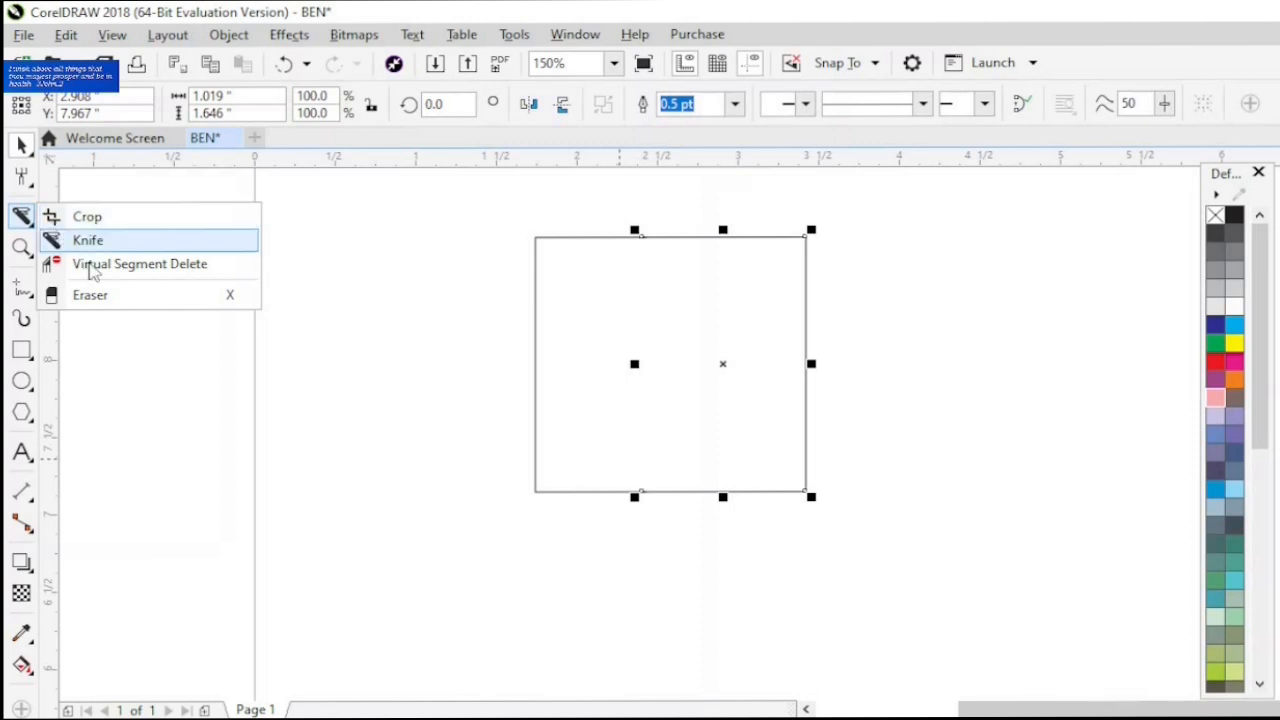
click(95, 265)
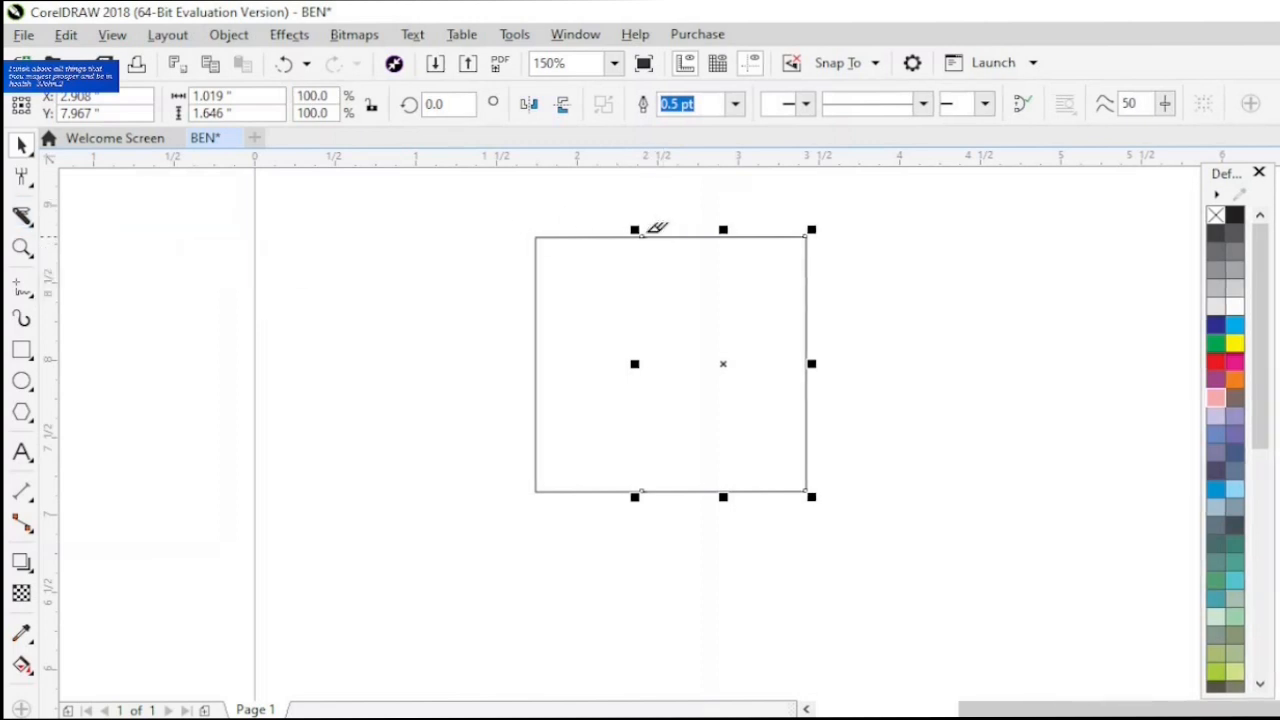
click(642, 234)
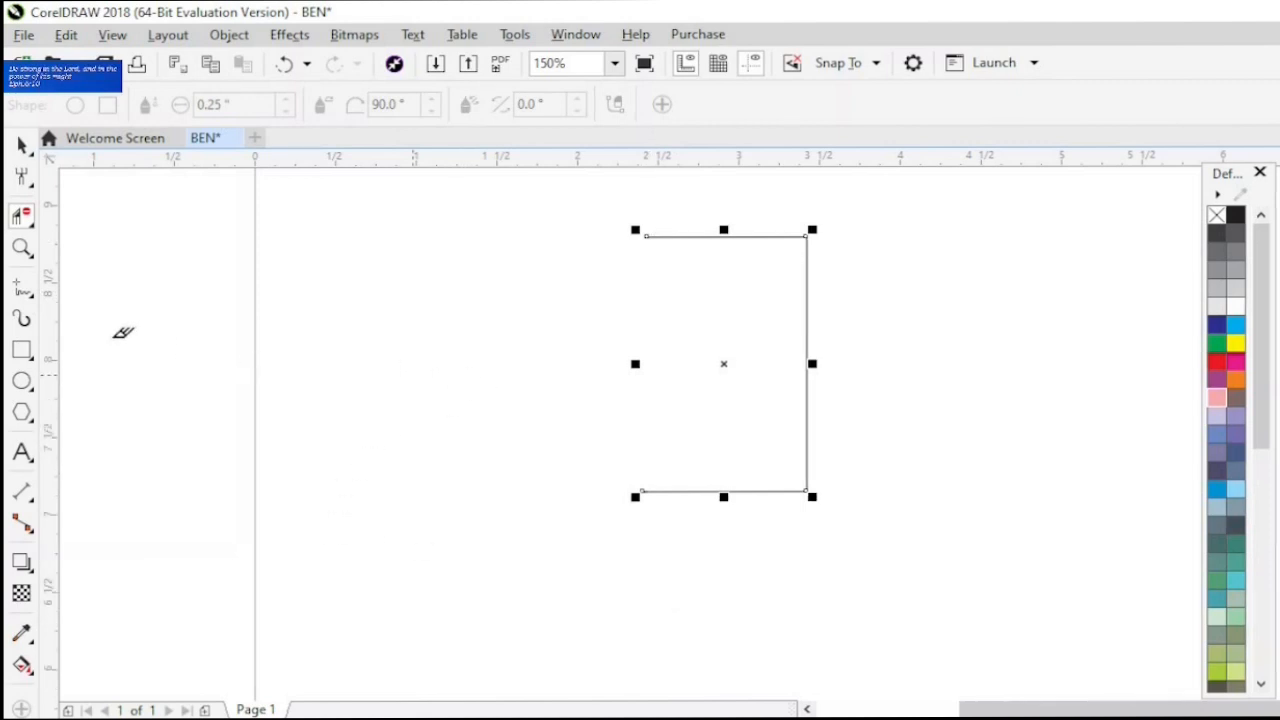
- Draw an ellipse about 0.65 × 0.84 inches to the left of the open rectangle and fill it light pink
click(33, 229)
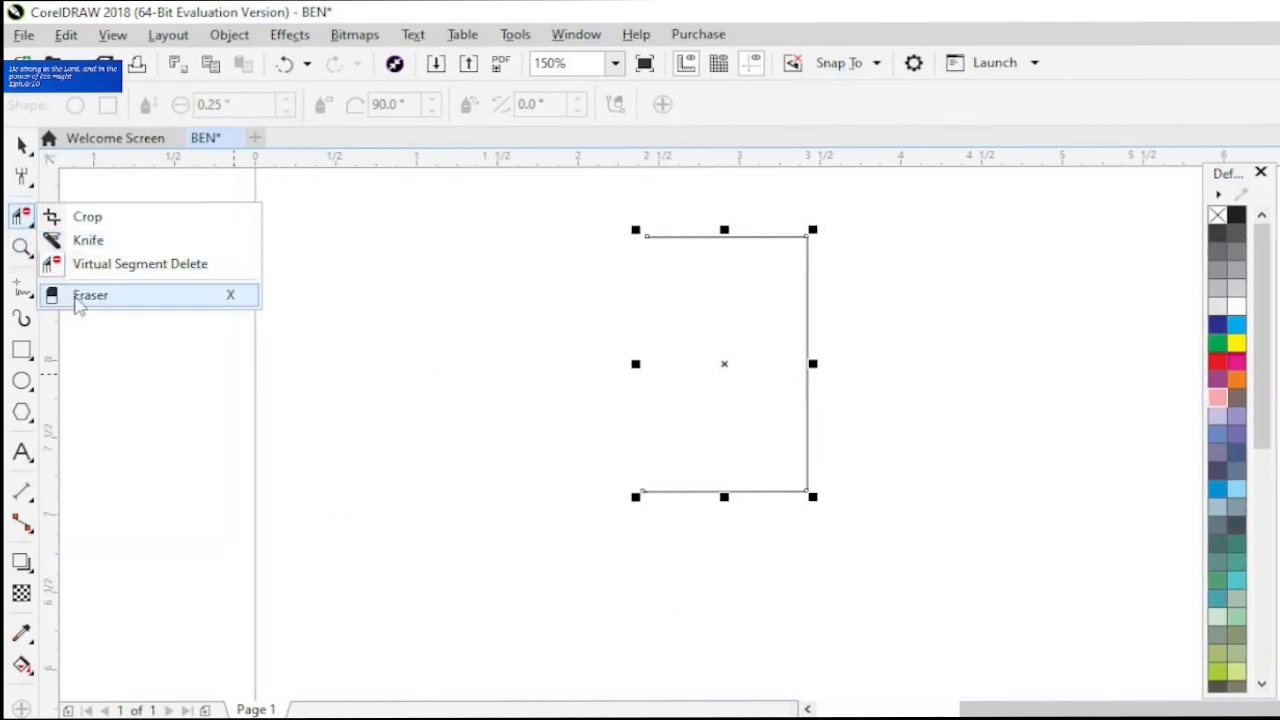
click(24, 390)
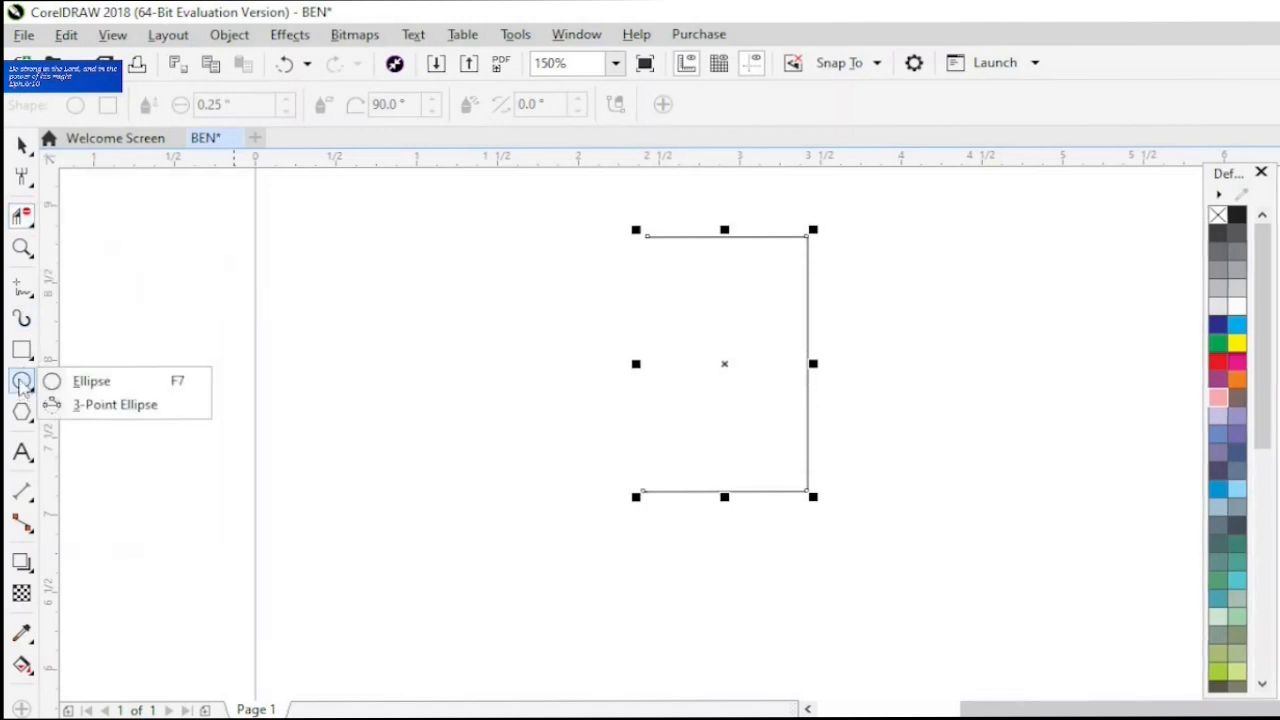
click(91, 381)
drag(286, 301, 392, 434)
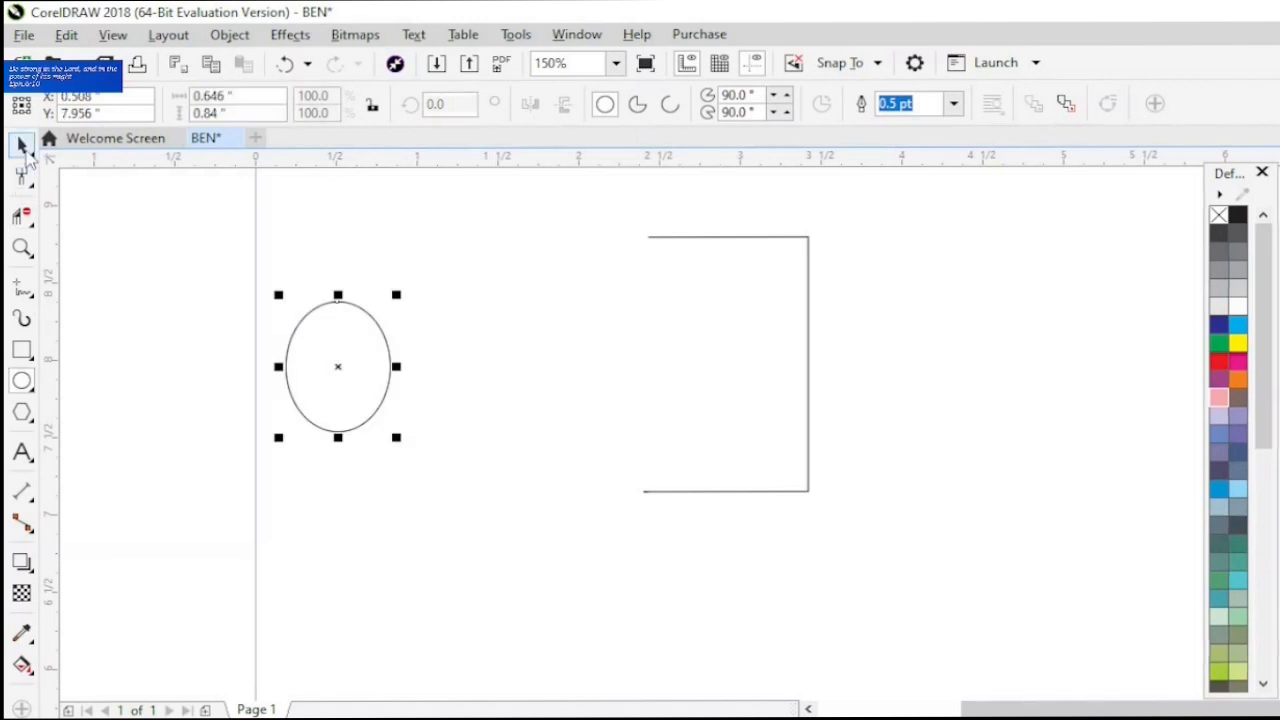
click(24, 150)
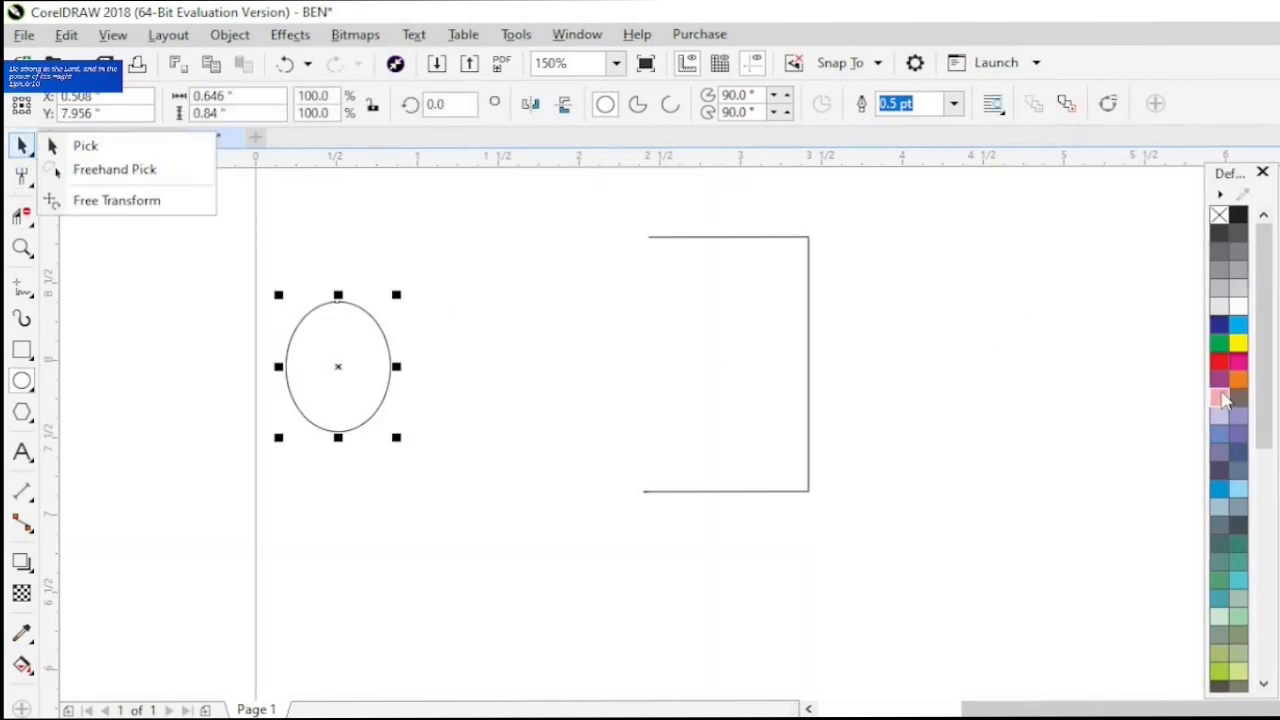
drag(1222, 400, 285, 368)
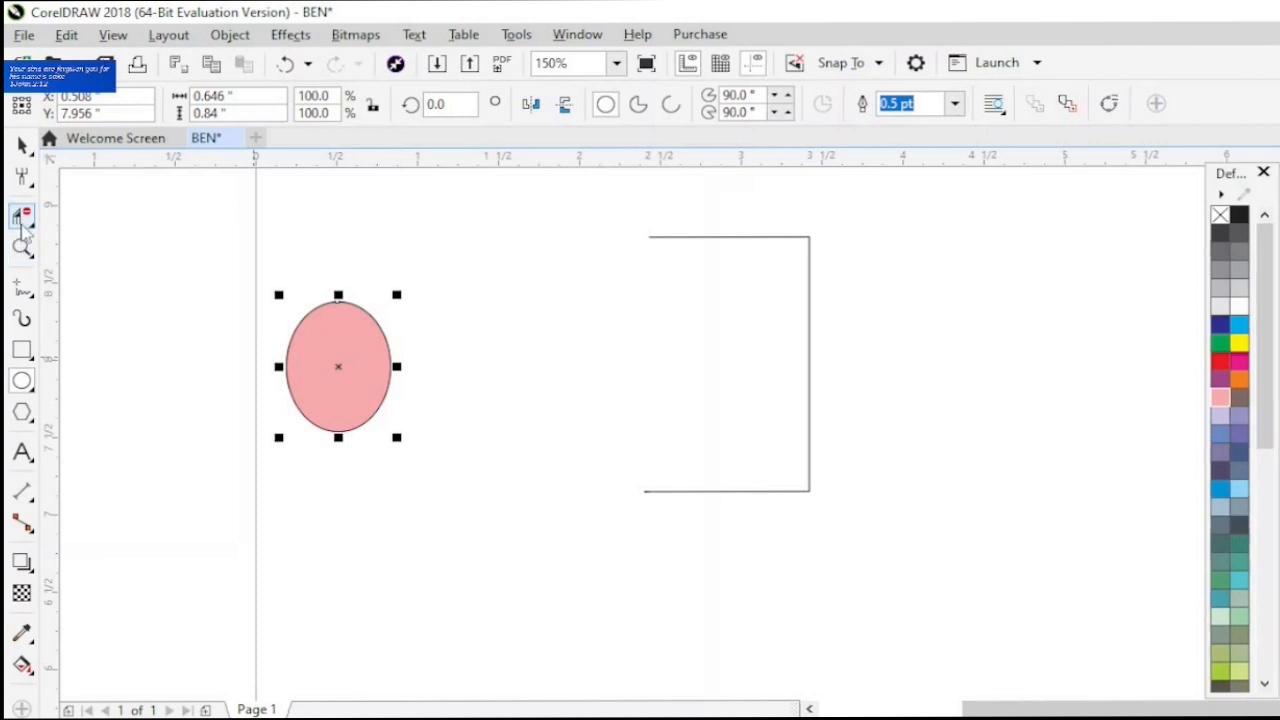
- Erase part of the pink ellipse's upper half with a short downward stroke of the Eraser tool
click(33, 228)
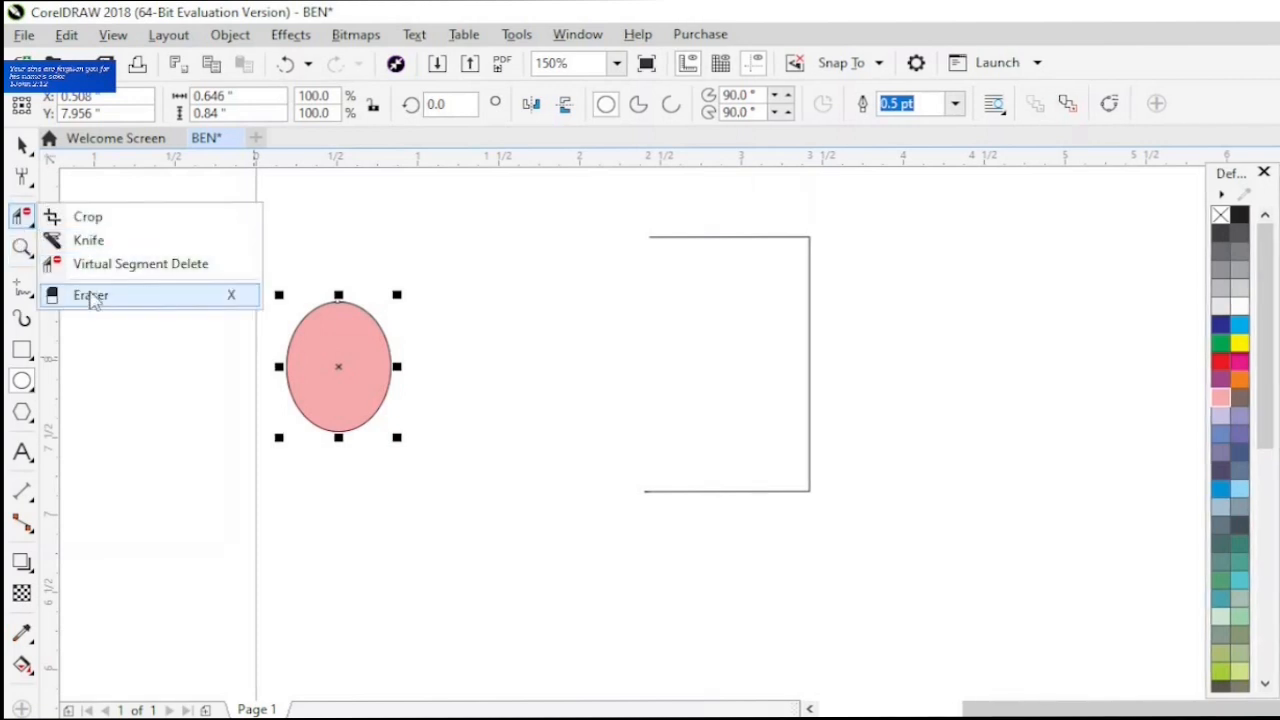
click(91, 294)
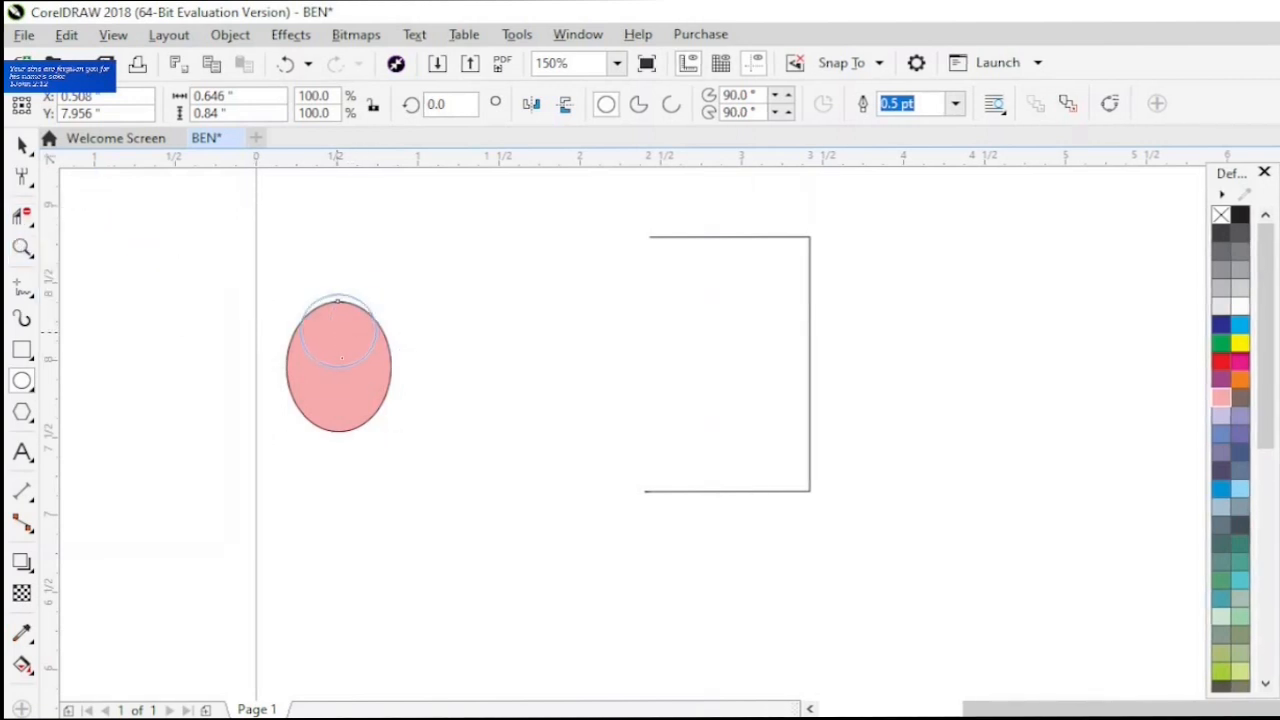
drag(338, 331, 343, 357)
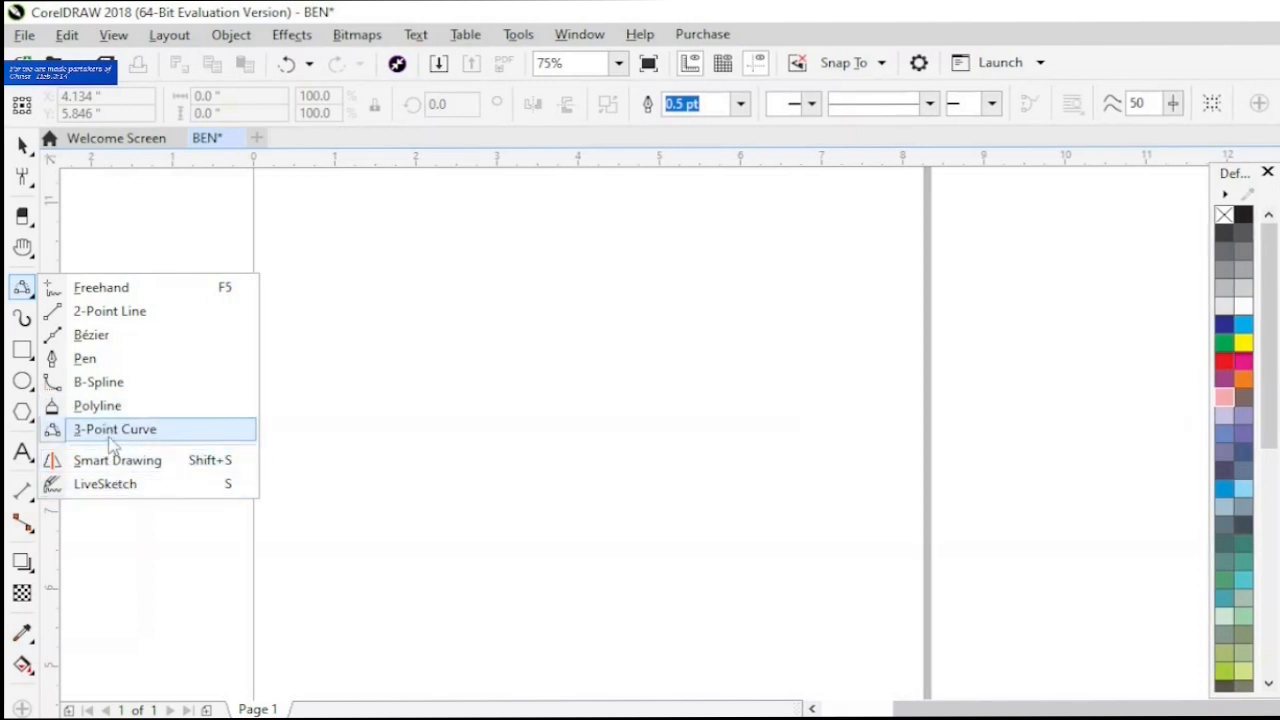
- Spray a row of green trees about 4 inches long across the upper page with the Artistic Media tool's Plants category
click(23, 318)
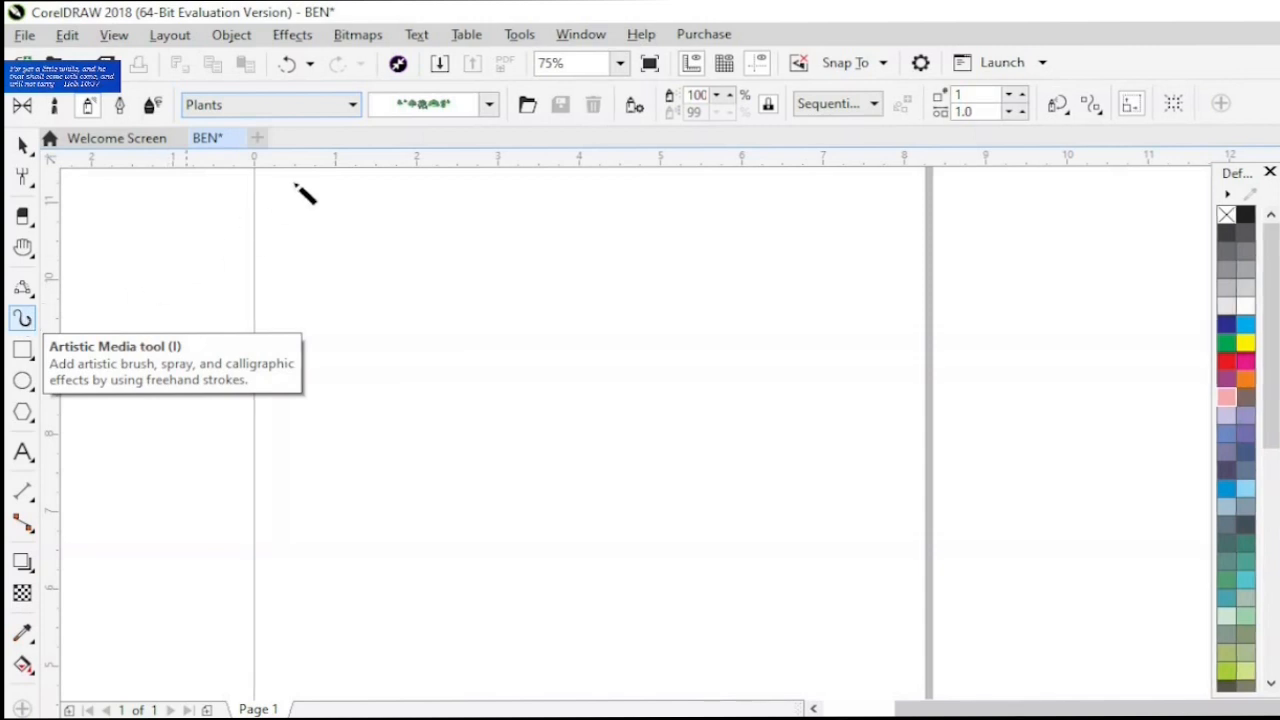
click(352, 104)
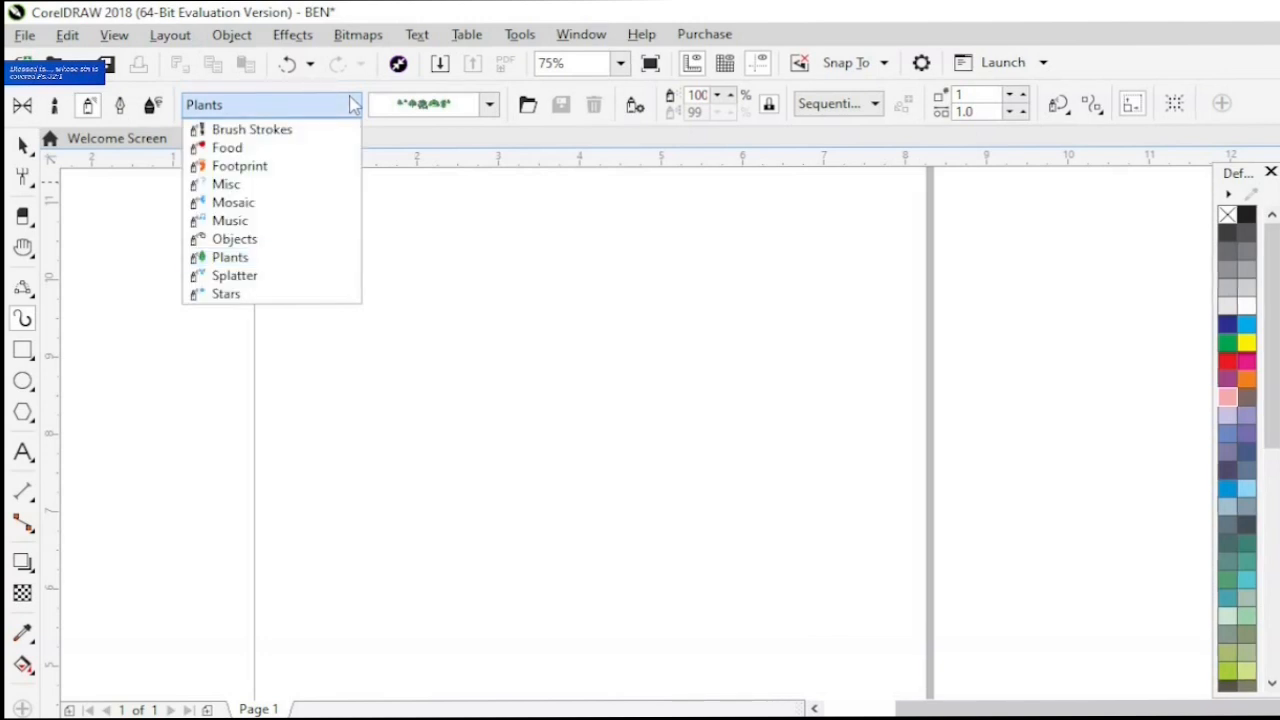
click(274, 257)
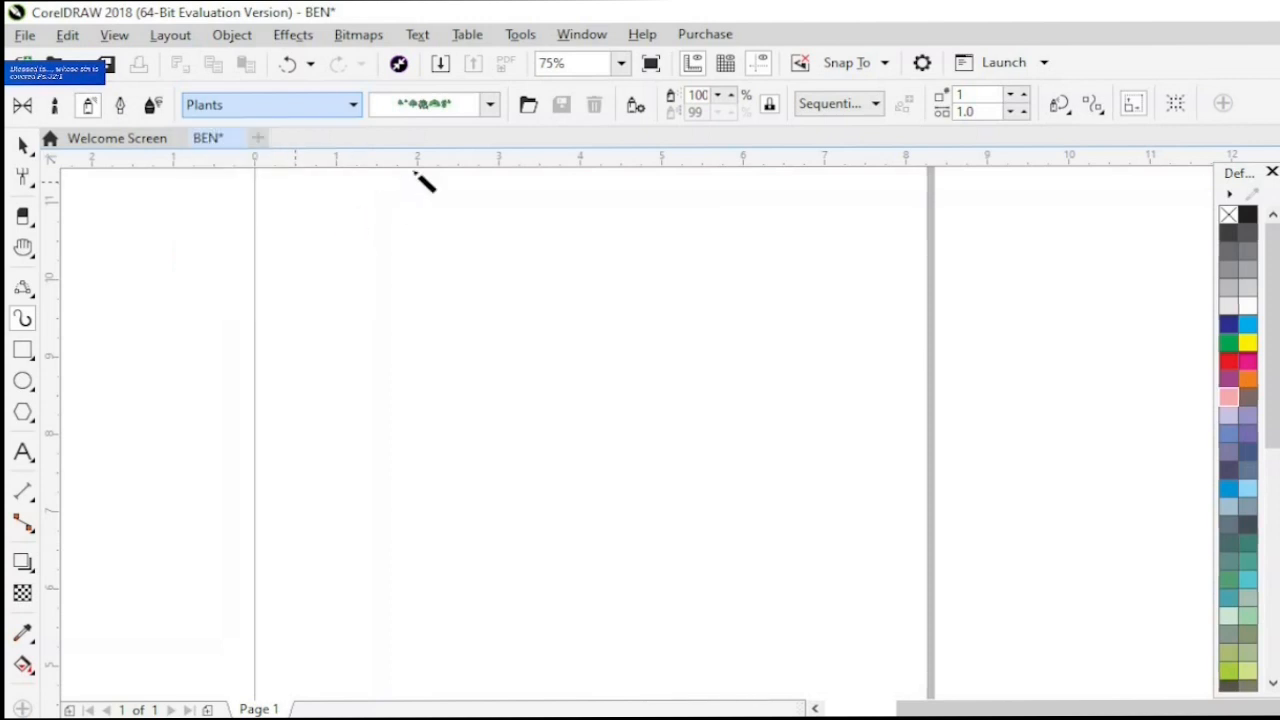
click(490, 106)
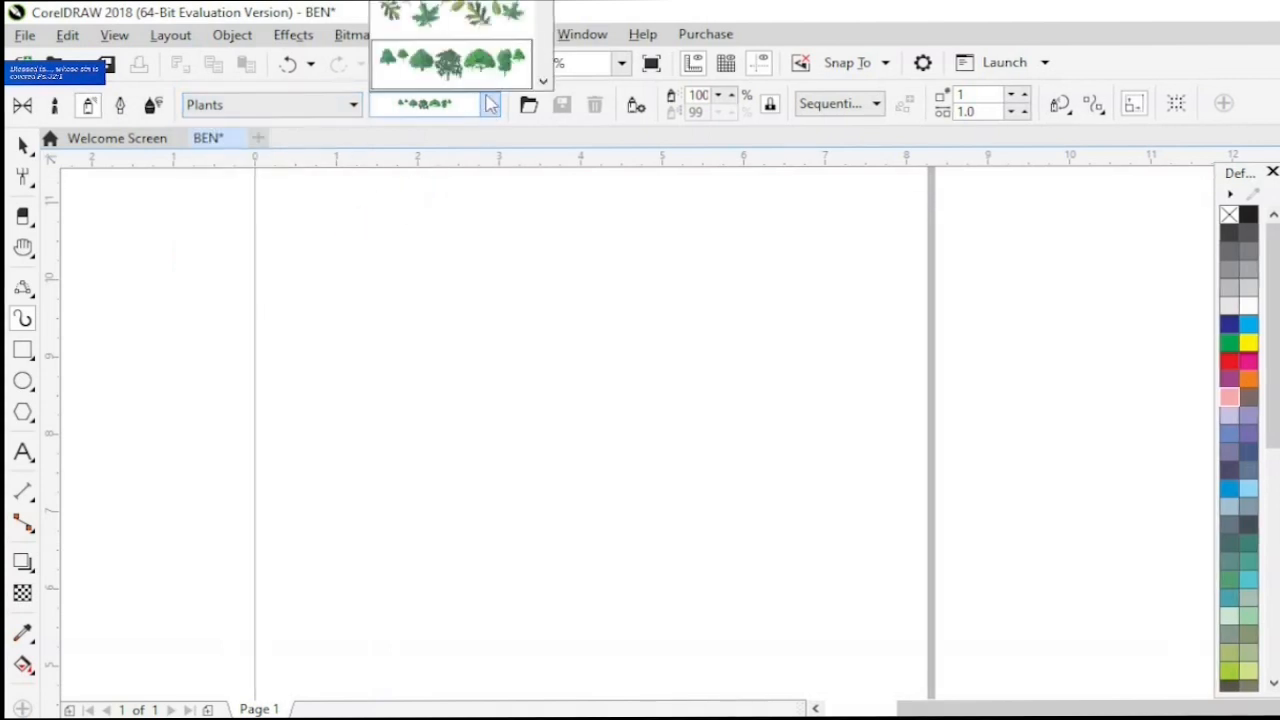
mouse_move(489, 76)
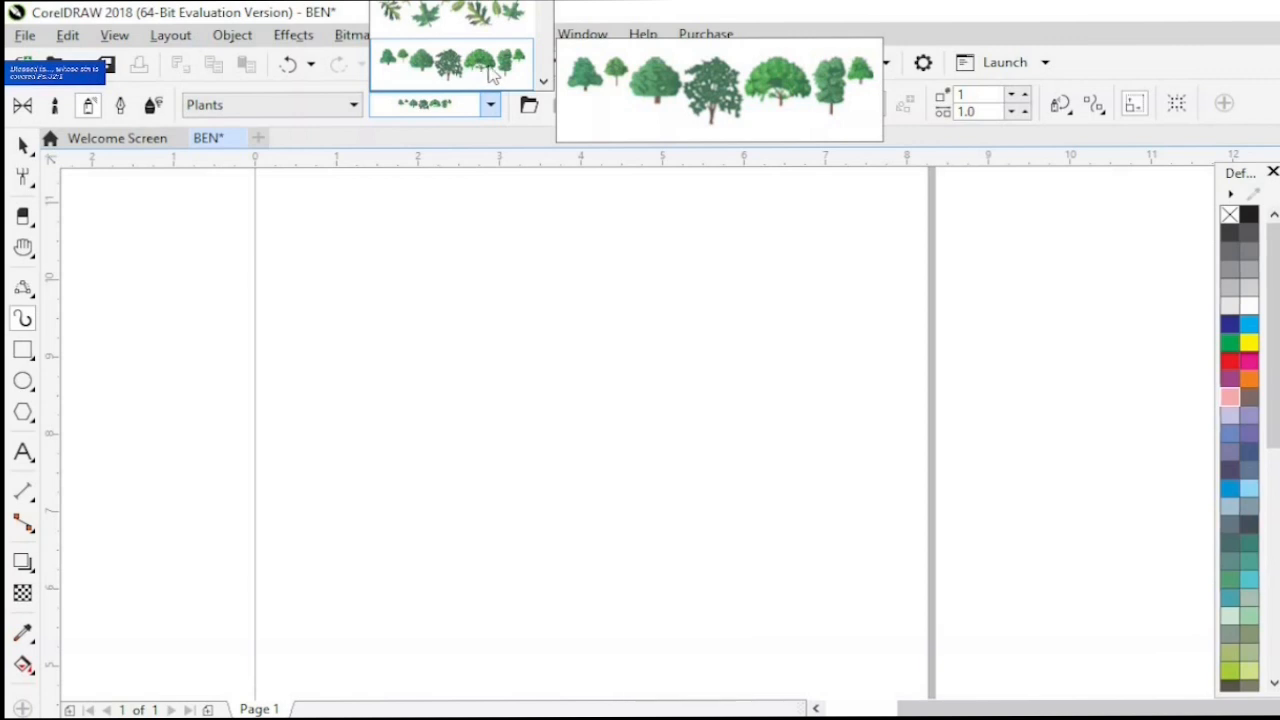
click(489, 76)
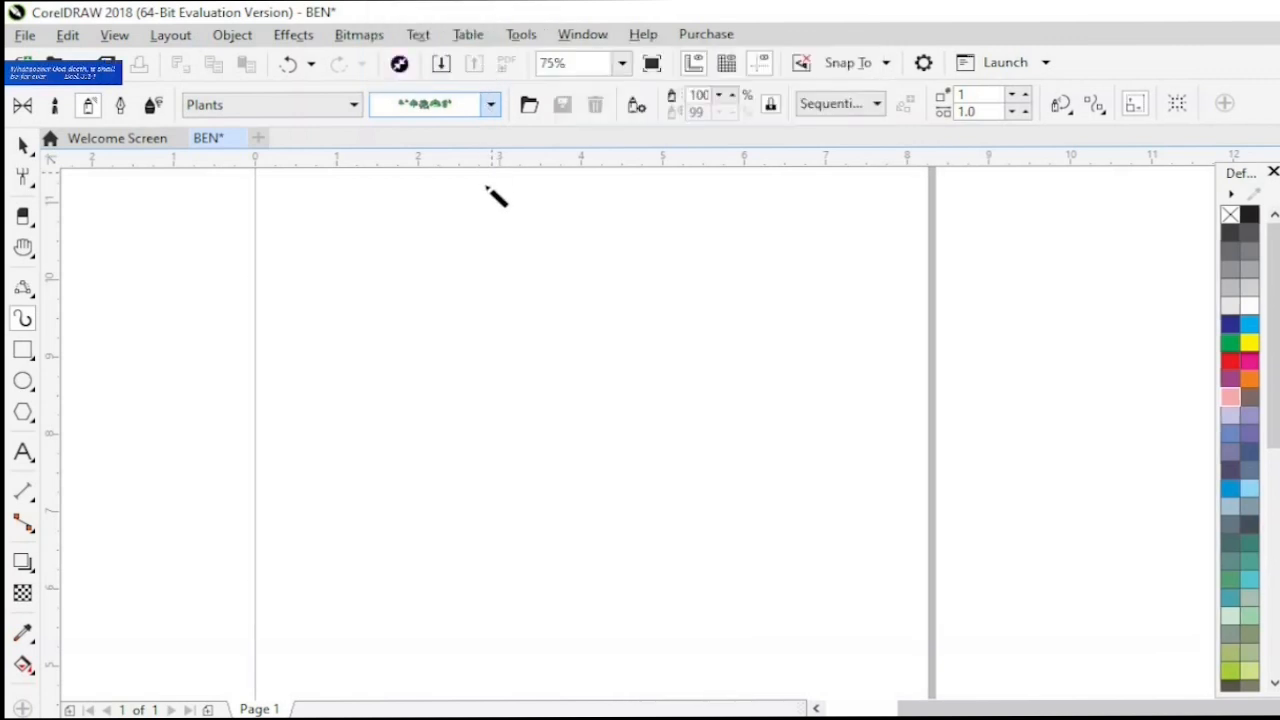
drag(368, 297, 704, 372)
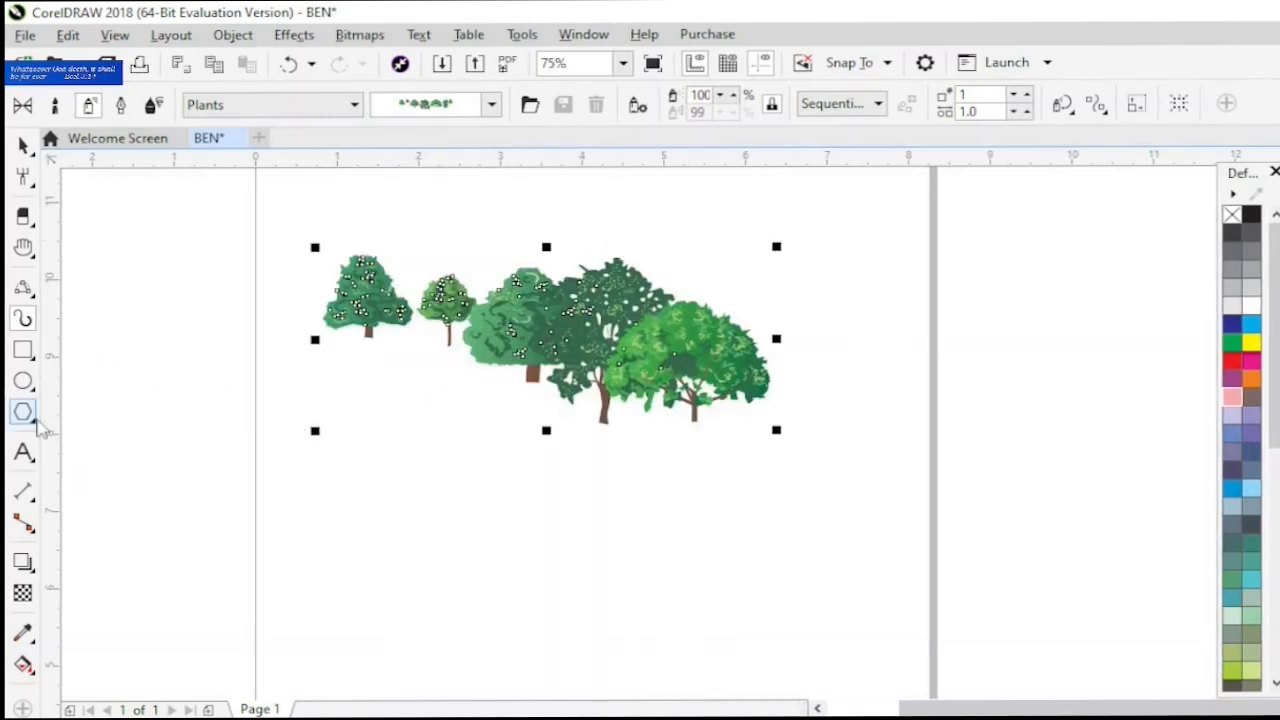
click(36, 423)
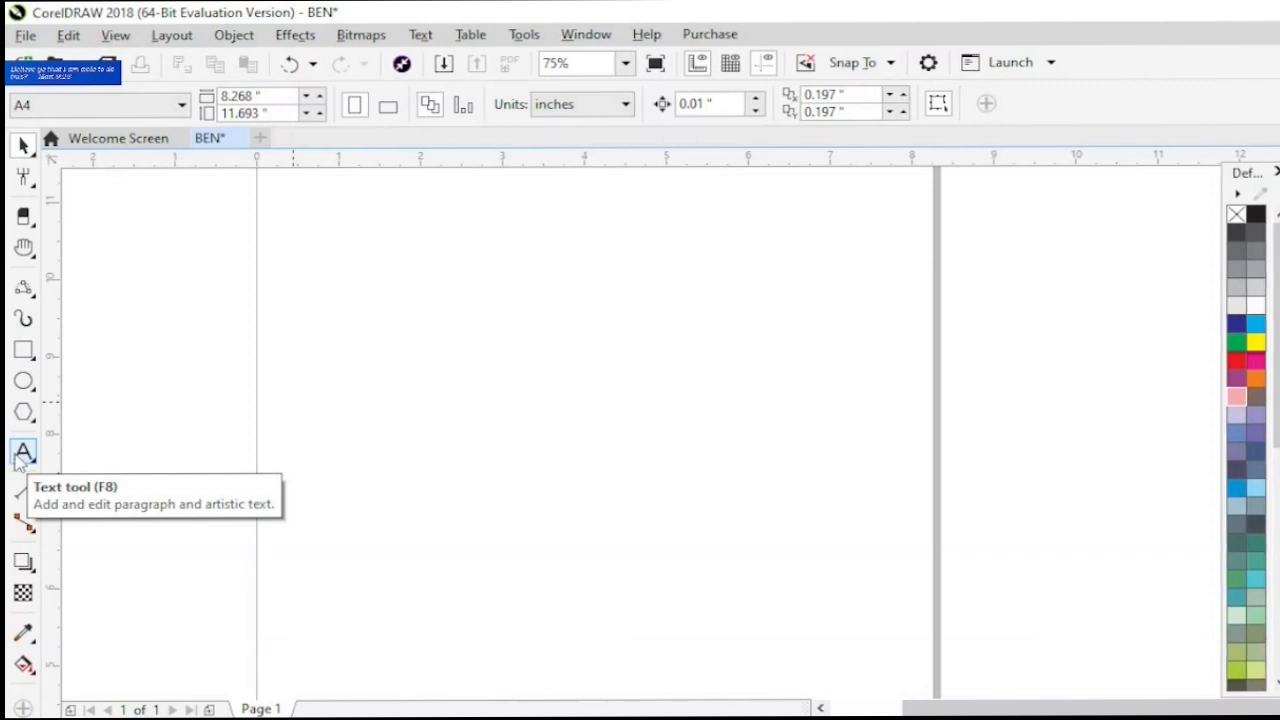
- Add artistic text matching the document's name at about X 2.0, Y 8.87 inches and colour it red
click(22, 455)
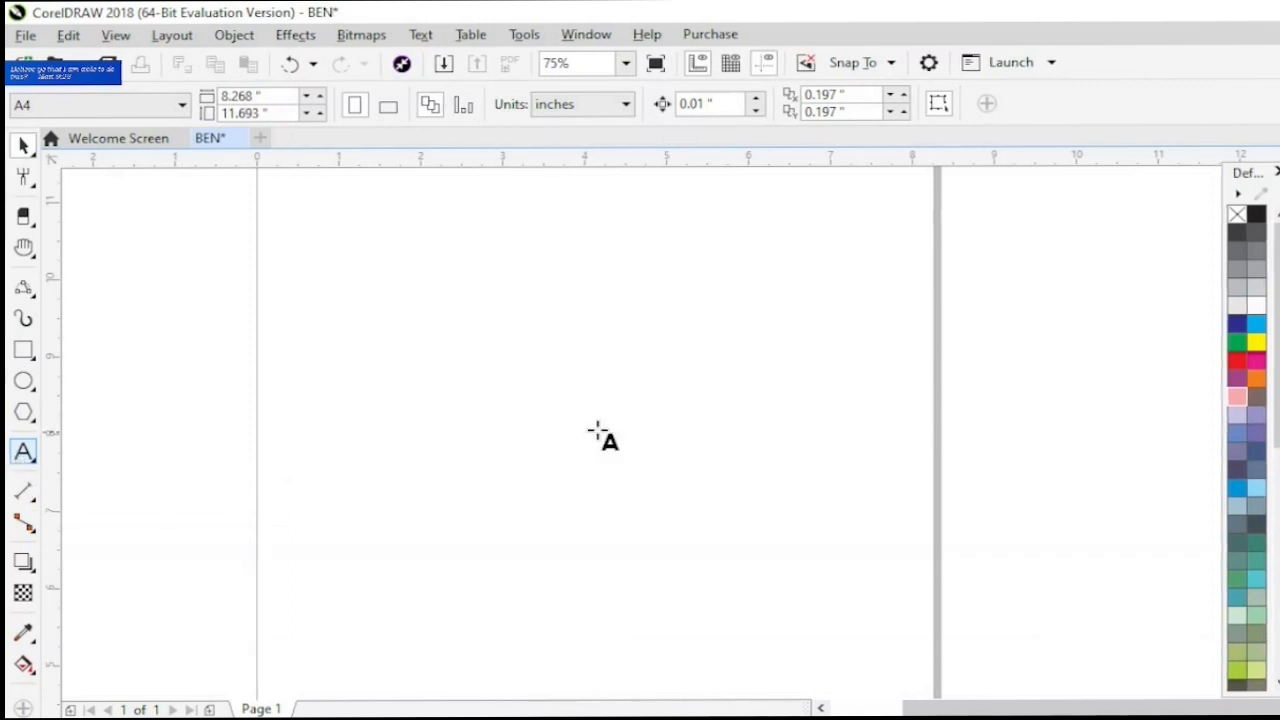
click(421, 364)
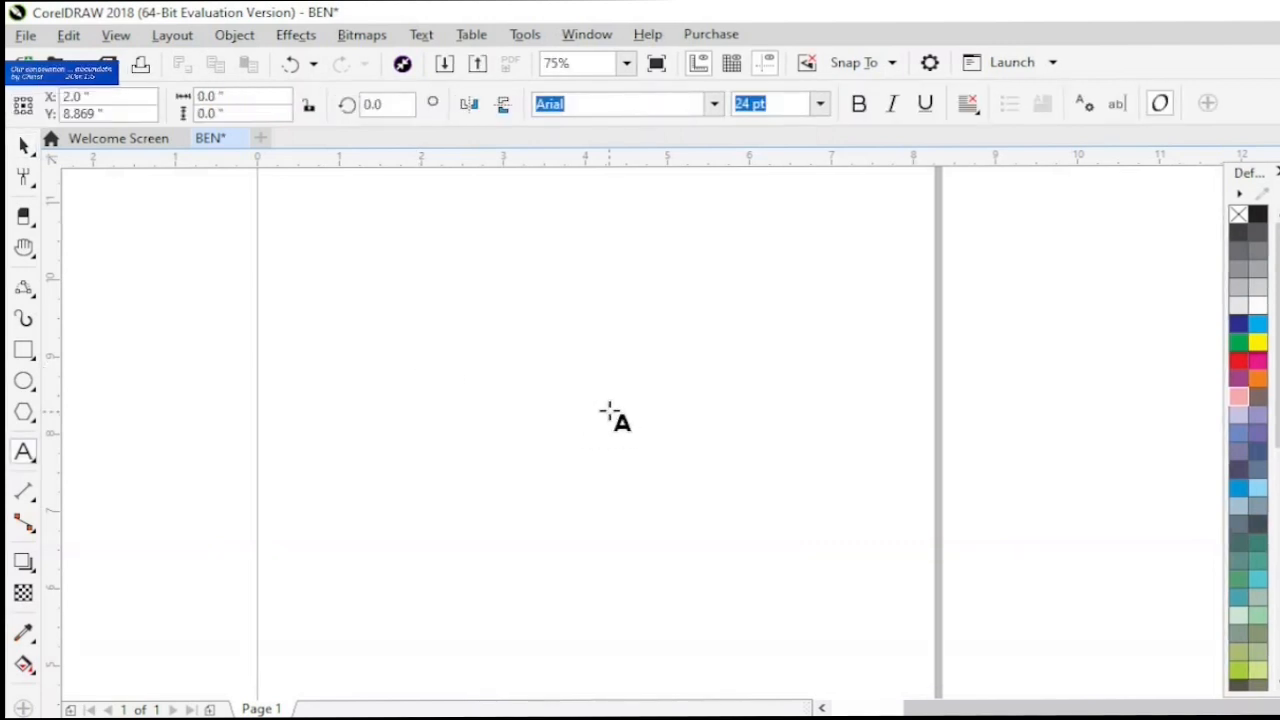
text(BEN)
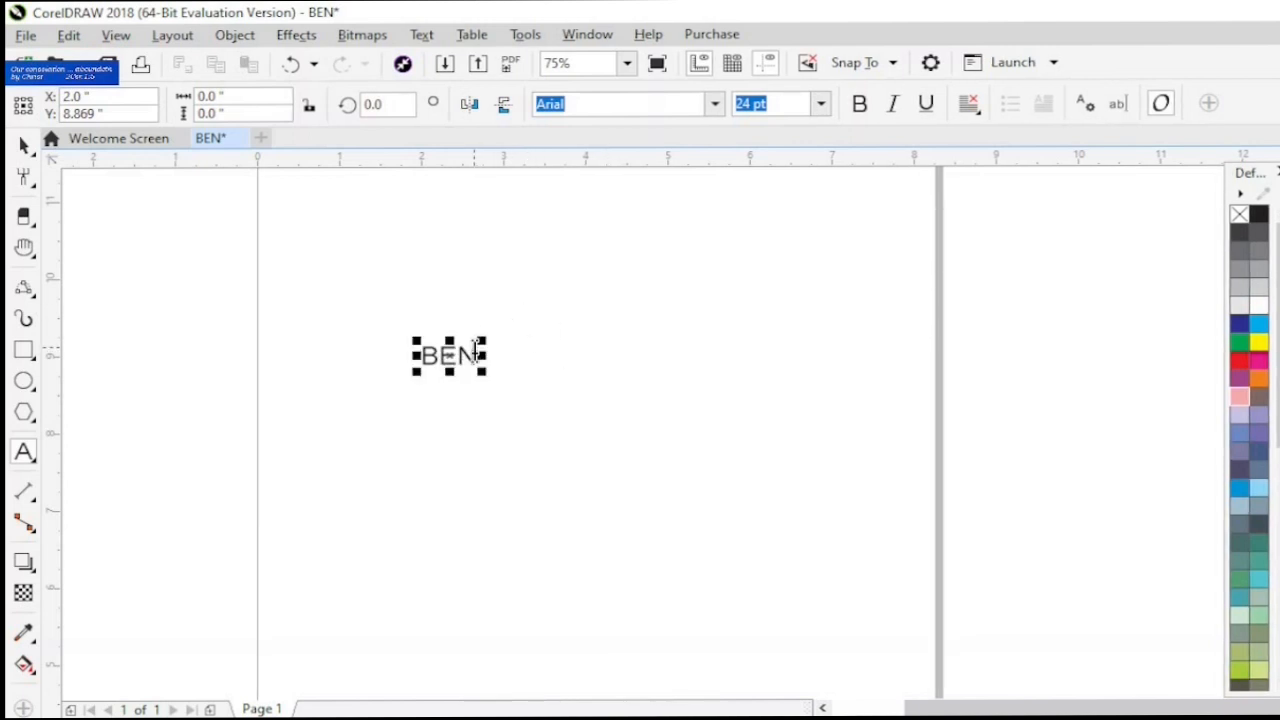
click(475, 352)
drag(475, 352, 409, 352)
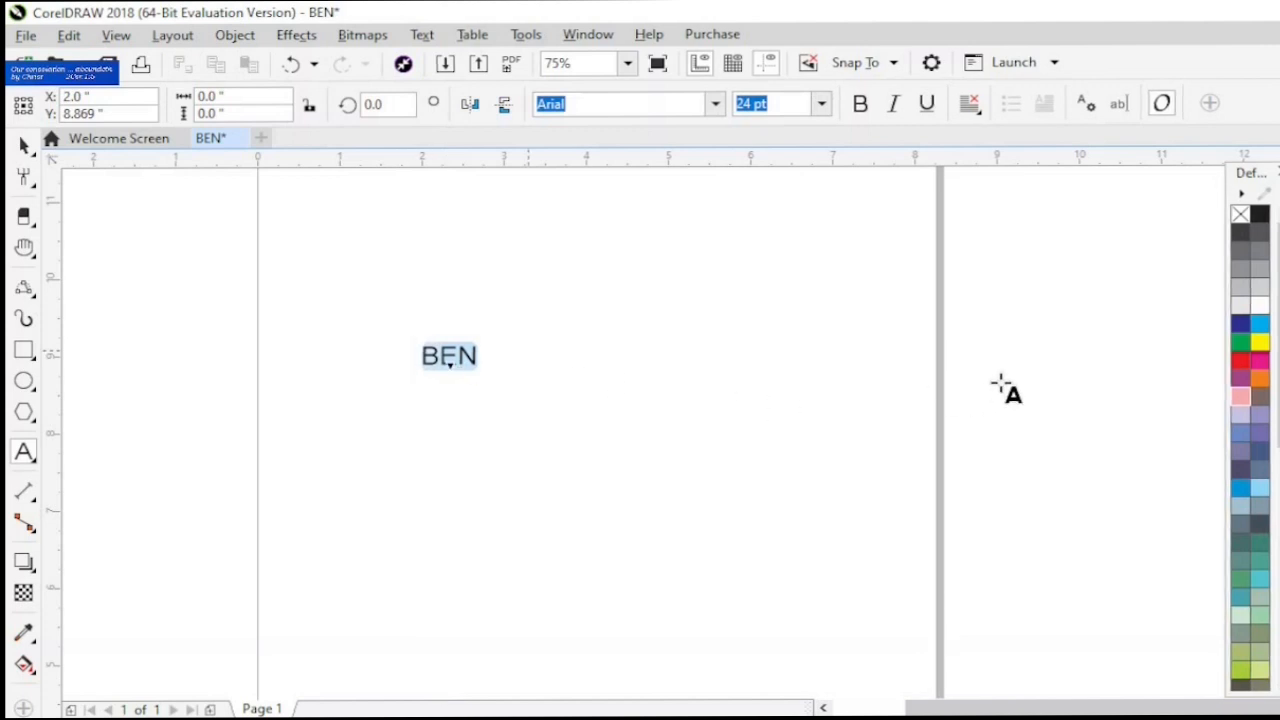
click(1246, 361)
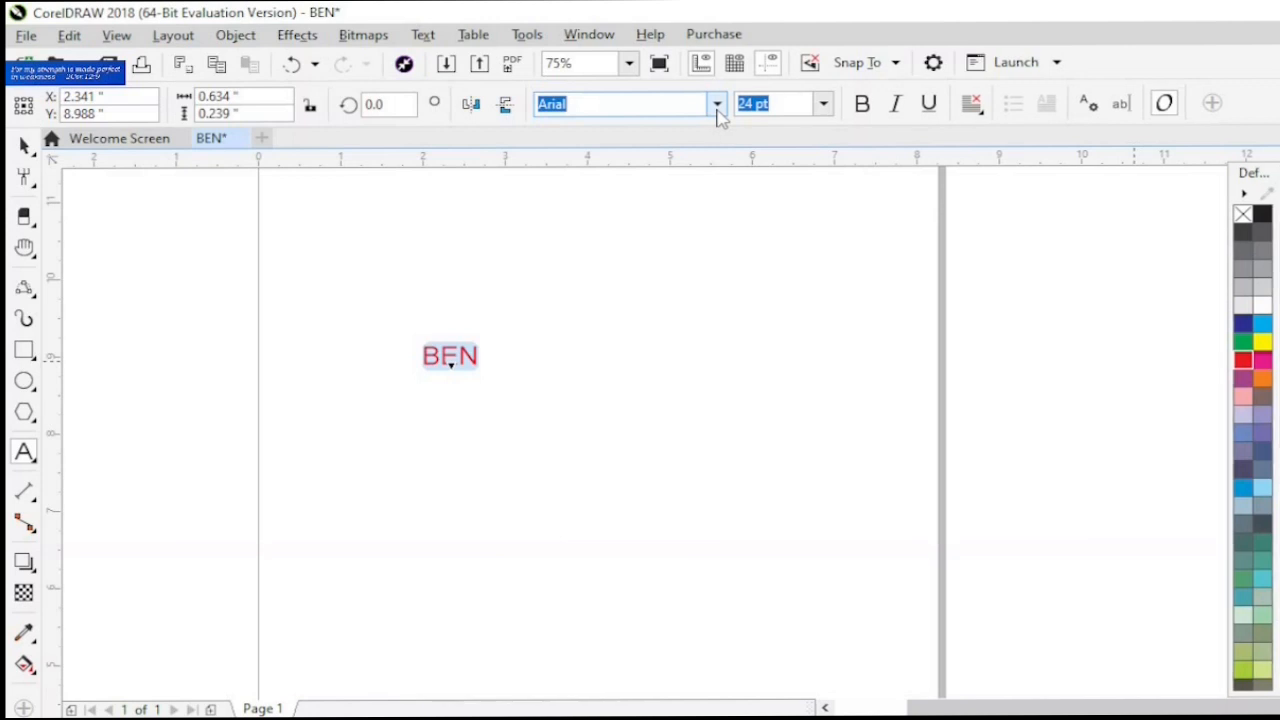
- Set the red text's font to BankGothic Lt BT and its size to 48 pt
click(717, 106)
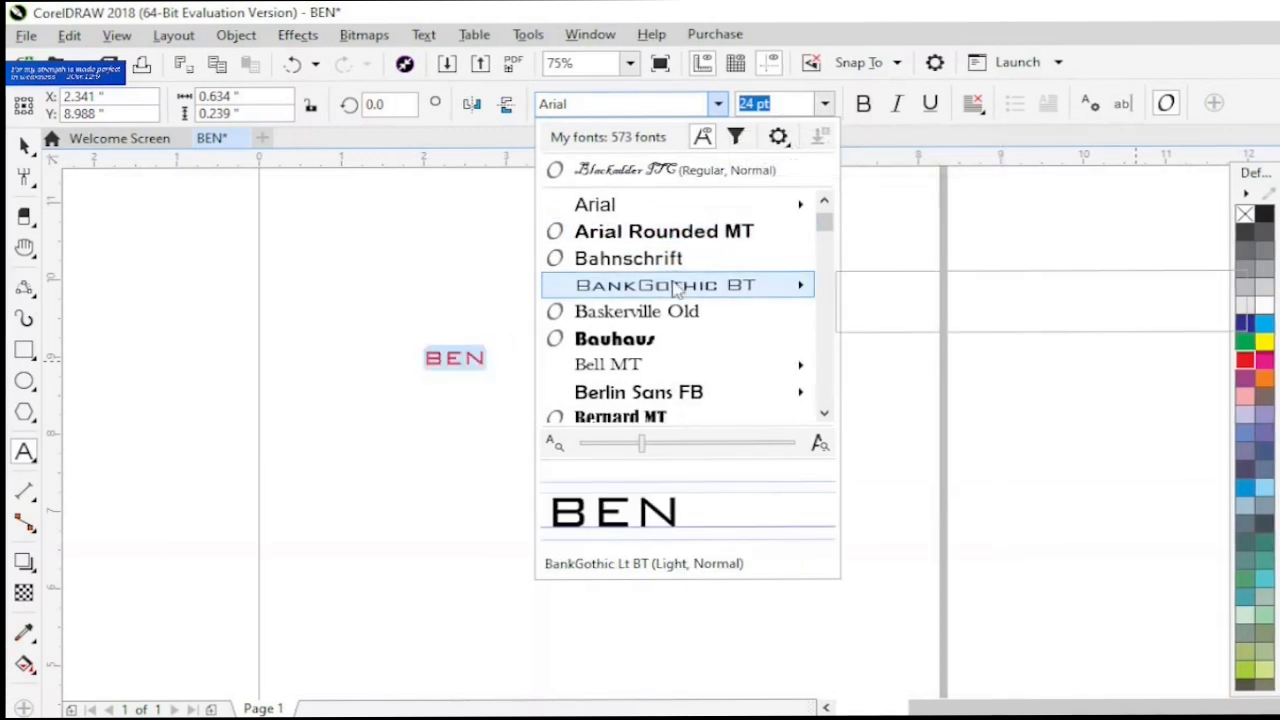
key(Escape)
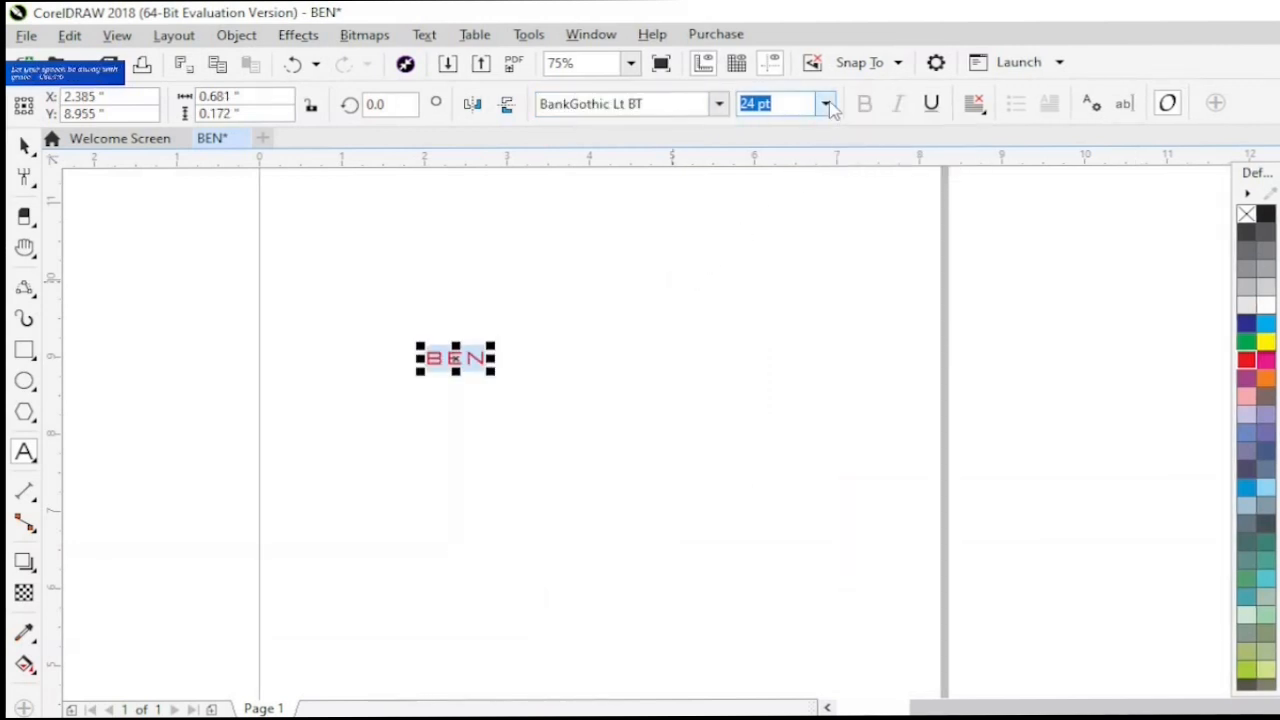
click(826, 104)
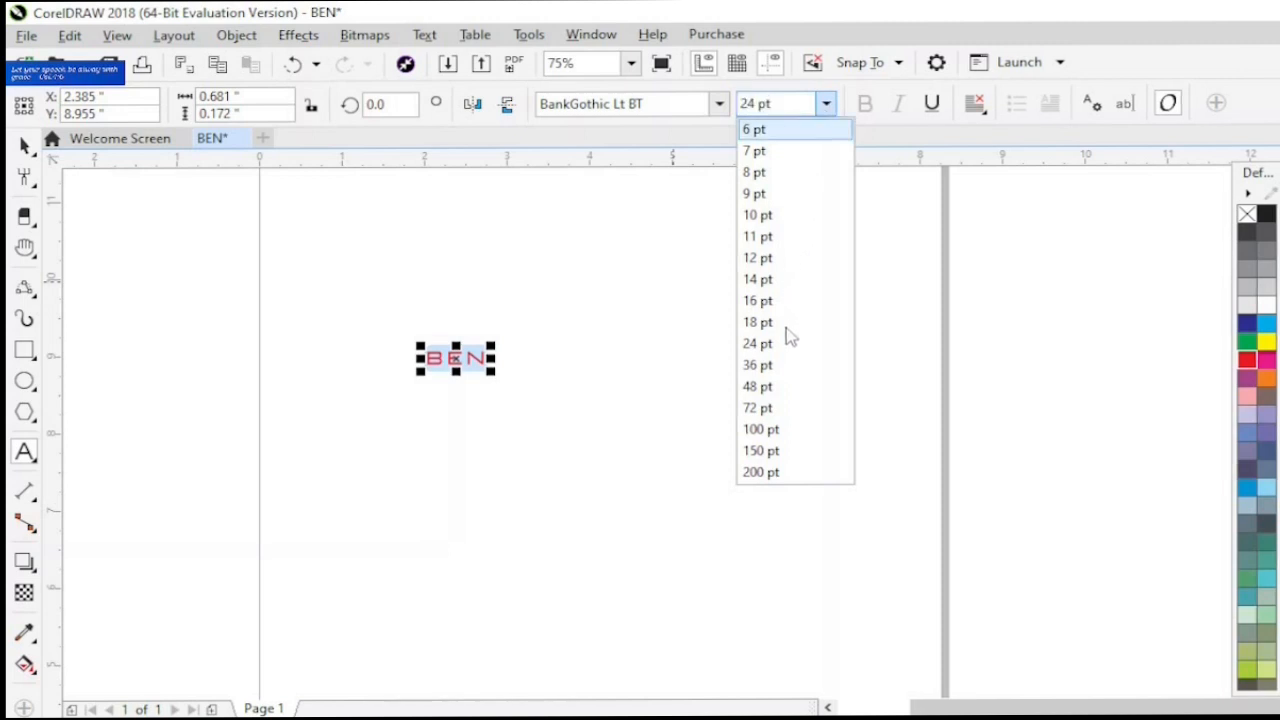
click(767, 390)
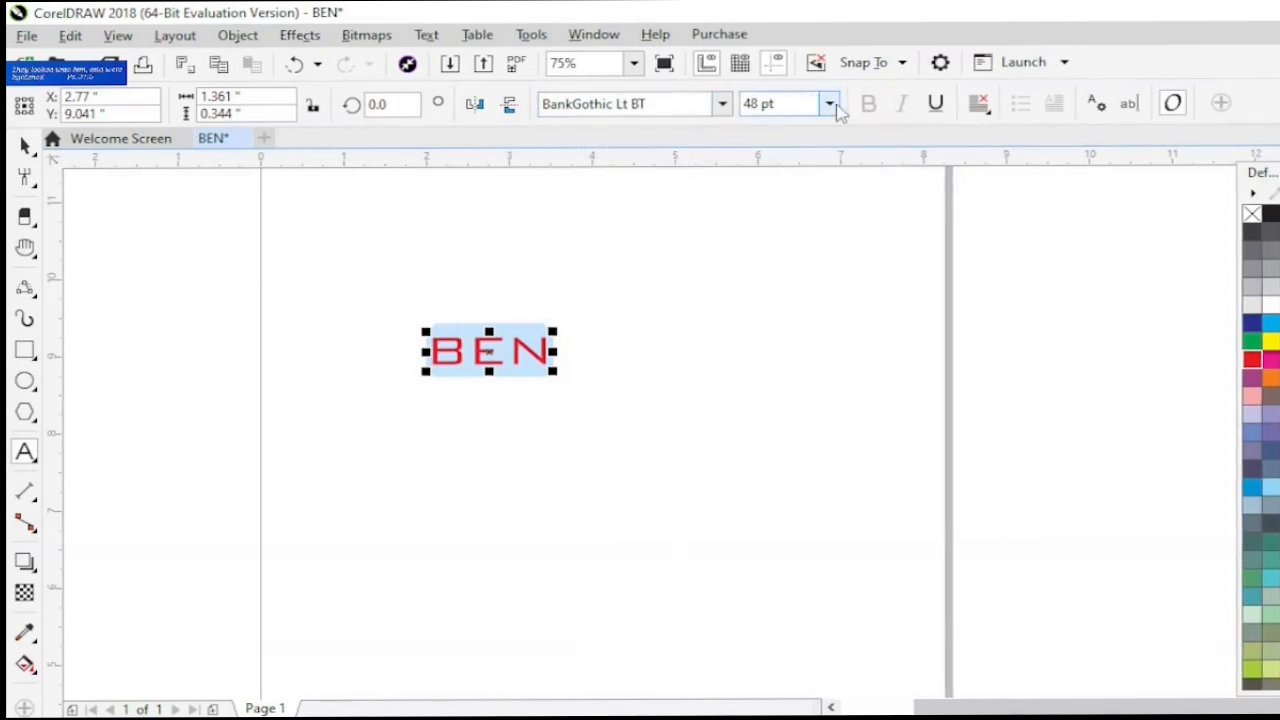
- Draw a table of 3 rows and 4 columns, about 2.375 × 1.167 inches, below the red text
click(27, 452)
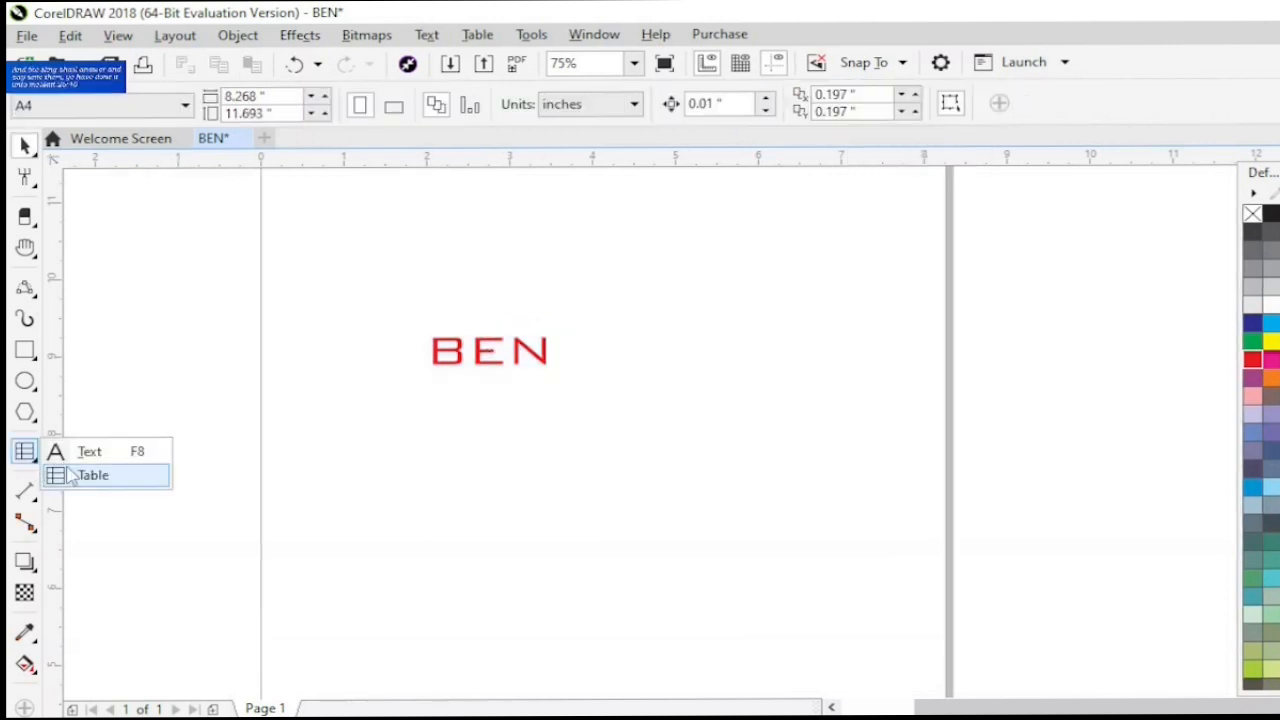
click(90, 476)
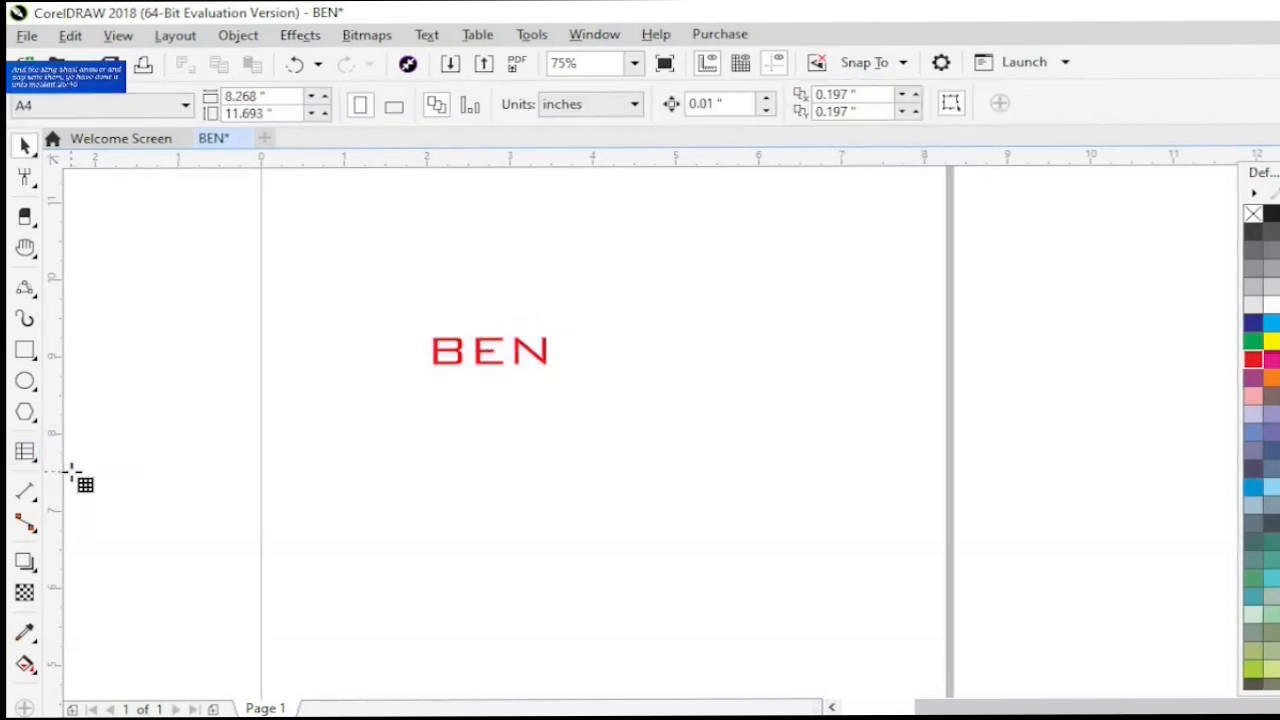
mouse_move(453, 412)
mouse_down()
mouse_move(466, 483)
mouse_move(652, 500)
mouse_up()
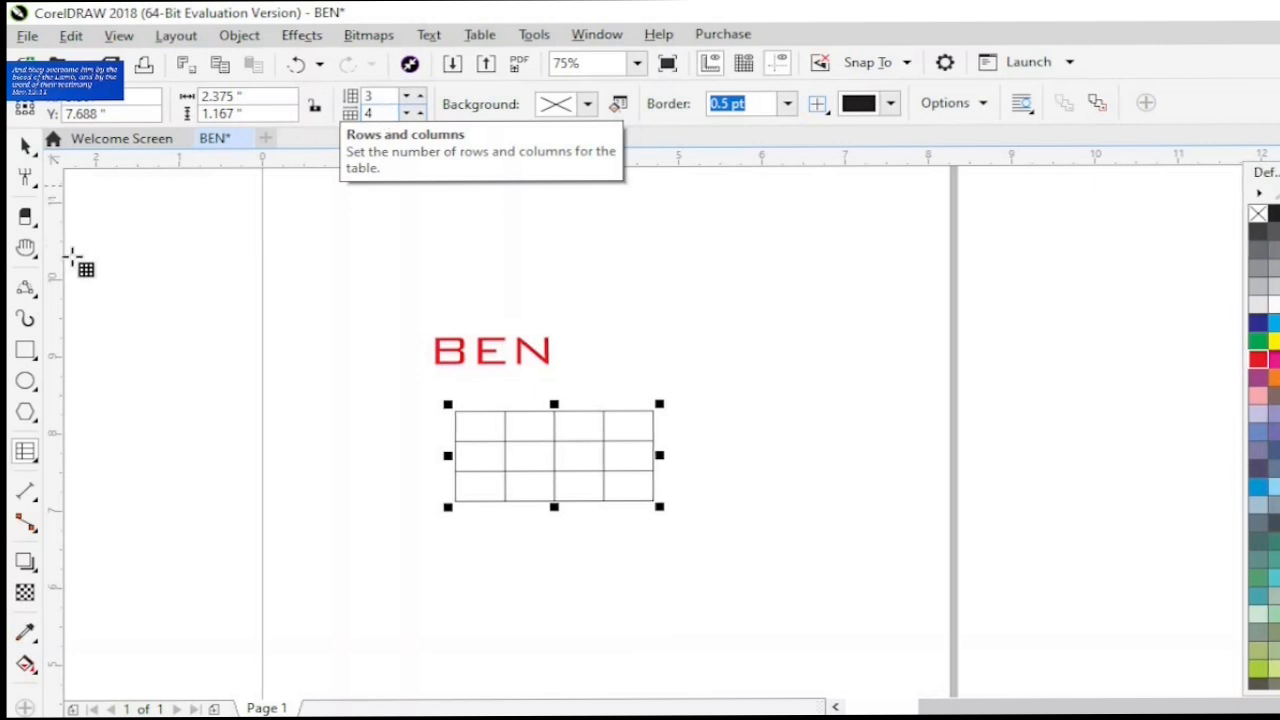
- Draw an angular dimension of about 88° in the page's upper middle, with one leg running downward and the other to the right
click(25, 490)
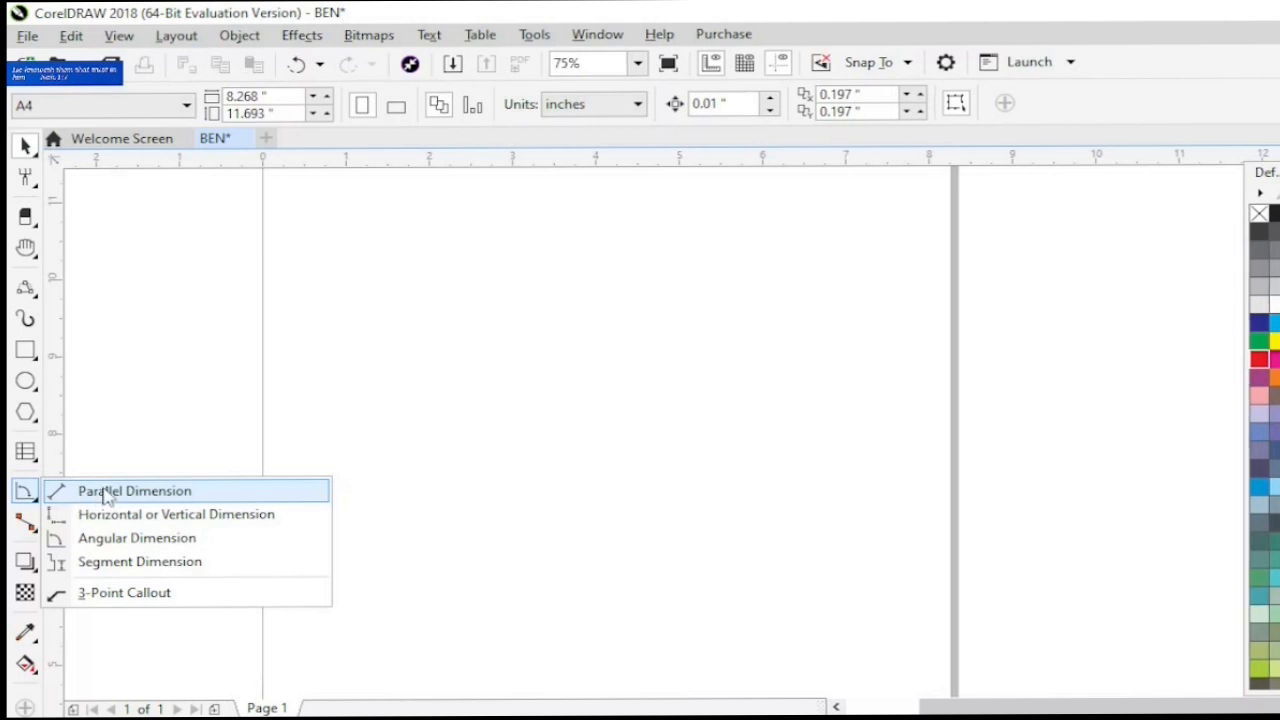
click(80, 540)
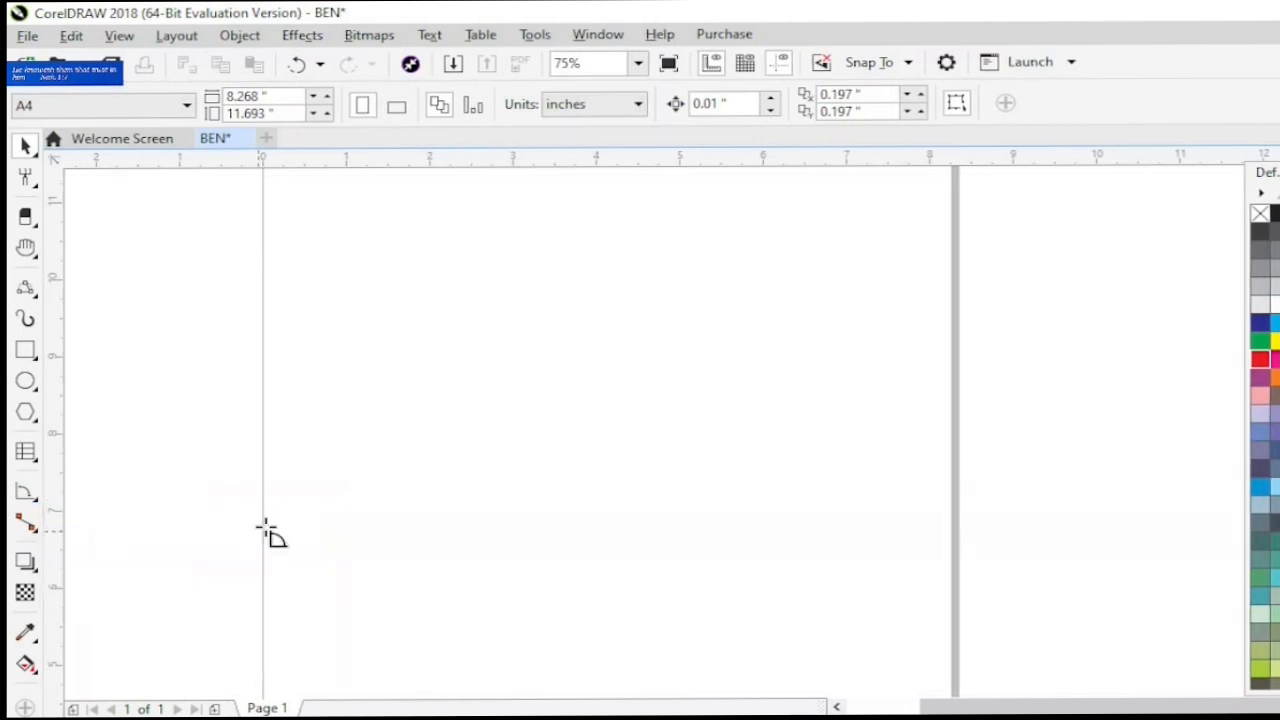
drag(400, 360, 412, 535)
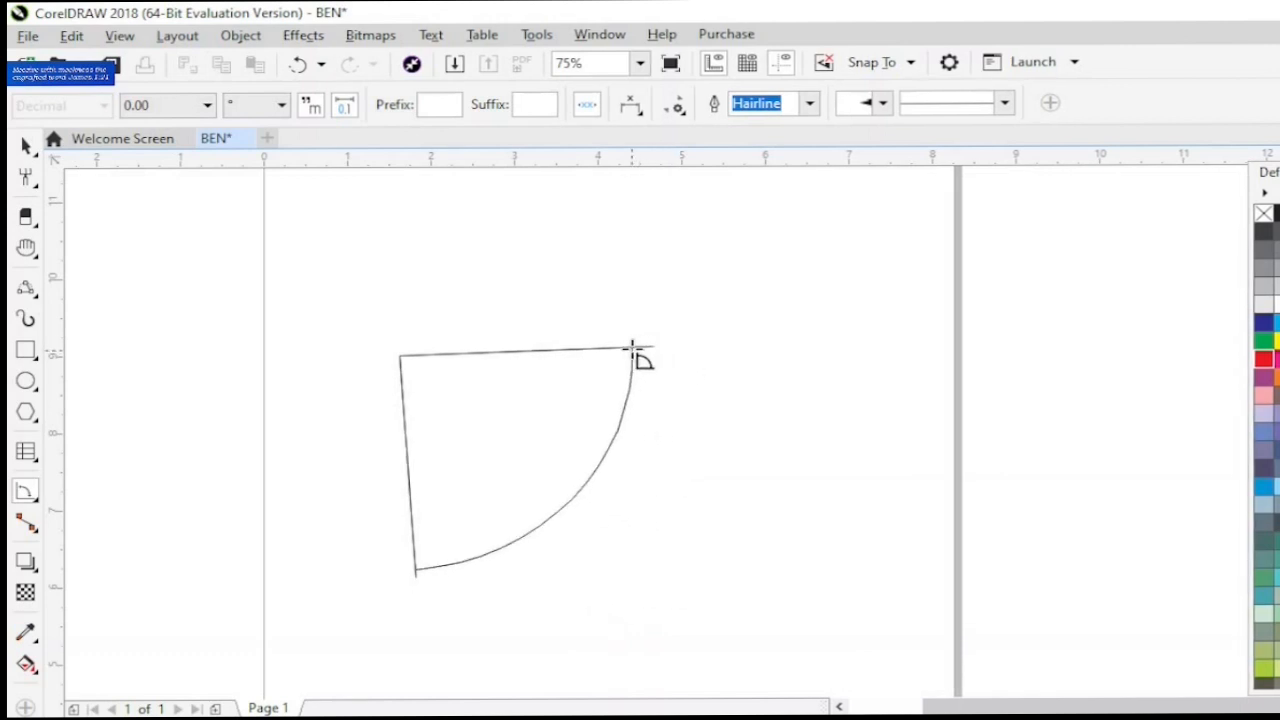
click(632, 348)
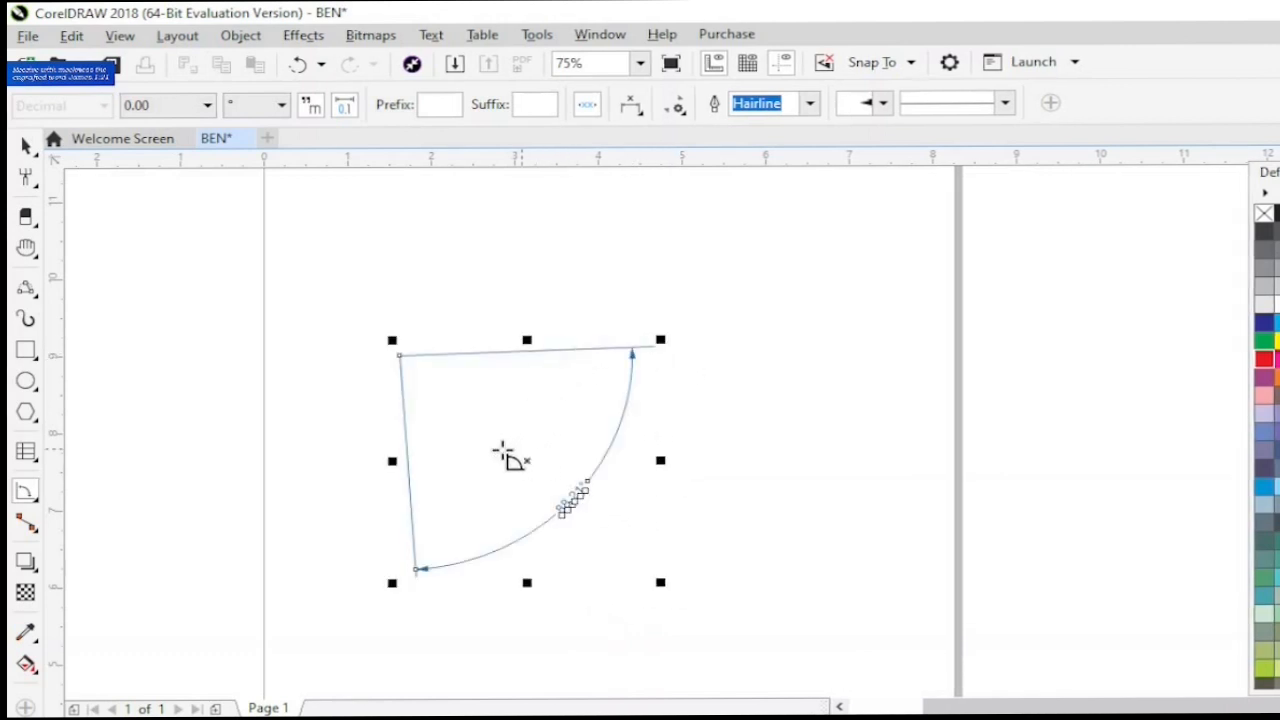
- Draw a smaller angular dimension inside the first one, with its vertex at the centre of the first dimension's label
click(571, 497)
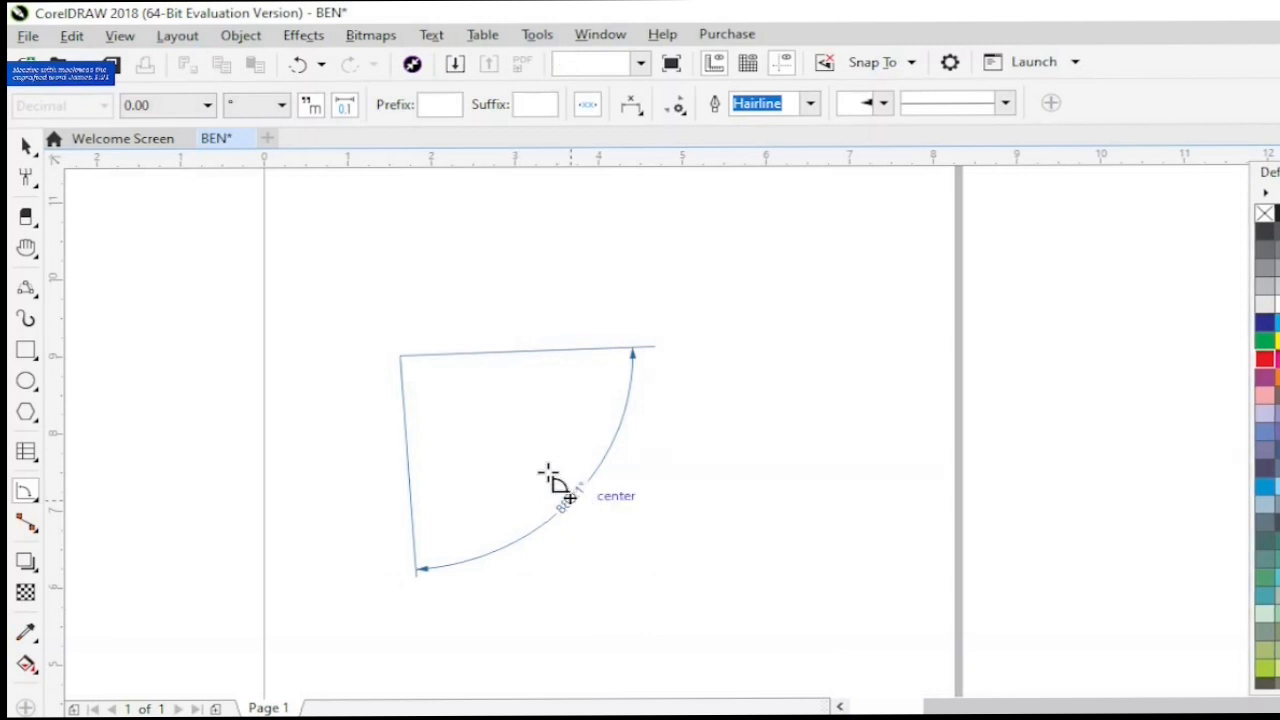
drag(548, 472, 461, 421)
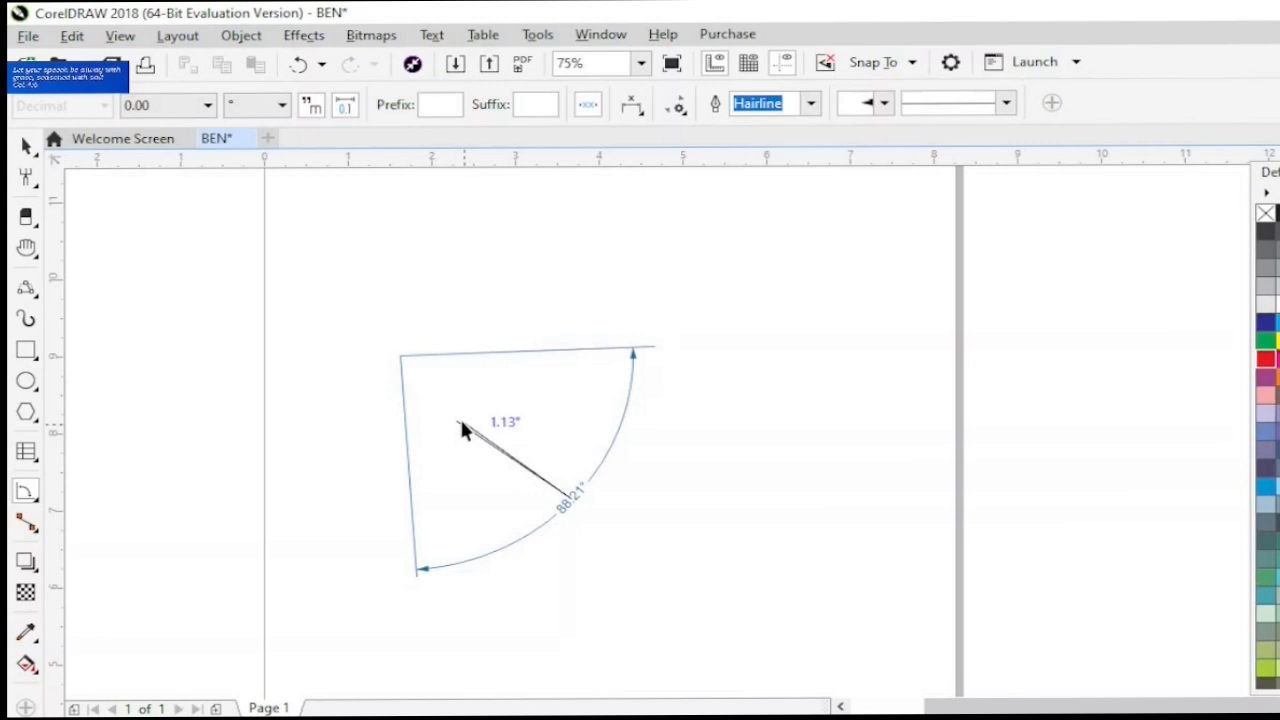
click(461, 423)
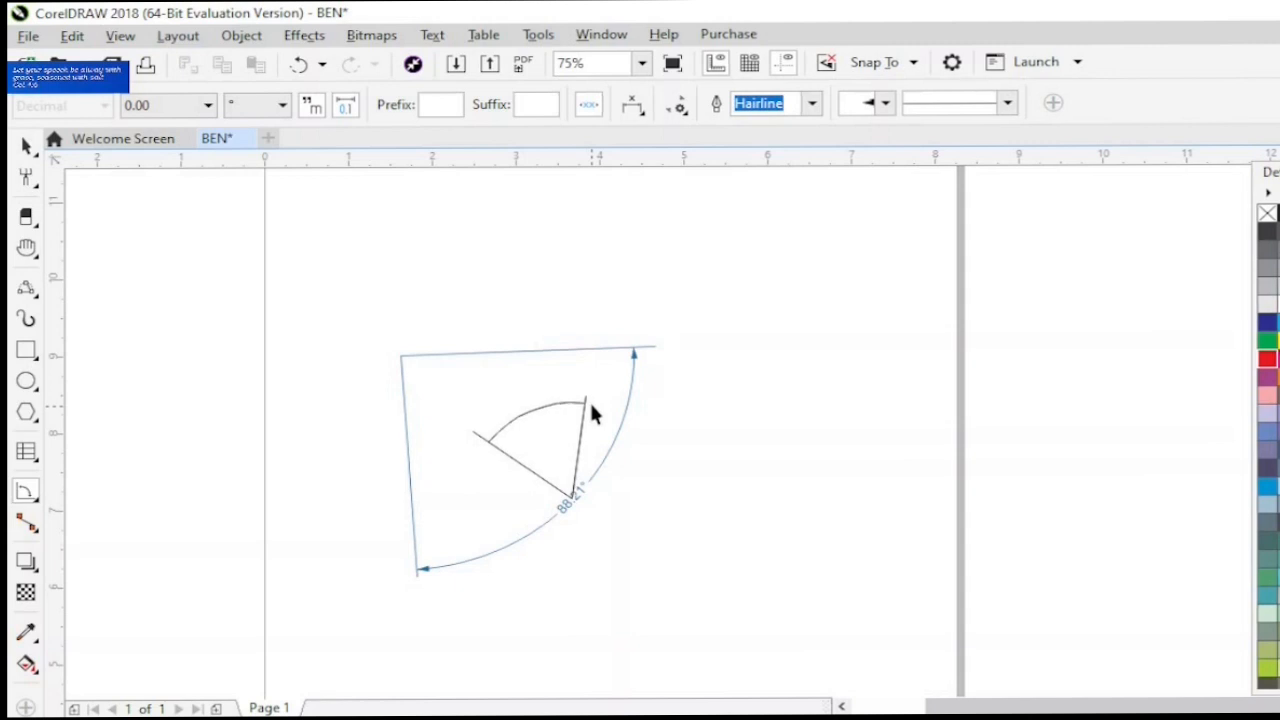
click(591, 413)
- Connect the small left rectangle's bottom midpoint to the large right rectangle's left midpoint with a Right-Angle Connector
click(26, 521)
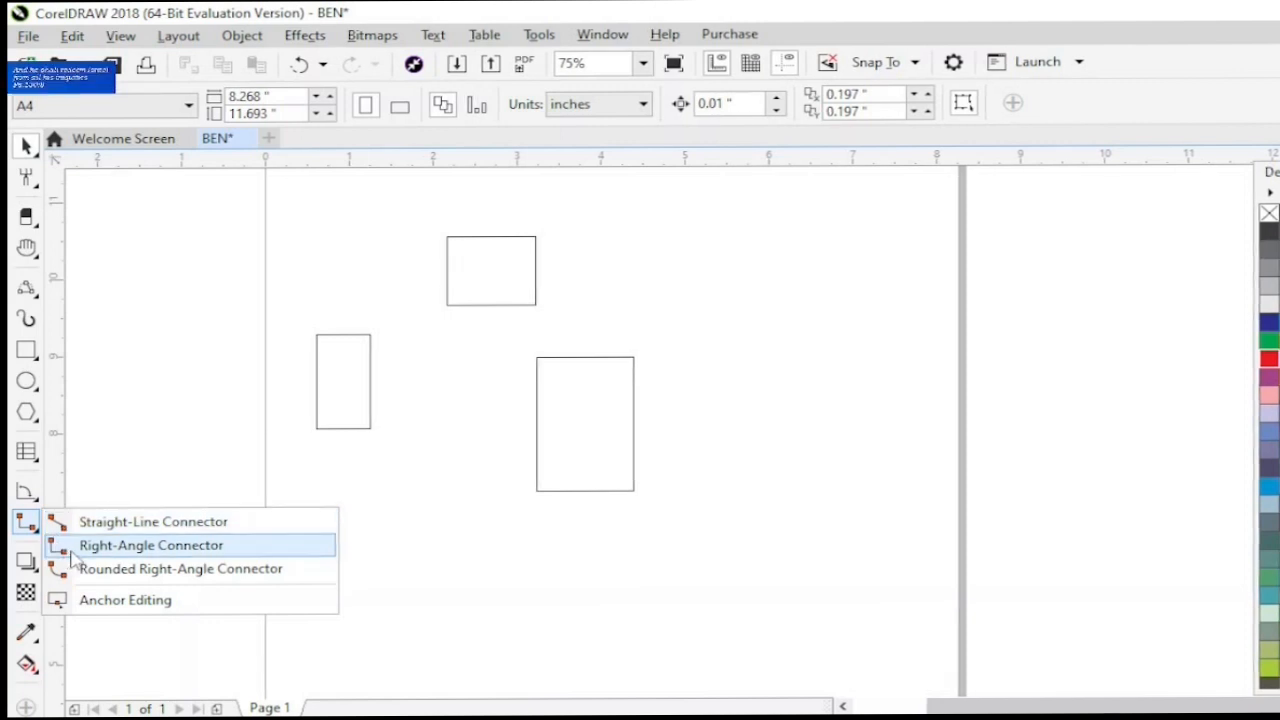
click(73, 555)
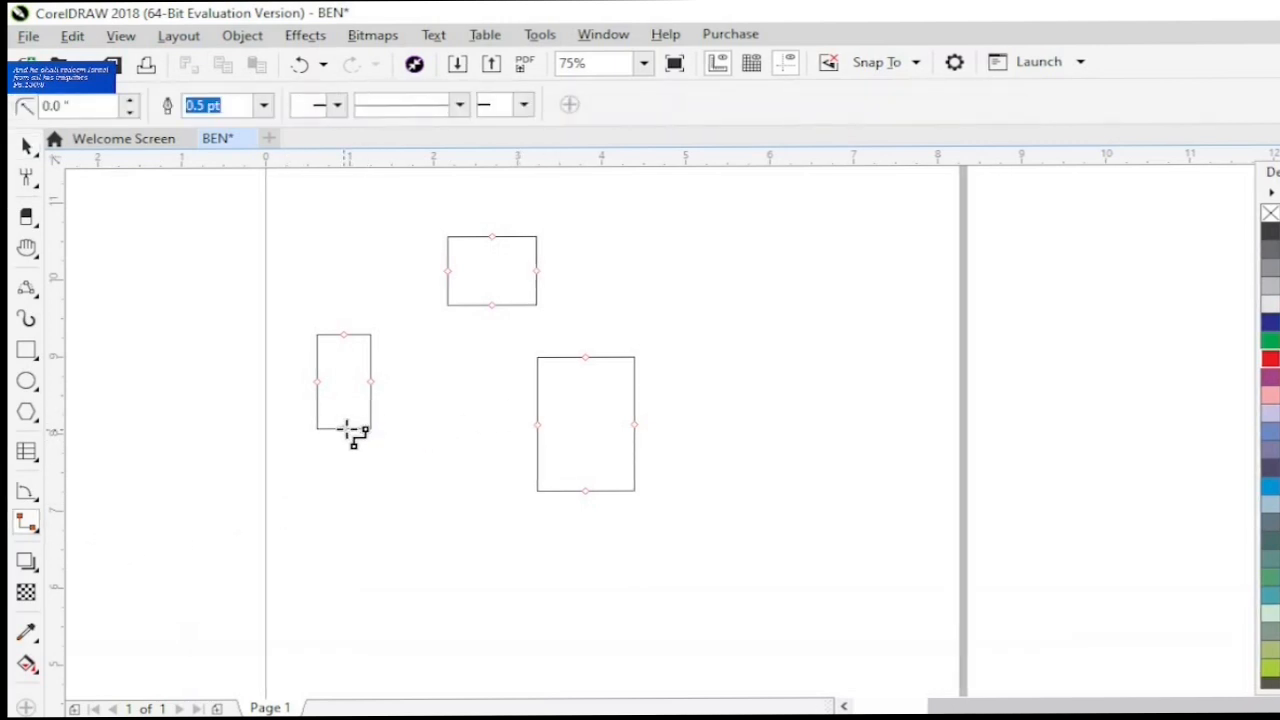
drag(344, 429, 541, 424)
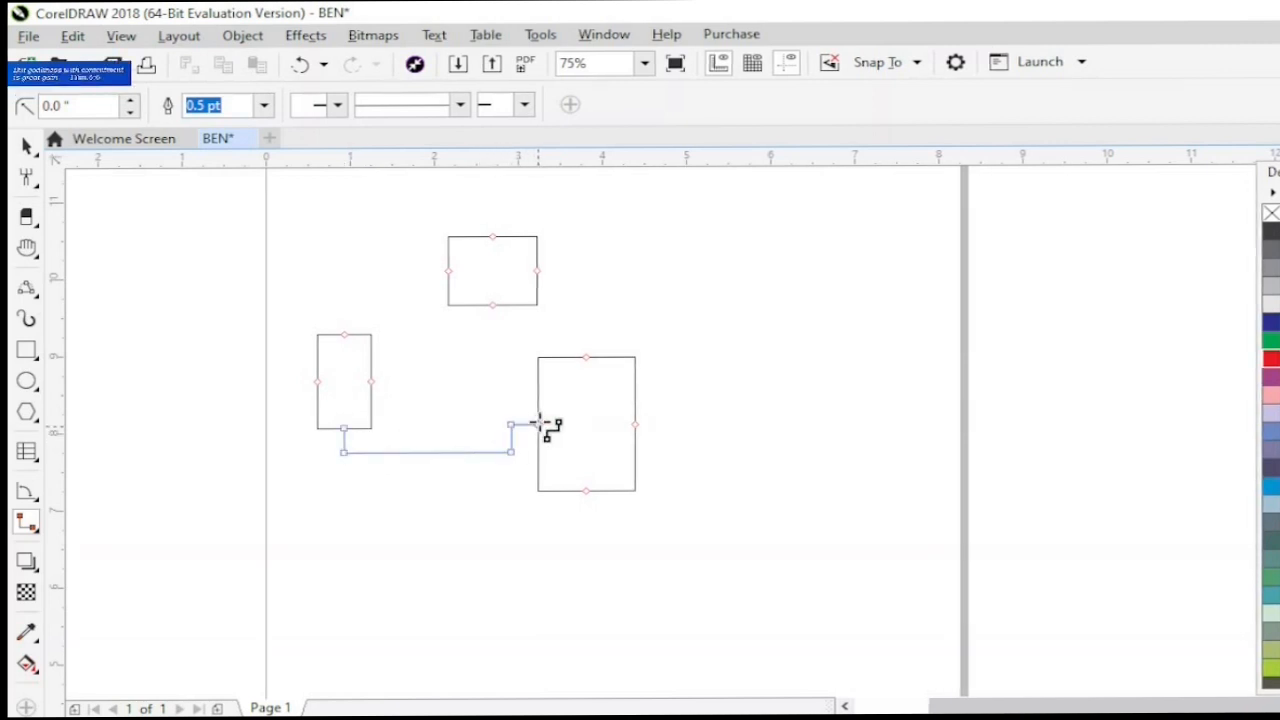
click(38, 530)
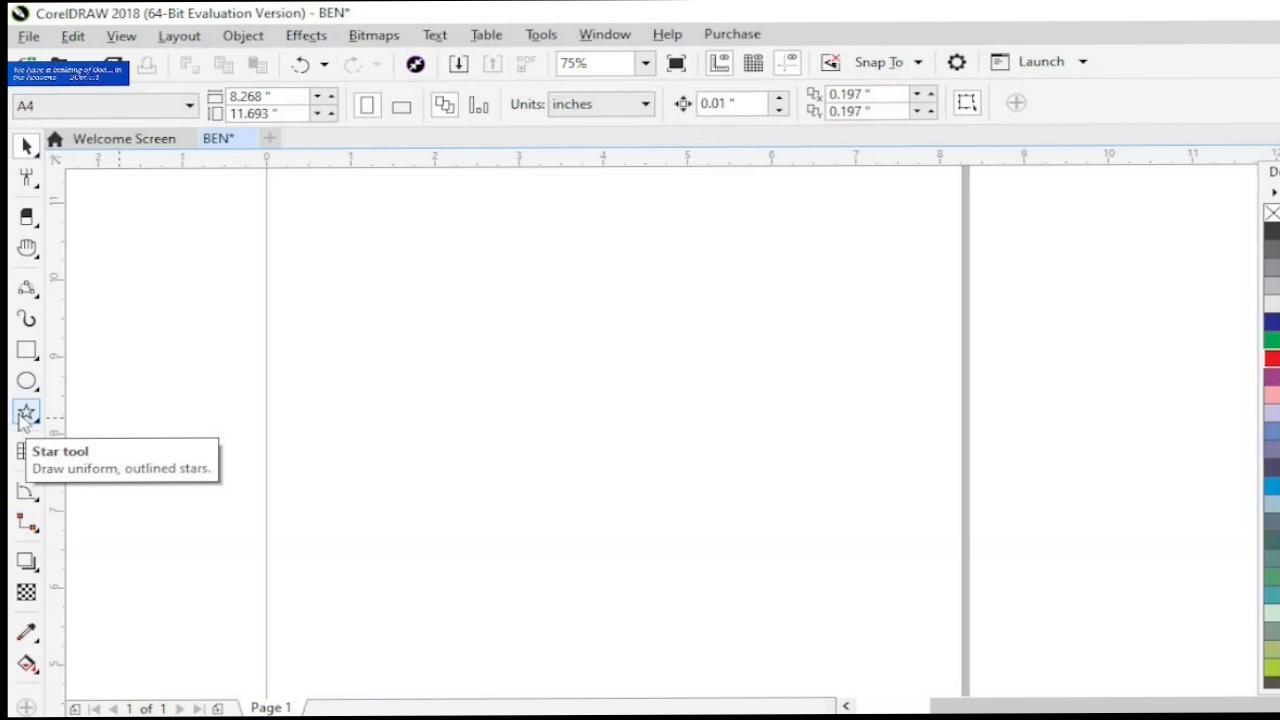
- Draw a five-pointed star about 1.545 × 1.068 inches in the left half of the page
click(25, 418)
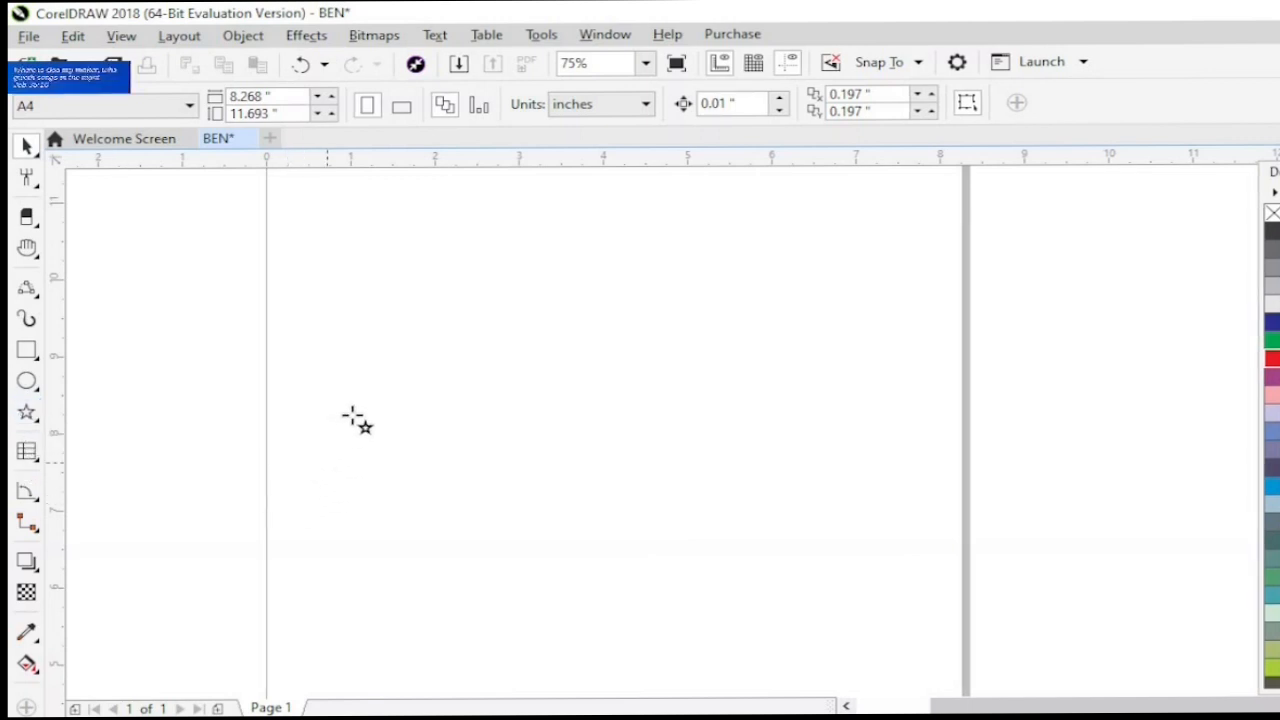
drag(358, 418, 490, 506)
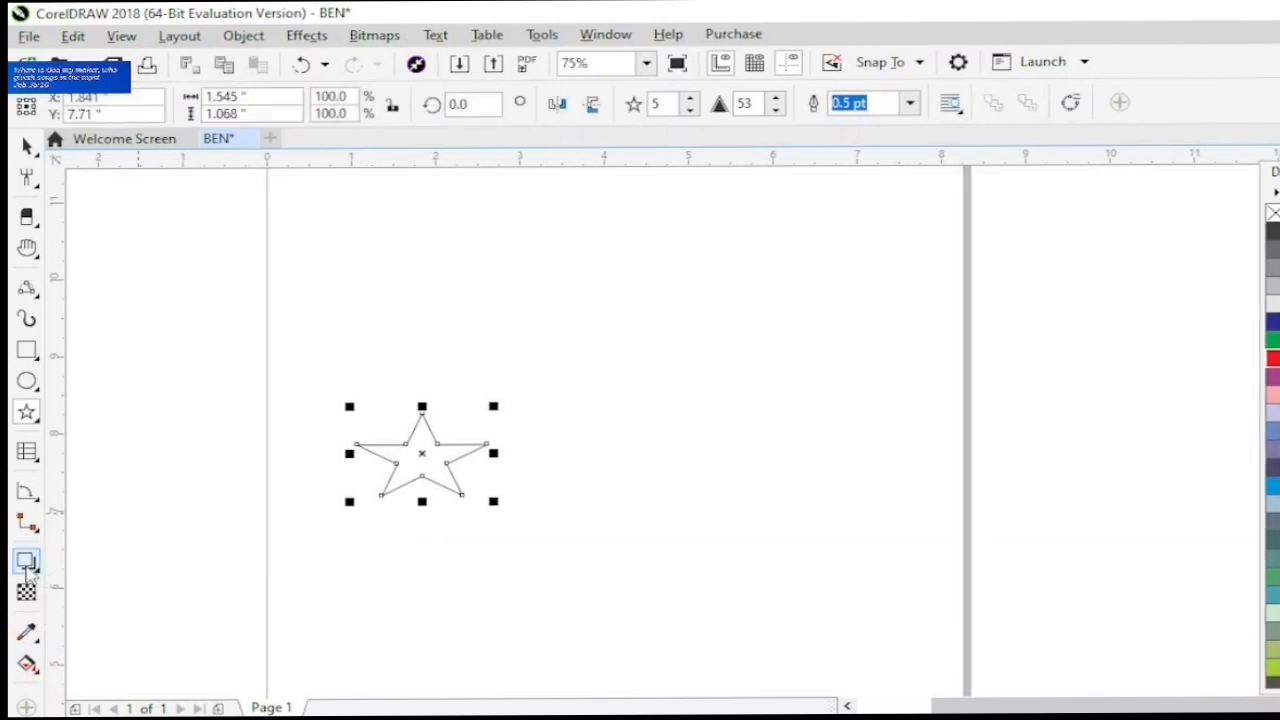
- Add a drop shadow pulled across the star from its left point to its right point, and colour the shadow C60 M60 Y0 K0
click(27, 565)
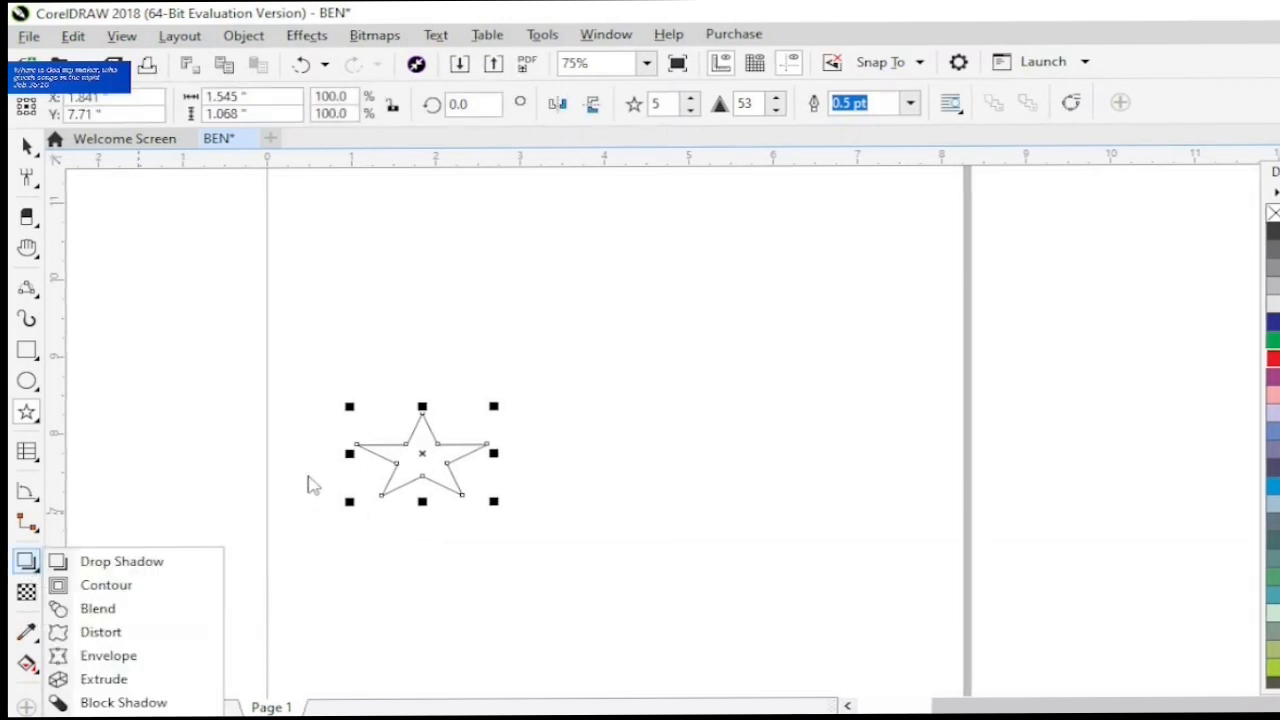
click(118, 566)
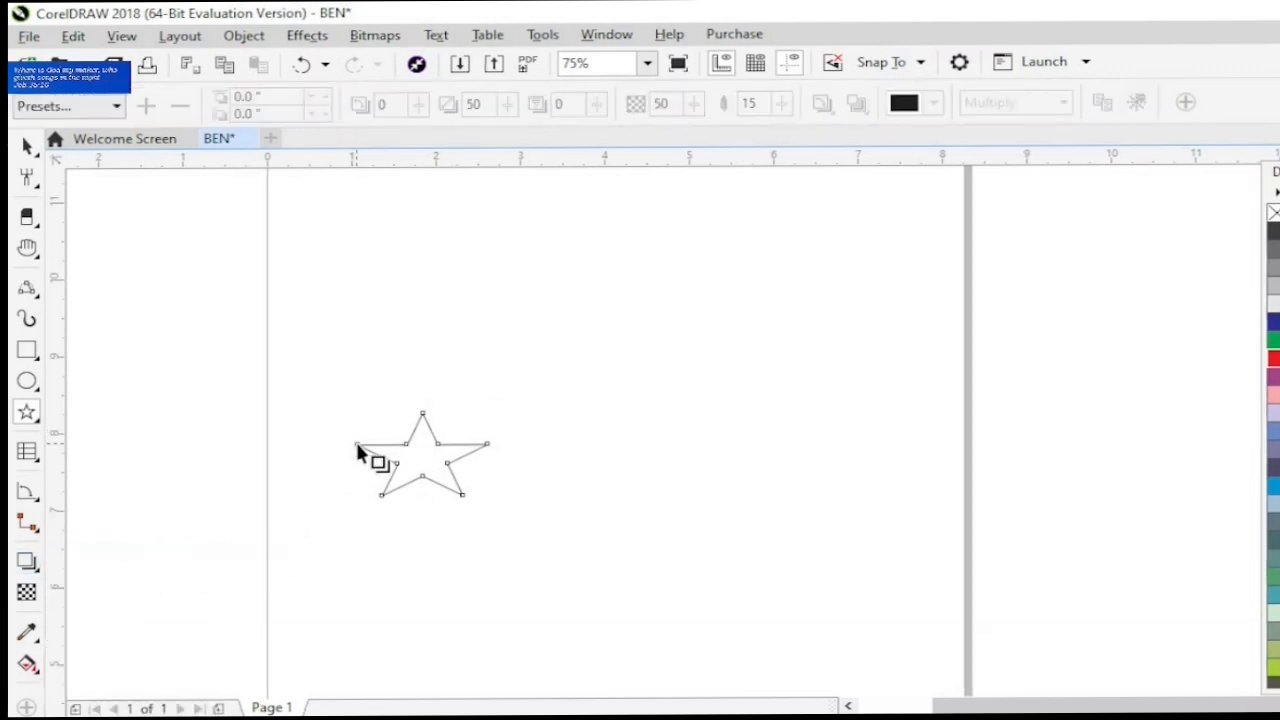
drag(355, 446, 498, 463)
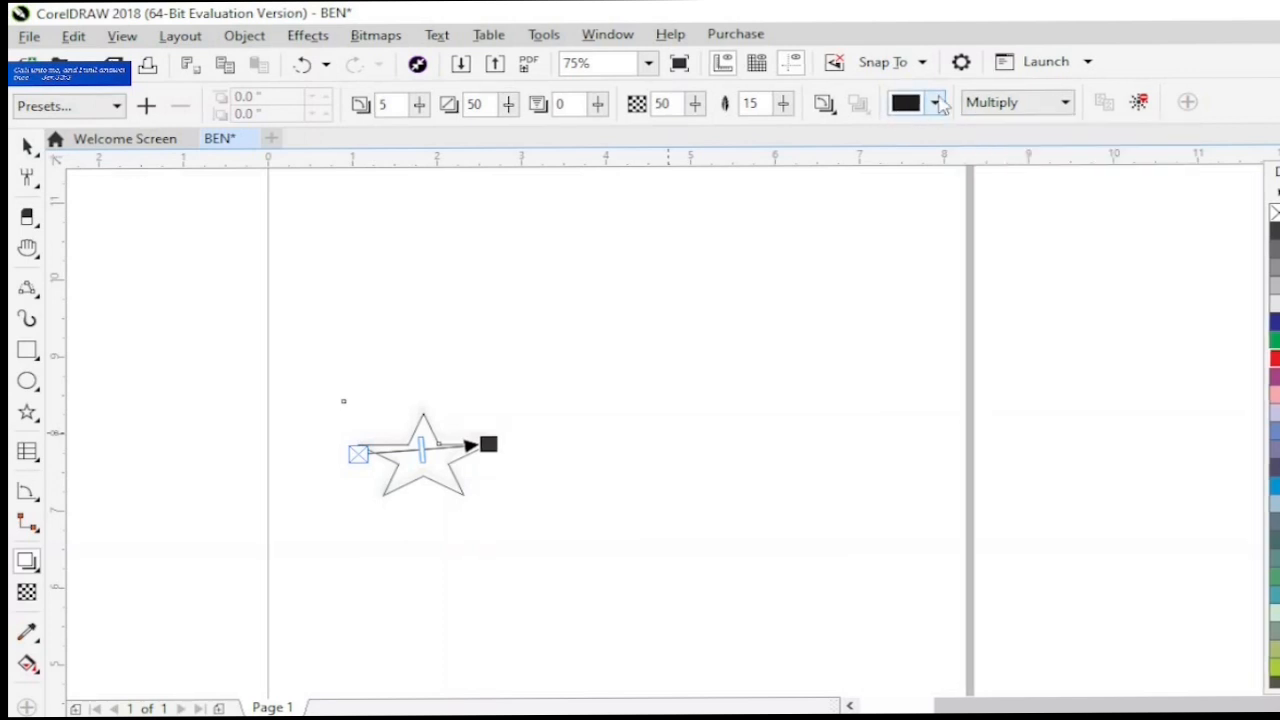
click(936, 103)
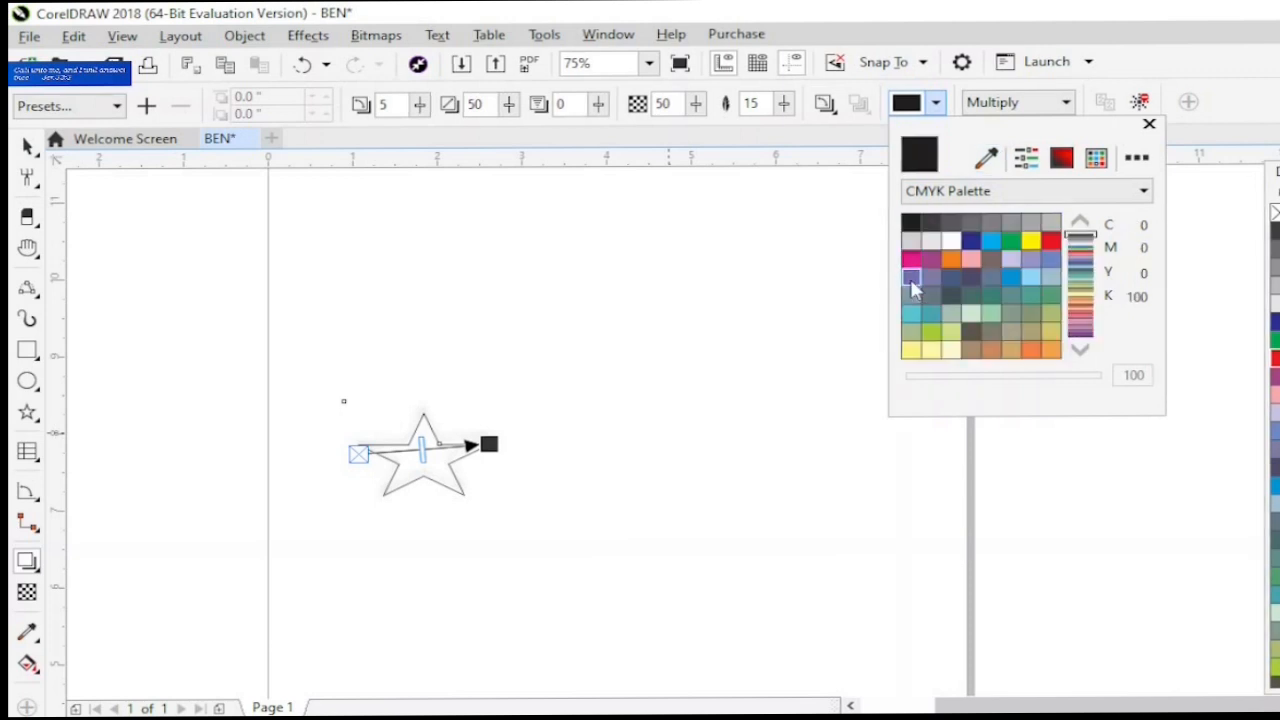
click(910, 278)
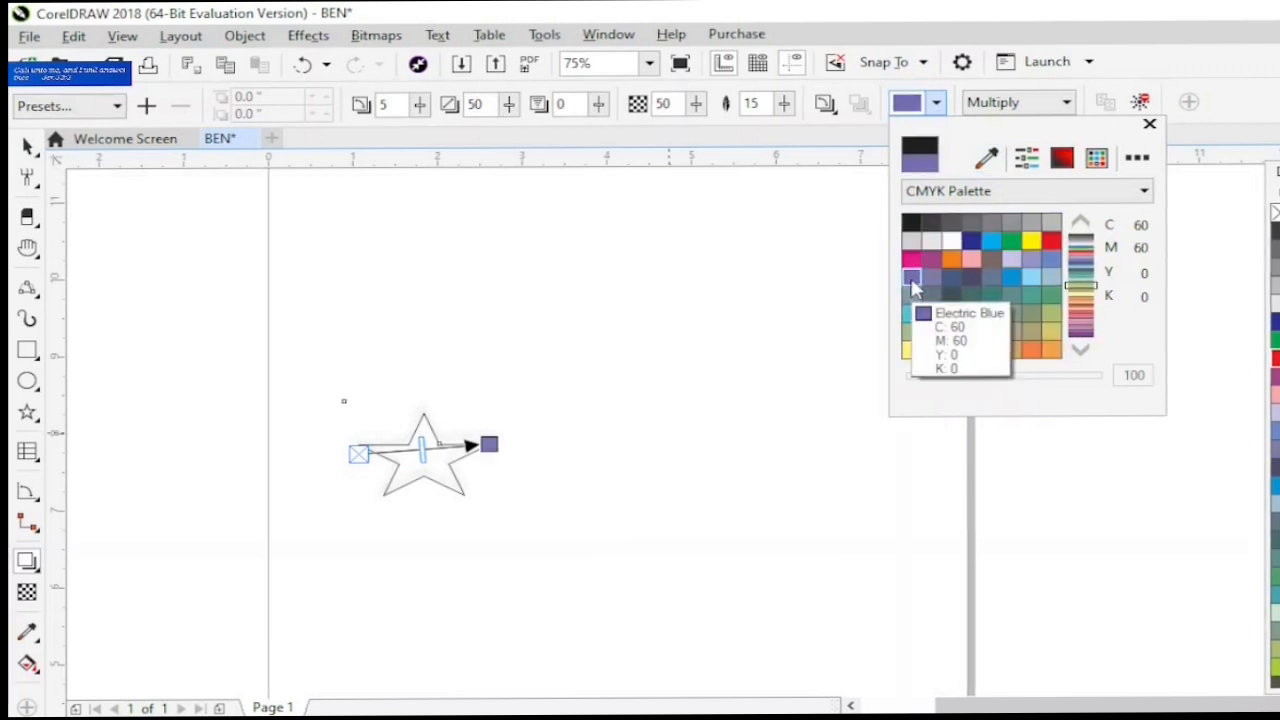
- Set the feathering direction of the star's drop shadow to Outside
click(836, 118)
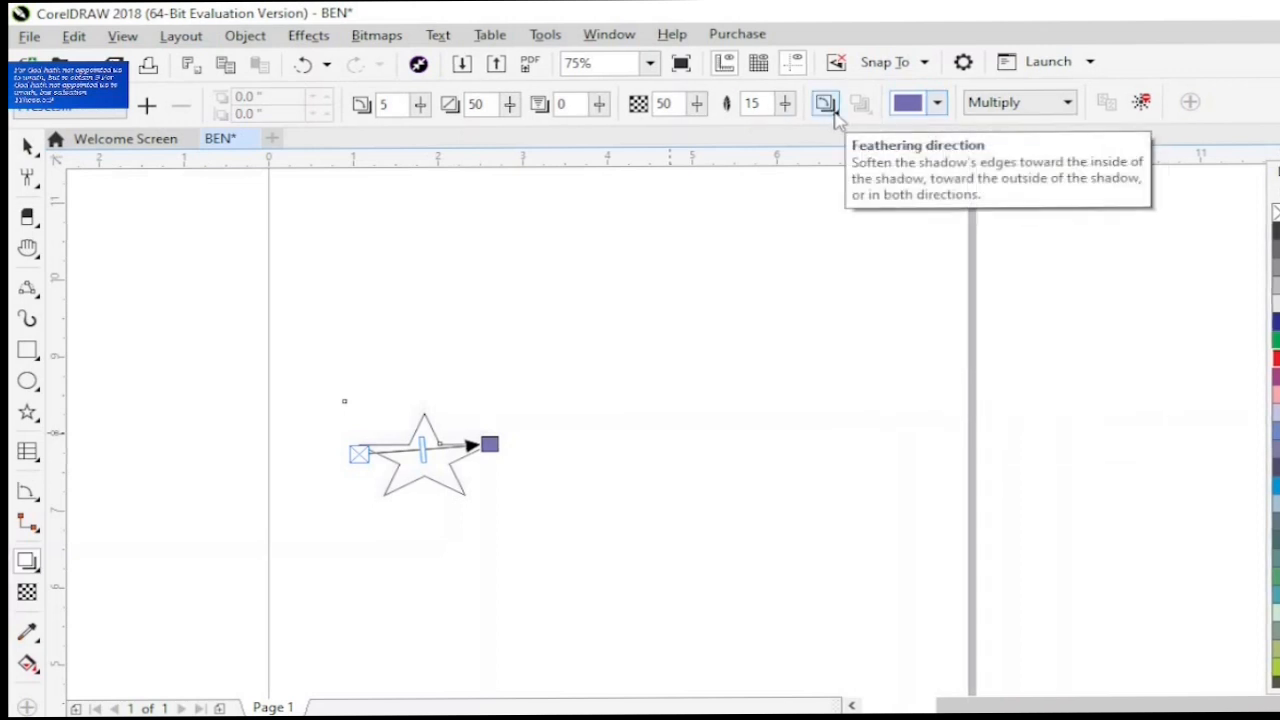
click(838, 118)
click(848, 198)
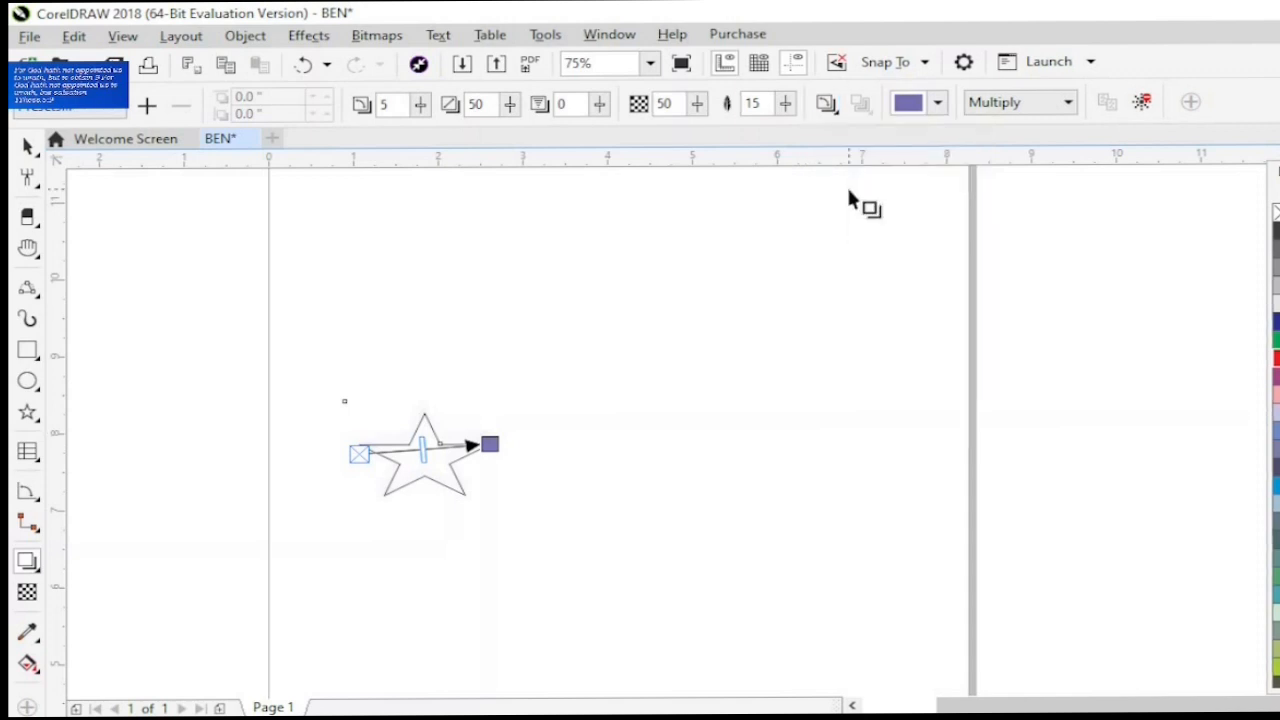
click(826, 103)
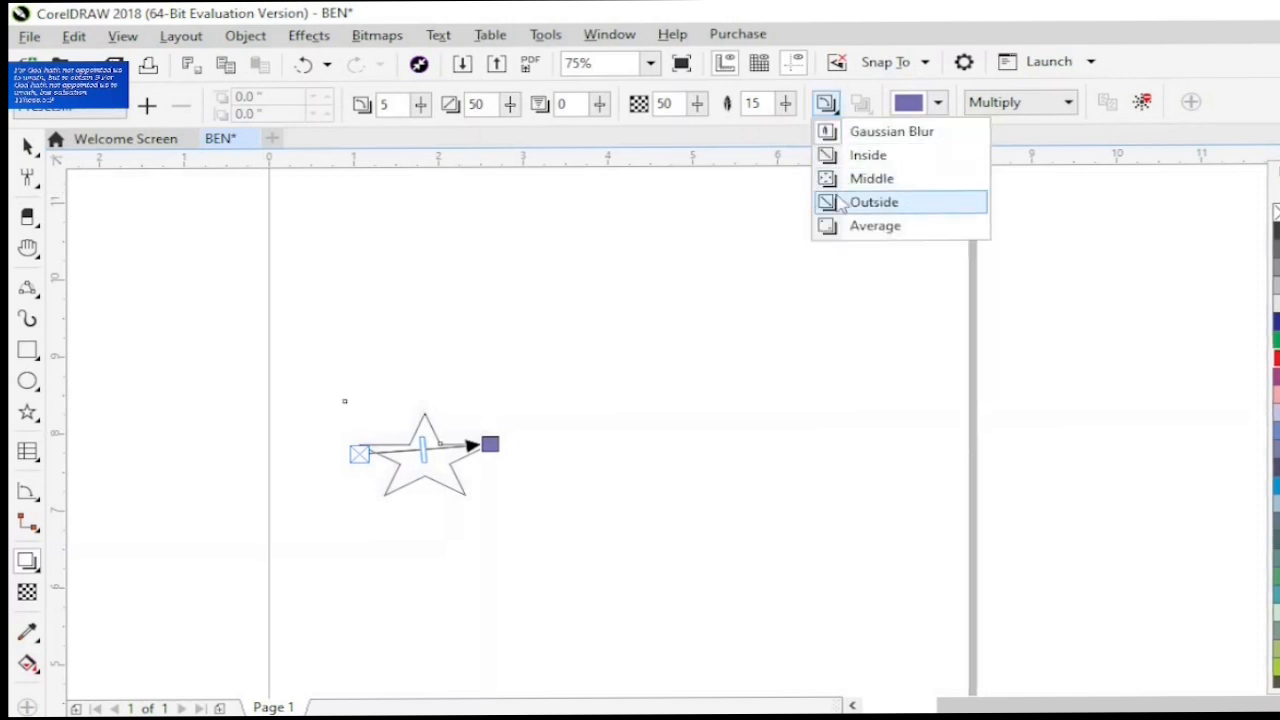
click(842, 203)
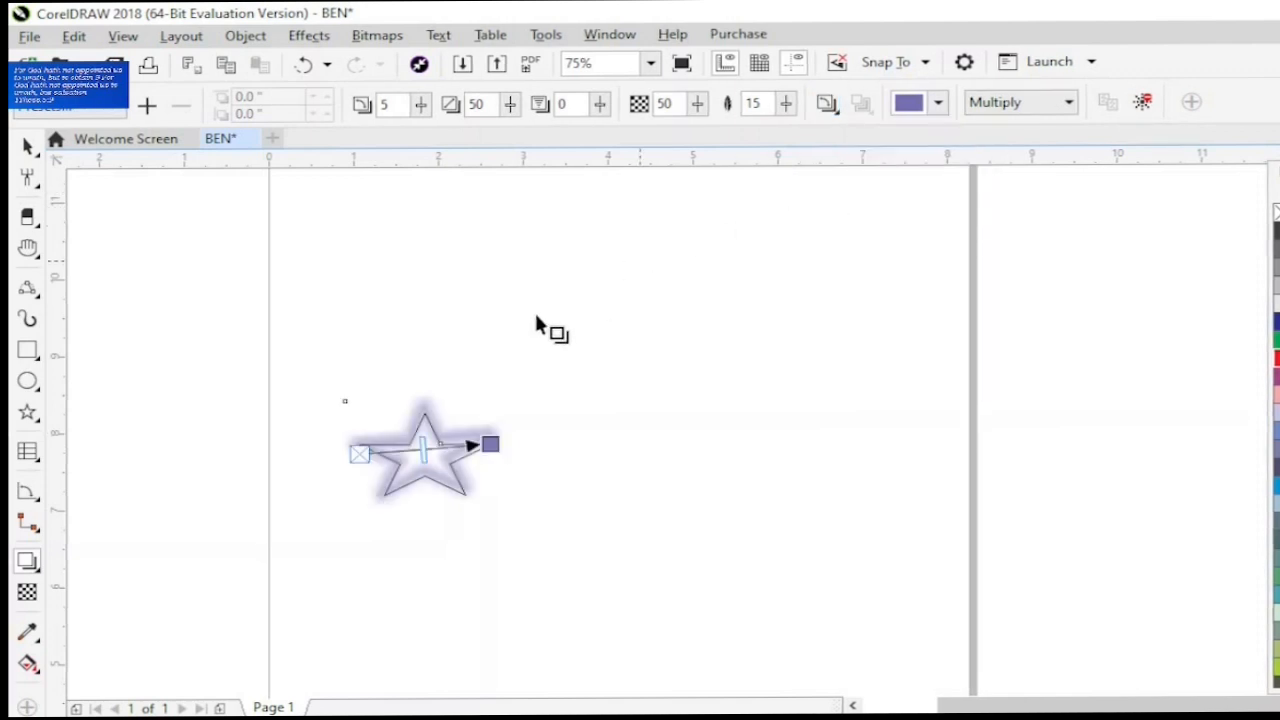
- Set the star shadow's opacity to 64 and its feathering to 13
click(698, 105)
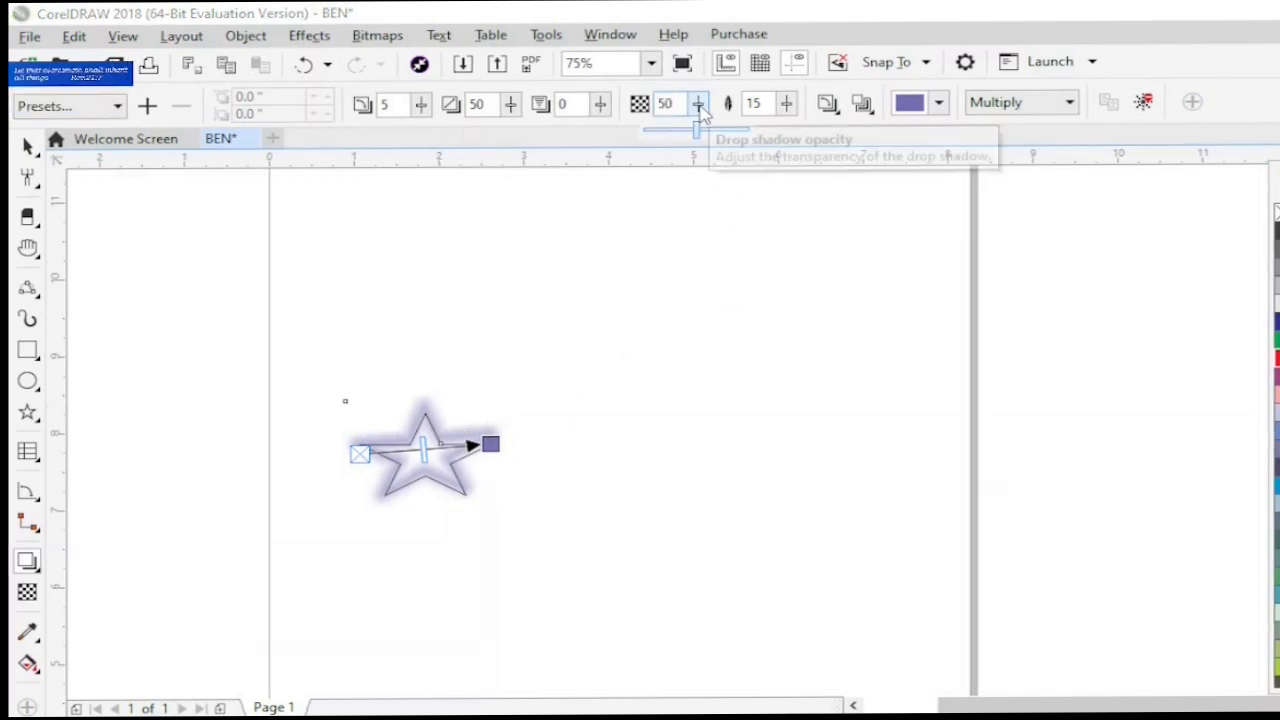
click(714, 131)
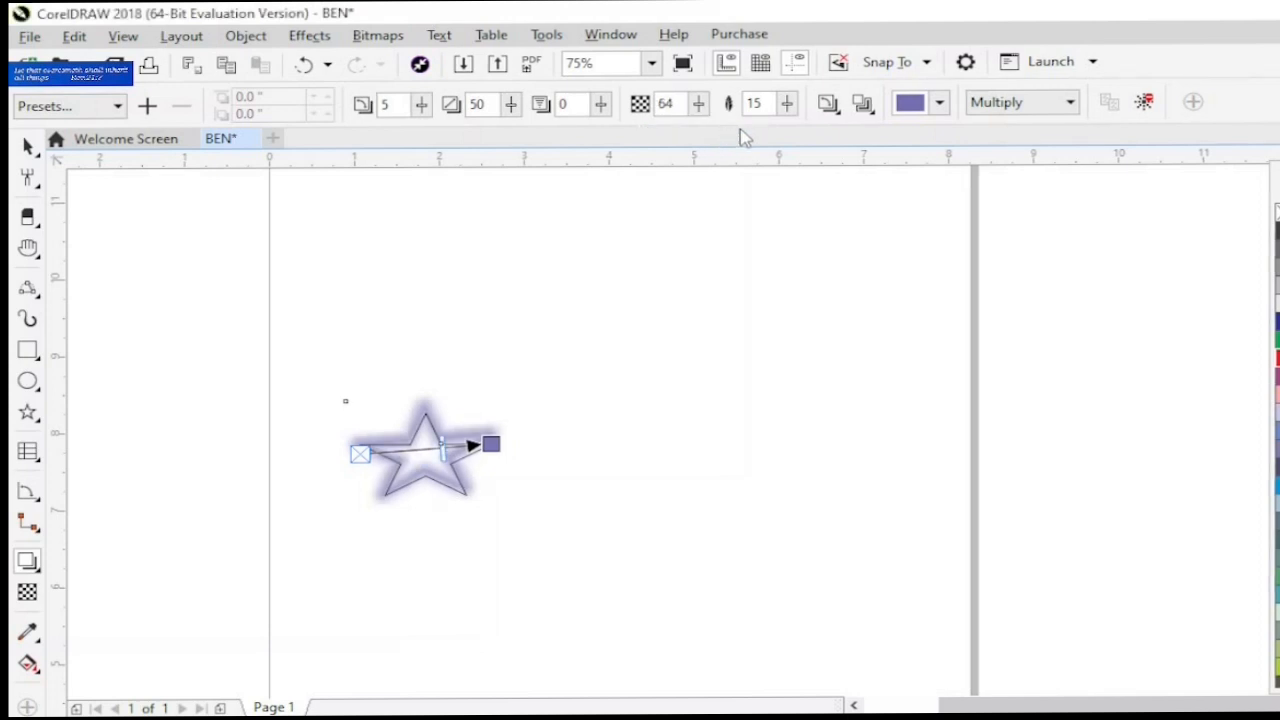
click(788, 107)
click(788, 107)
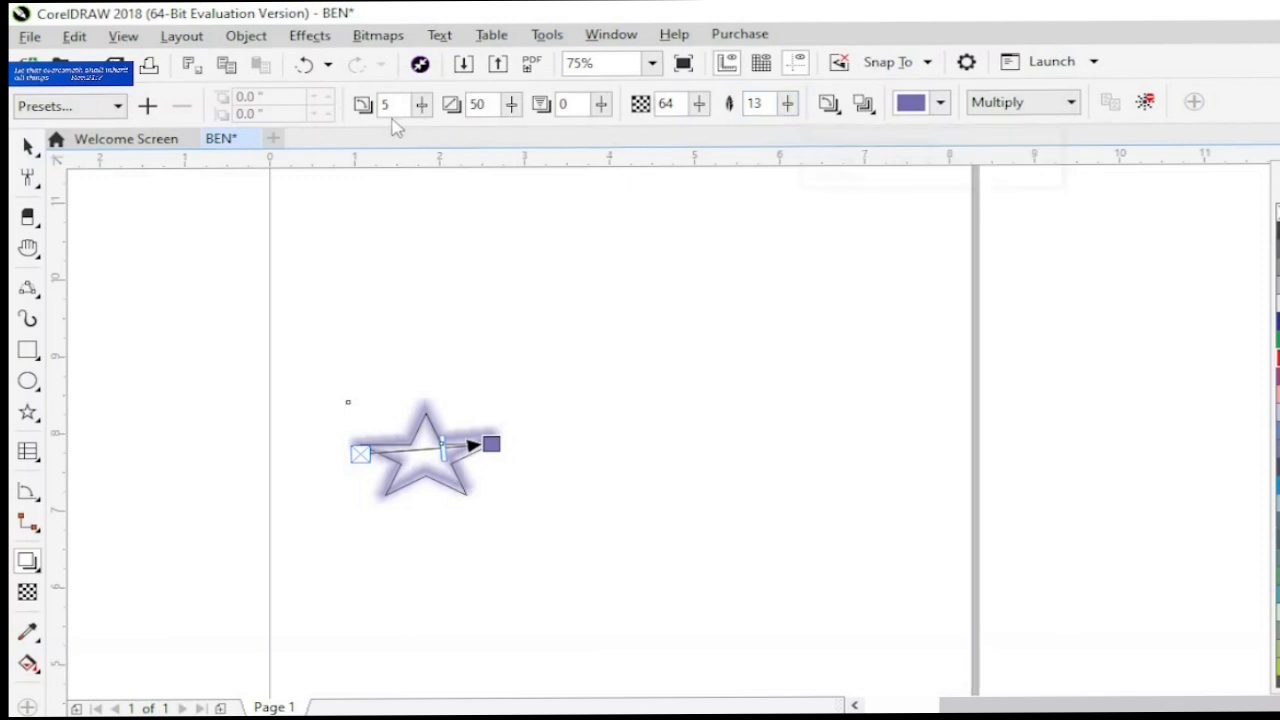
click(112, 116)
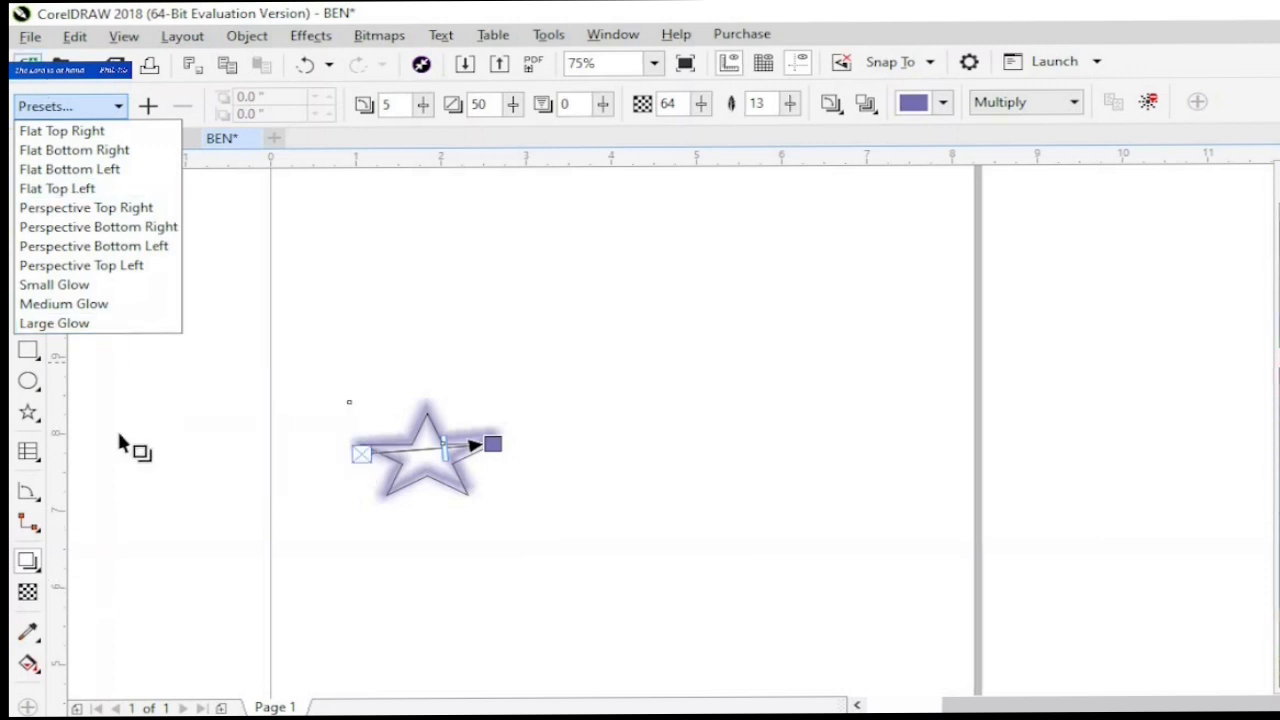
click(139, 467)
click(29, 147)
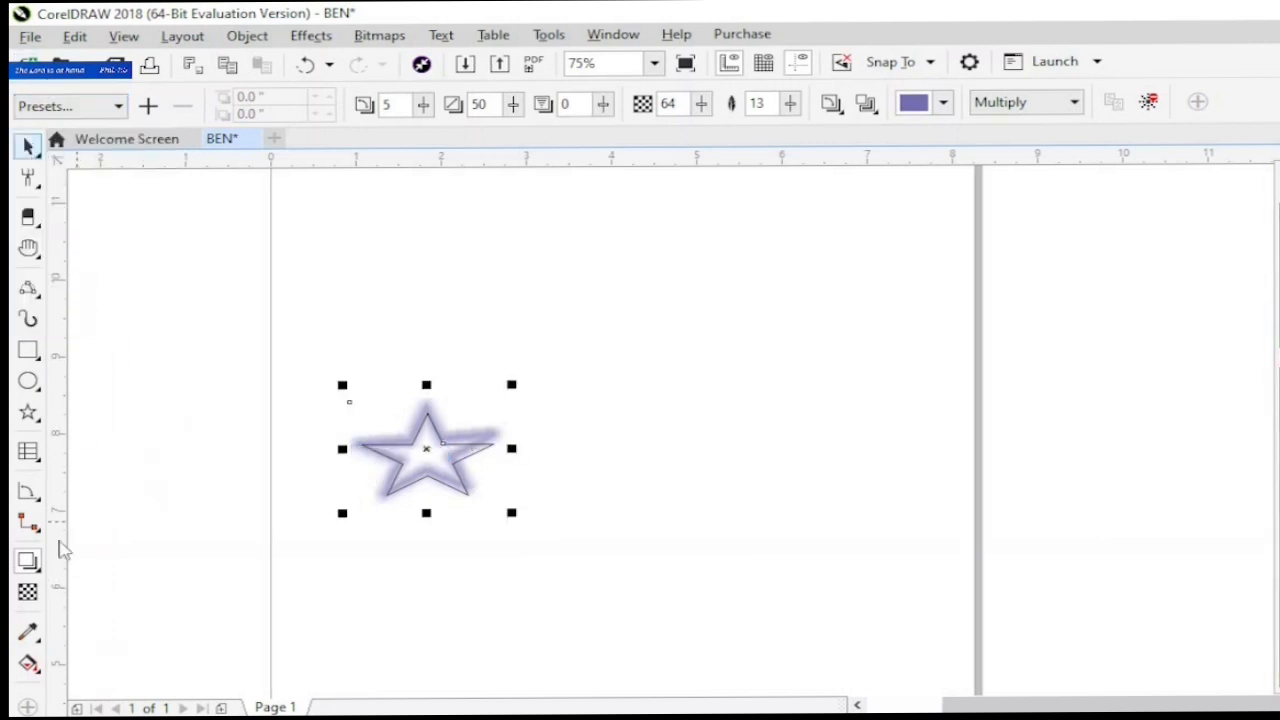
- Draw a rectangle about 1.611 × 1.778 inches to the right of the star
click(36, 572)
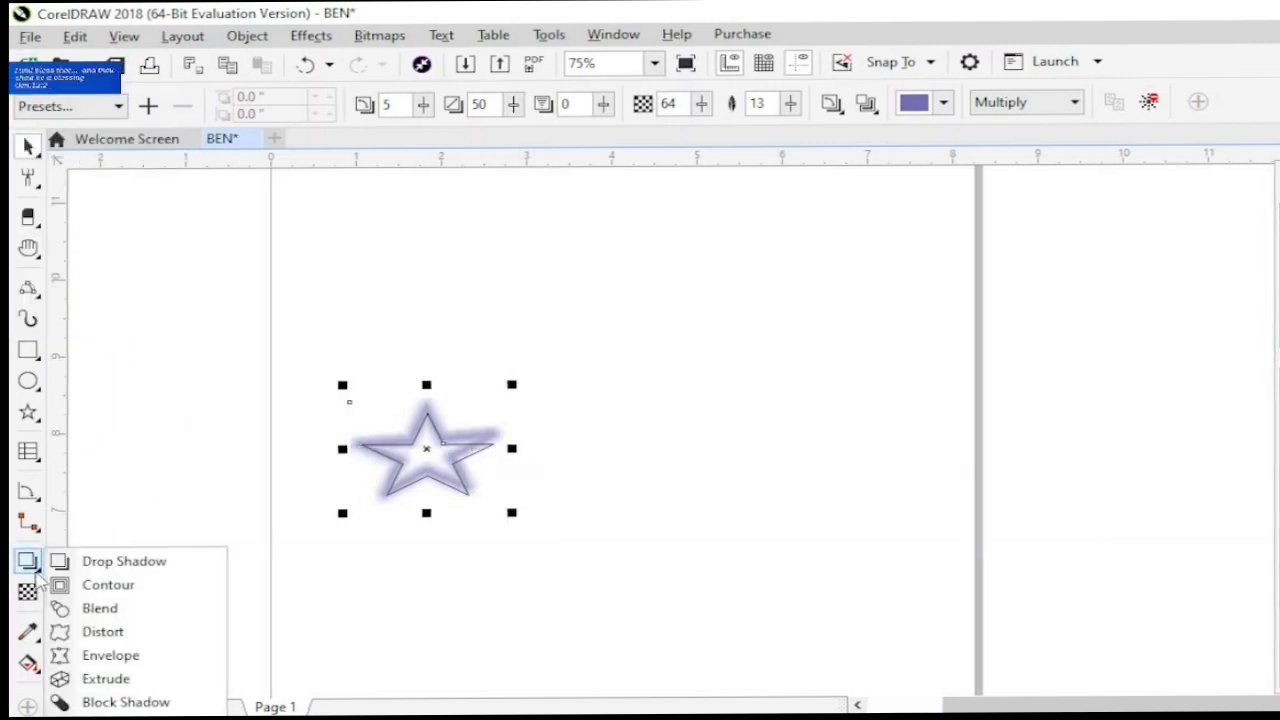
click(89, 584)
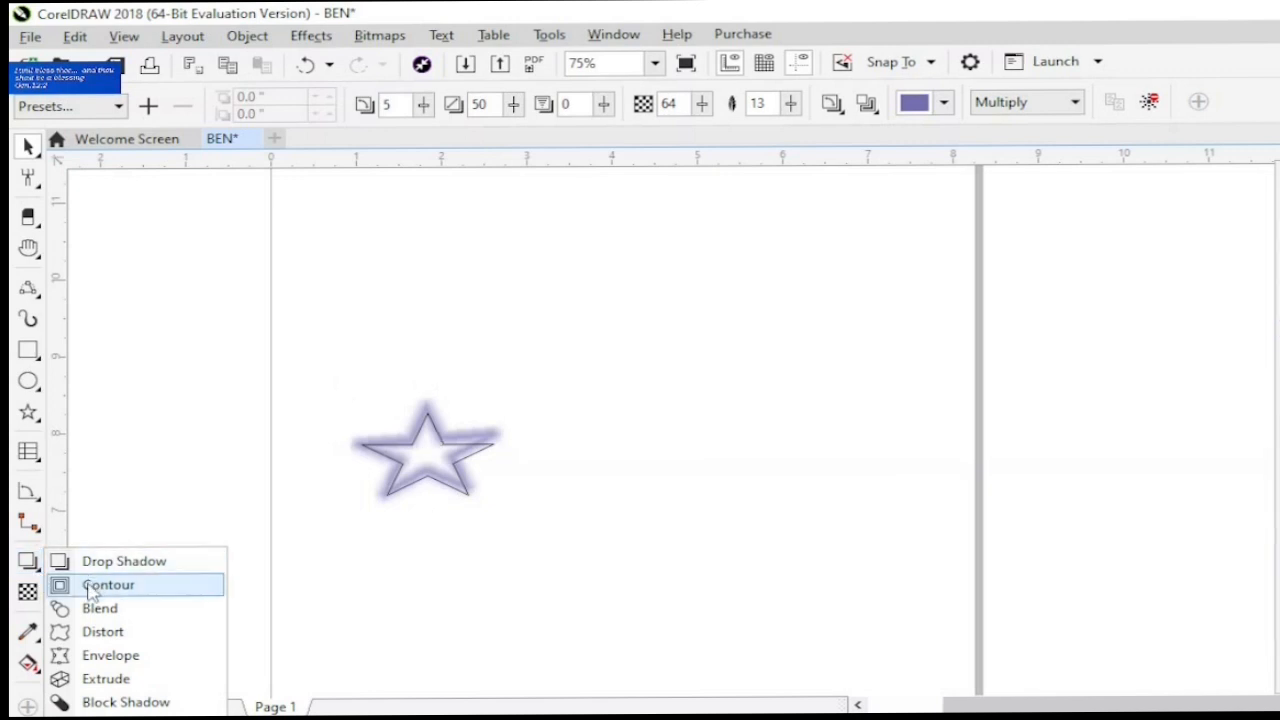
click(28, 352)
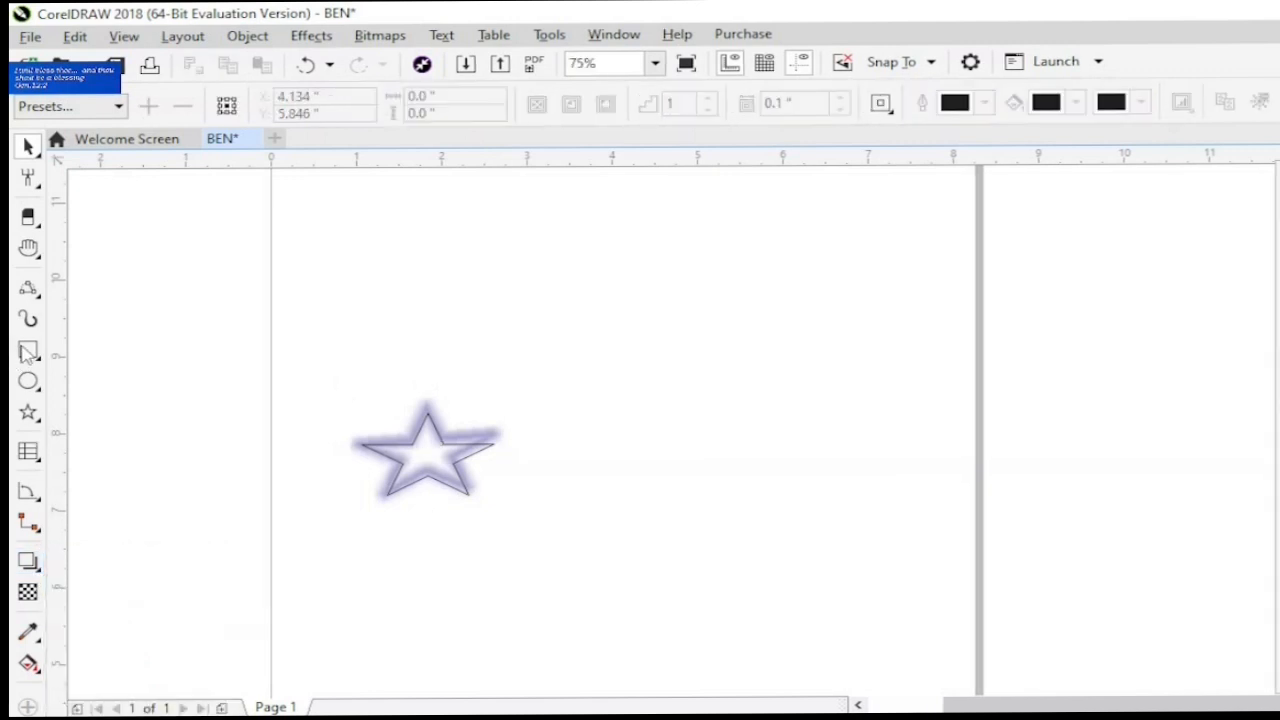
drag(557, 335, 663, 452)
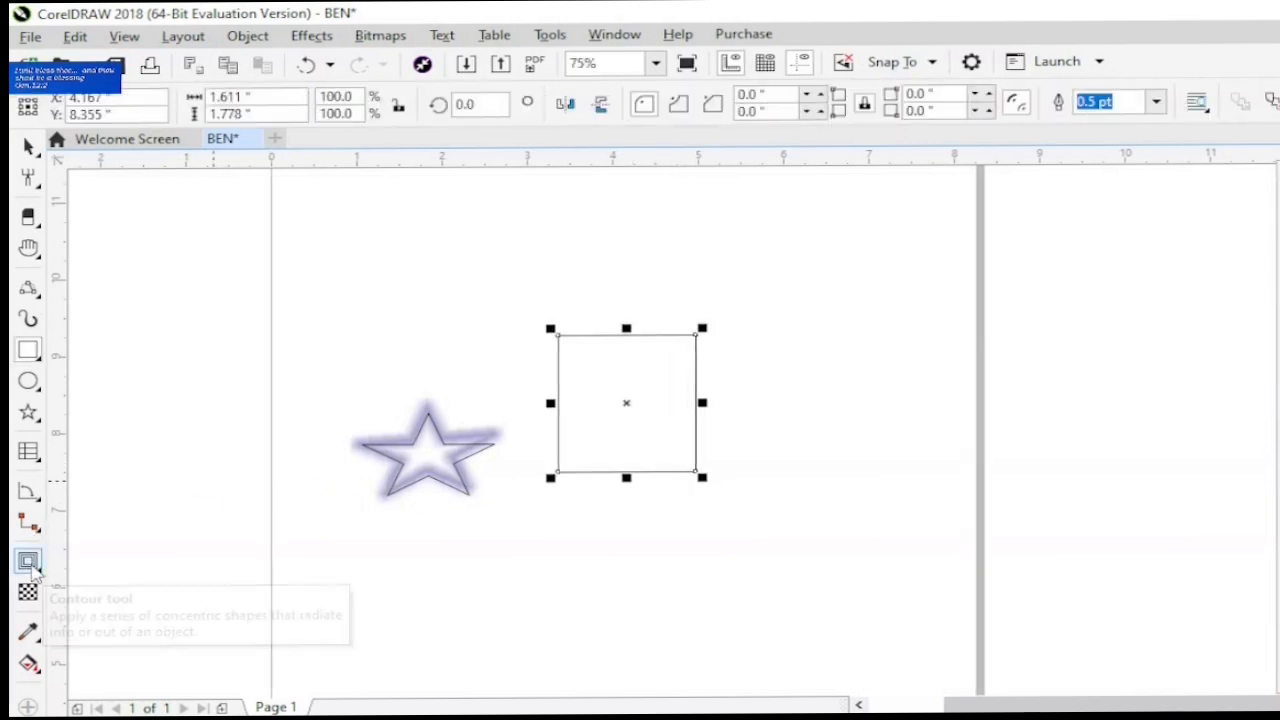
- Apply a one-step inside contour with an offset of about 0.292 inches to the rectangle, and select it together with the star
click(36, 570)
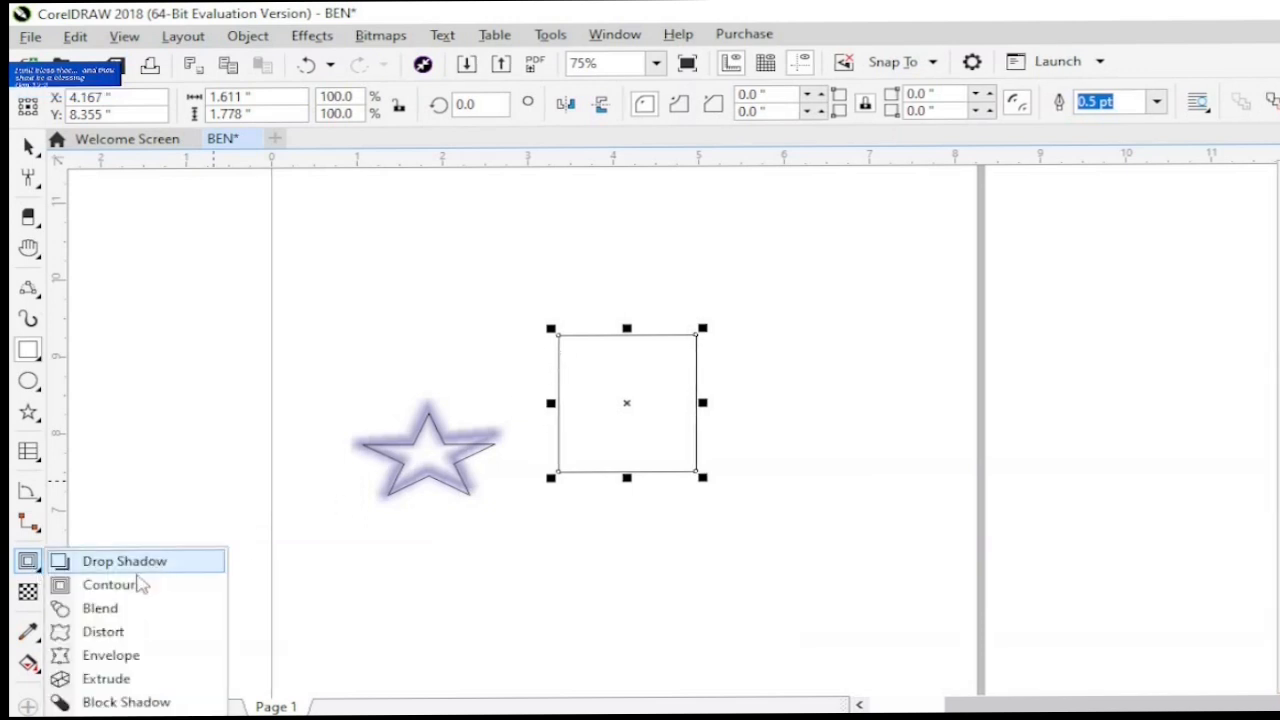
click(134, 585)
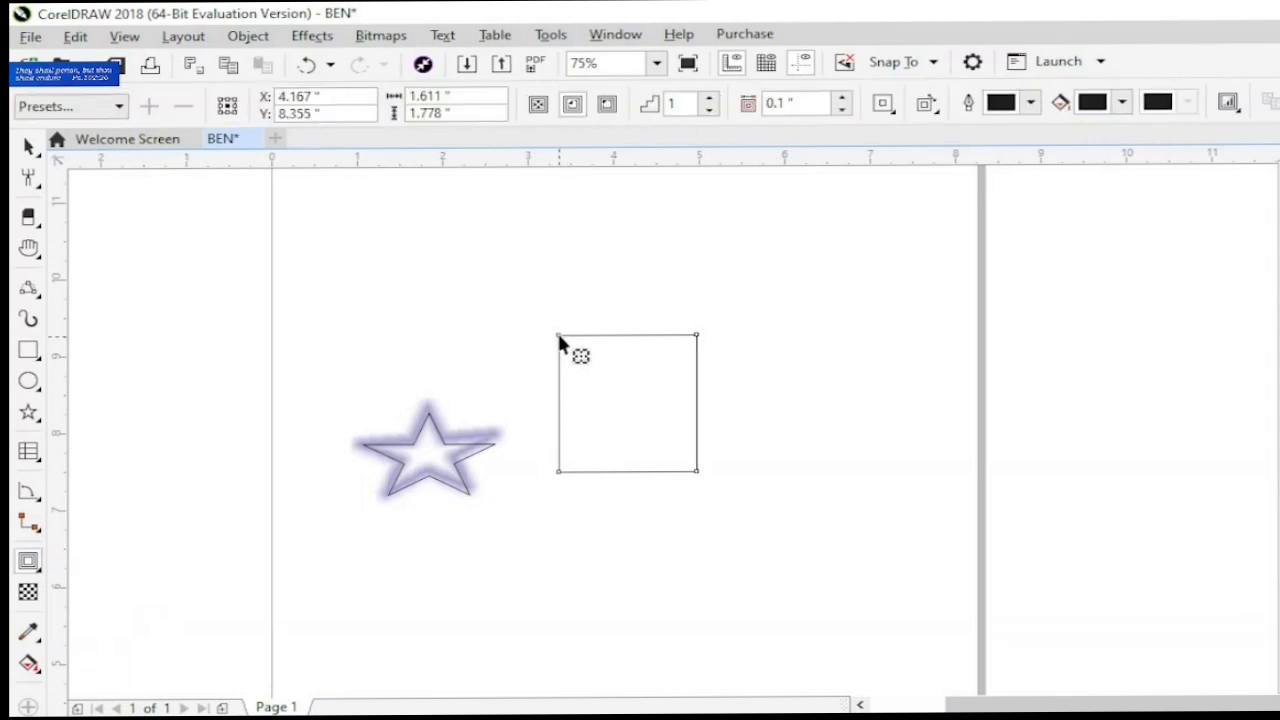
drag(558, 335, 573, 359)
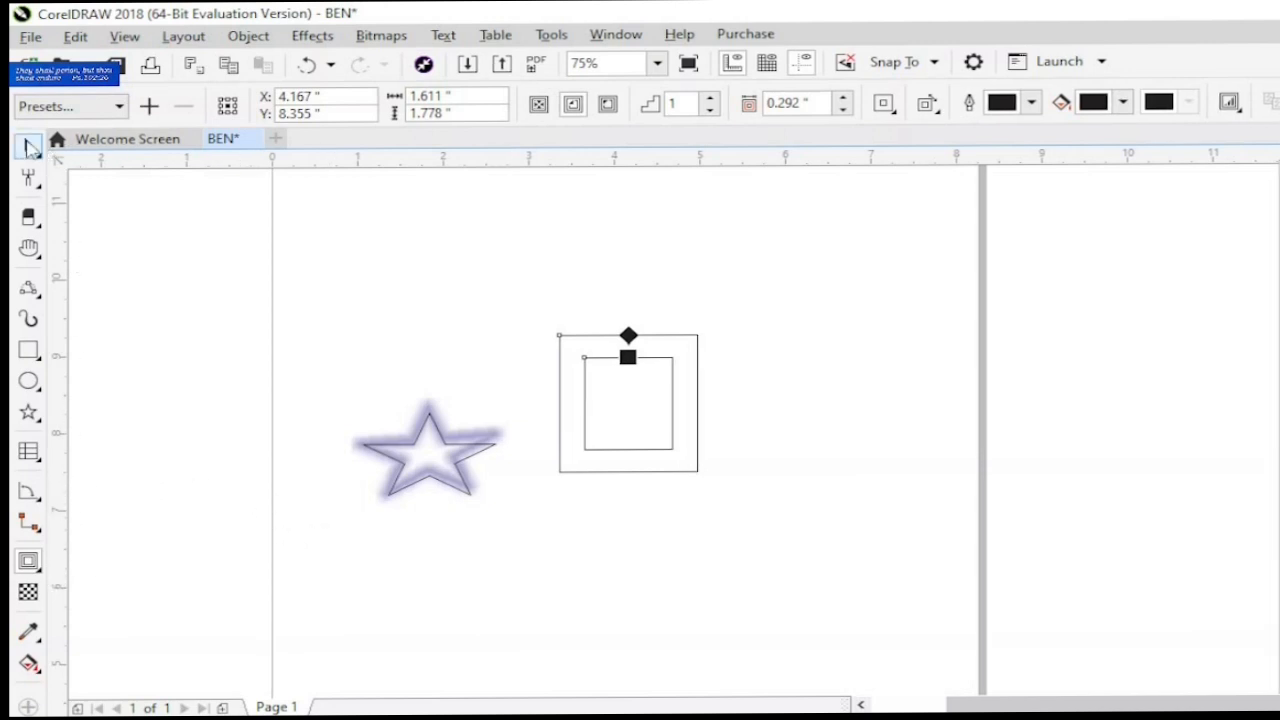
click(25, 148)
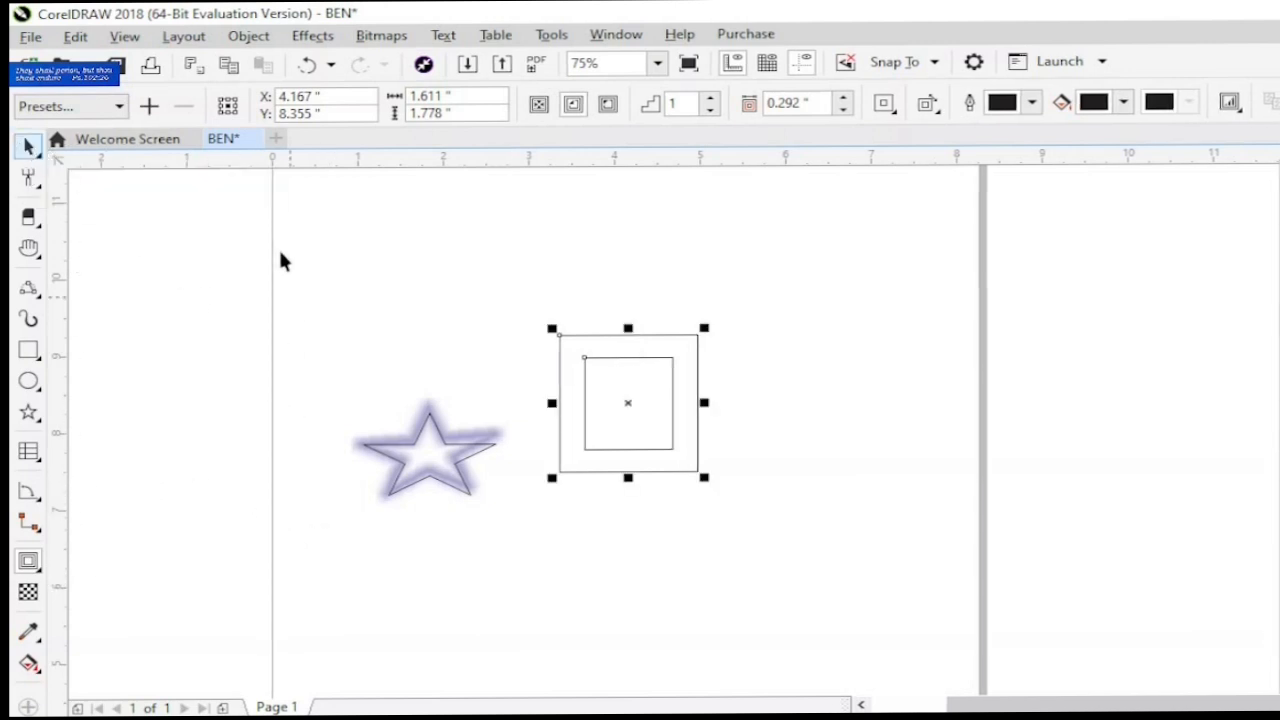
drag(280, 253, 810, 560)
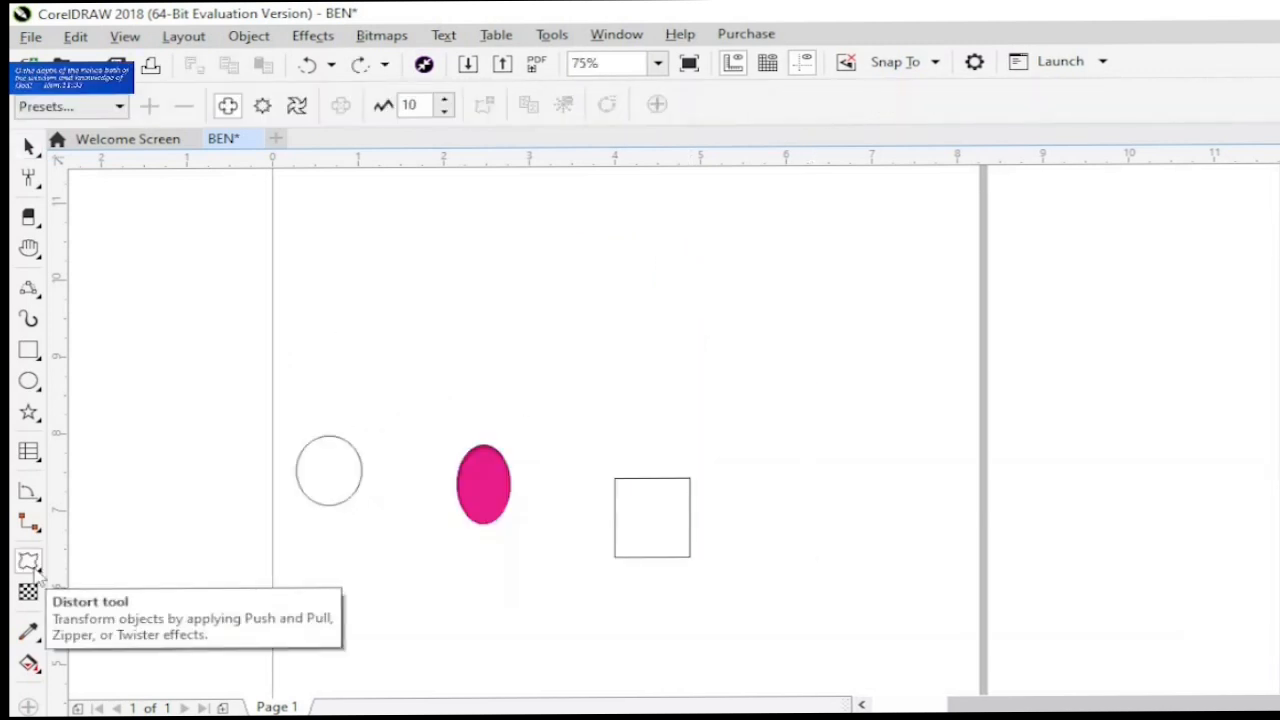
- Blend the unfilled circle into the pink ellipse with the Blend tool, using 20 steps
click(33, 566)
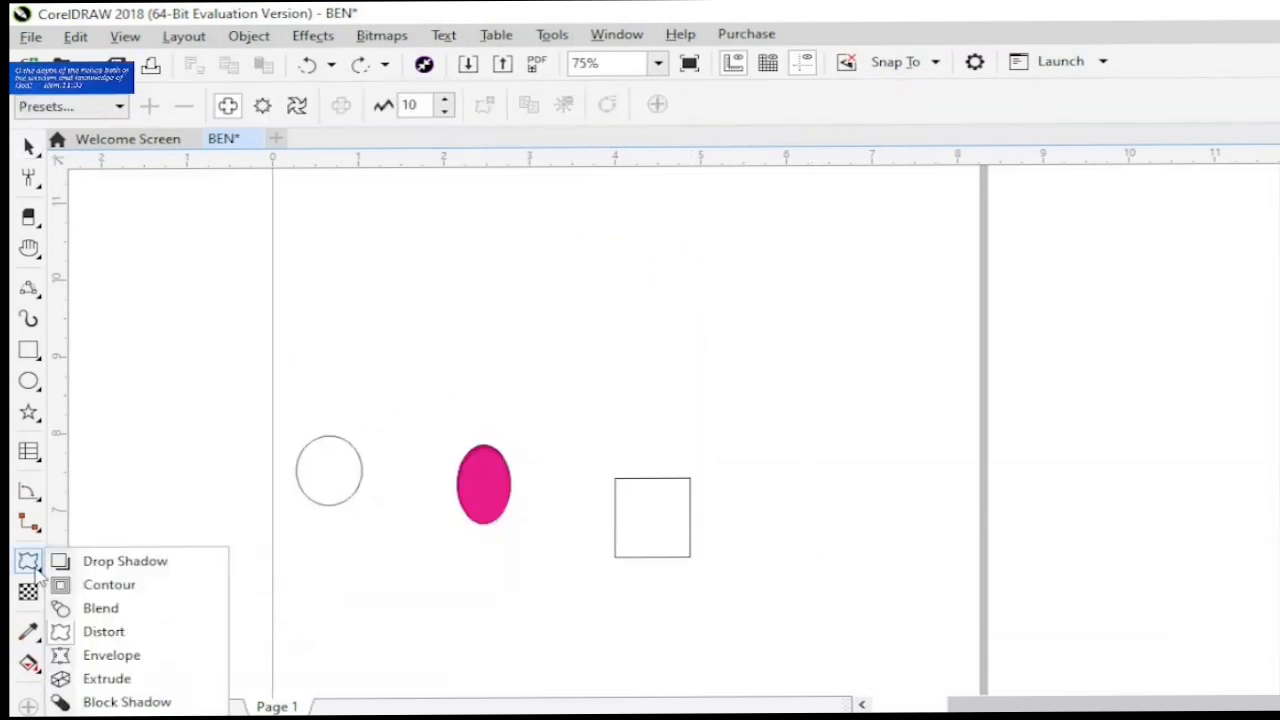
click(101, 608)
click(357, 486)
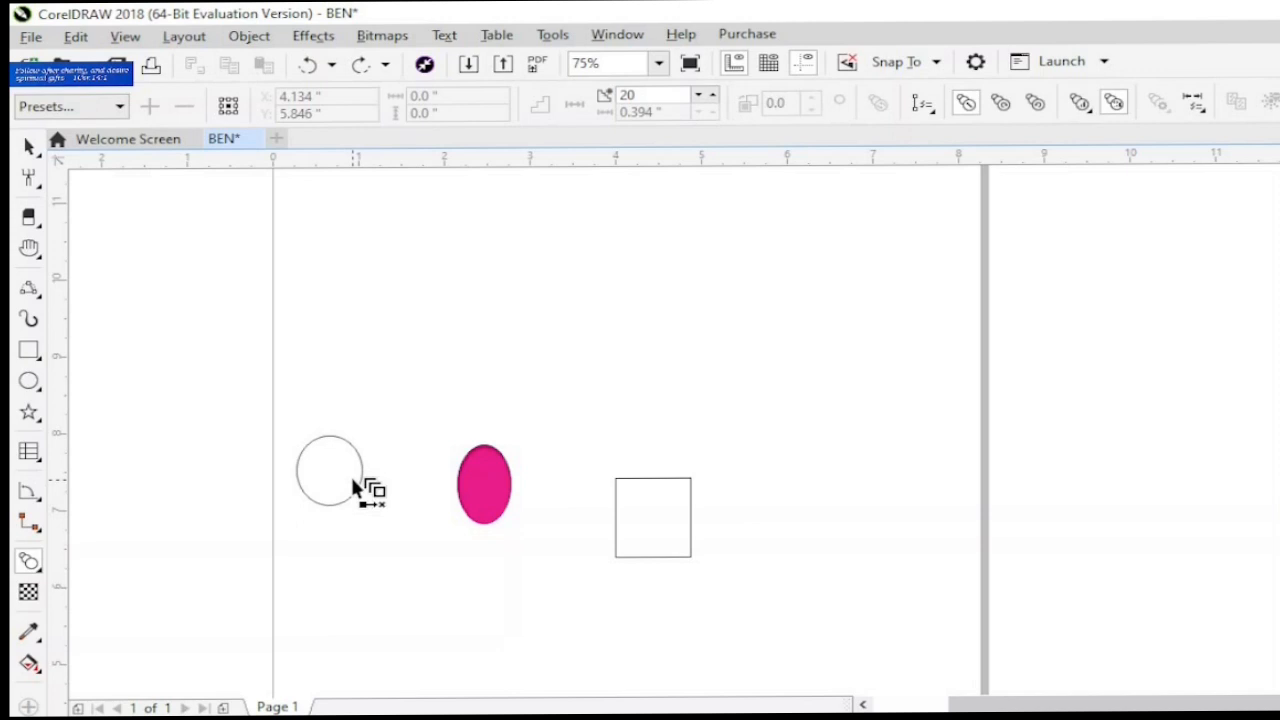
drag(353, 480, 361, 483)
drag(436, 500, 486, 491)
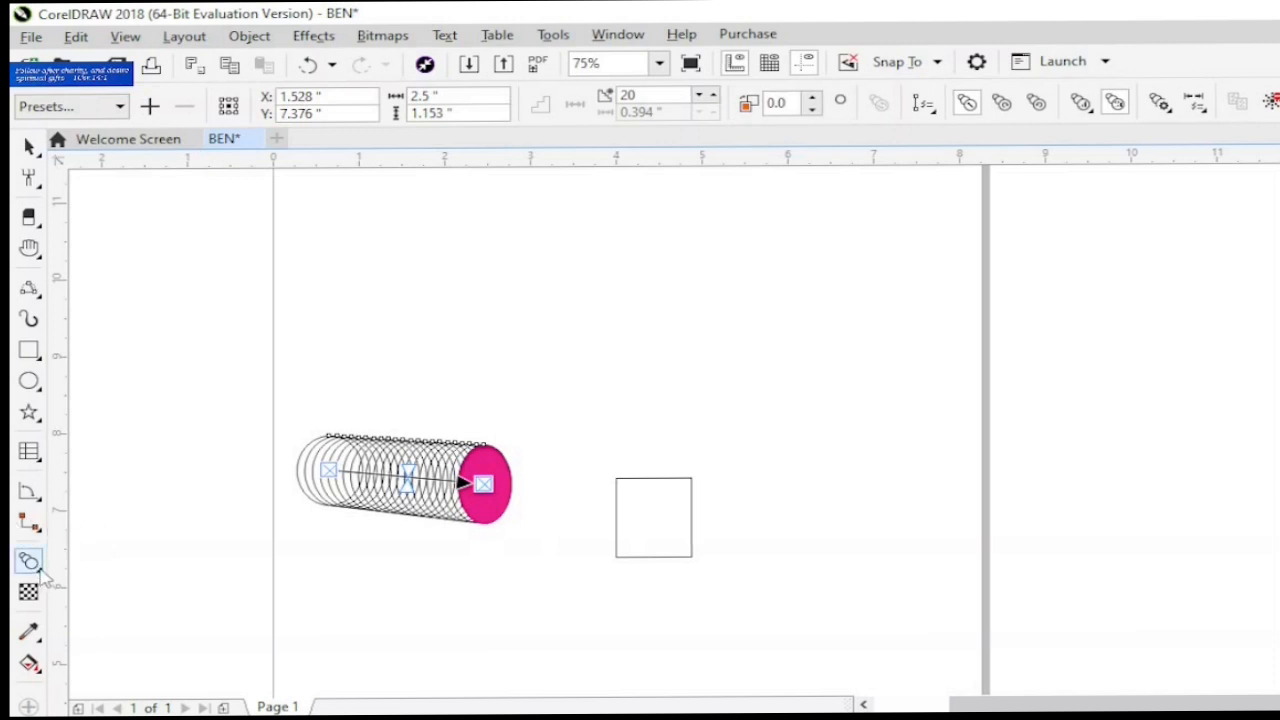
- Distort the blended shapes with Push and Pull, pulling from the square's lower-left corner toward its centre
click(40, 568)
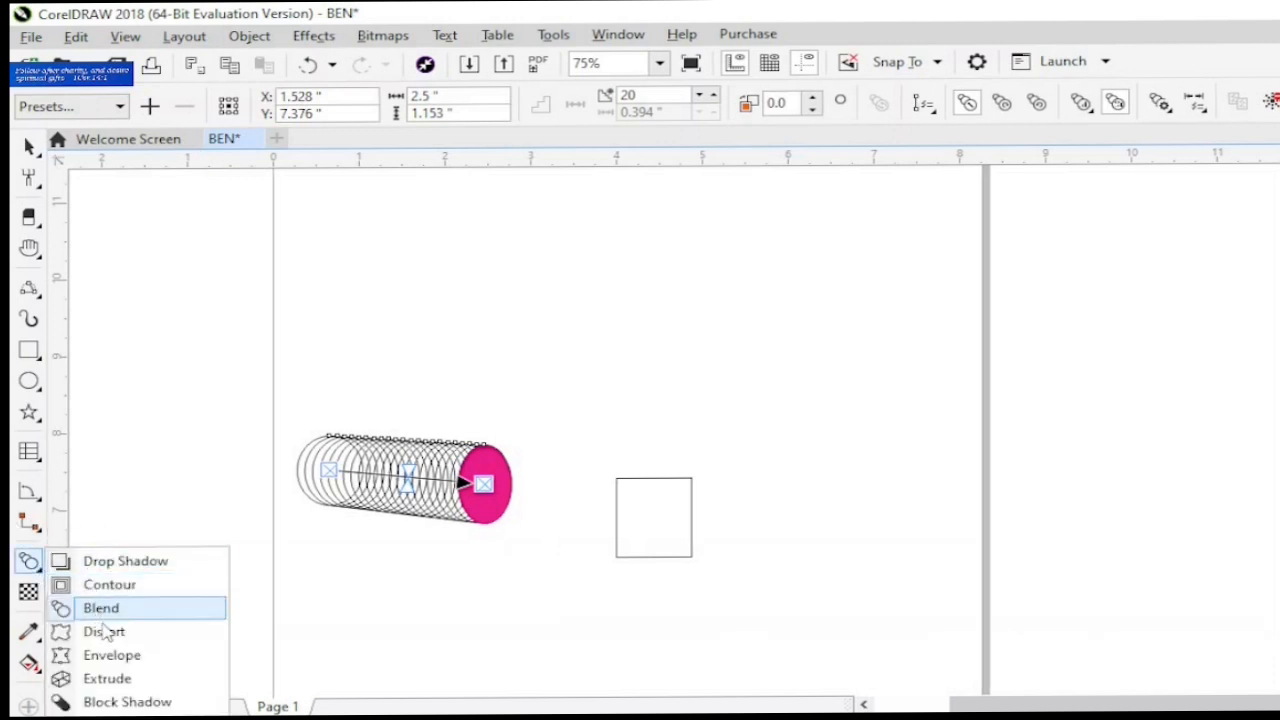
click(105, 634)
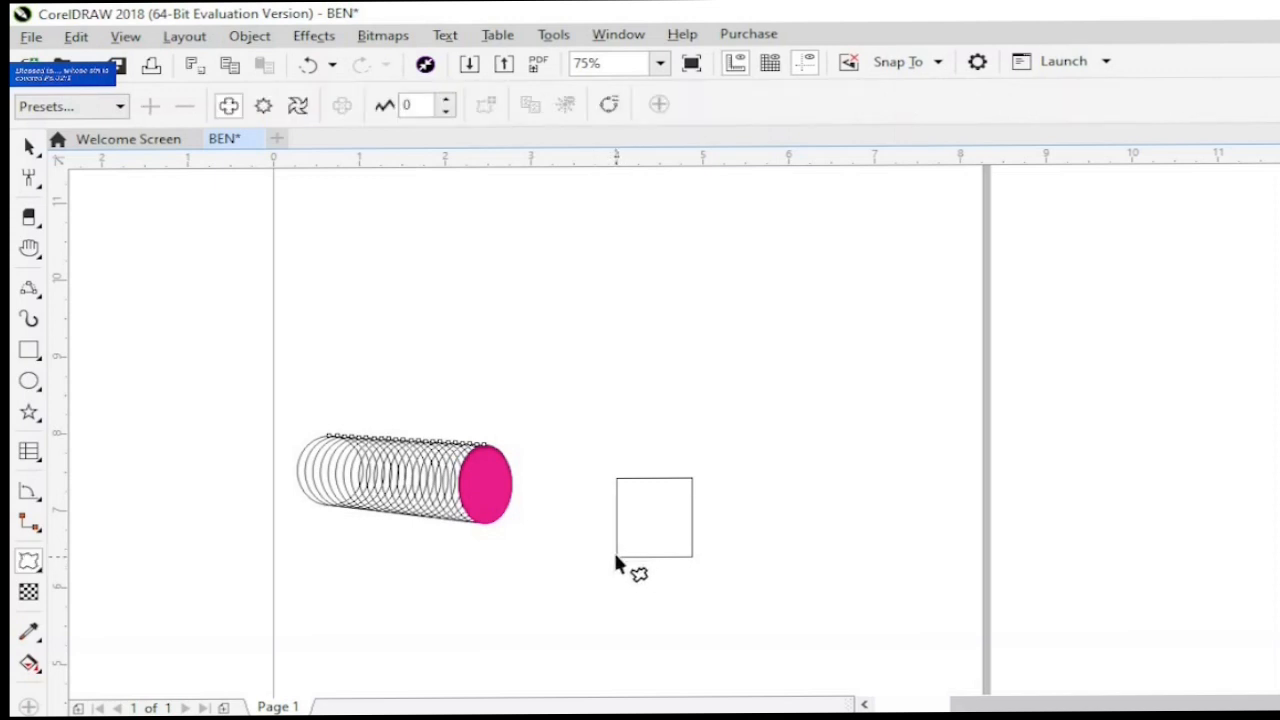
drag(616, 556, 666, 511)
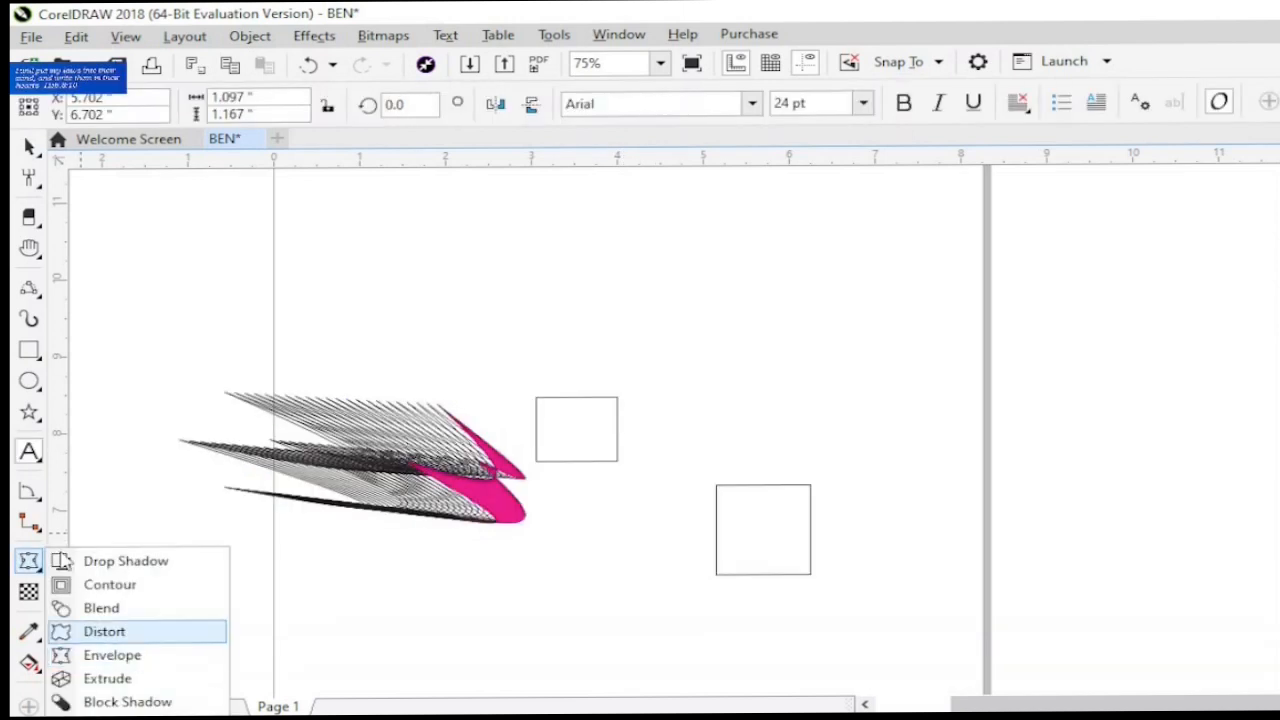
- Add a person's first name in capitals as artistic text in Arial 24 pt, just below the pink end of the distorted blend
click(33, 455)
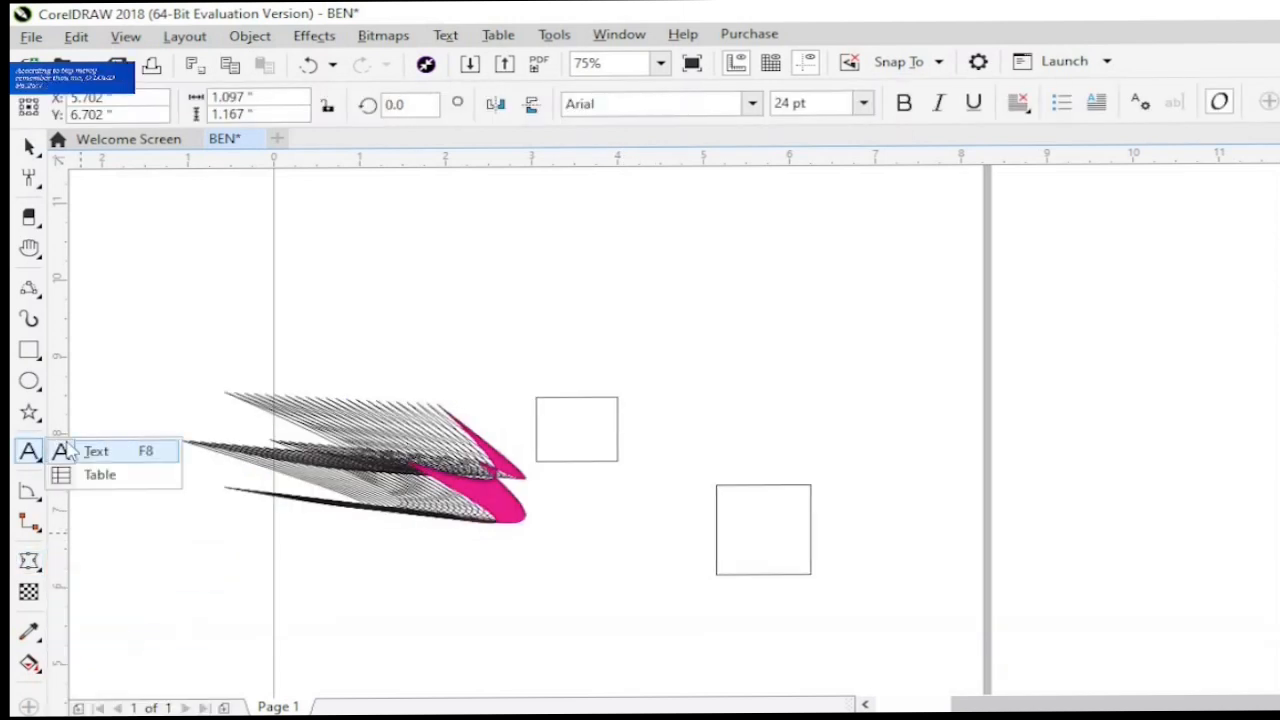
click(474, 599)
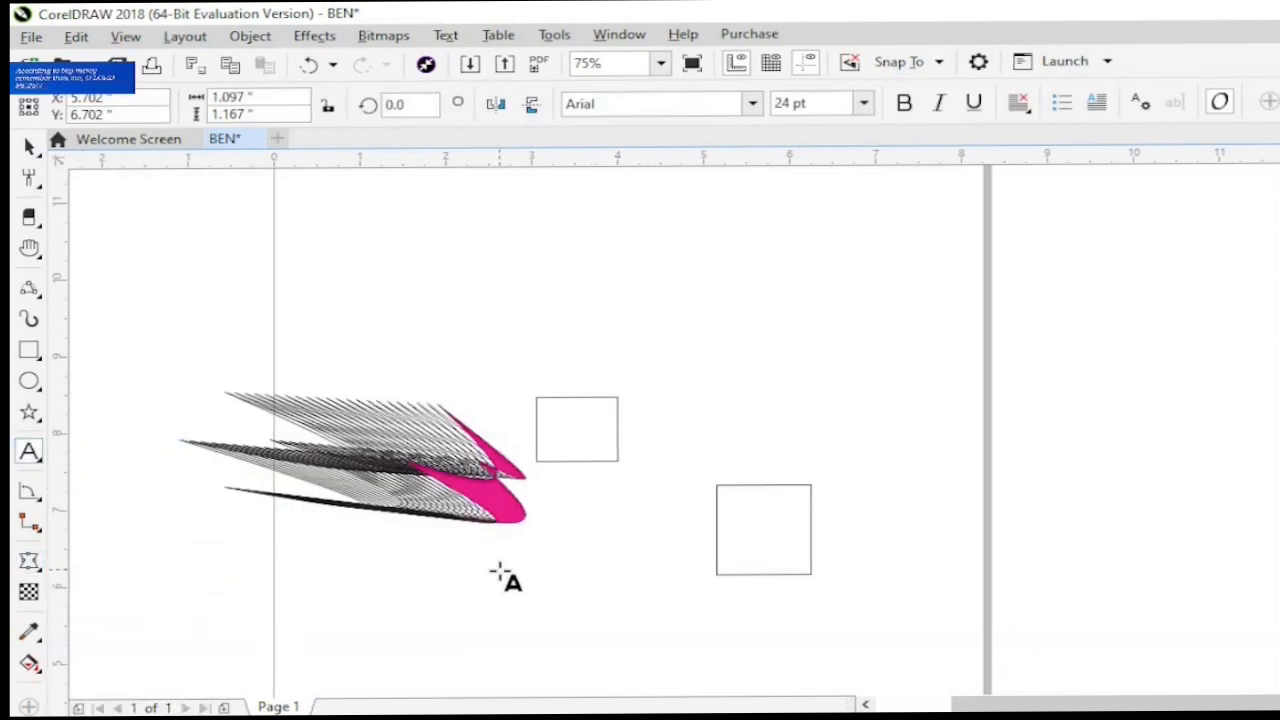
click(496, 570)
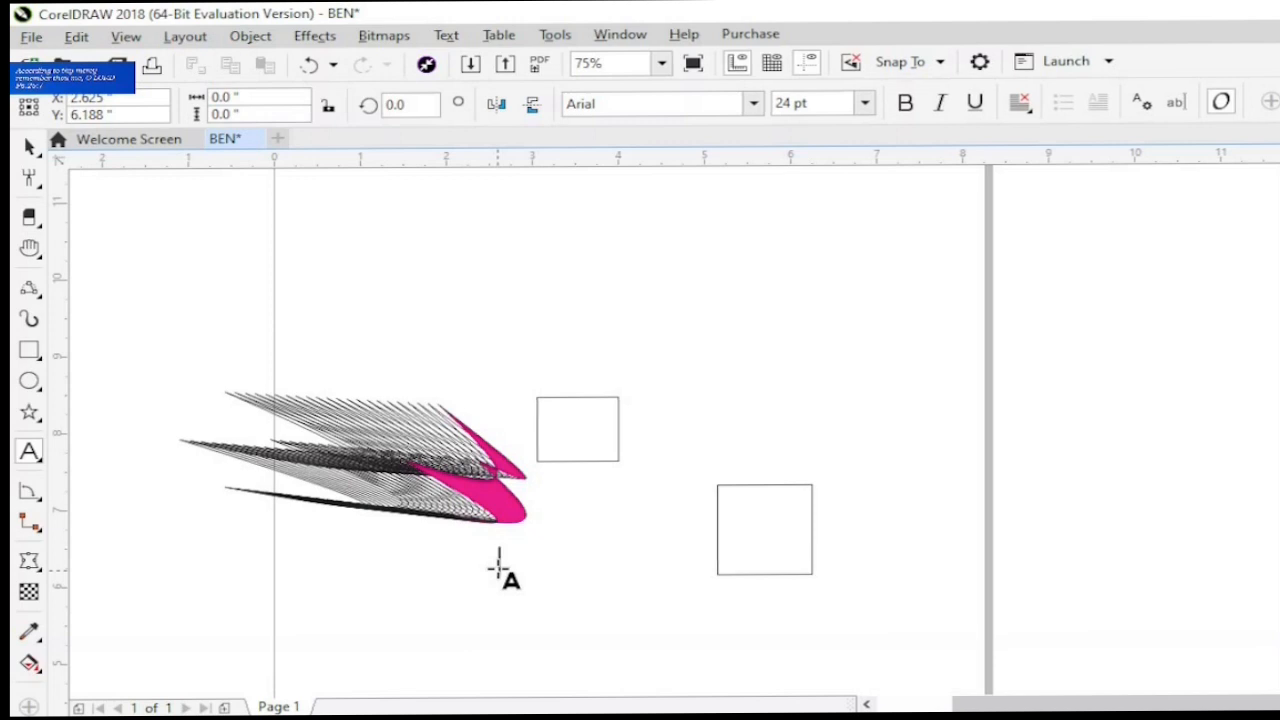
text(BEN)
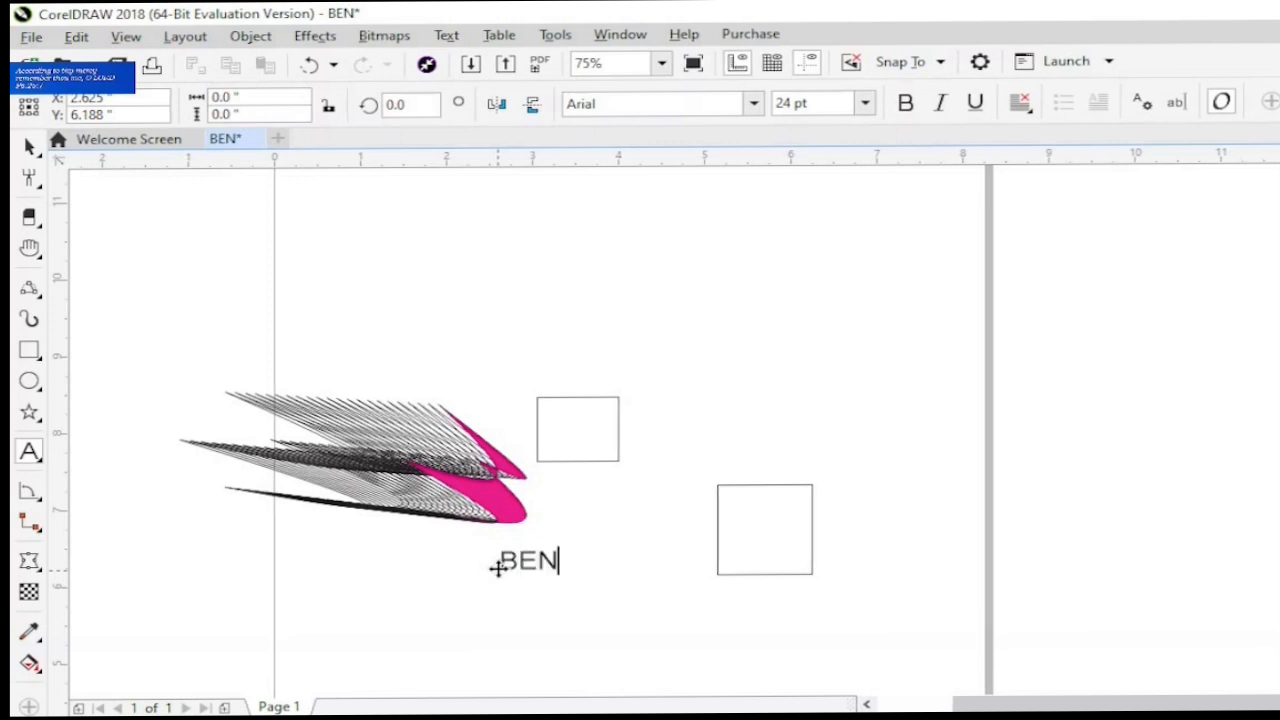
text(JAMIN)
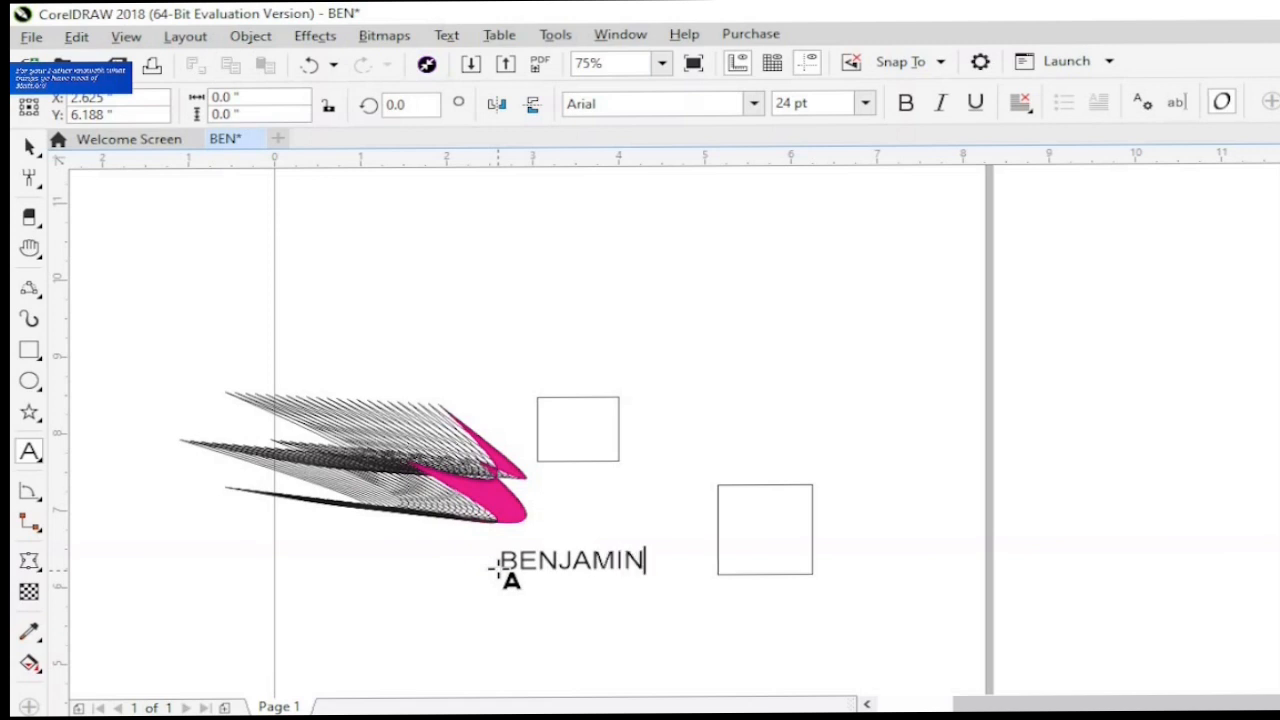
key(Escape)
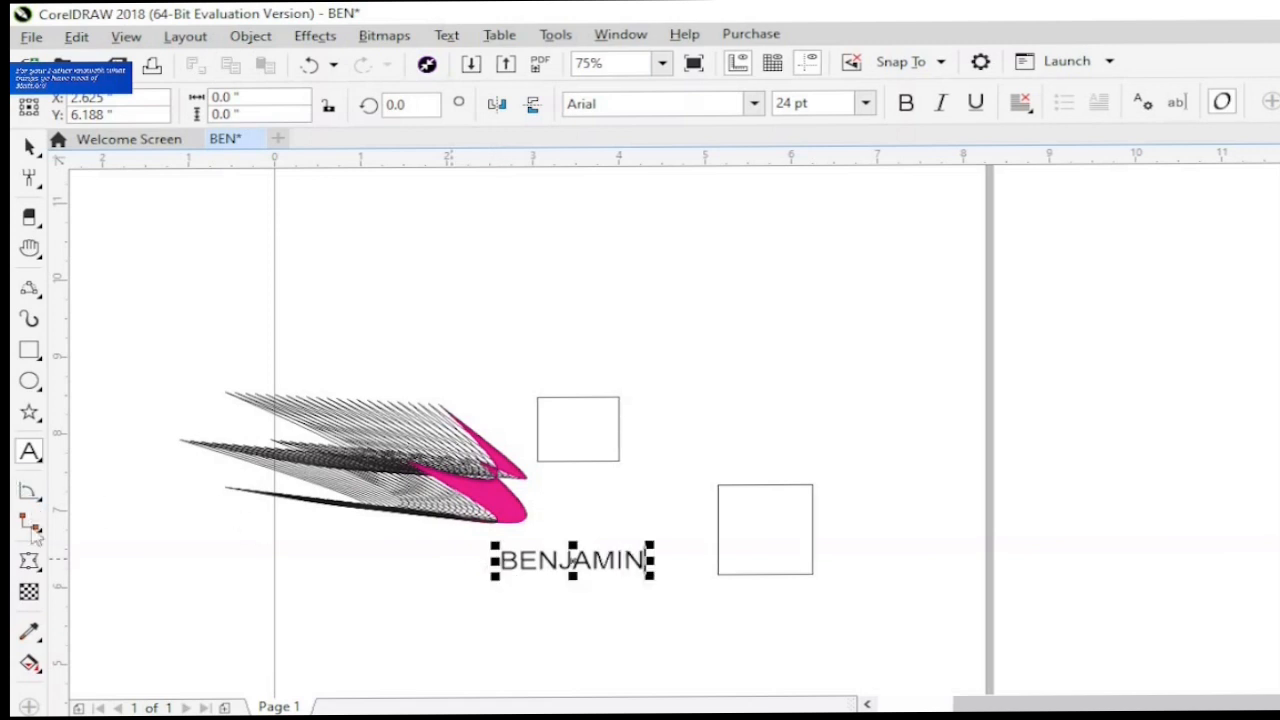
- Reshape the name text with the Envelope tool, bulging its top edge upward and its bottom edge downward at the middle
click(29, 452)
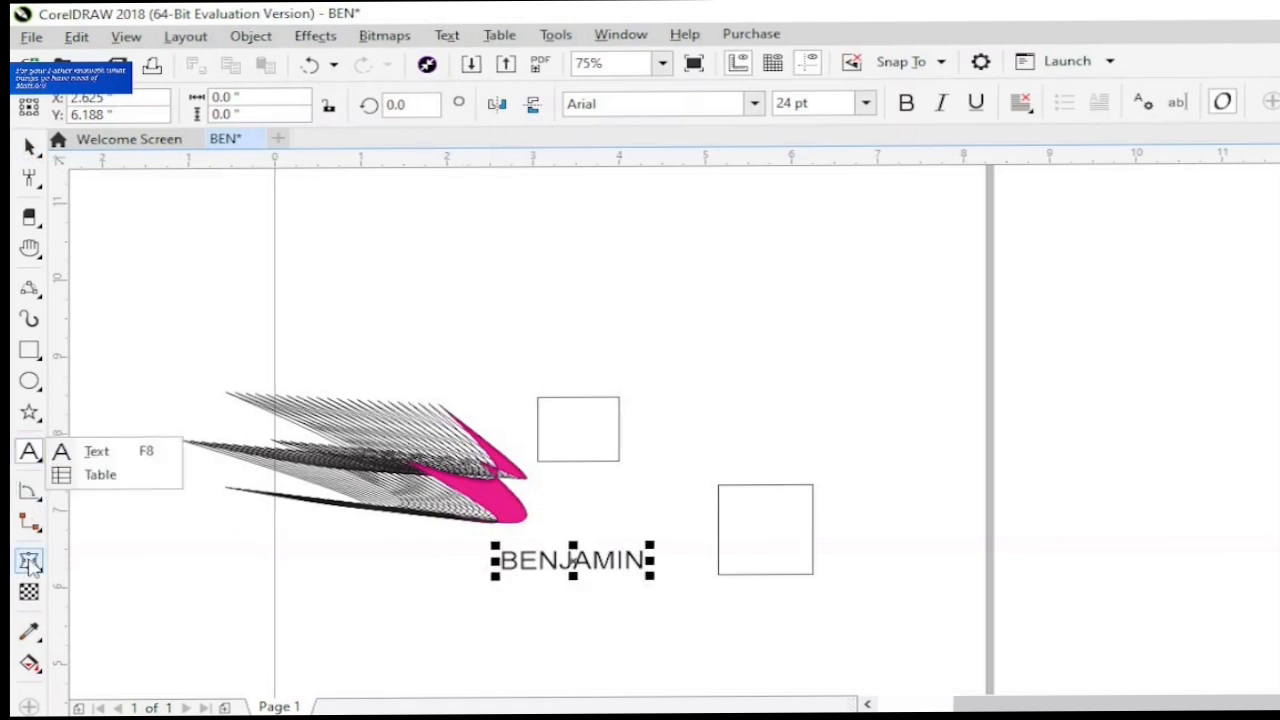
click(29, 562)
click(112, 655)
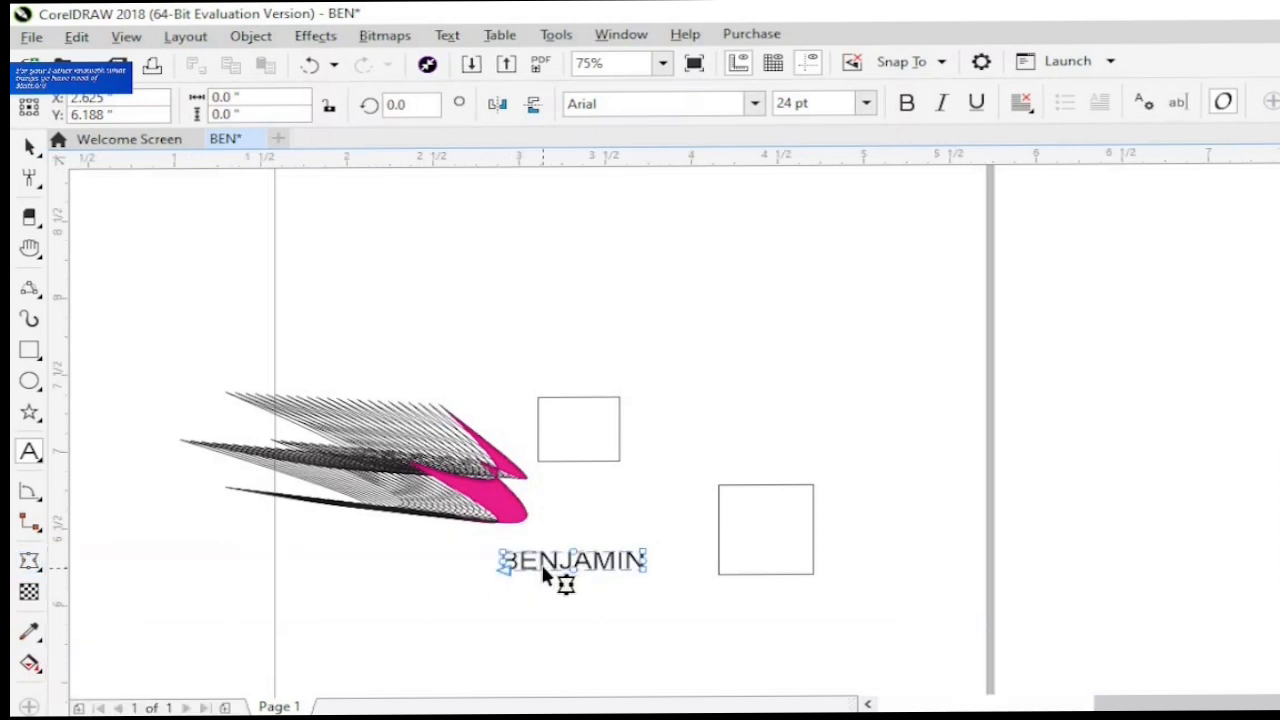
scroll(552, 567, up, 3)
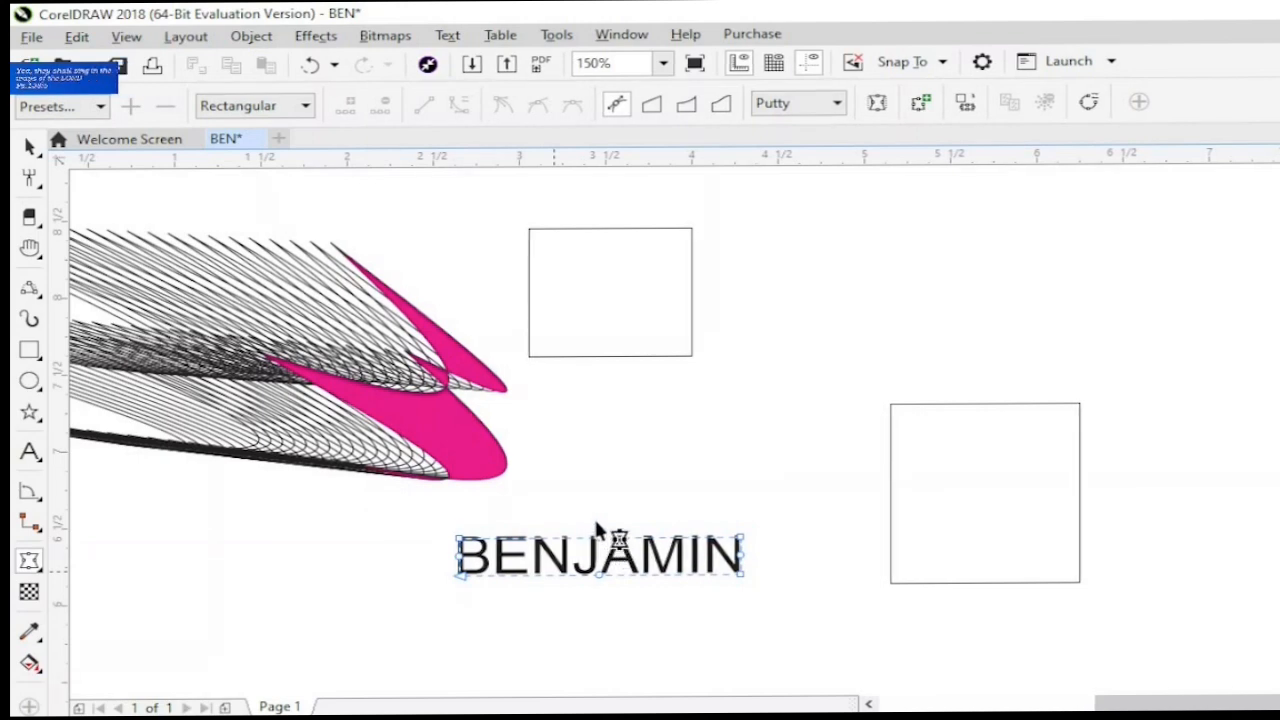
drag(600, 538, 594, 511)
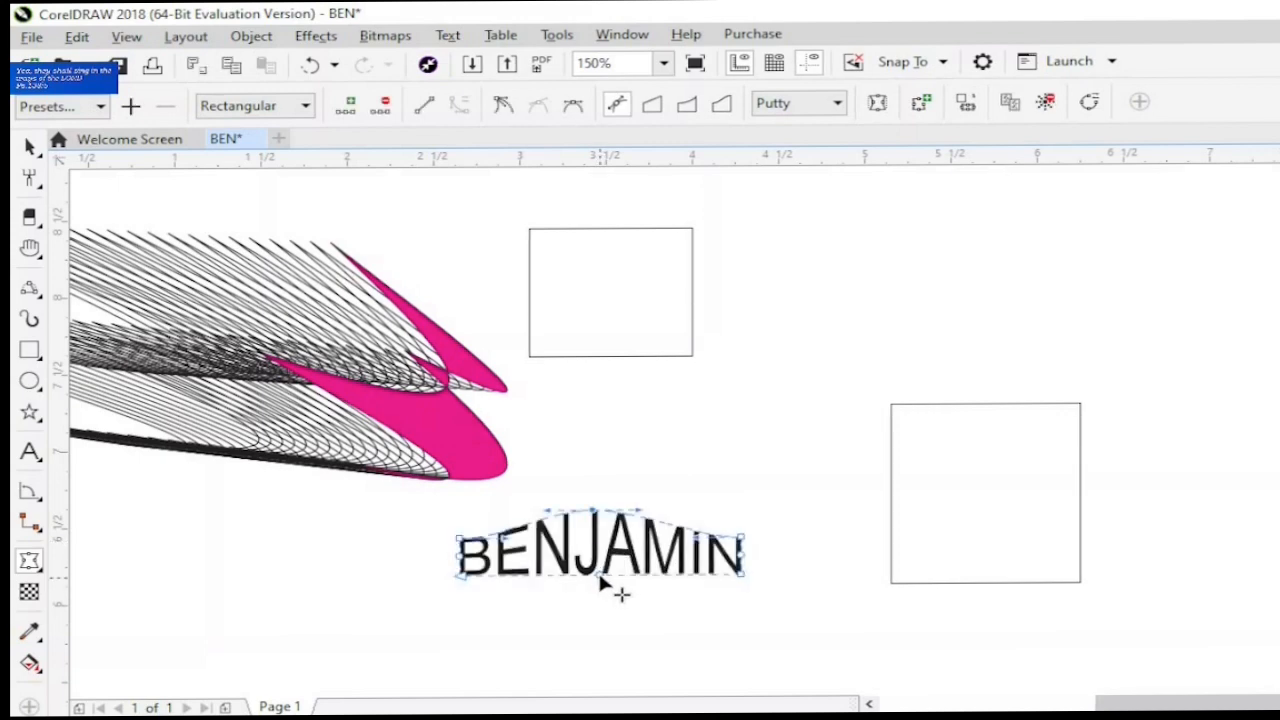
drag(600, 578, 597, 611)
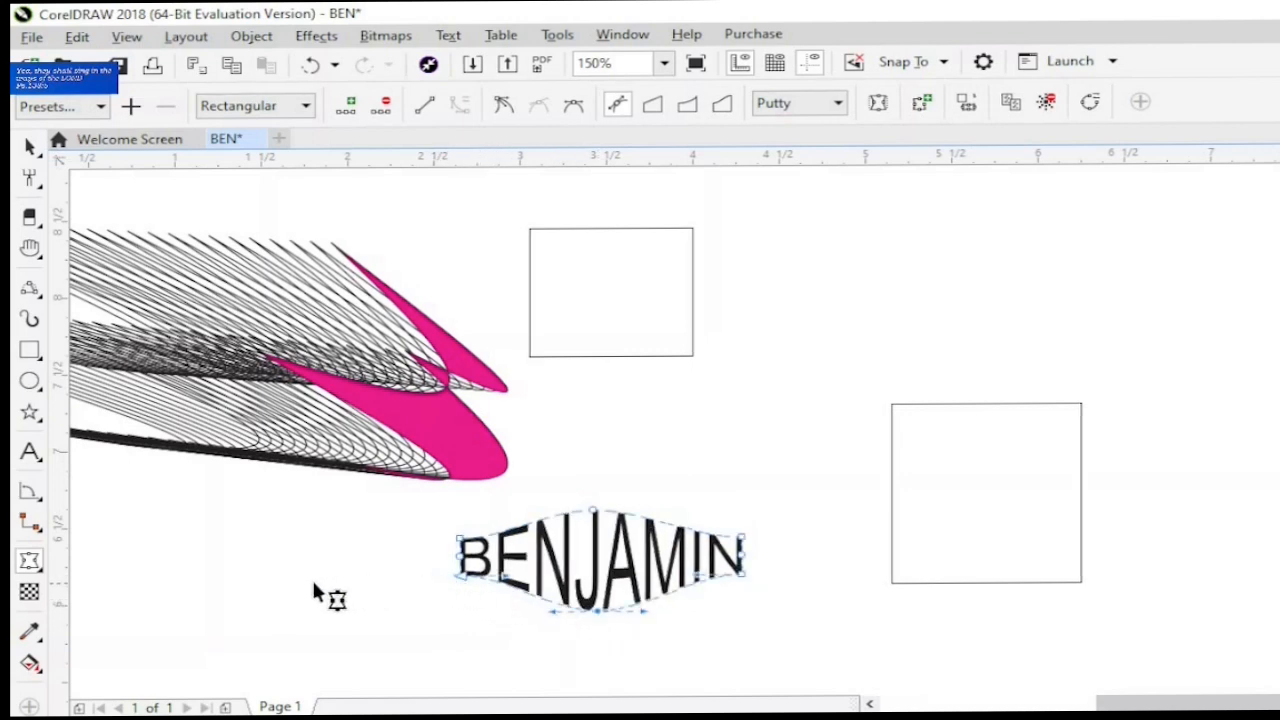
- Extrude the larger square from its upper-left corner toward a point below the square, using the Extrude tool
click(36, 566)
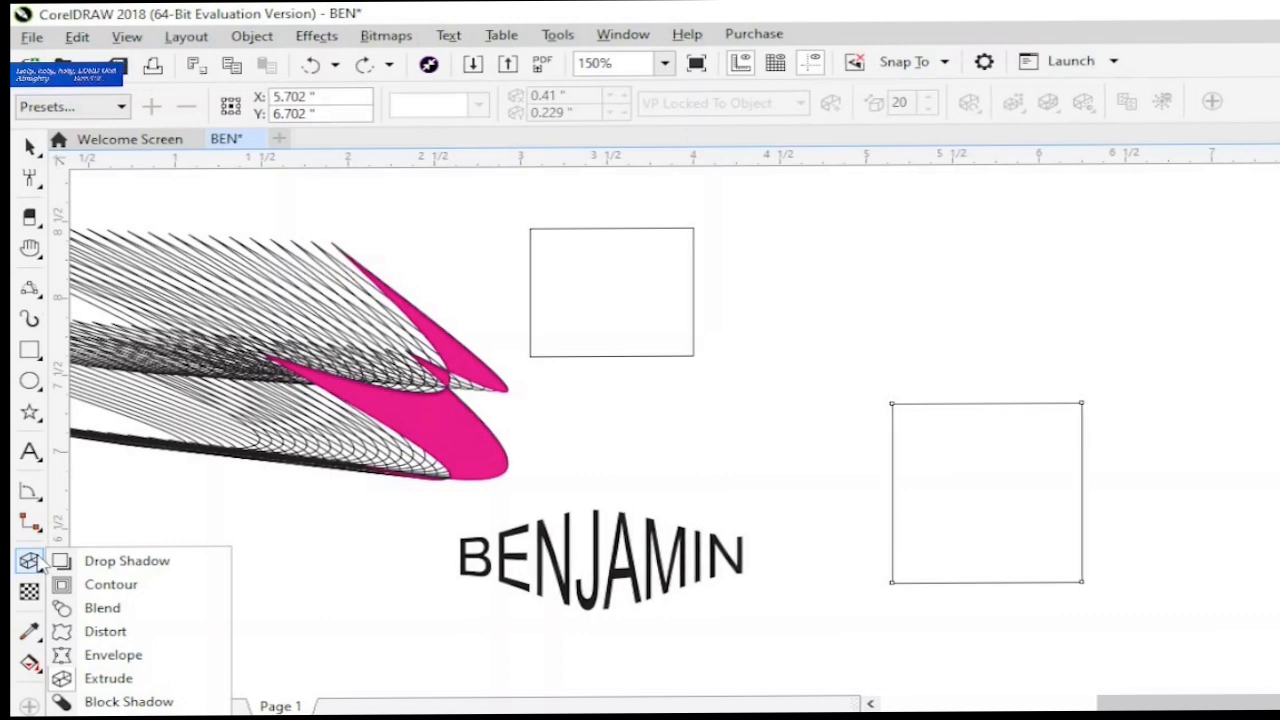
click(94, 680)
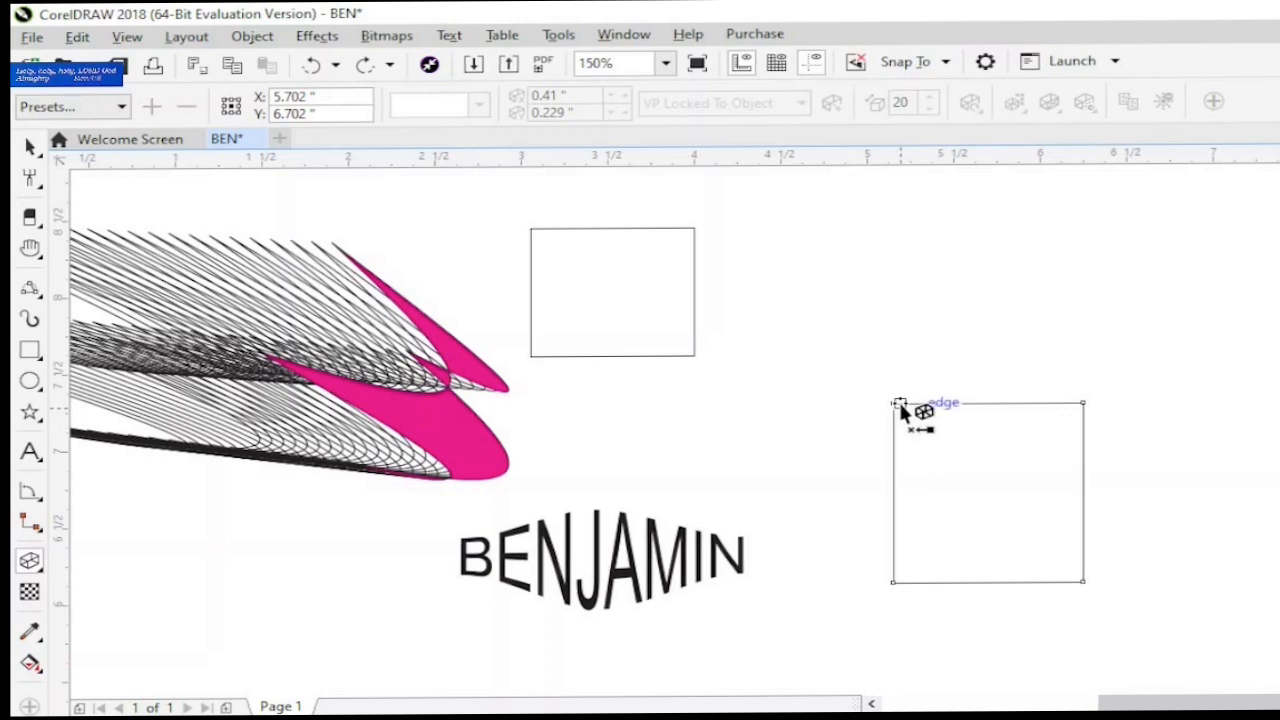
drag(899, 404, 980, 647)
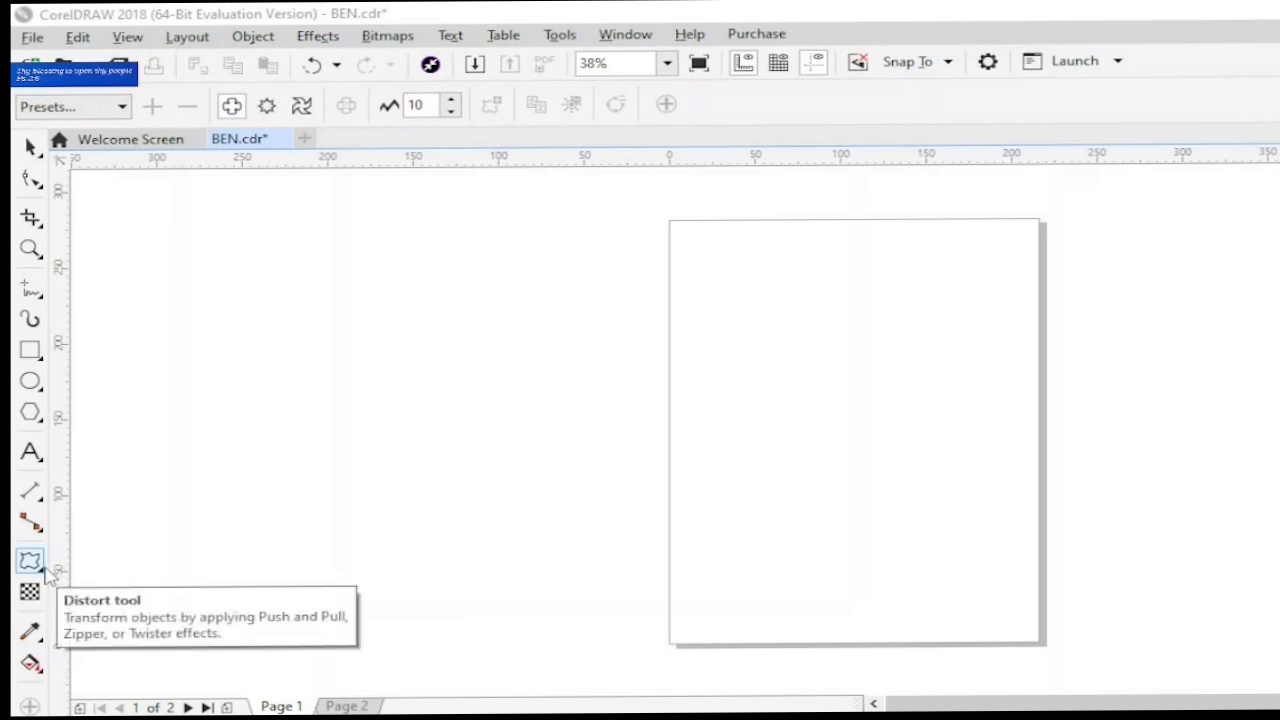
- Create a row beside the page with a pentagon about 43 by 36 mm, a circle about 43 mm wide and the text "a"
click(31, 414)
drag(165, 413, 242, 473)
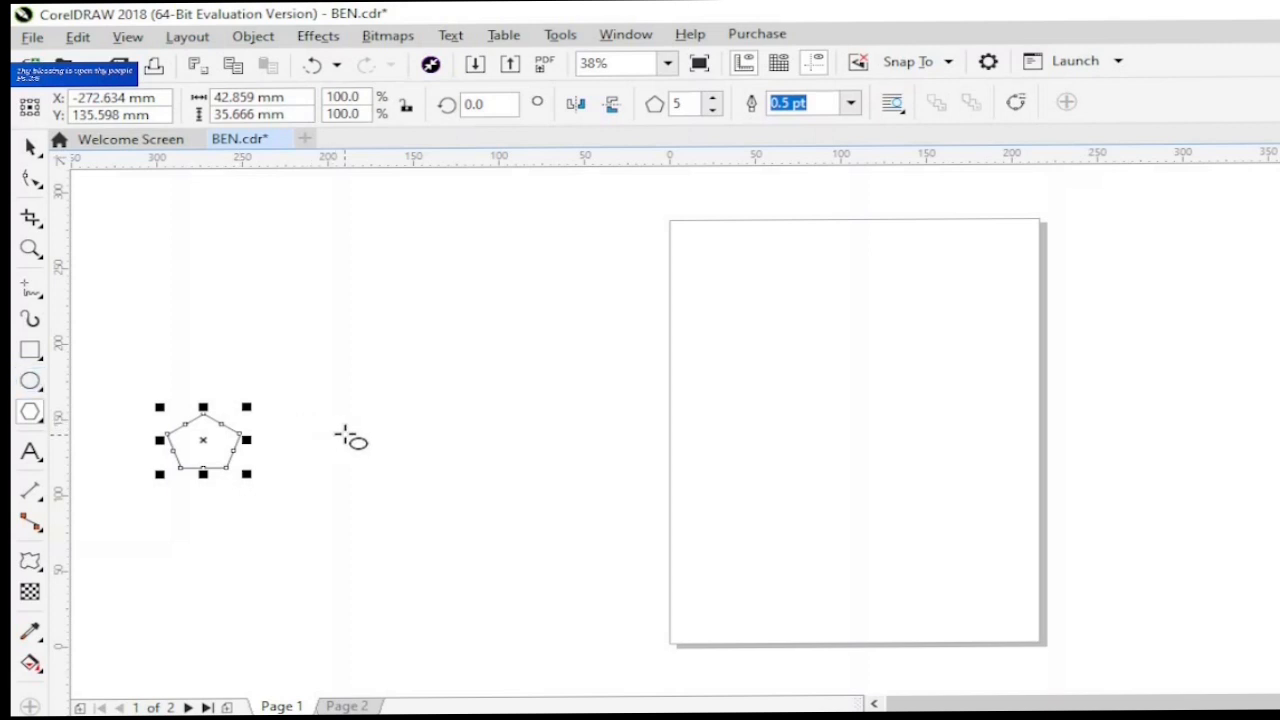
drag(344, 414, 432, 492)
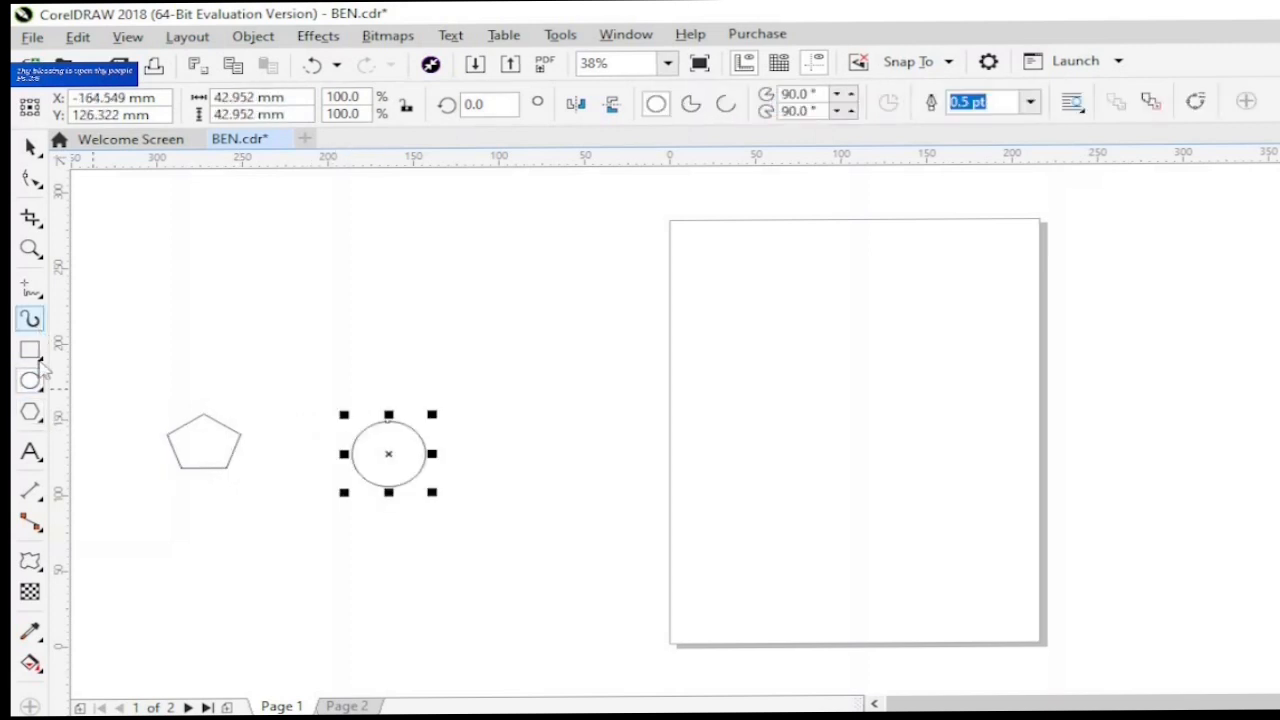
click(30, 455)
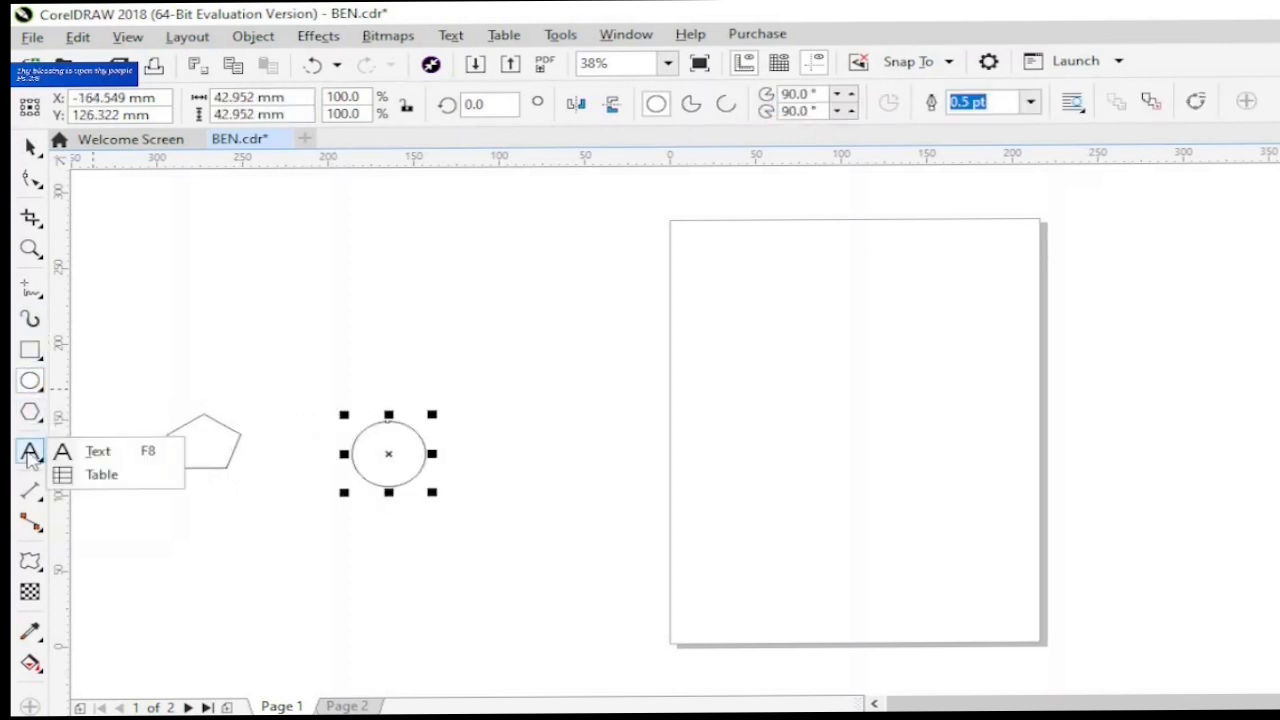
click(105, 449)
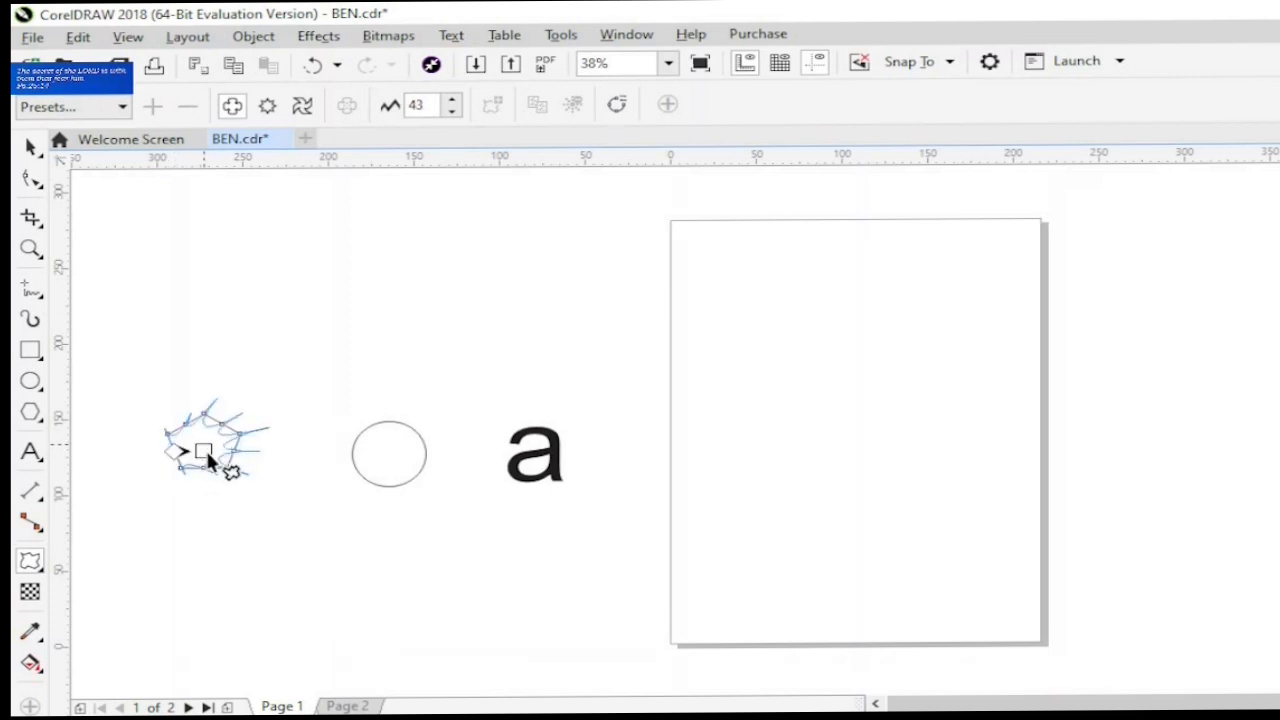
- Distort the pentagon and the circle with Push and Pull, at amplitudes of about 132 and -73, with each distortion centre near or above the shape's top
drag(205, 448, 292, 436)
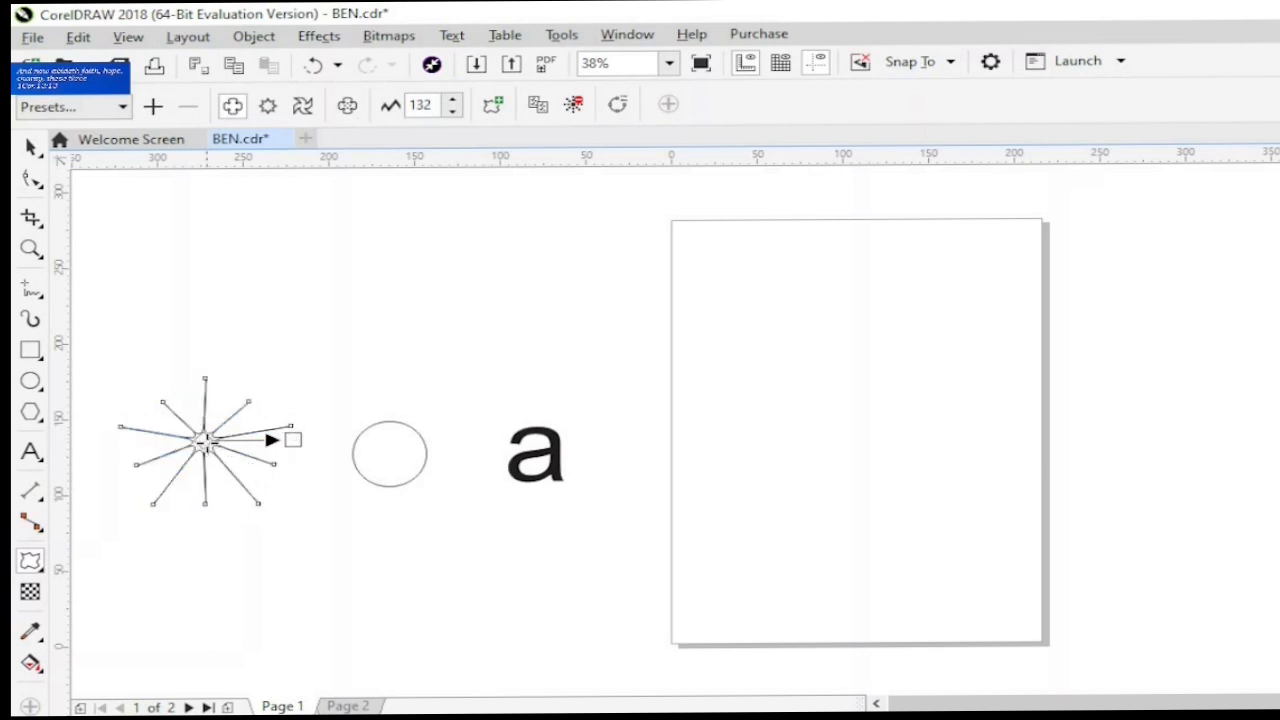
drag(204, 441, 203, 378)
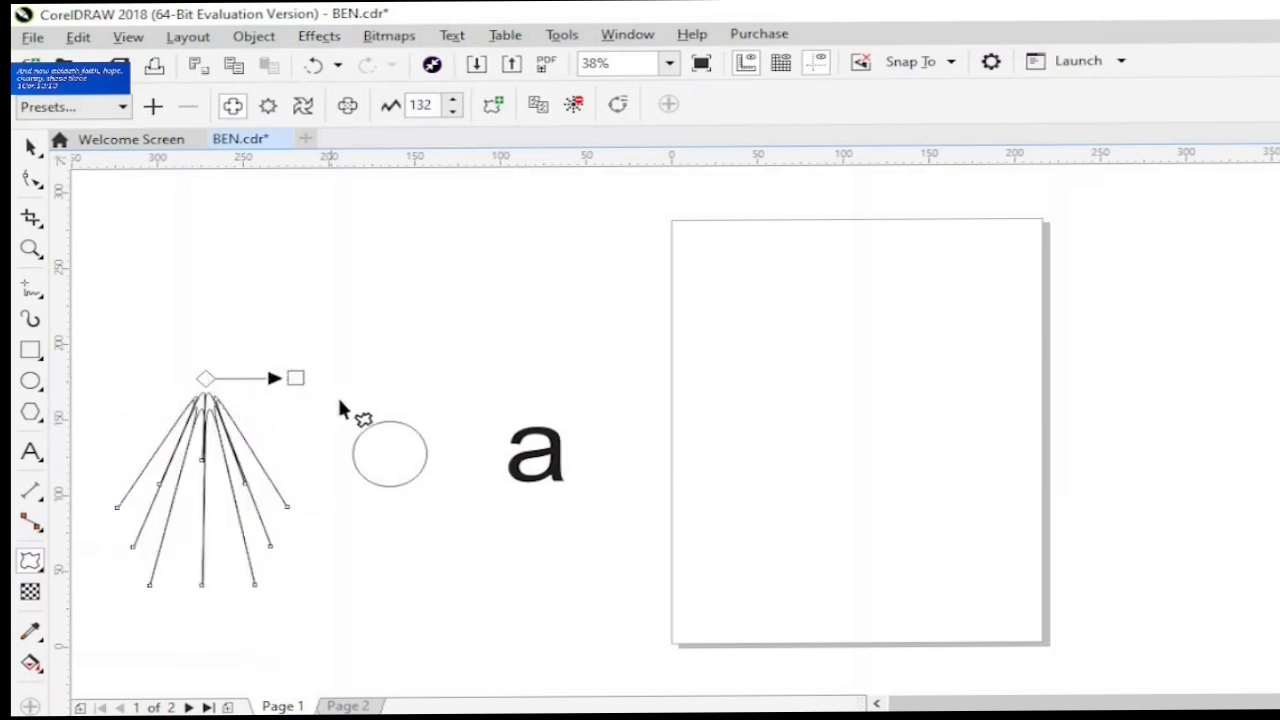
click(371, 436)
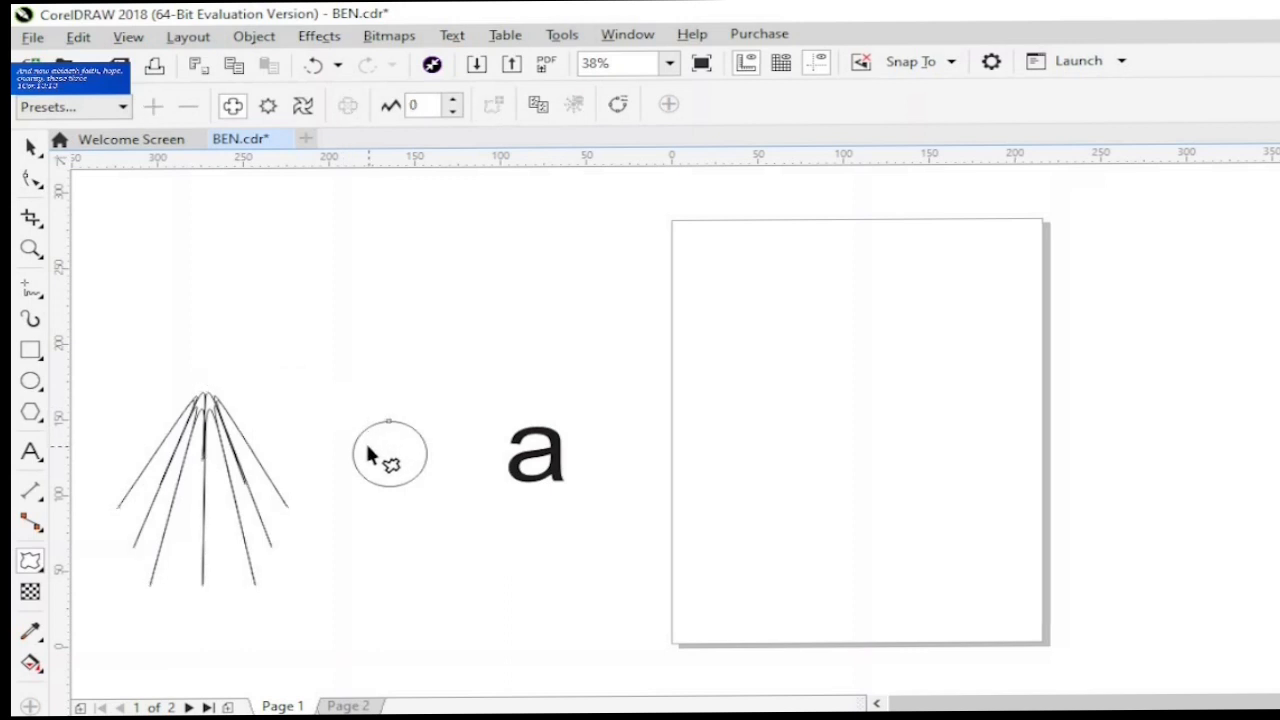
drag(390, 428, 339, 347)
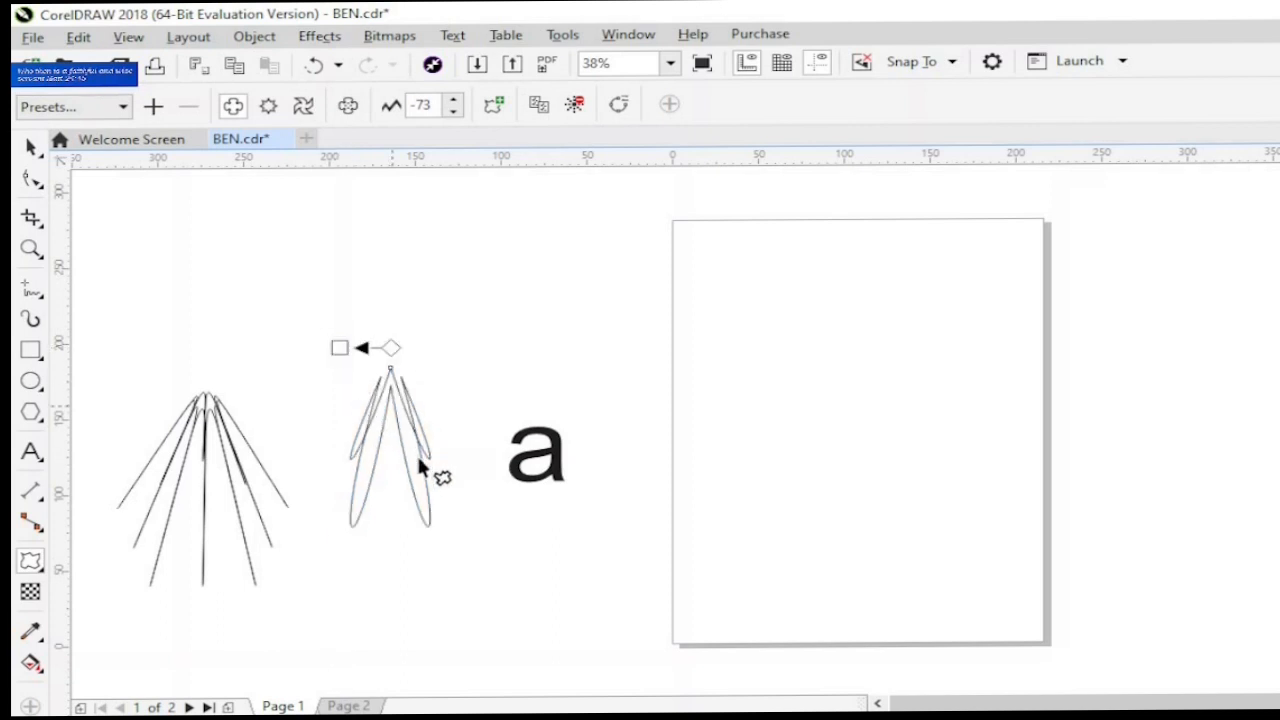
- Distort the letter "a" into a starburst with Push and Pull from its centre, at an amplitude of about 77
click(520, 482)
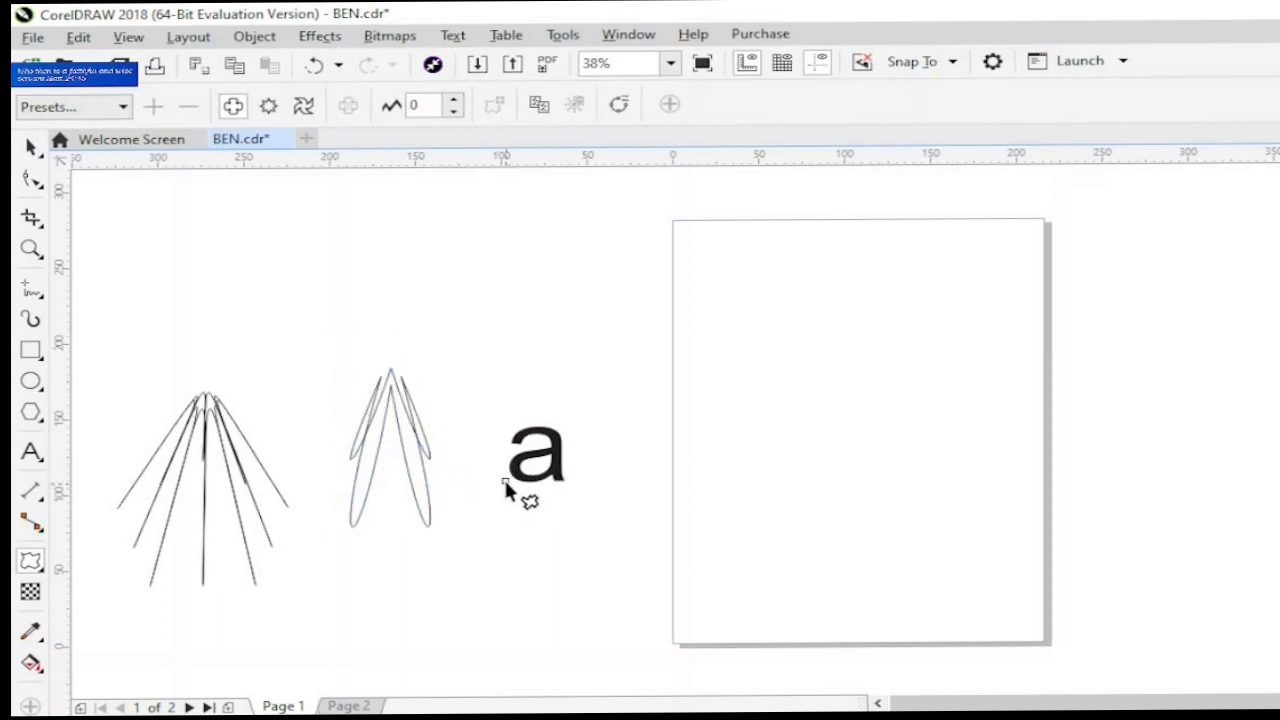
drag(505, 482, 538, 457)
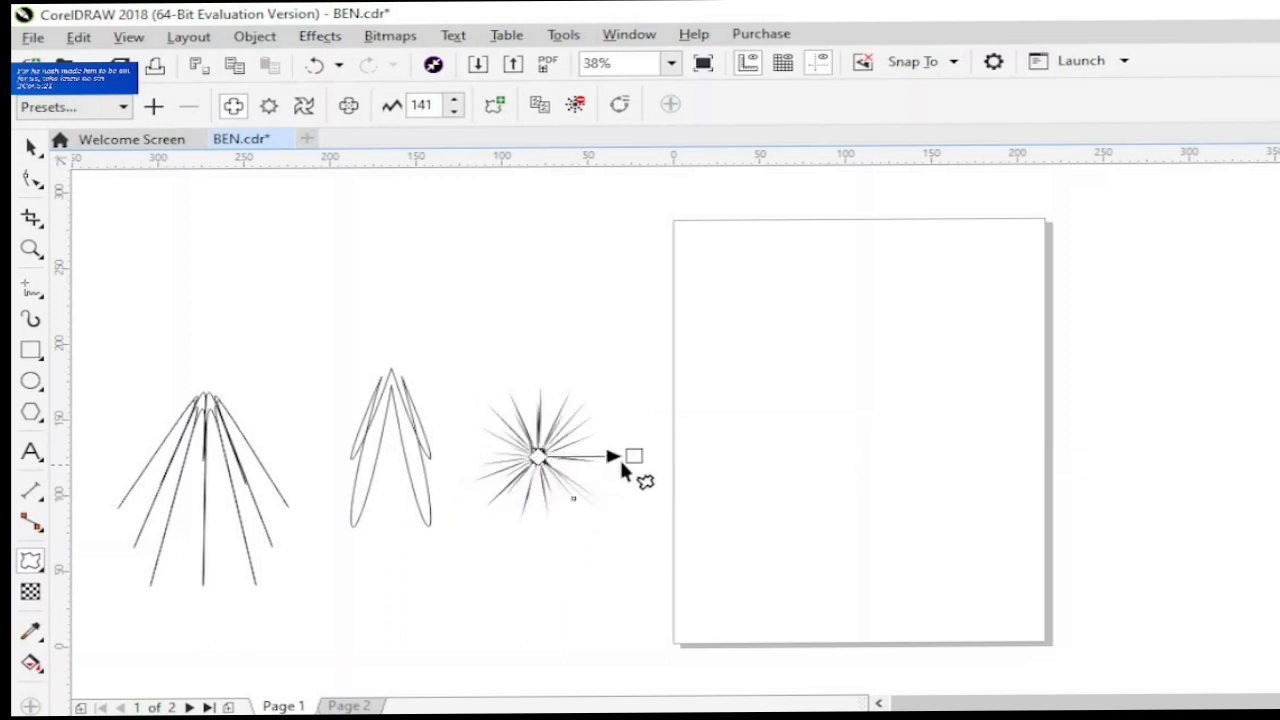
drag(630, 456, 590, 456)
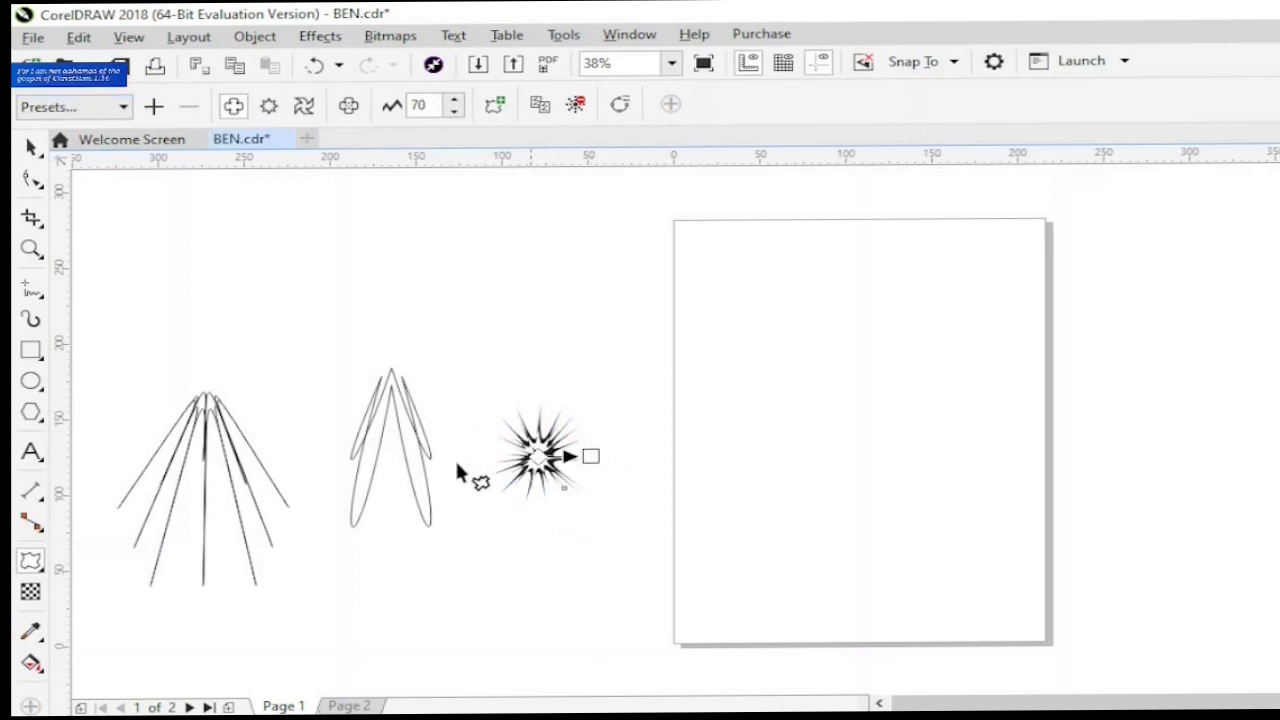
- Select the starburst letter and fill it with red
click(31, 249)
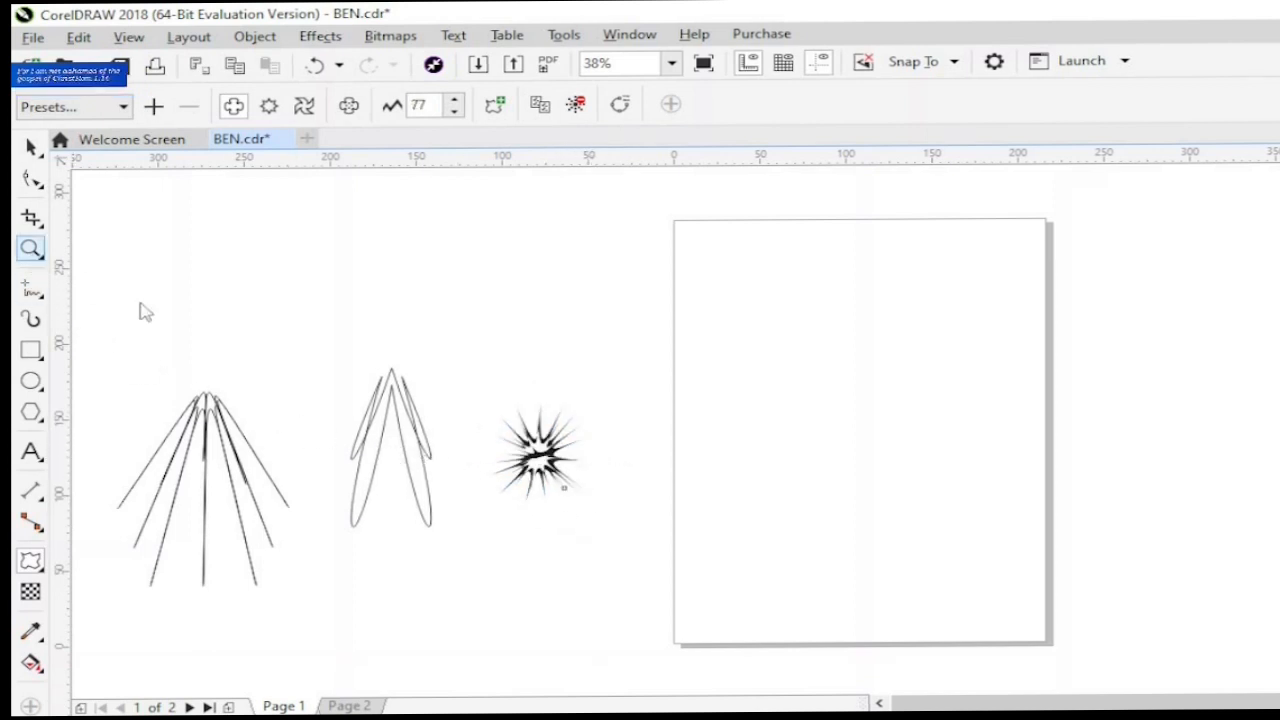
drag(471, 386, 628, 536)
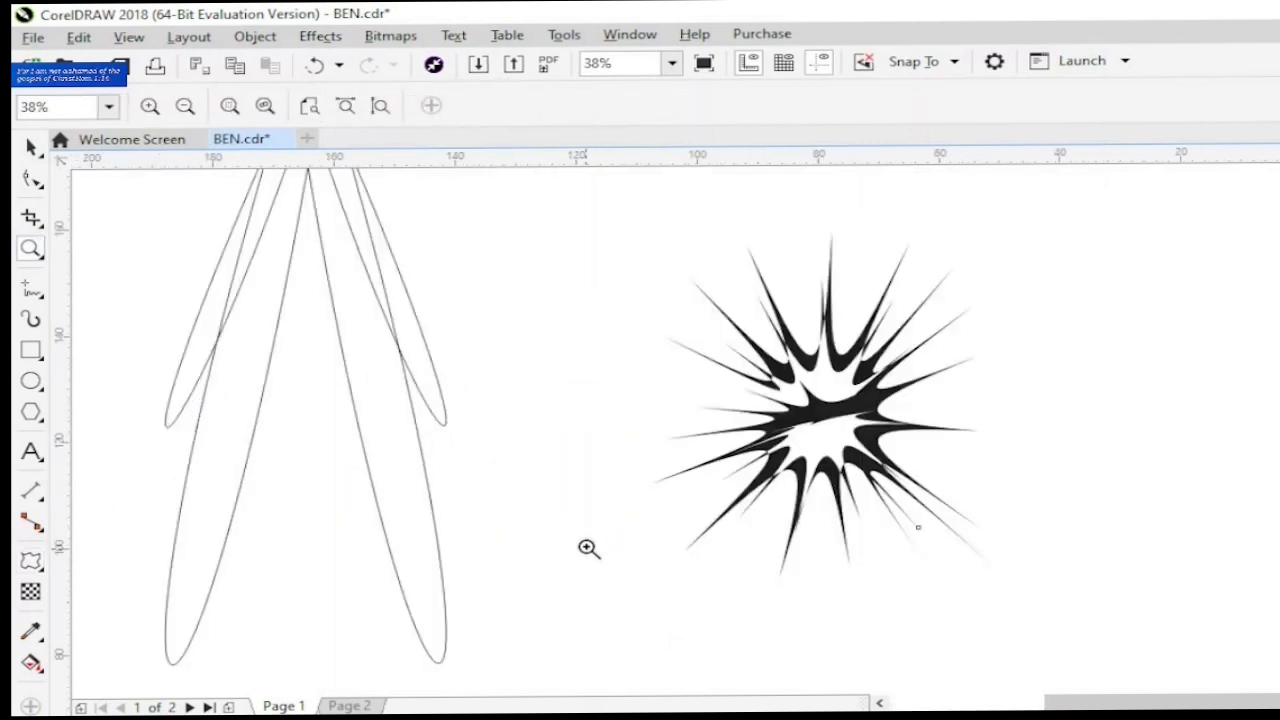
click(31, 147)
click(710, 367)
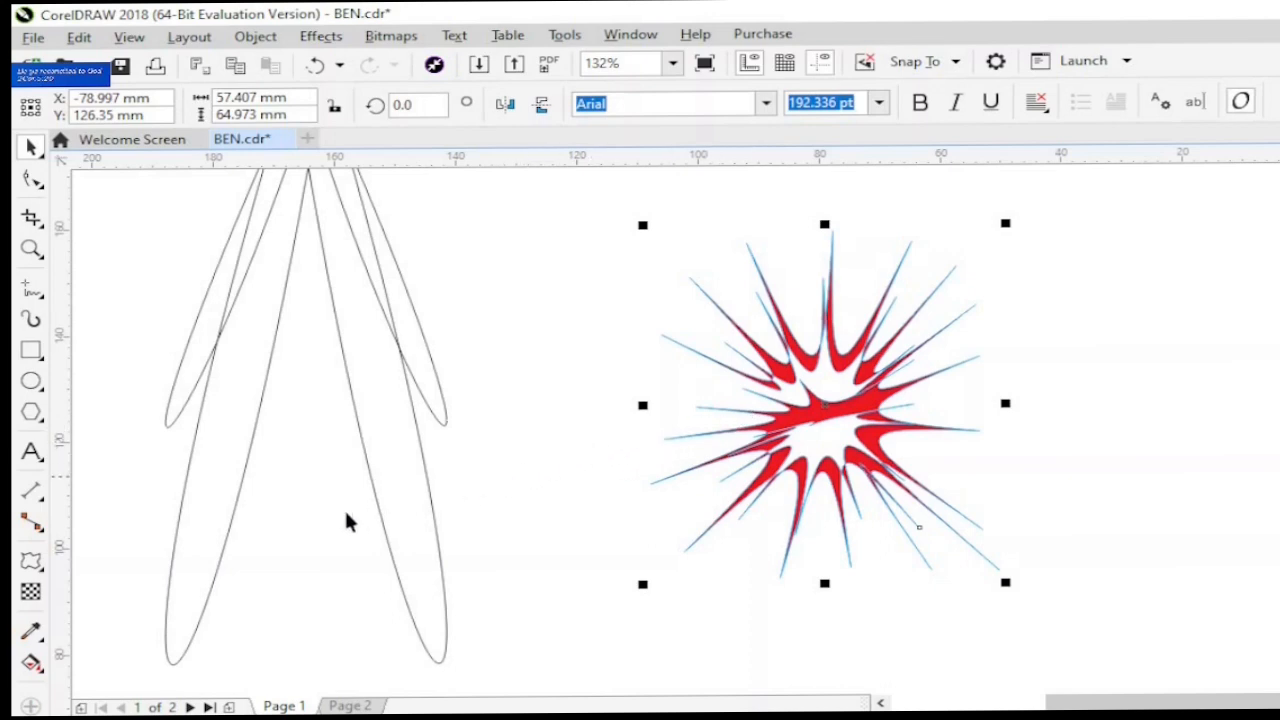
scroll(206, 464, down, 2)
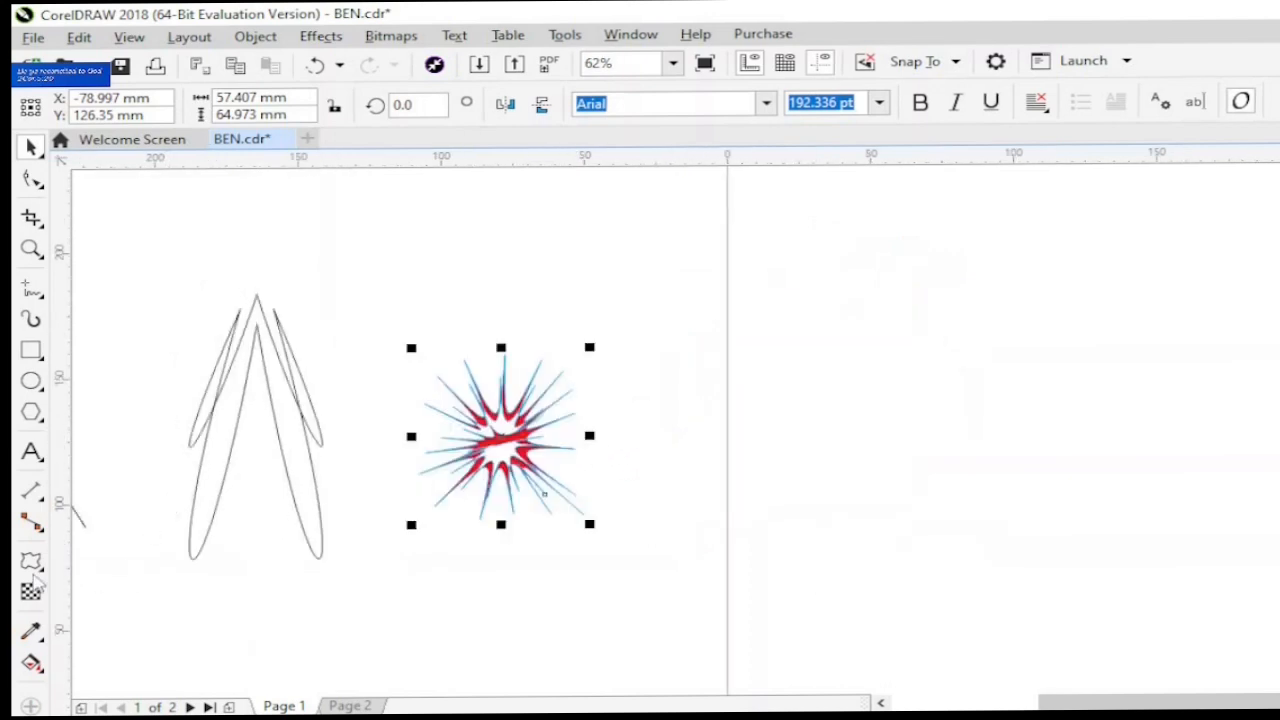
- Delete the distorted circle and the red starburst, and draw a pentagon about 47 by 39 mm in their place
click(42, 568)
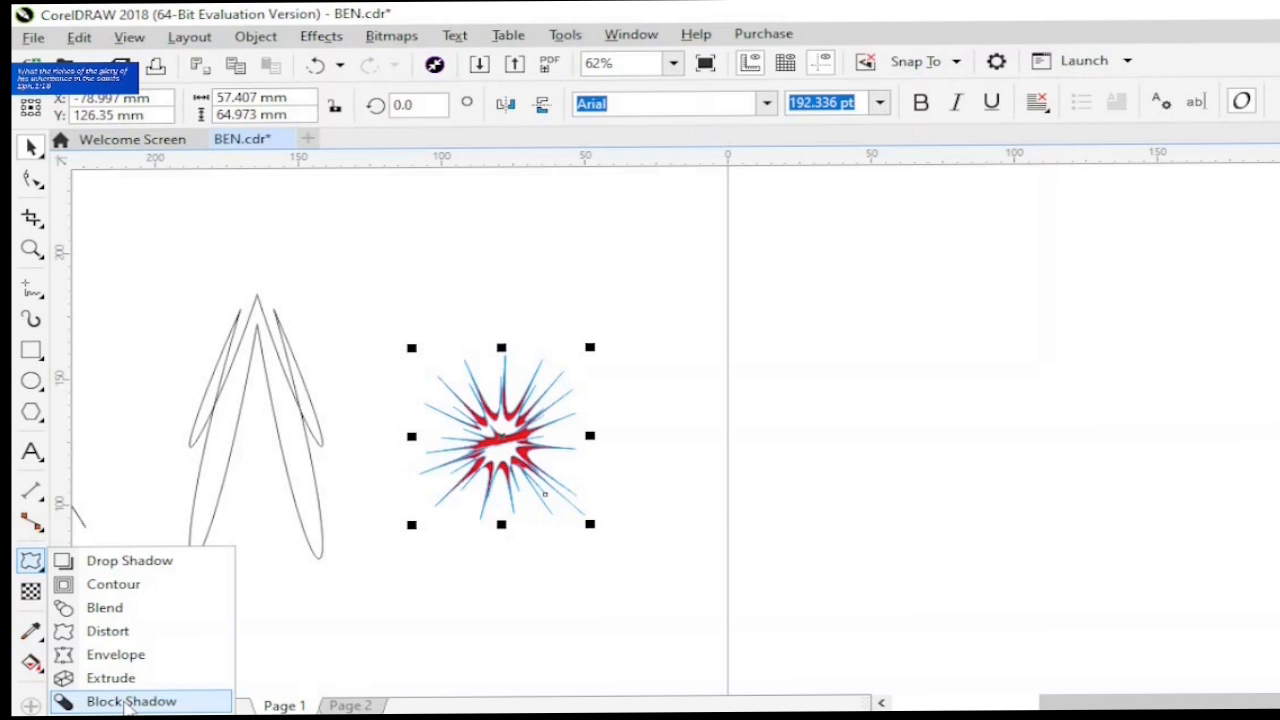
click(306, 608)
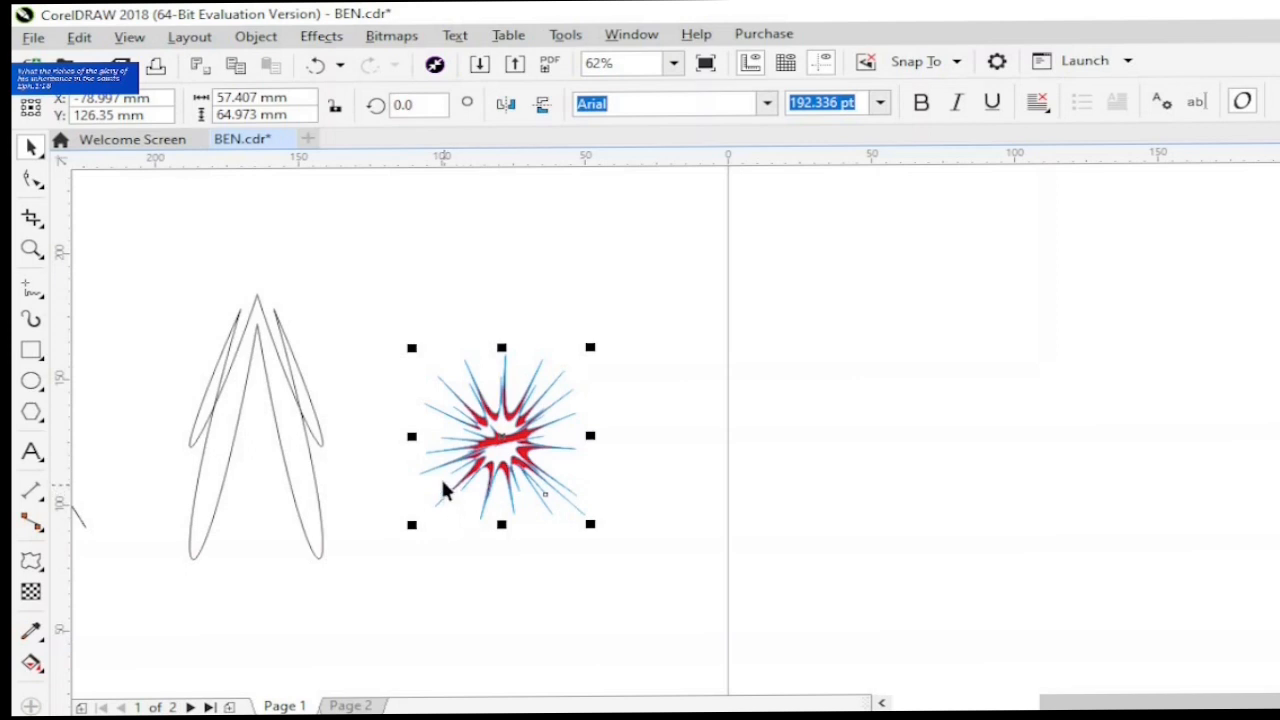
click(423, 332)
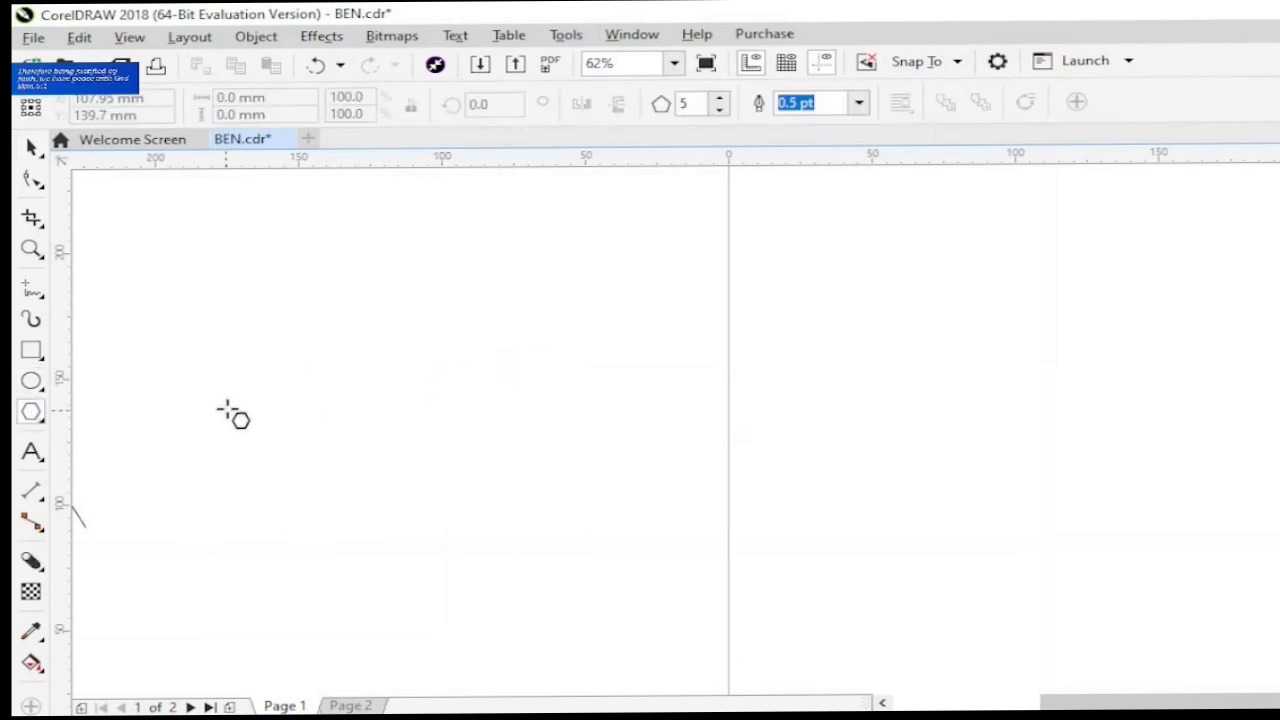
drag(228, 408, 370, 516)
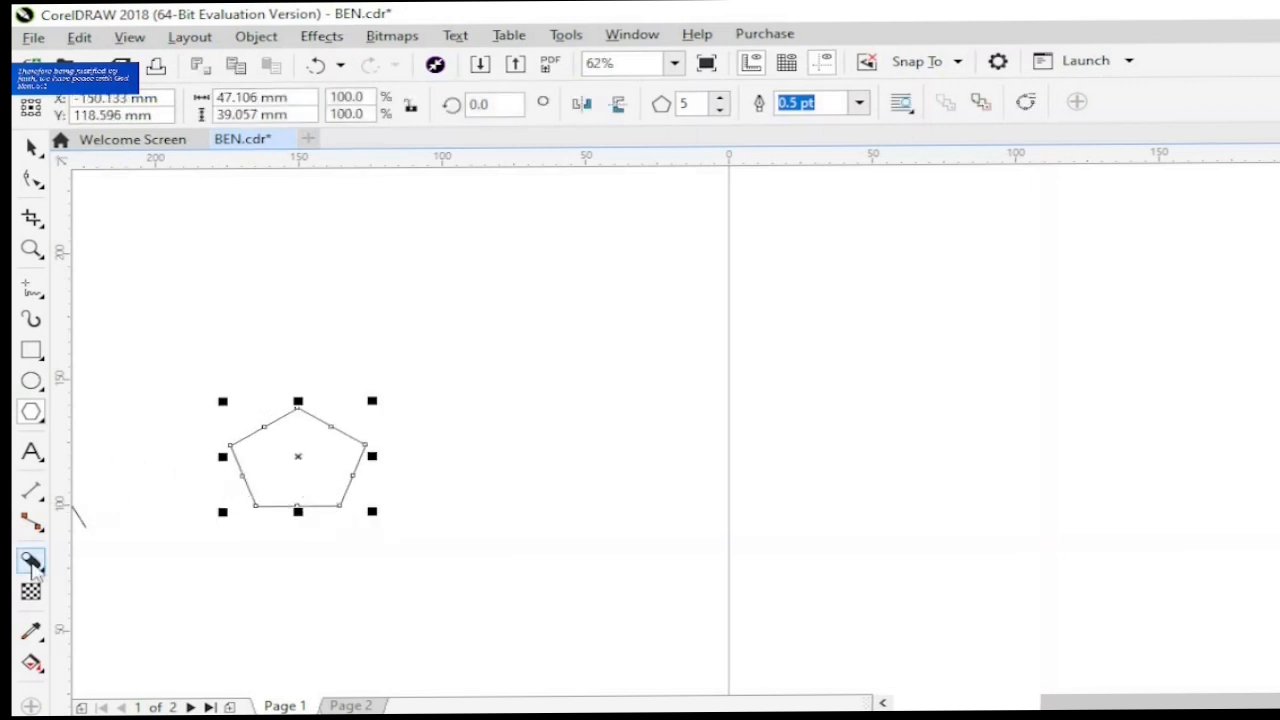
- Add a black block shadow to the pentagon, about 10.7 mm deep at a direction of about 356°
click(31, 562)
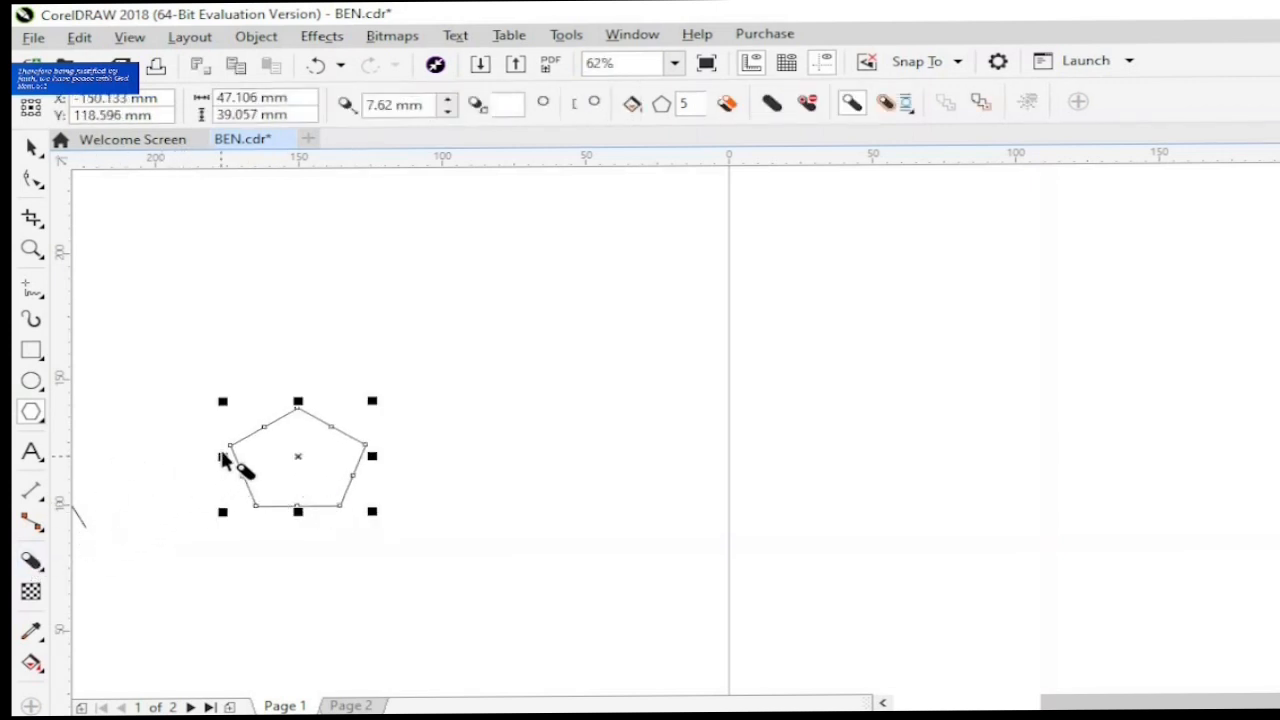
mouse_move(229, 453)
mouse_down()
mouse_move(394, 486)
mouse_move(353, 463)
mouse_up()
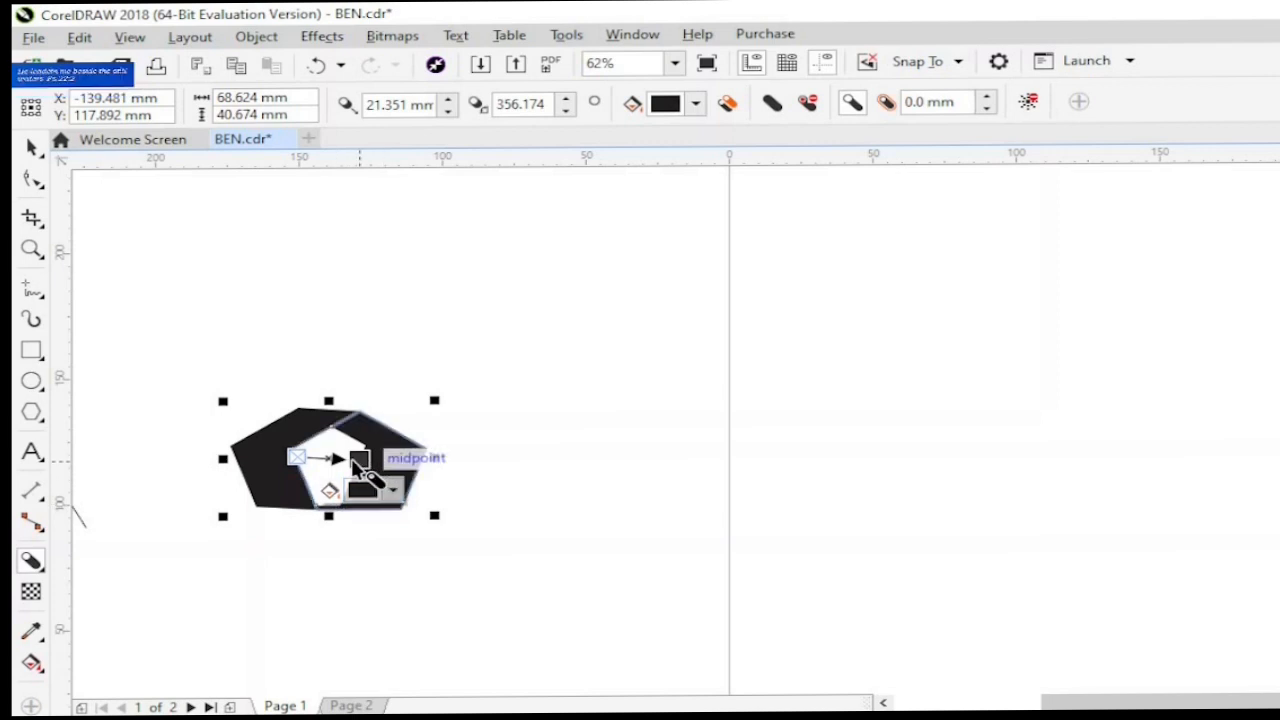
drag(360, 463, 338, 470)
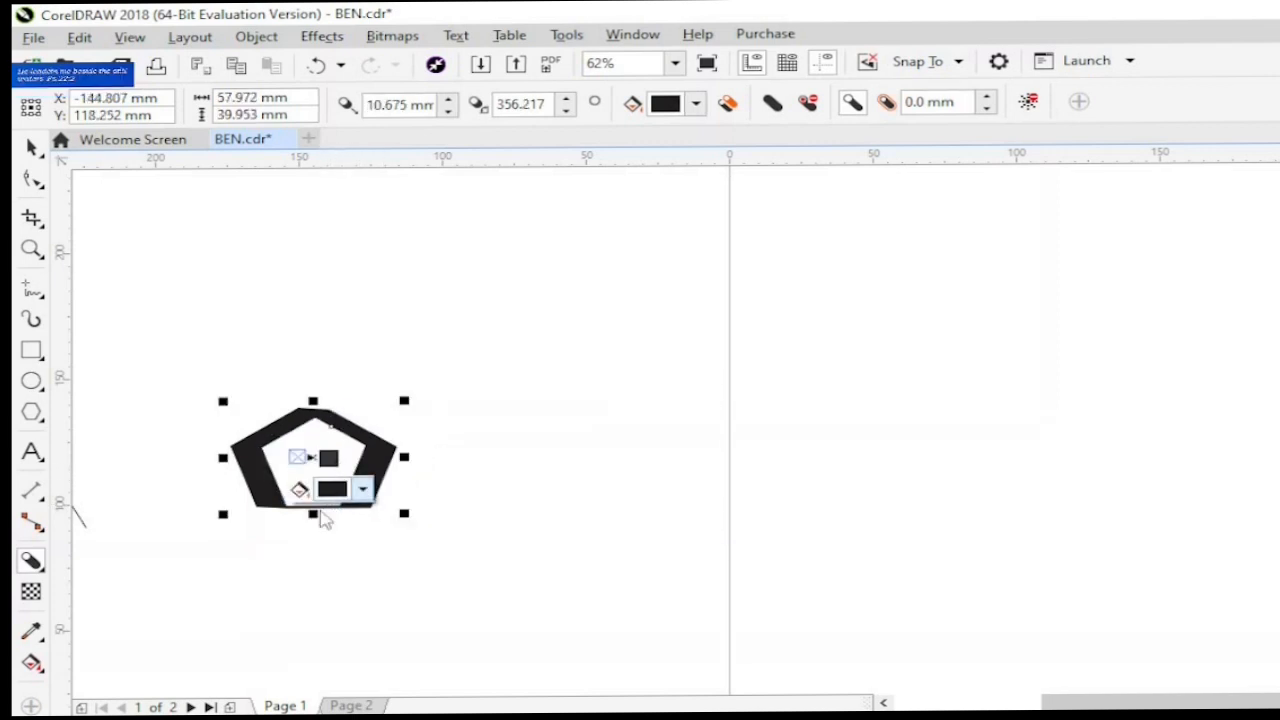
click(37, 566)
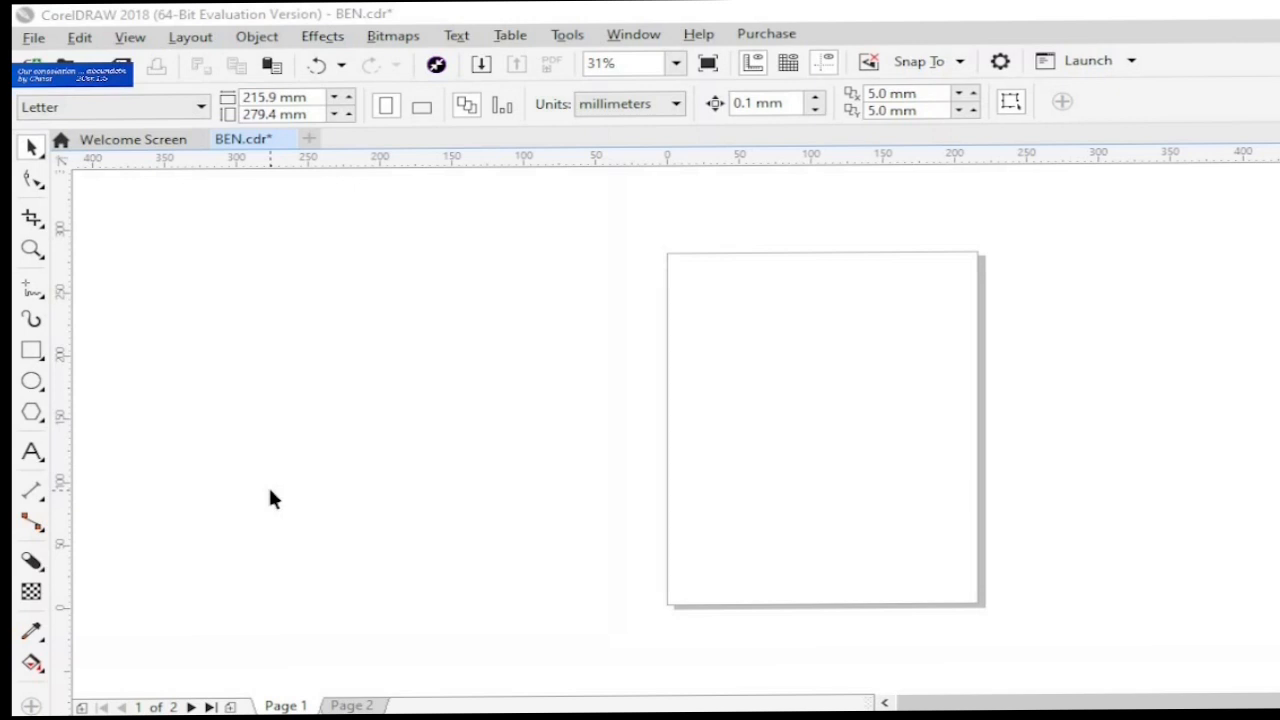
- Draw a rectangle about 136 by 121 mm outside the page and fill it with magenta
click(30, 352)
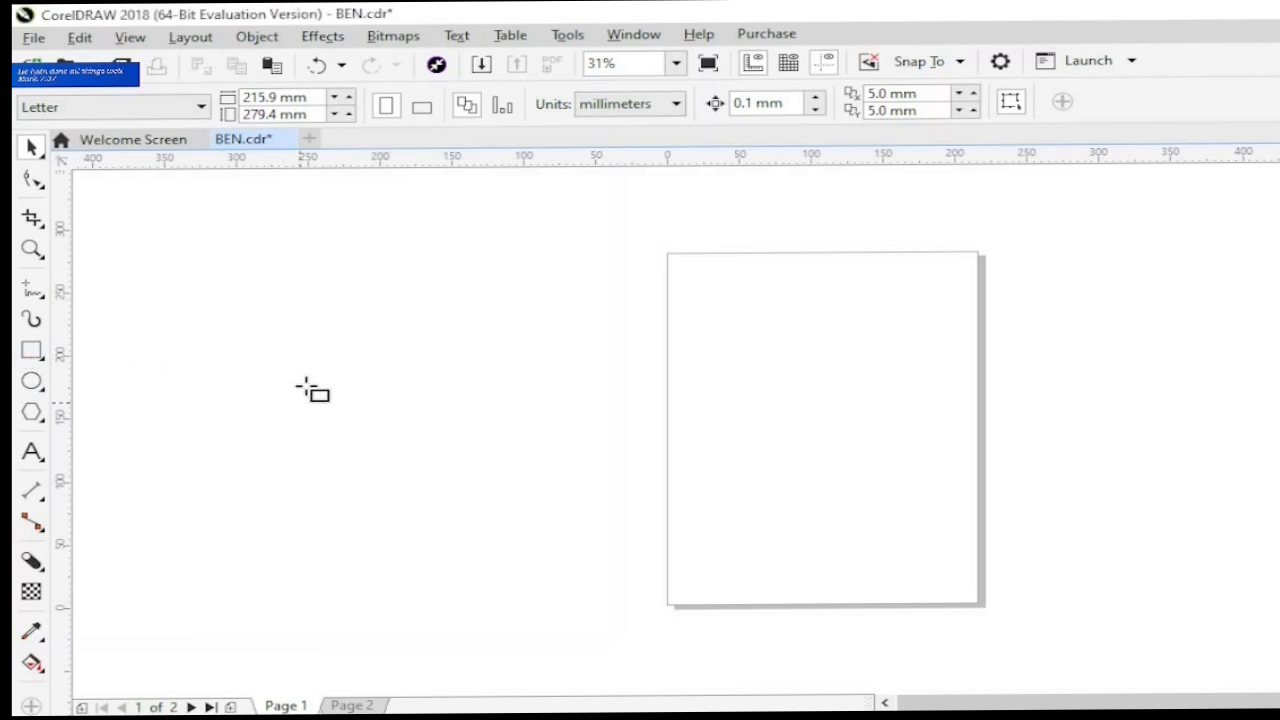
mouse_move(306, 385)
mouse_down()
mouse_move(329, 451)
mouse_move(502, 537)
mouse_up()
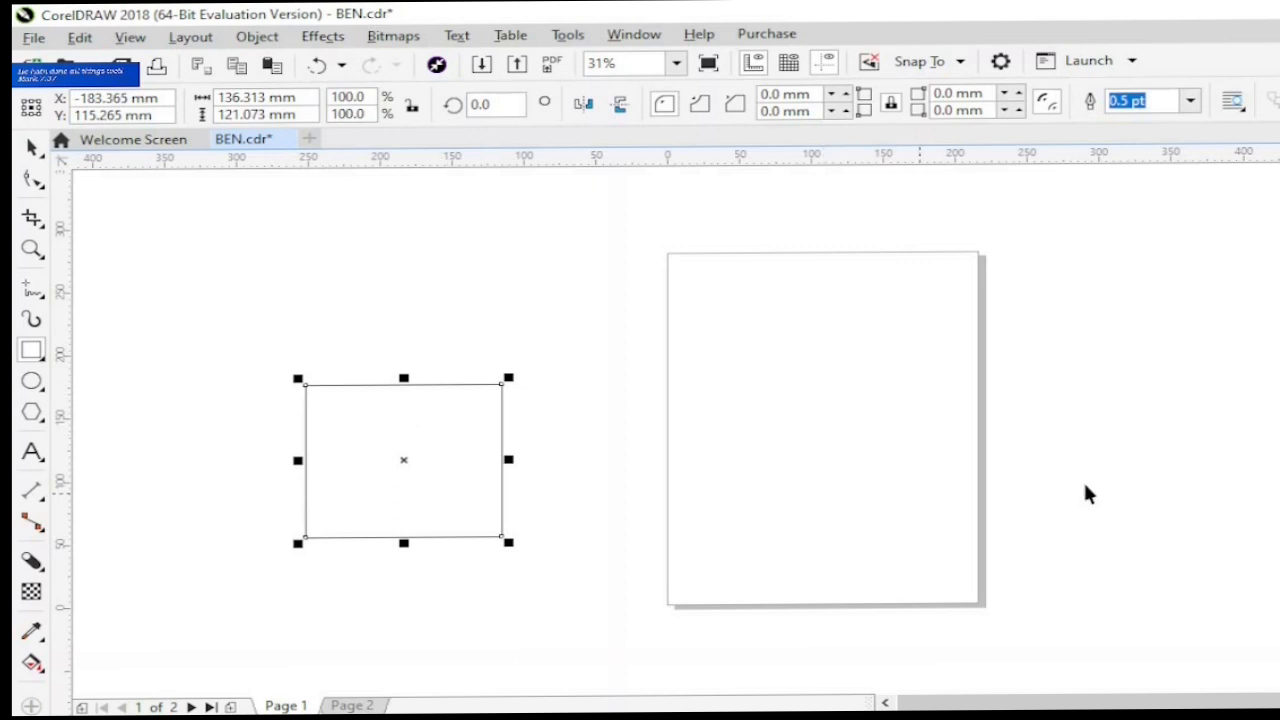
key(space)
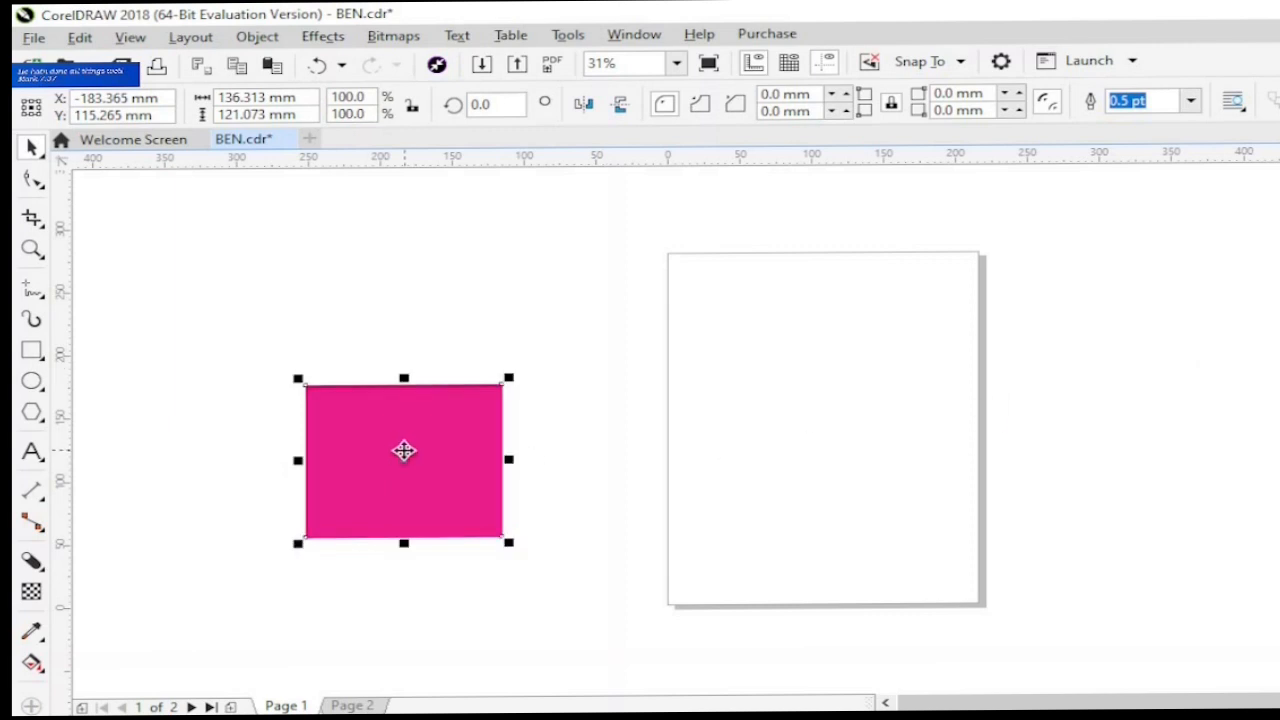
- Move the magenta rectangle across the page's left edge and place a cyan-filled copy beside it on the page
drag(401, 457, 877, 461)
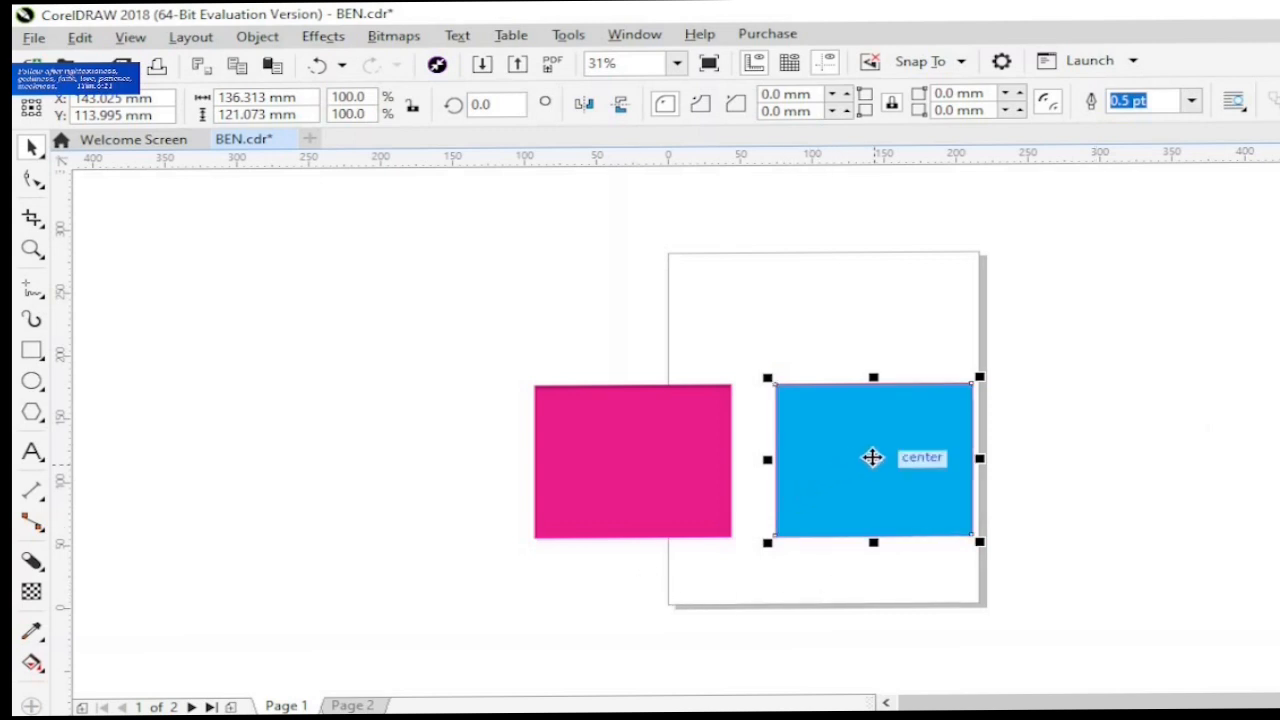
- Move the cyan rectangle exactly over the magenta one and fade it out downward with a linear transparency at about -89.7°
drag(848, 461, 632, 462)
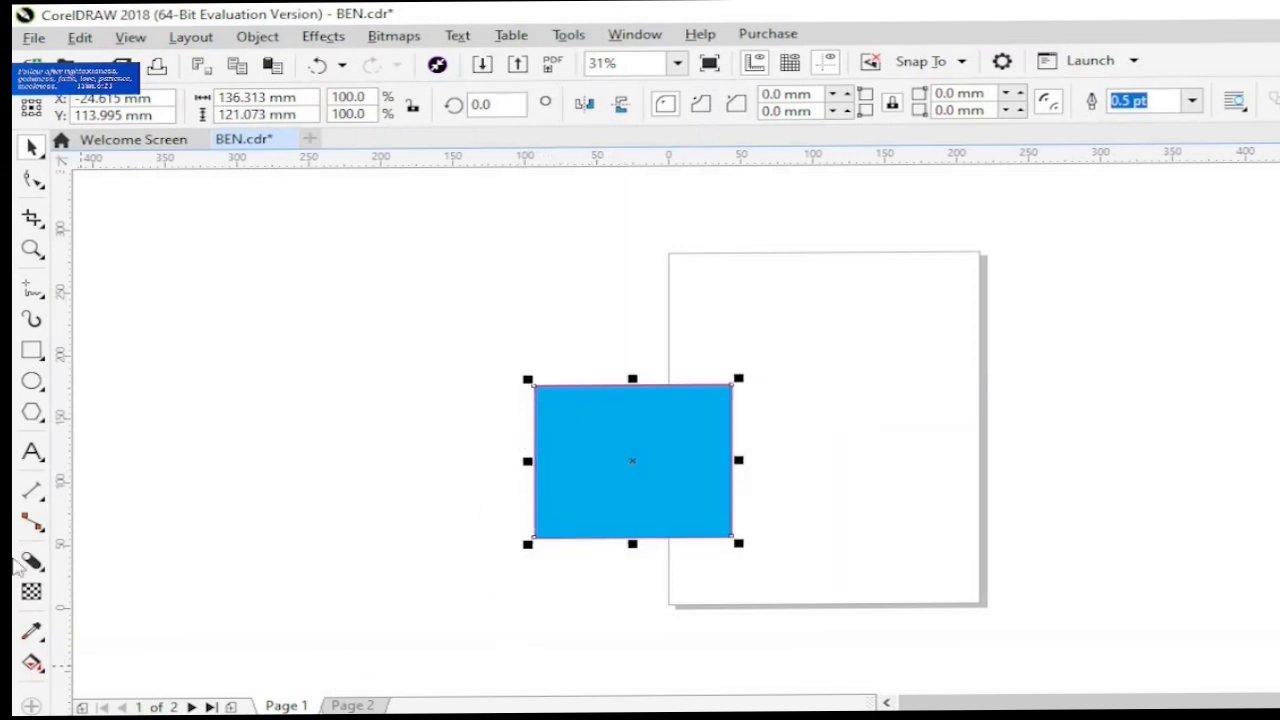
click(31, 591)
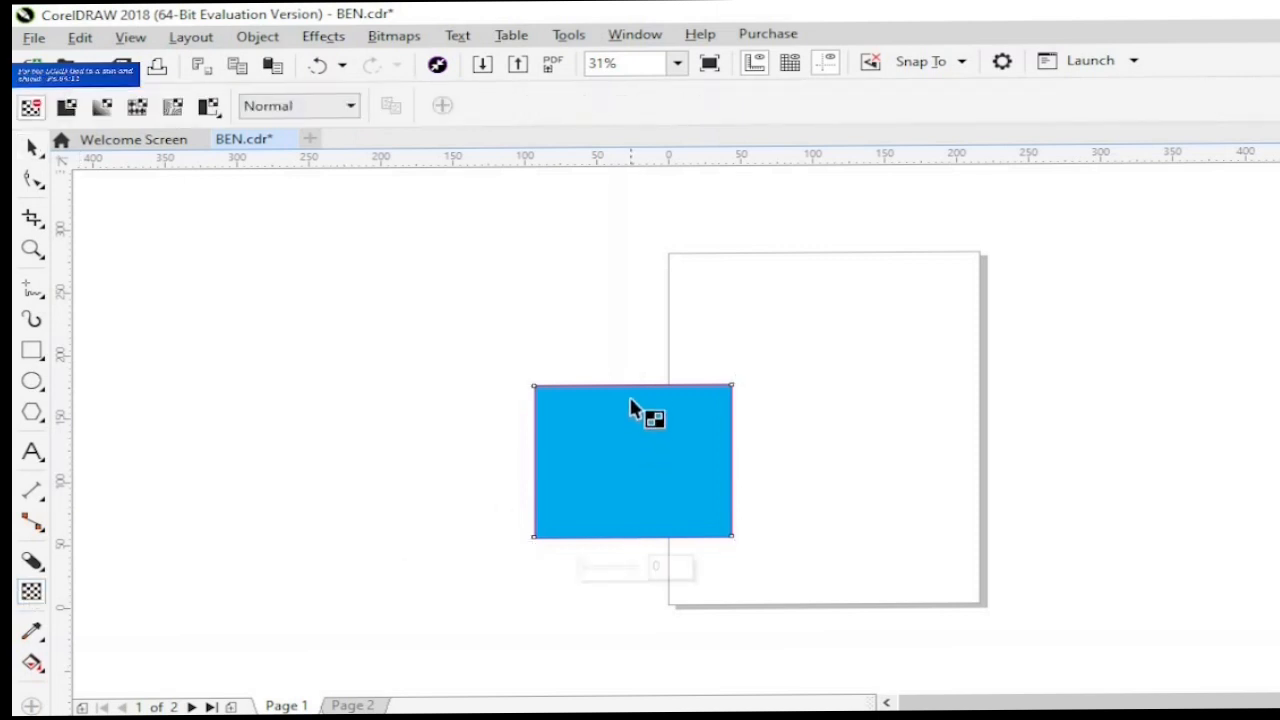
drag(633, 385, 634, 554)
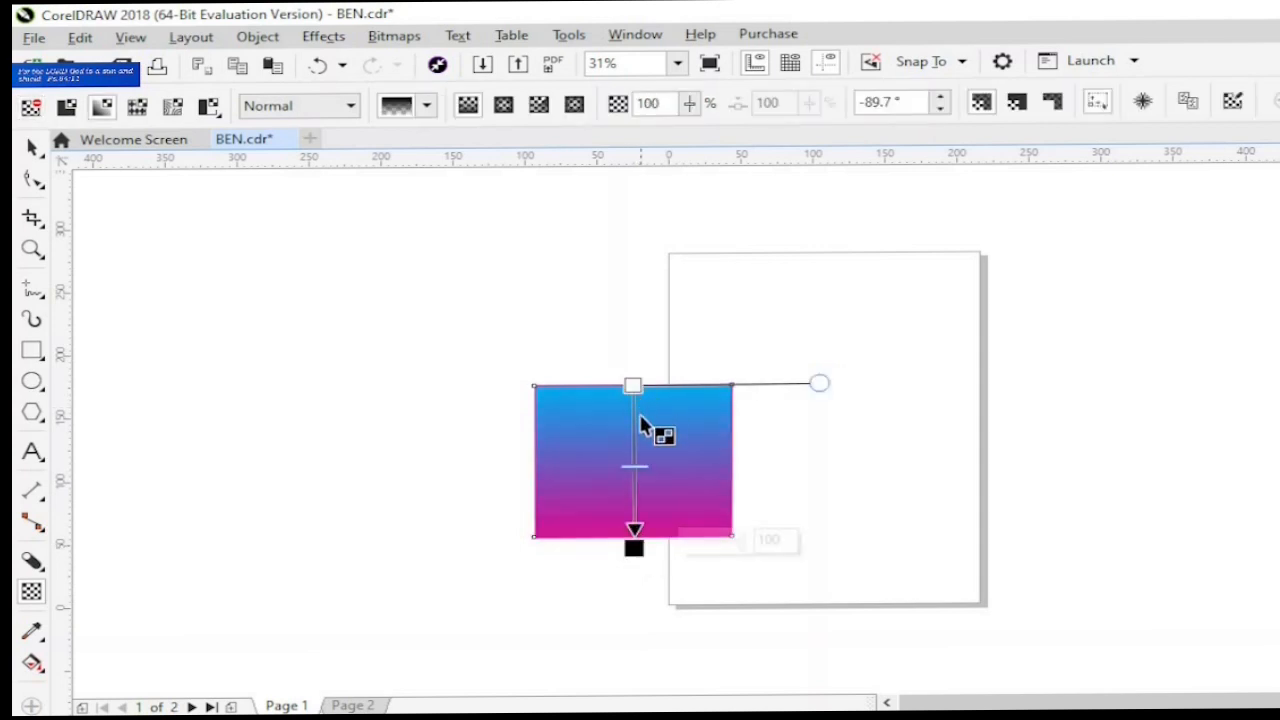
drag(633, 469, 633, 452)
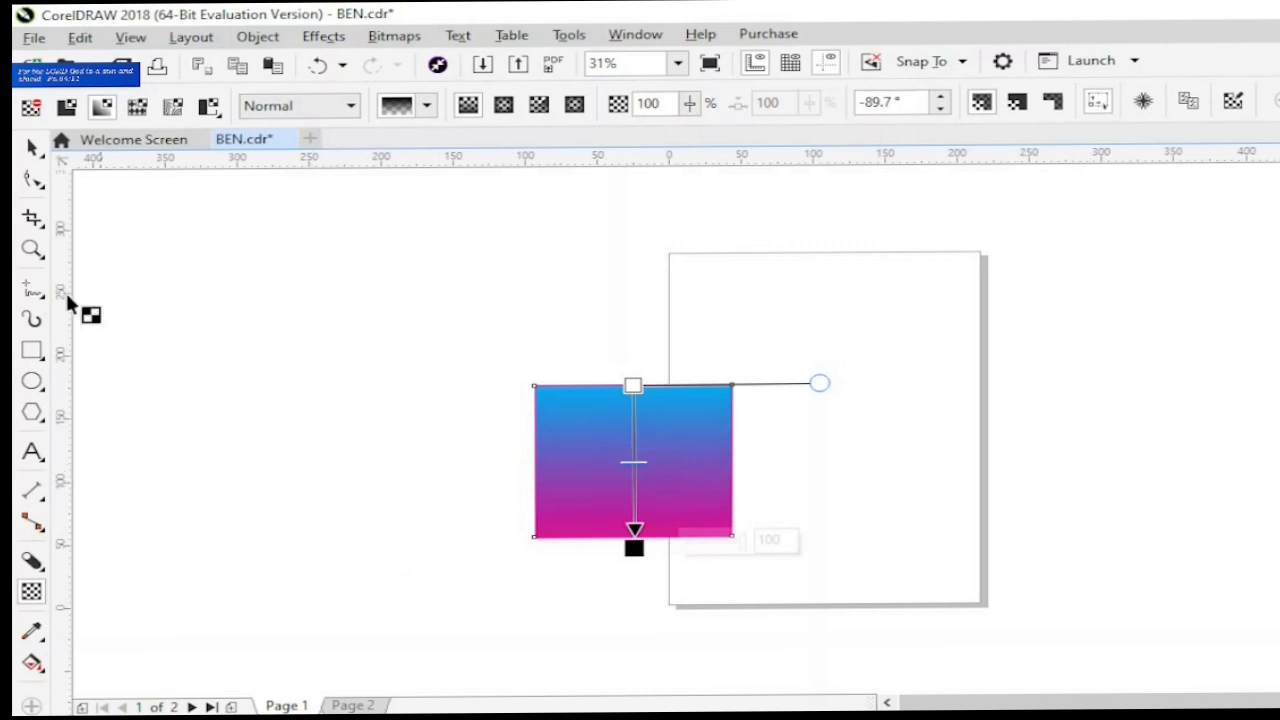
click(32, 147)
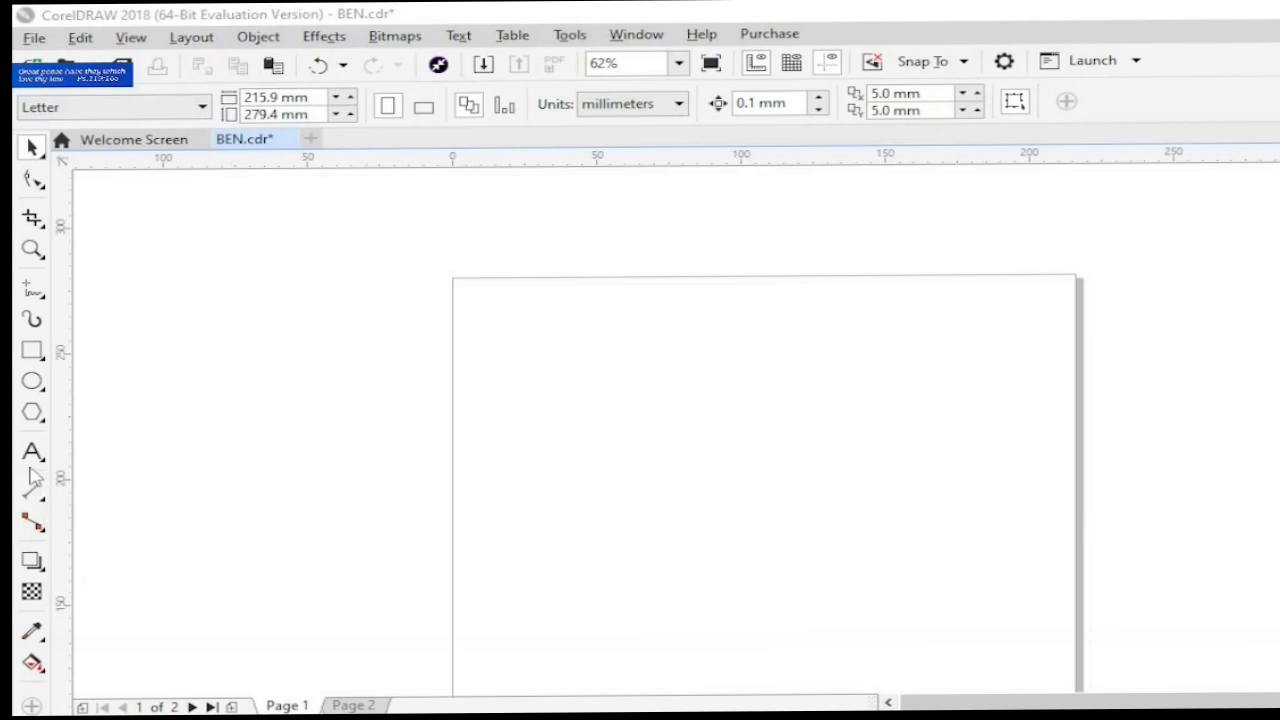
- Draw a small rectangle across the page's left edge and give it a downward drop shadow coloured muted purple (C41 M62 Y11 K0)
click(32, 350)
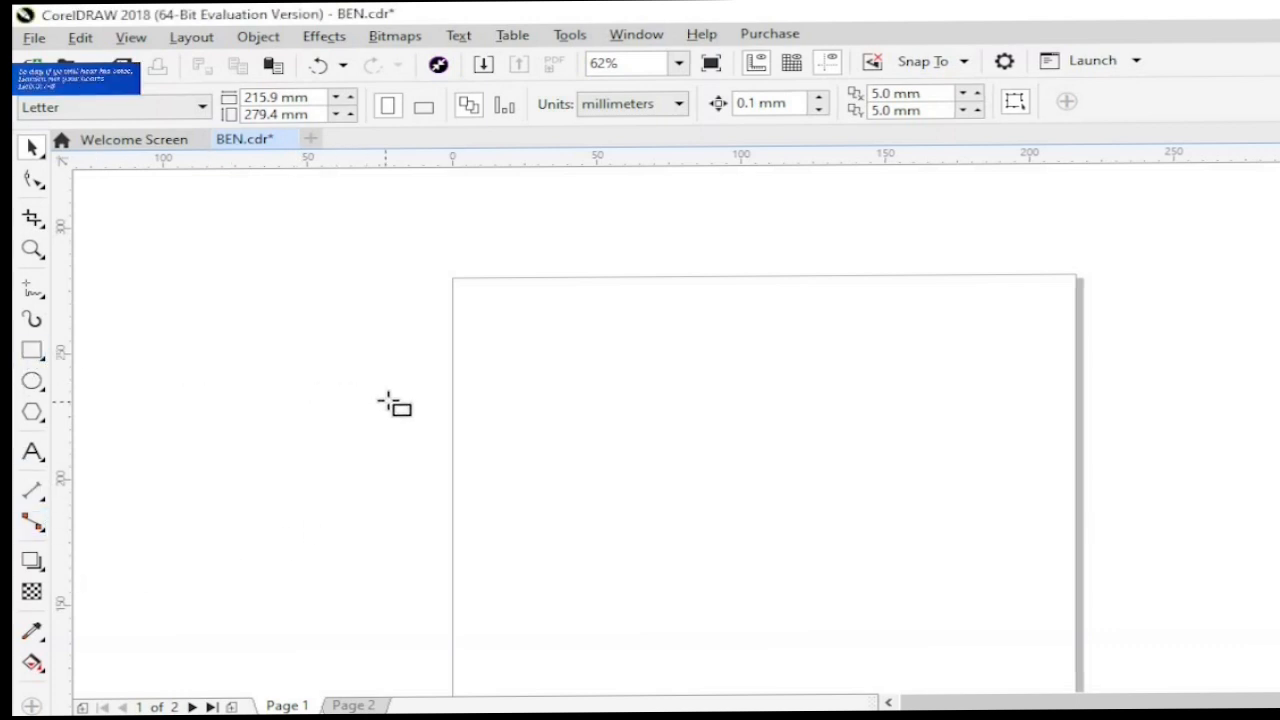
drag(388, 399, 466, 501)
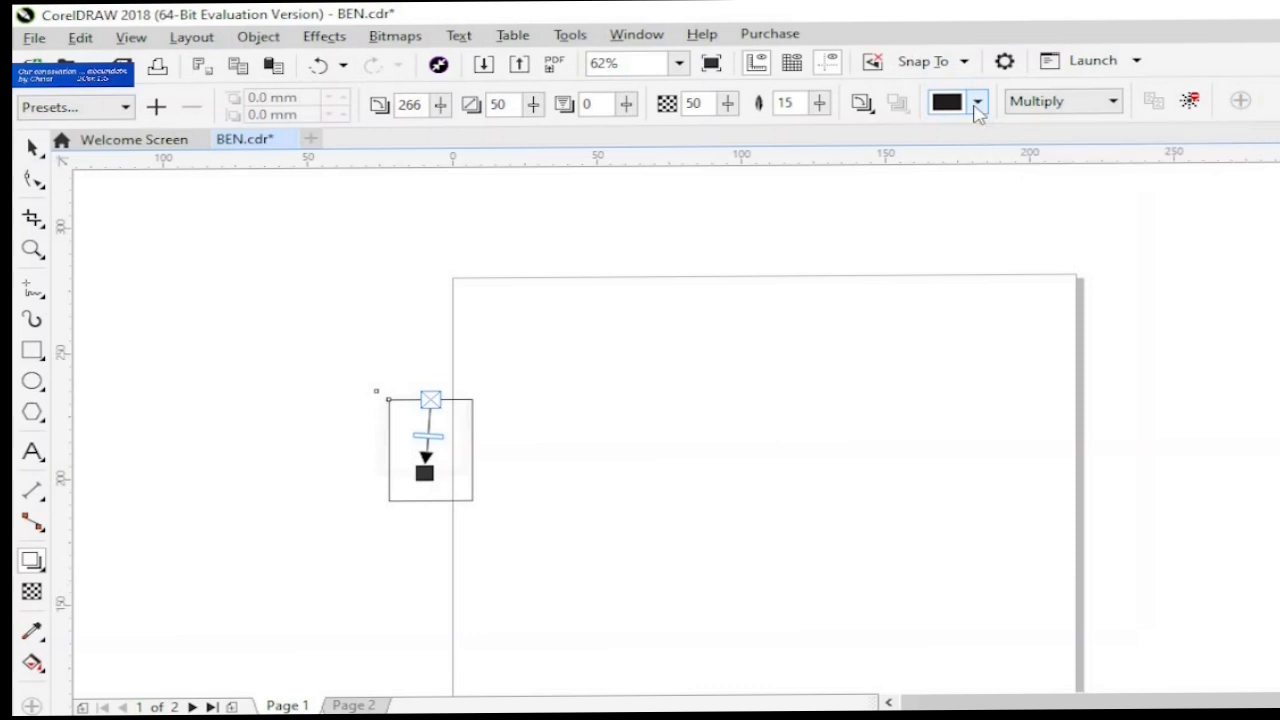
click(975, 103)
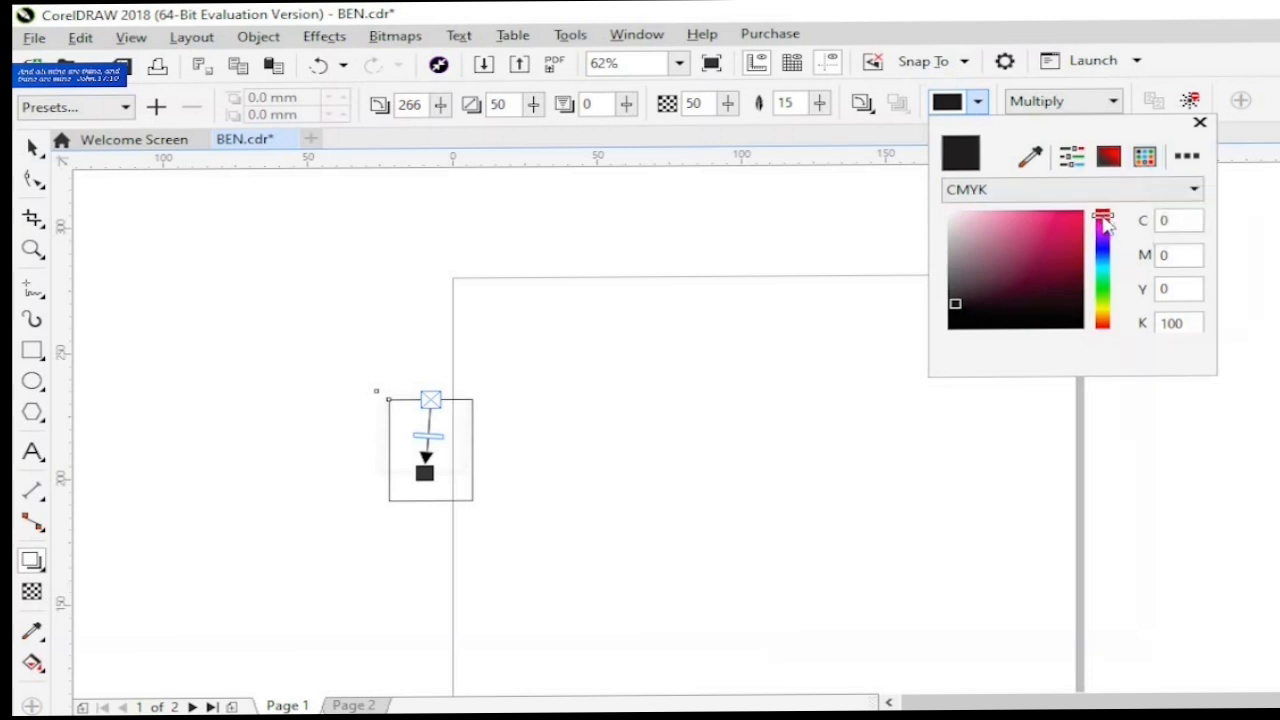
drag(1104, 220, 1113, 236)
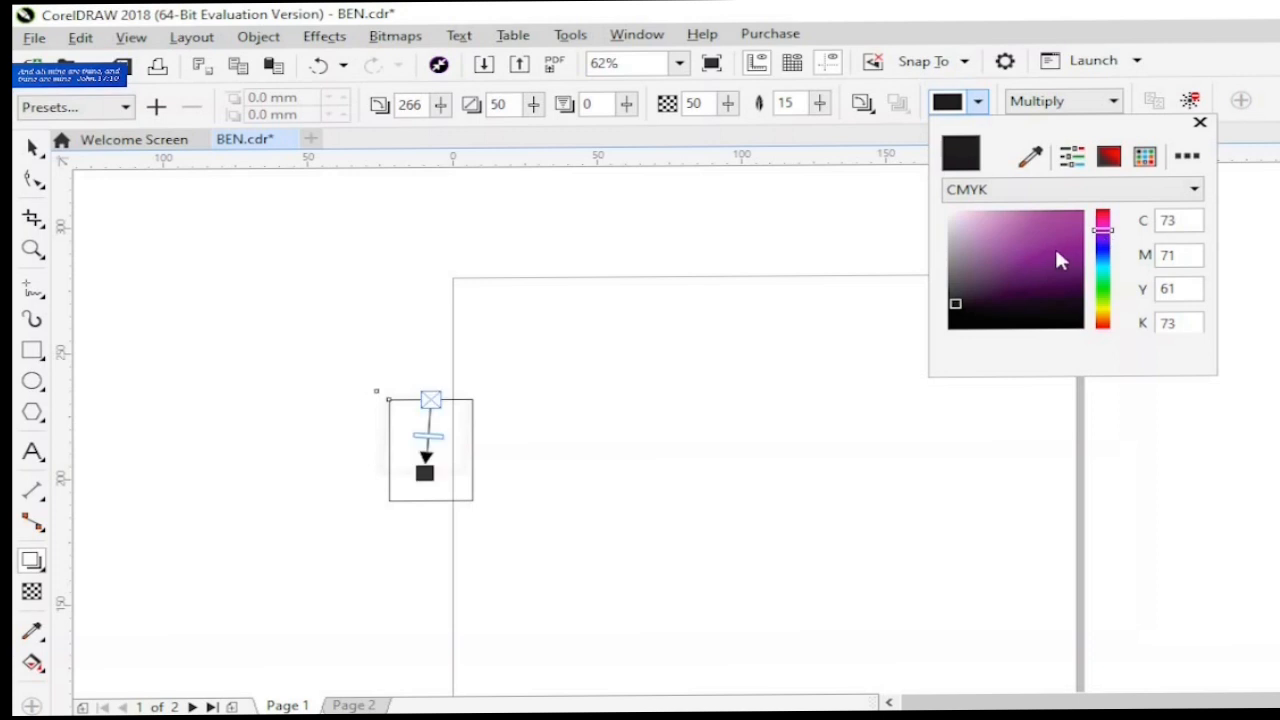
drag(1056, 252, 1018, 255)
drag(1005, 254, 985, 250)
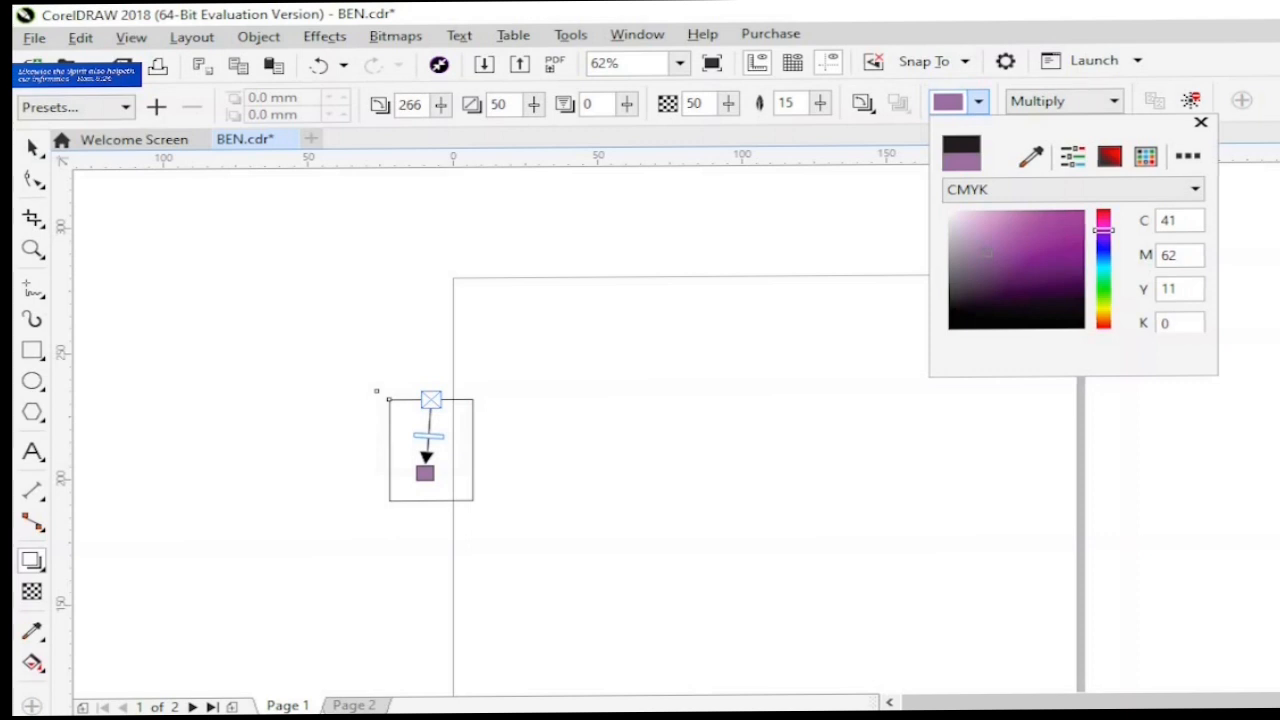
click(250, 604)
- Draw a second, slightly larger rectangle on the page, apart from the one with the drop shadow
click(32, 351)
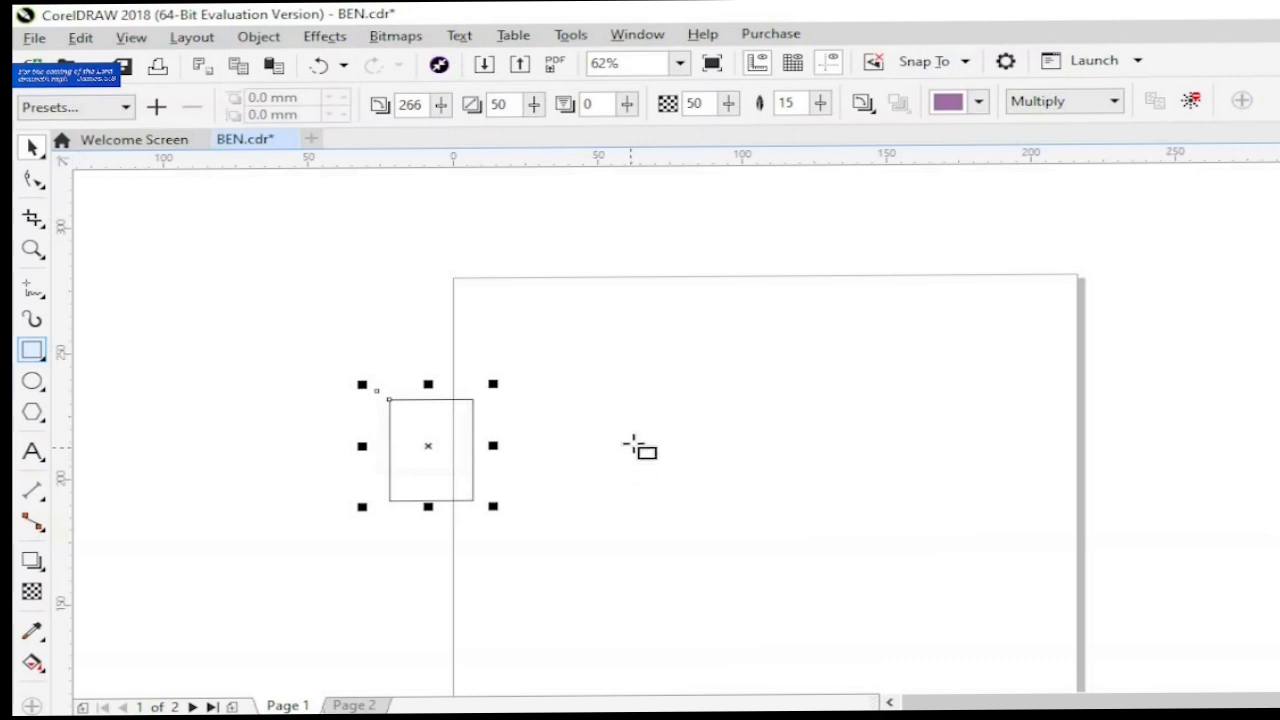
drag(628, 443, 737, 577)
click(33, 148)
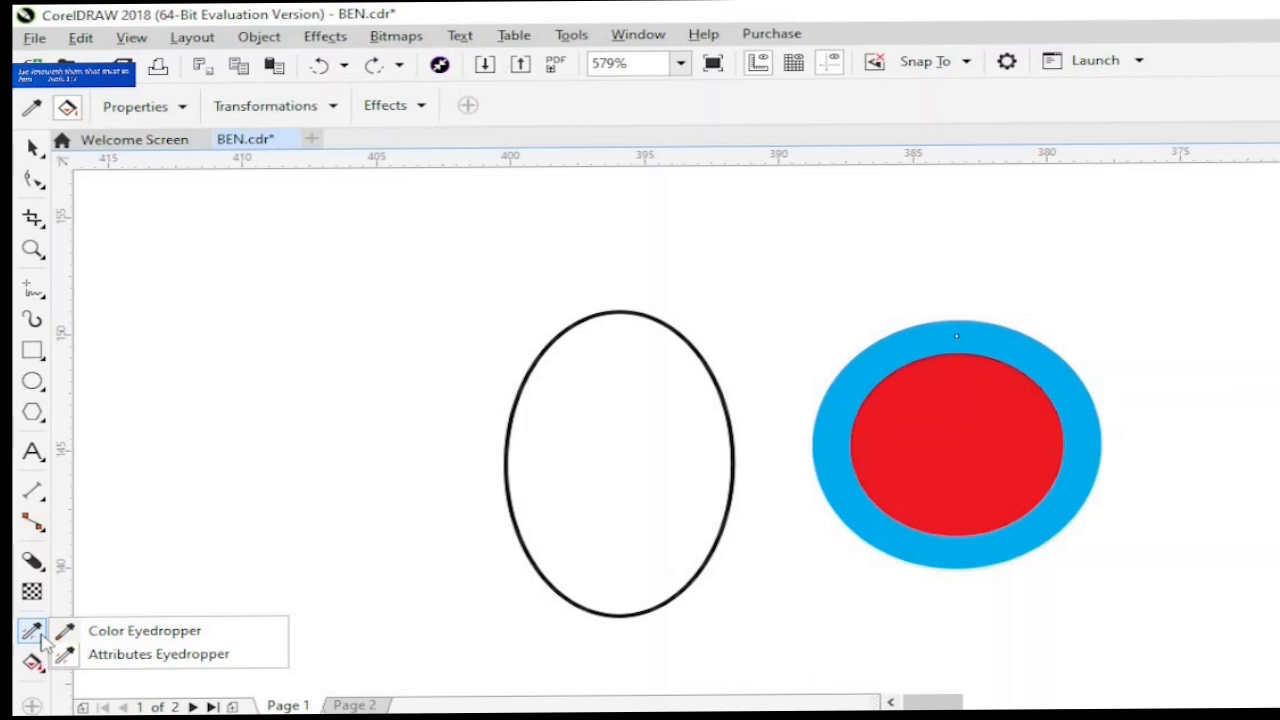
- Copy the red fill and thick cyan outline of the wide ellipse onto the unfilled tall ellipse with the Attributes Eyedropper
click(66, 654)
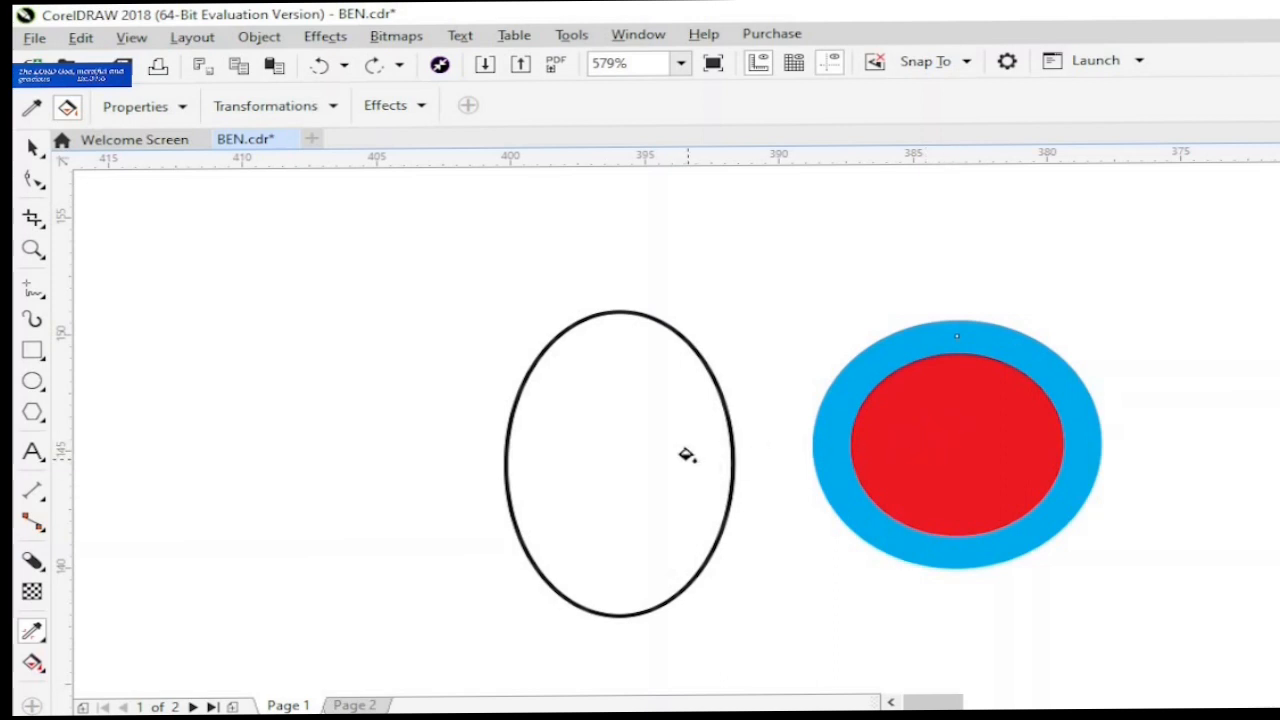
click(686, 455)
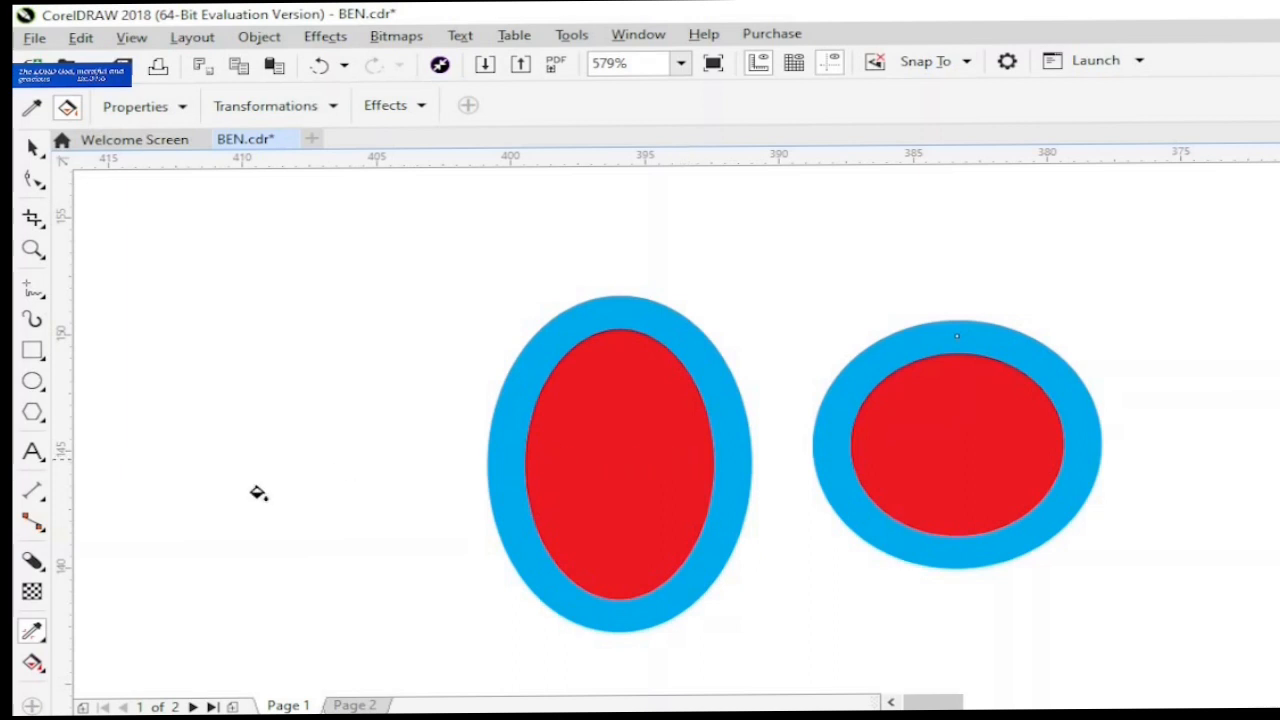
click(42, 642)
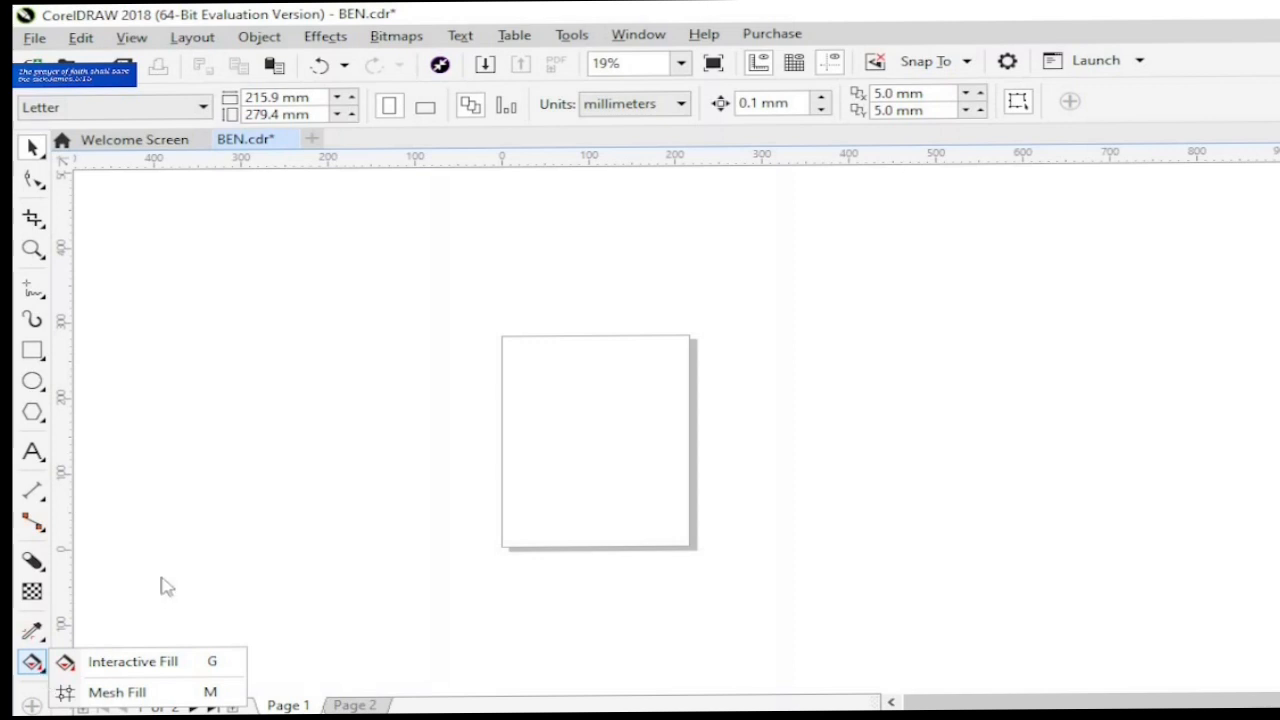
- Draw a rectangle about 332 by 284 mm that covers the page and extends past its left edge
key(F6)
drag(415, 334, 704, 546)
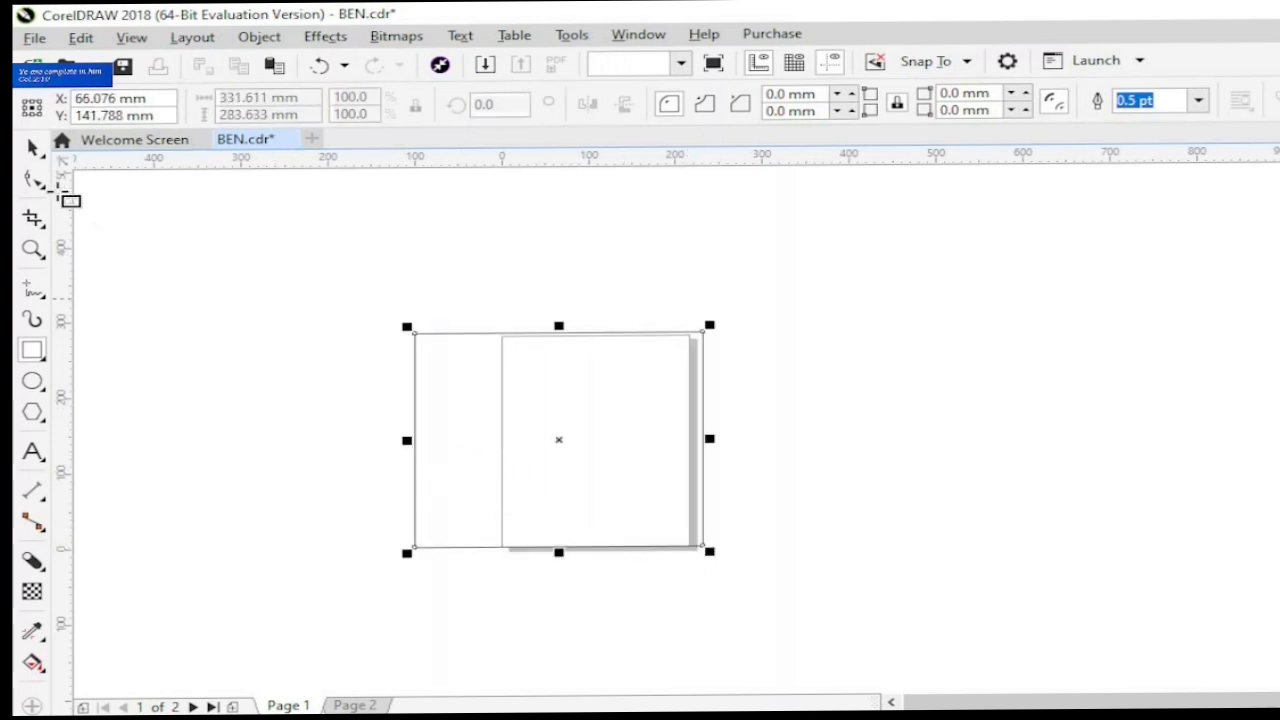
click(32, 149)
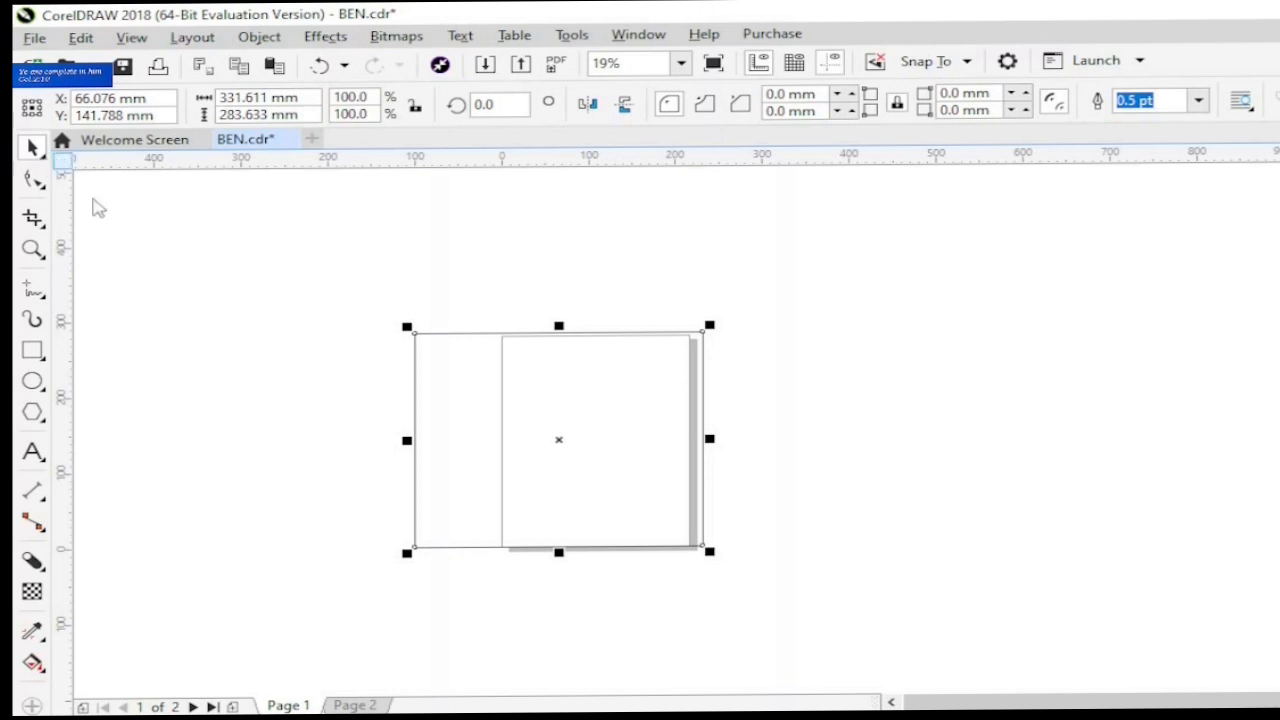
- Apply a fountain fill to the large rectangle using the multicoloured preset Fountain Fill 056
click(32, 664)
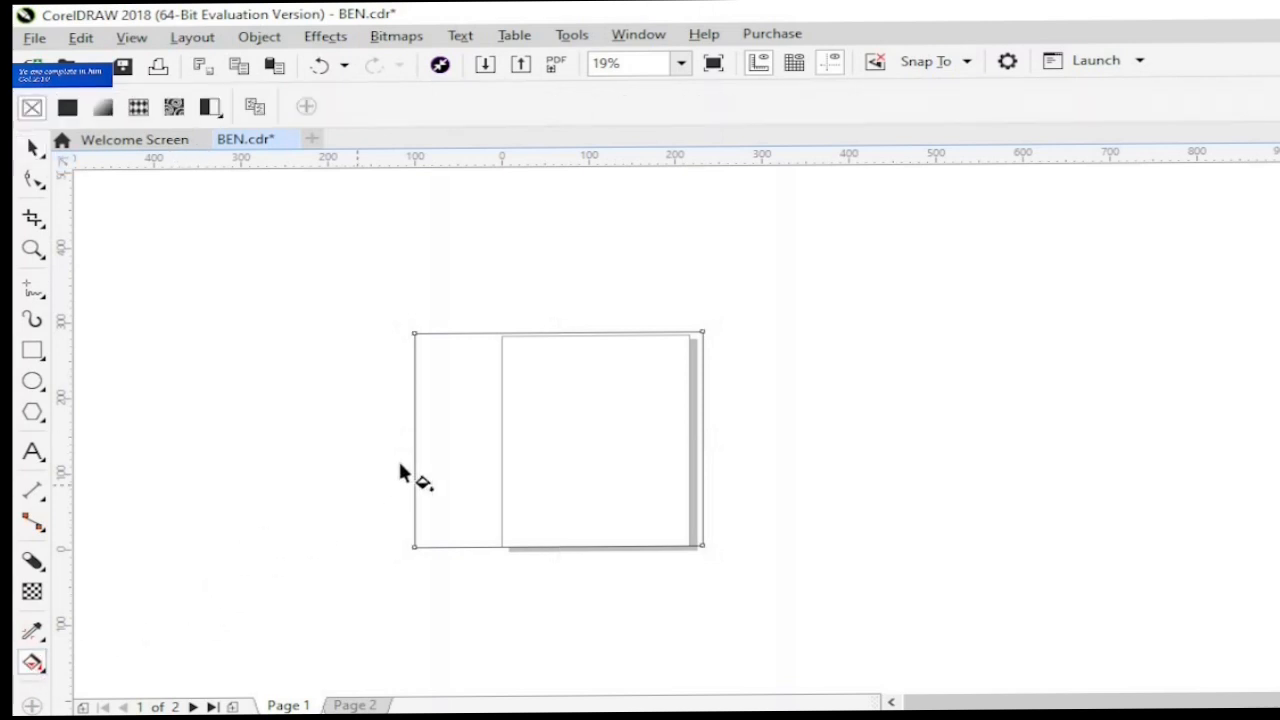
click(108, 114)
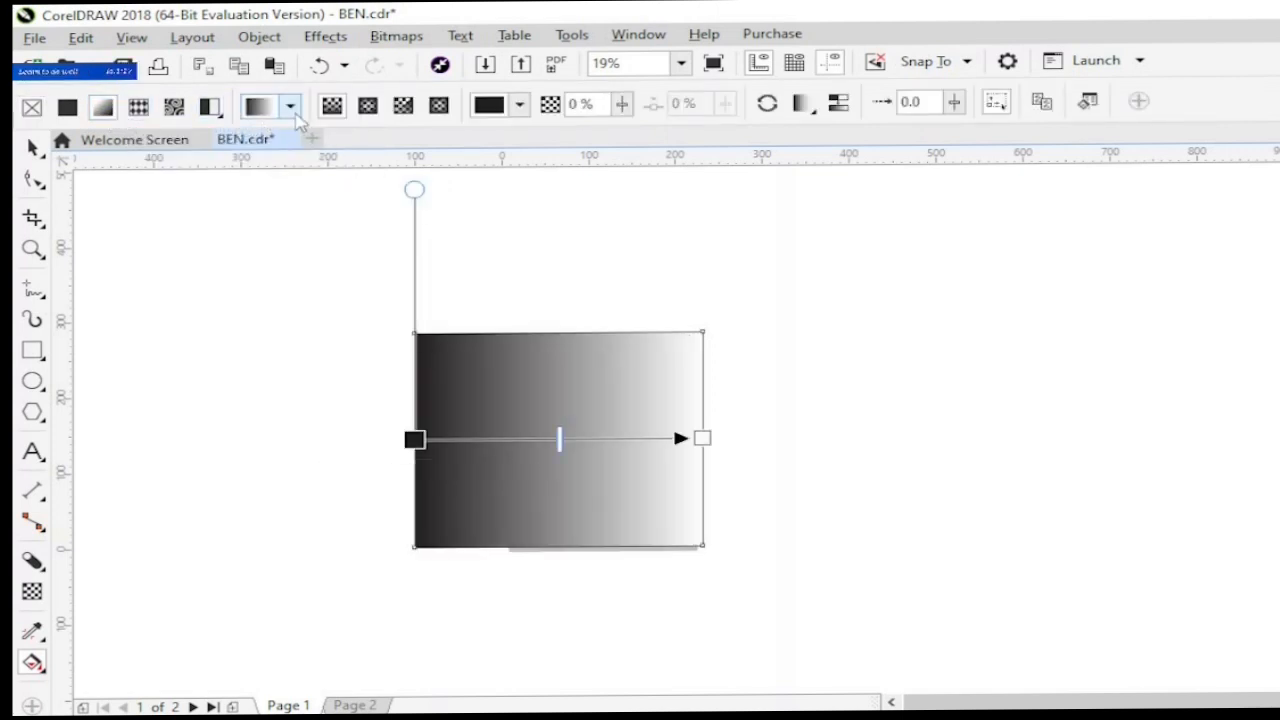
click(290, 106)
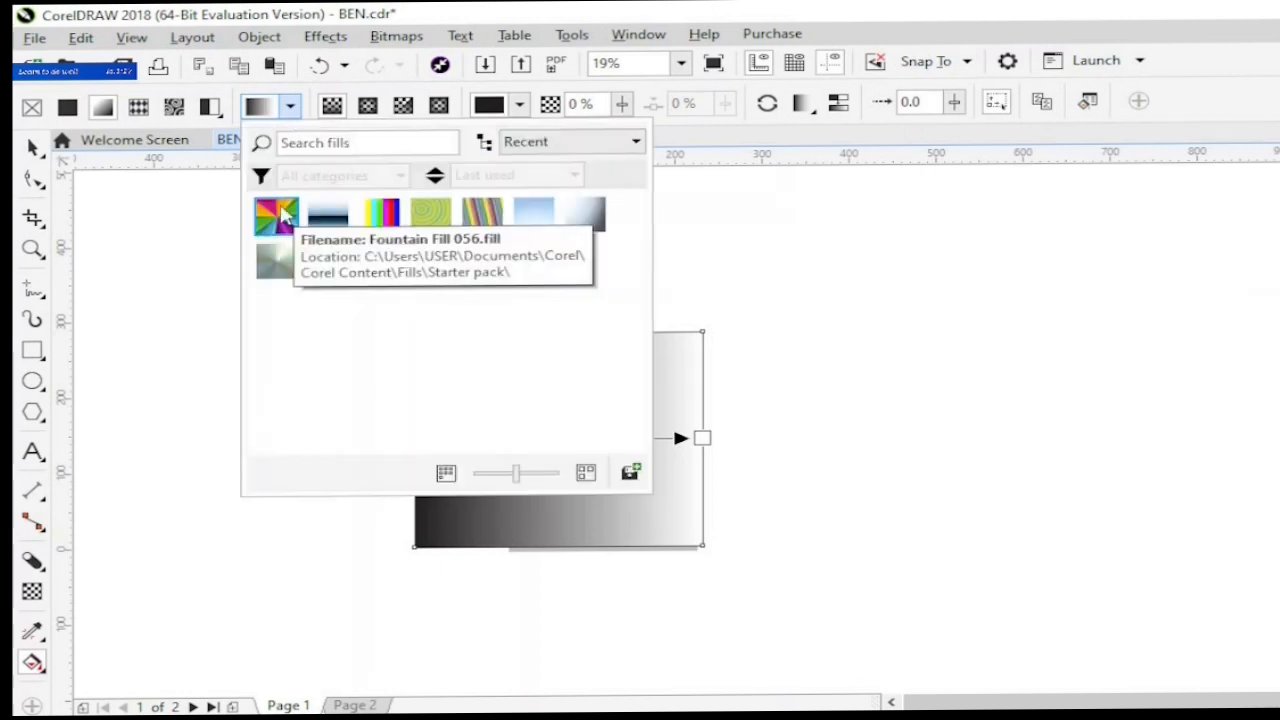
click(278, 215)
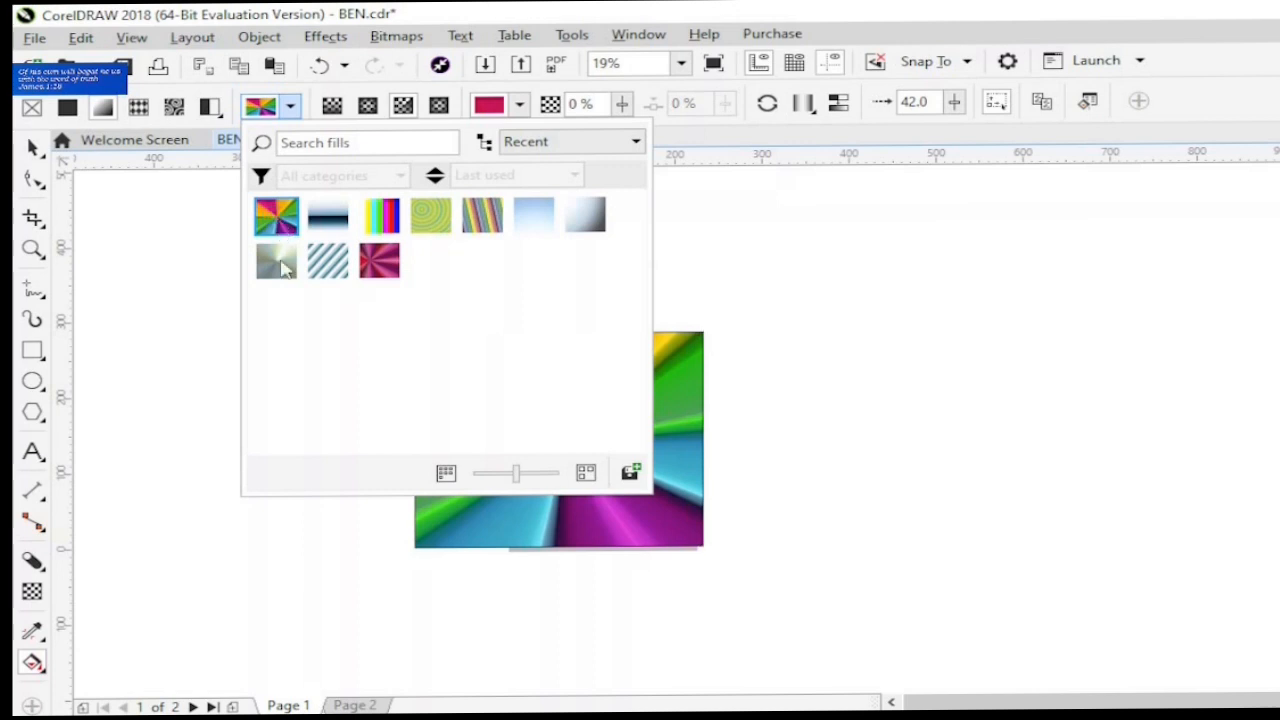
click(227, 507)
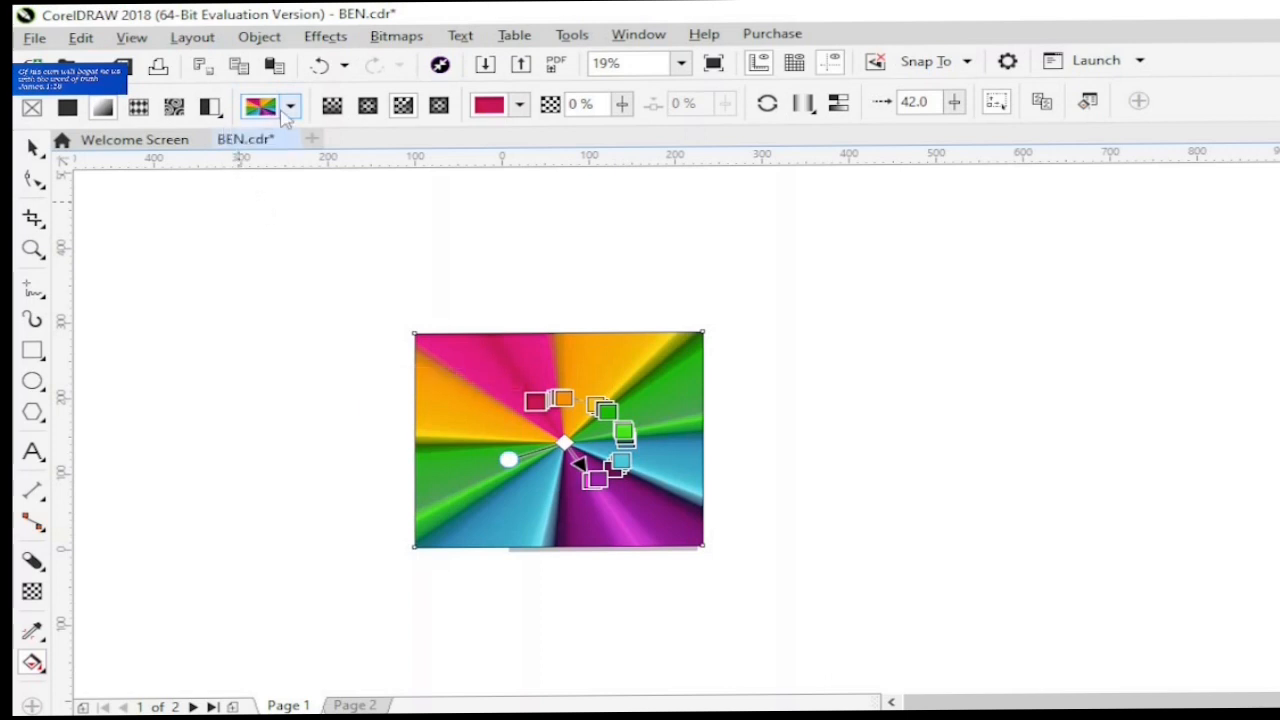
- Replace the rectangle's fill with the purple beaded texture from the Samples library and tilt its pattern slightly
click(222, 112)
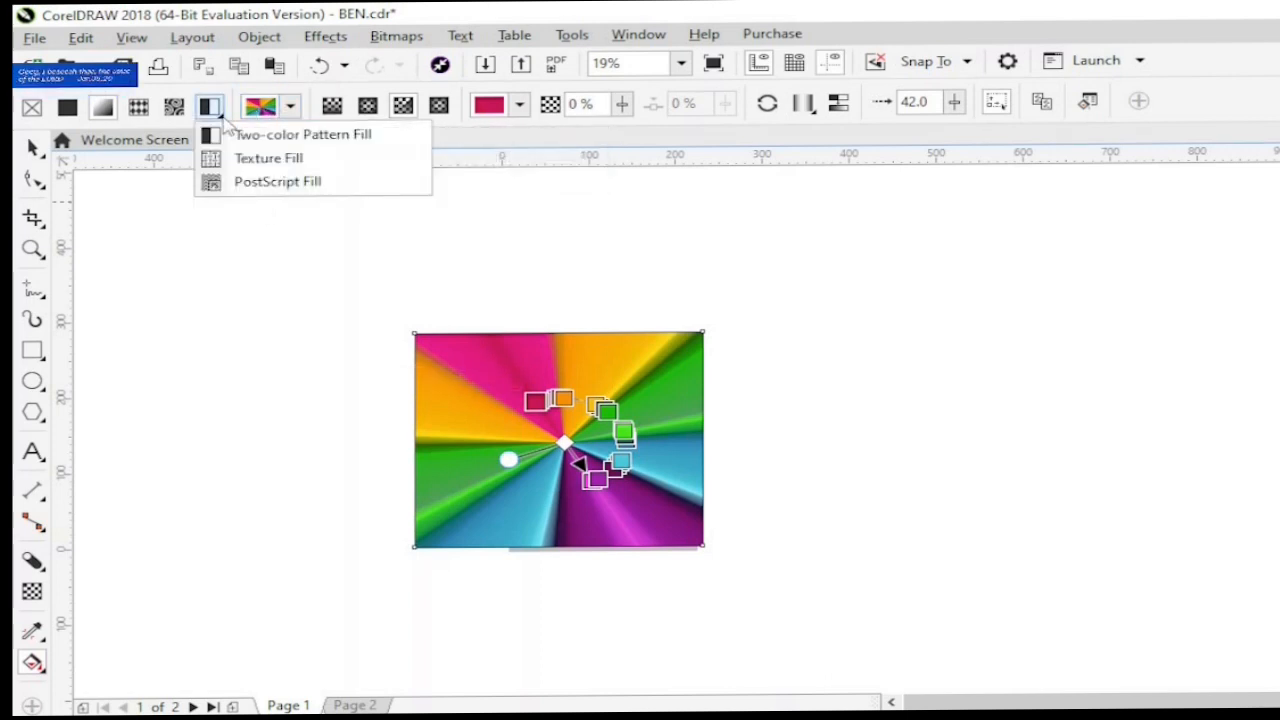
click(250, 163)
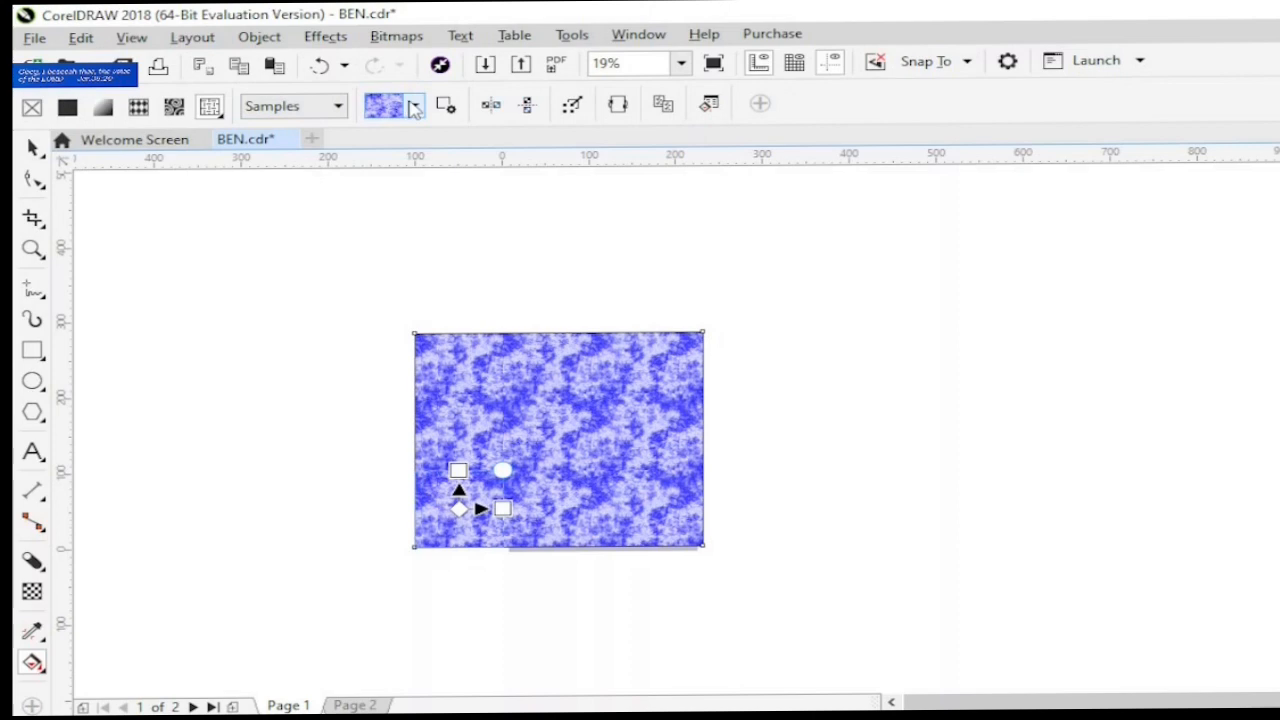
click(413, 106)
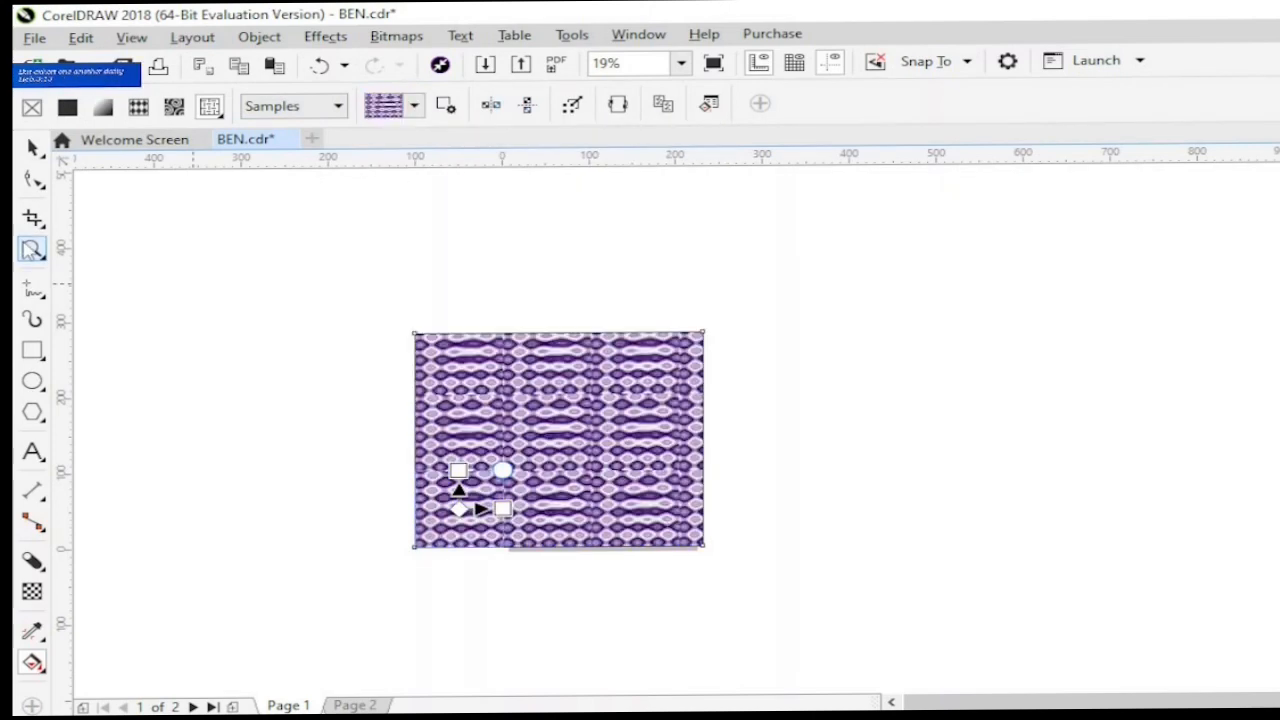
click(31, 250)
drag(364, 302, 714, 566)
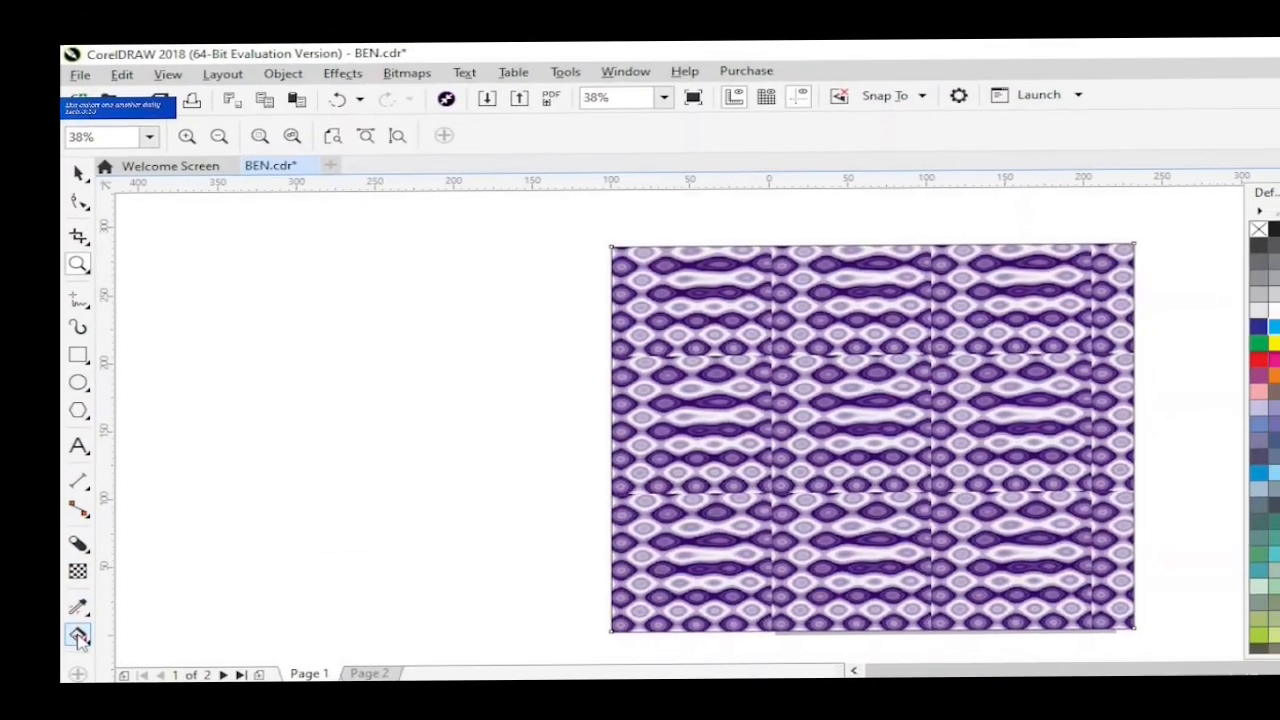
click(60, 647)
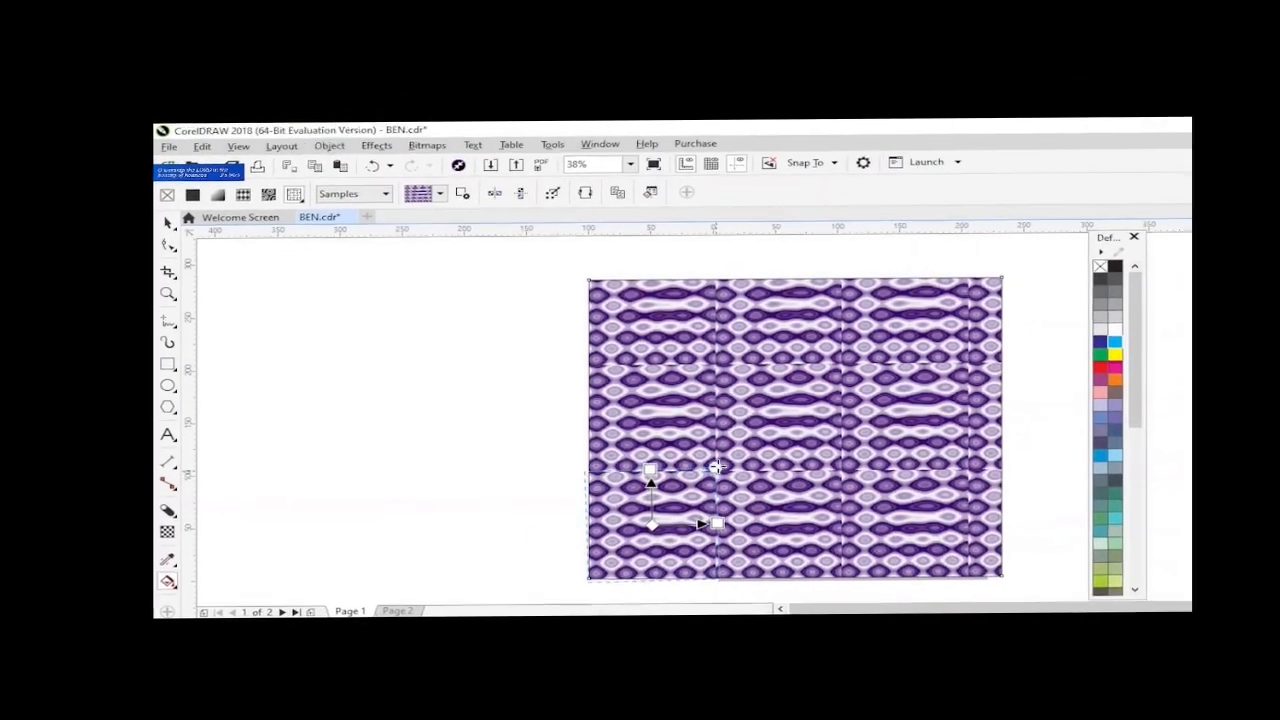
mouse_move(728, 478)
mouse_down()
mouse_move(748, 460)
mouse_move(736, 453)
mouse_move(708, 478)
mouse_up()
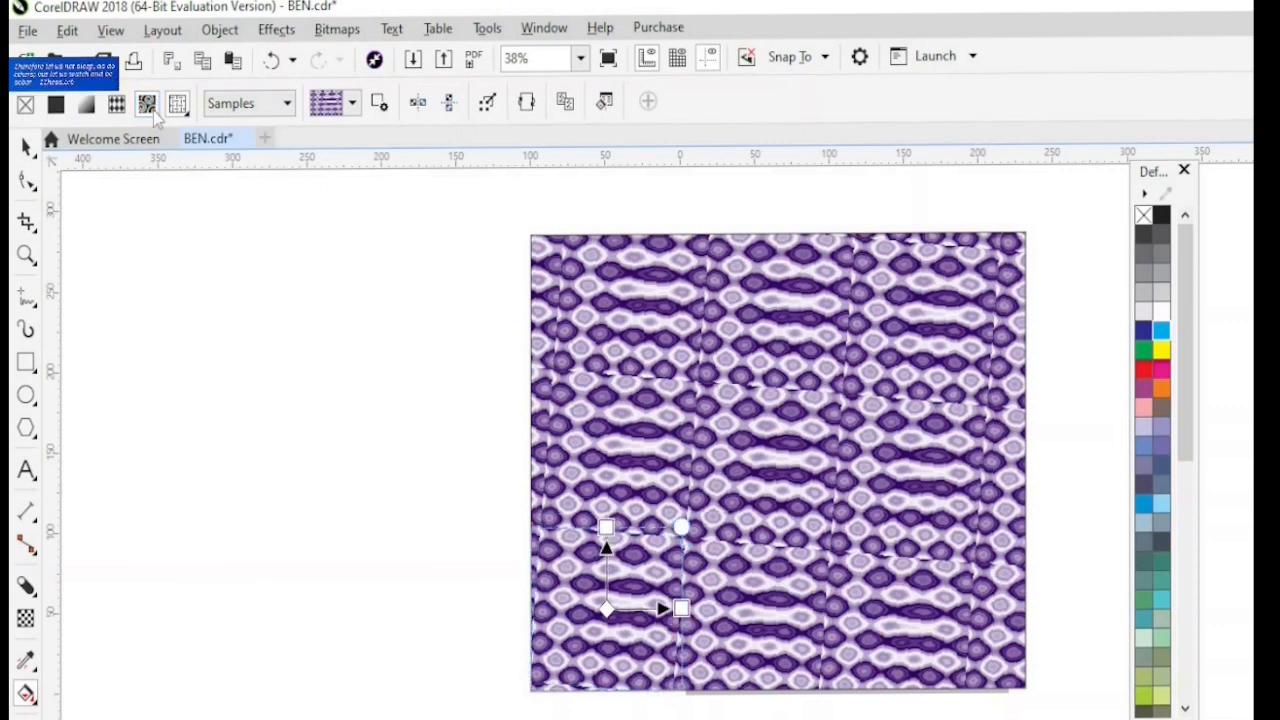
- Switch the rectangle to a bitmap pattern fill, trying Bitmap Pattern 114 and the green pattern before the golden-brown scale pattern, and enlarge its tiles
click(147, 105)
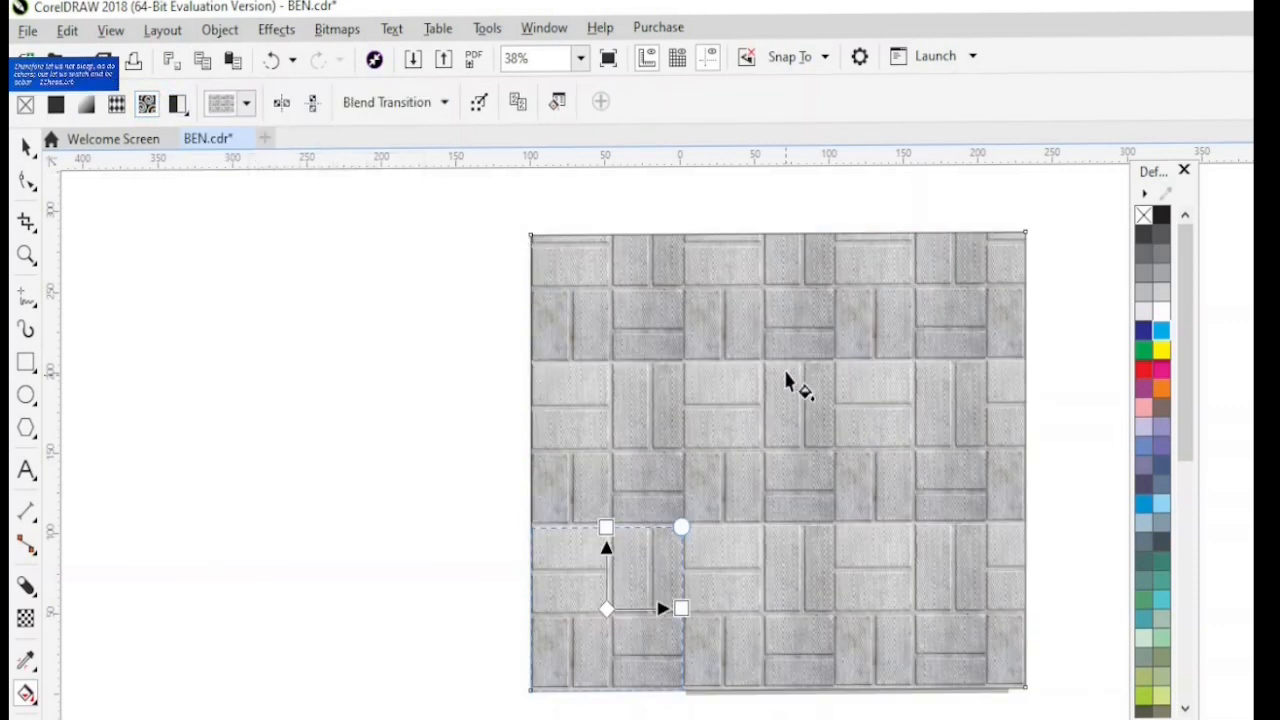
click(246, 105)
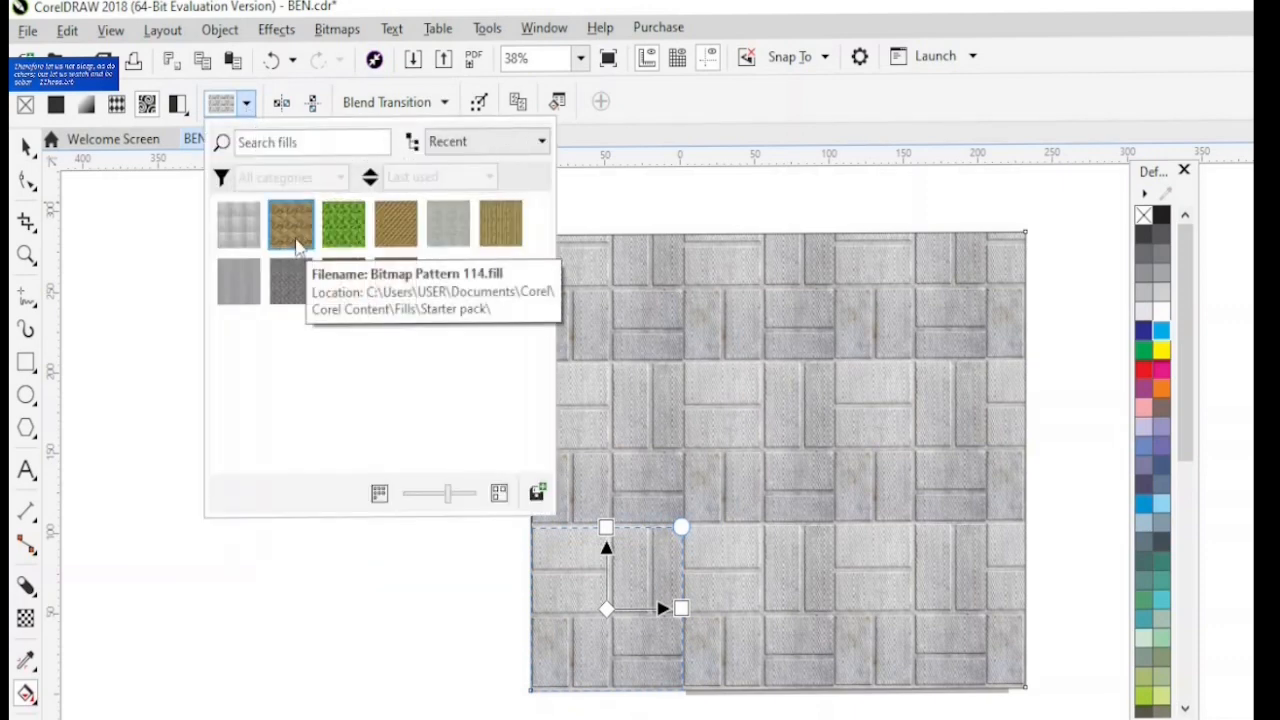
click(296, 247)
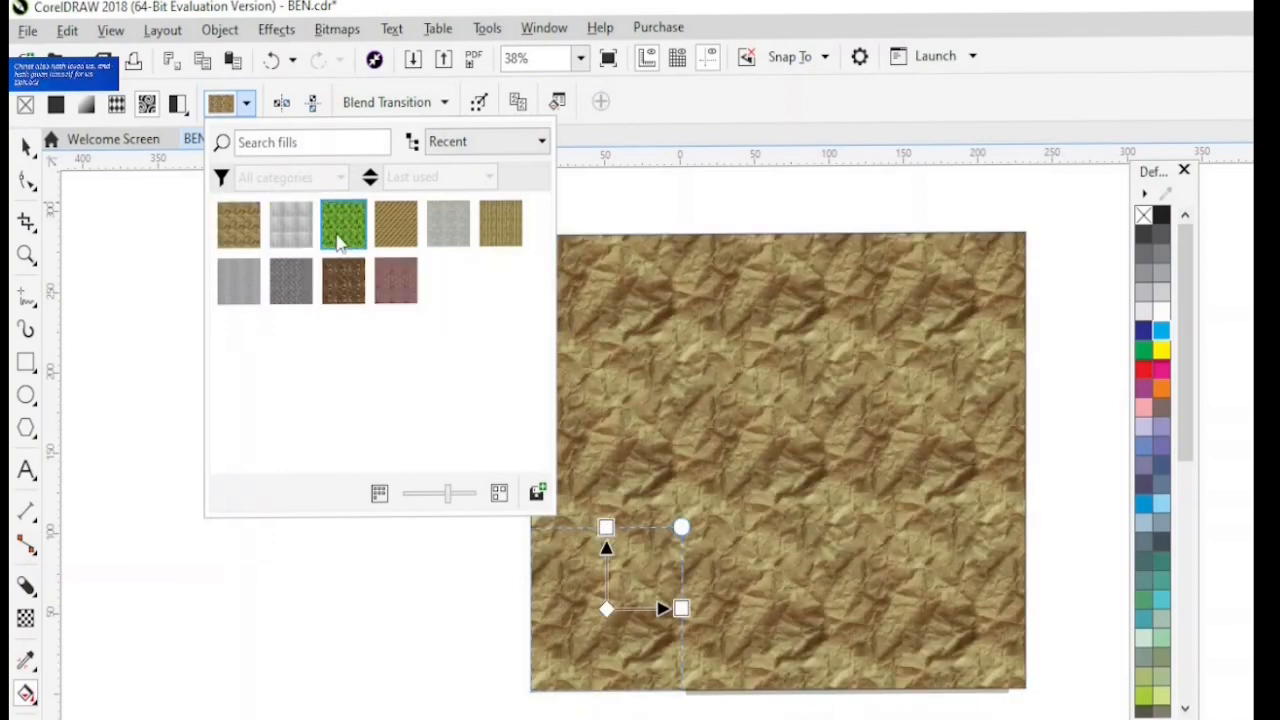
click(342, 238)
click(396, 224)
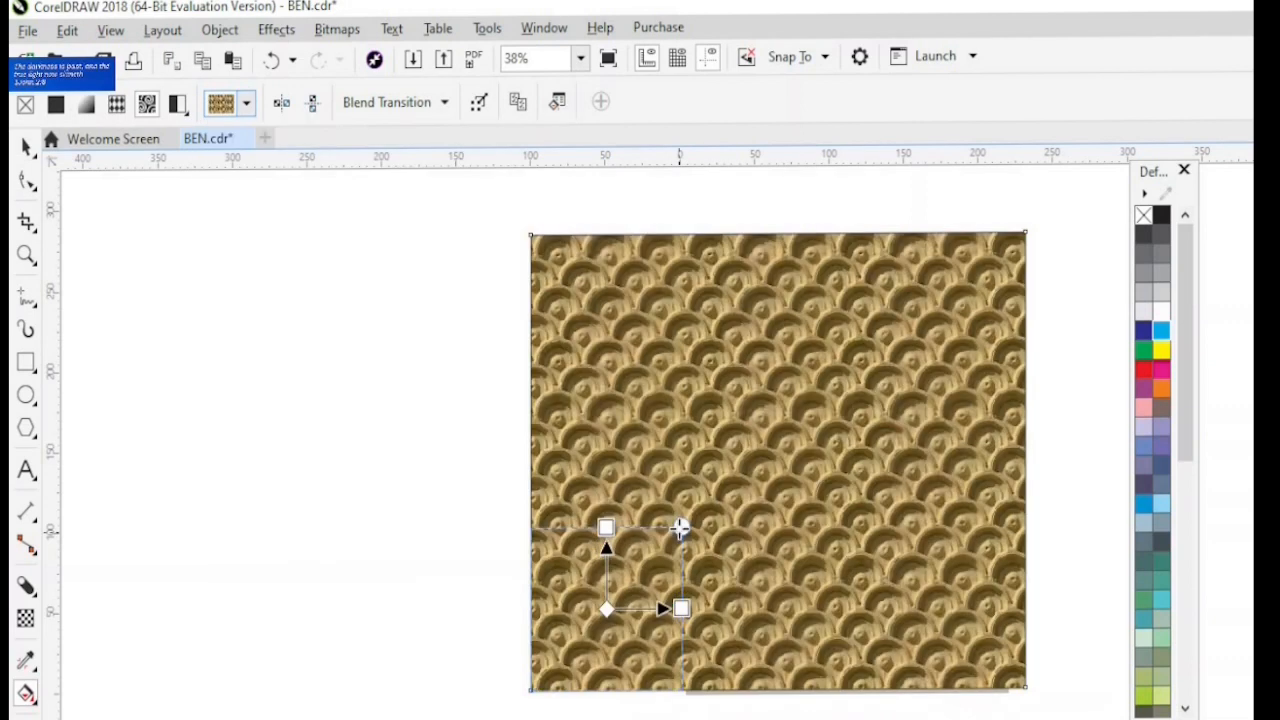
drag(680, 527, 779, 401)
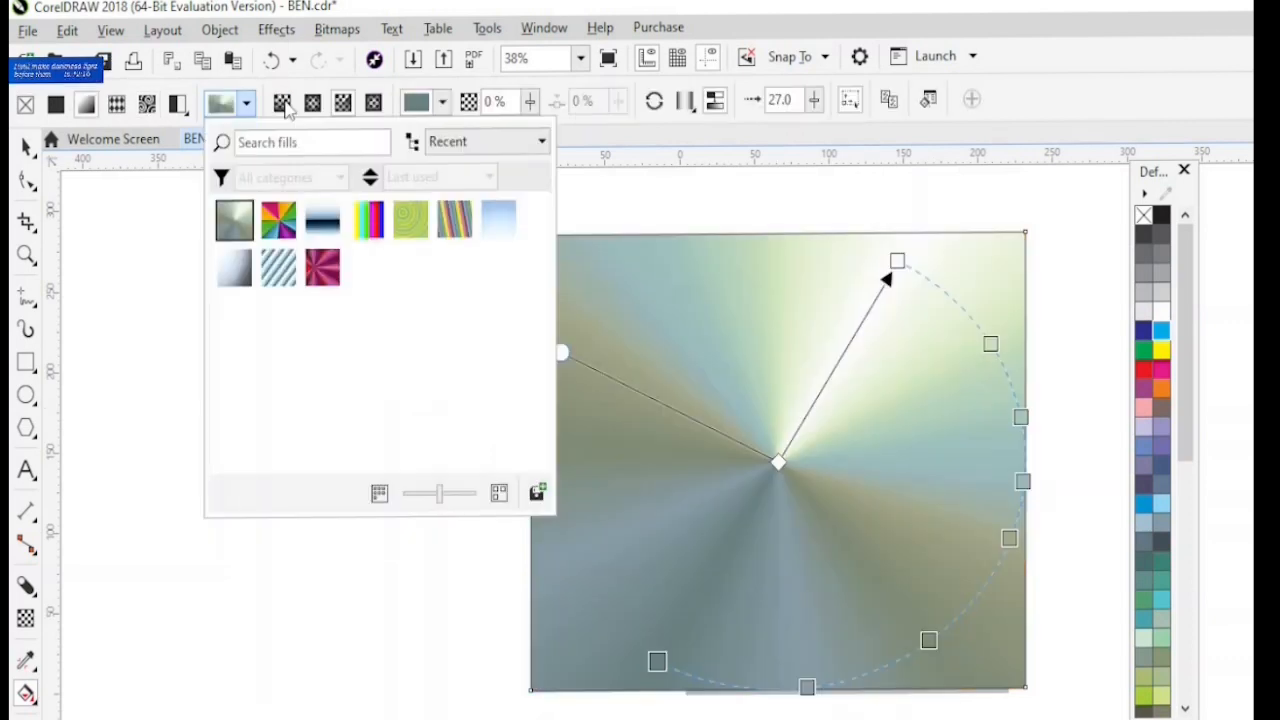
- Change the rectangle's grey-green conical fountain fill to an elliptical one
click(285, 106)
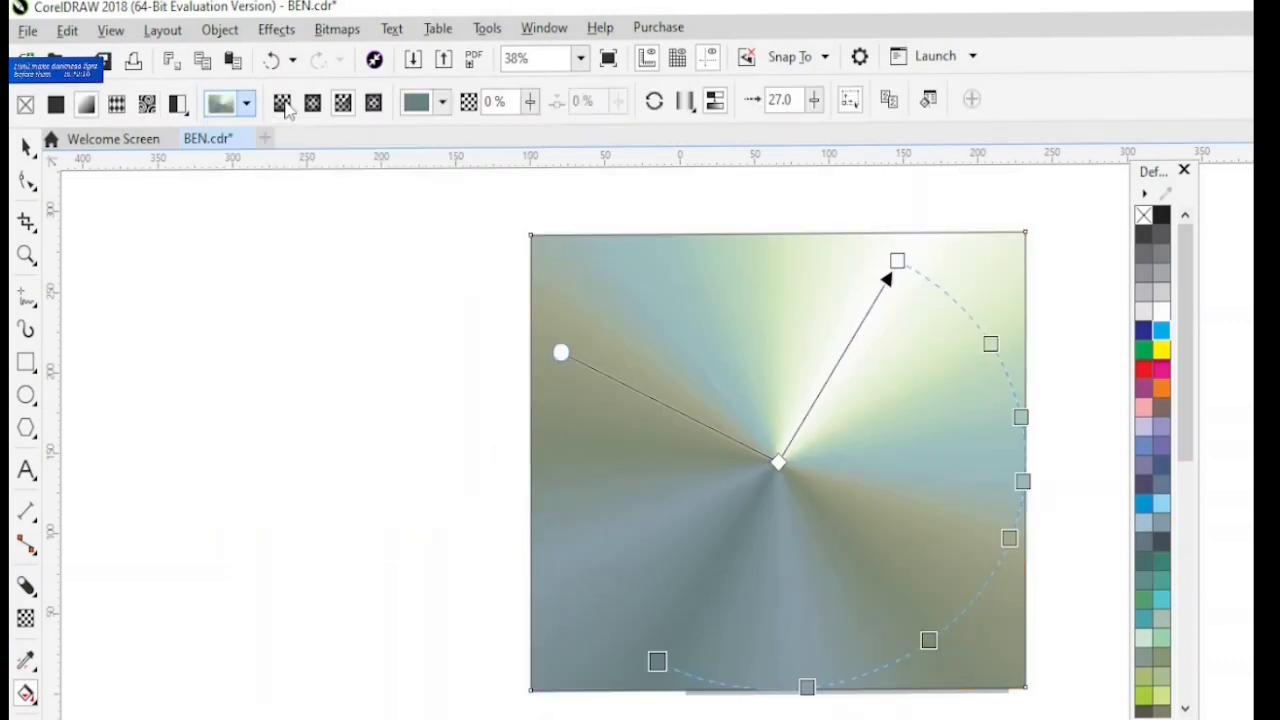
click(312, 106)
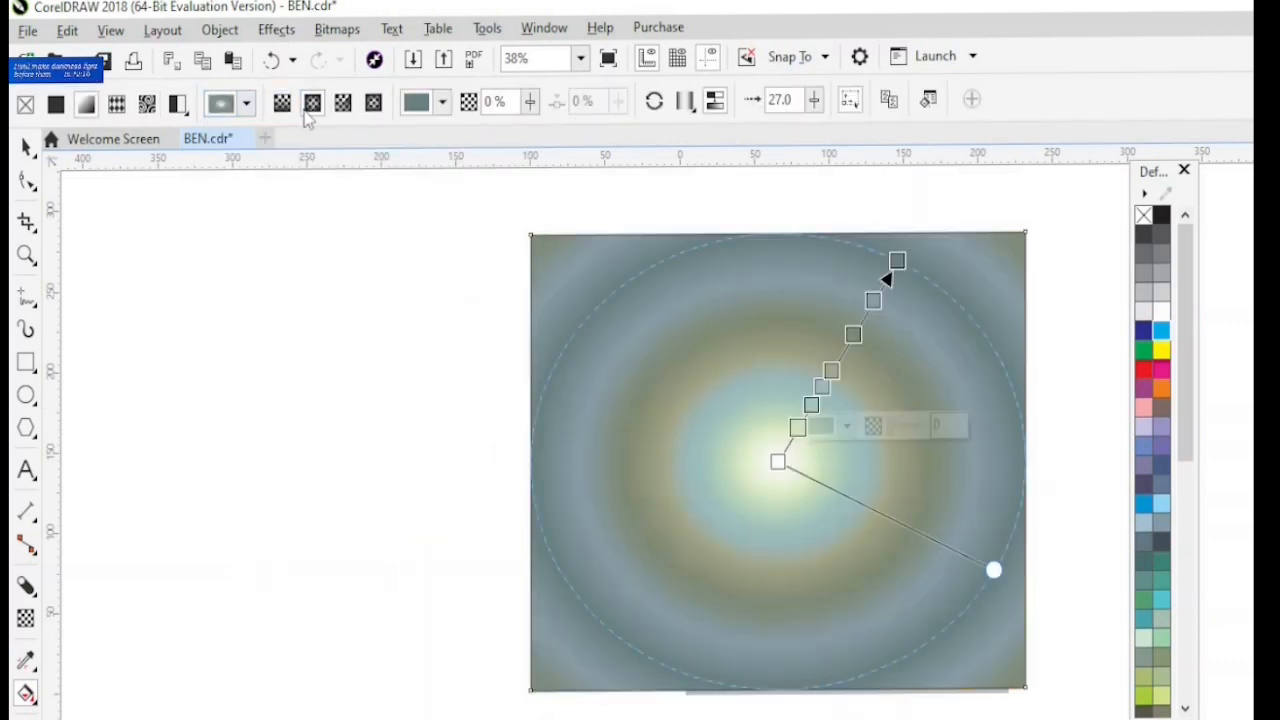
- Switch the large rectangle's fountain fill to linear and conical in turn, ending with the rectangular type
click(285, 106)
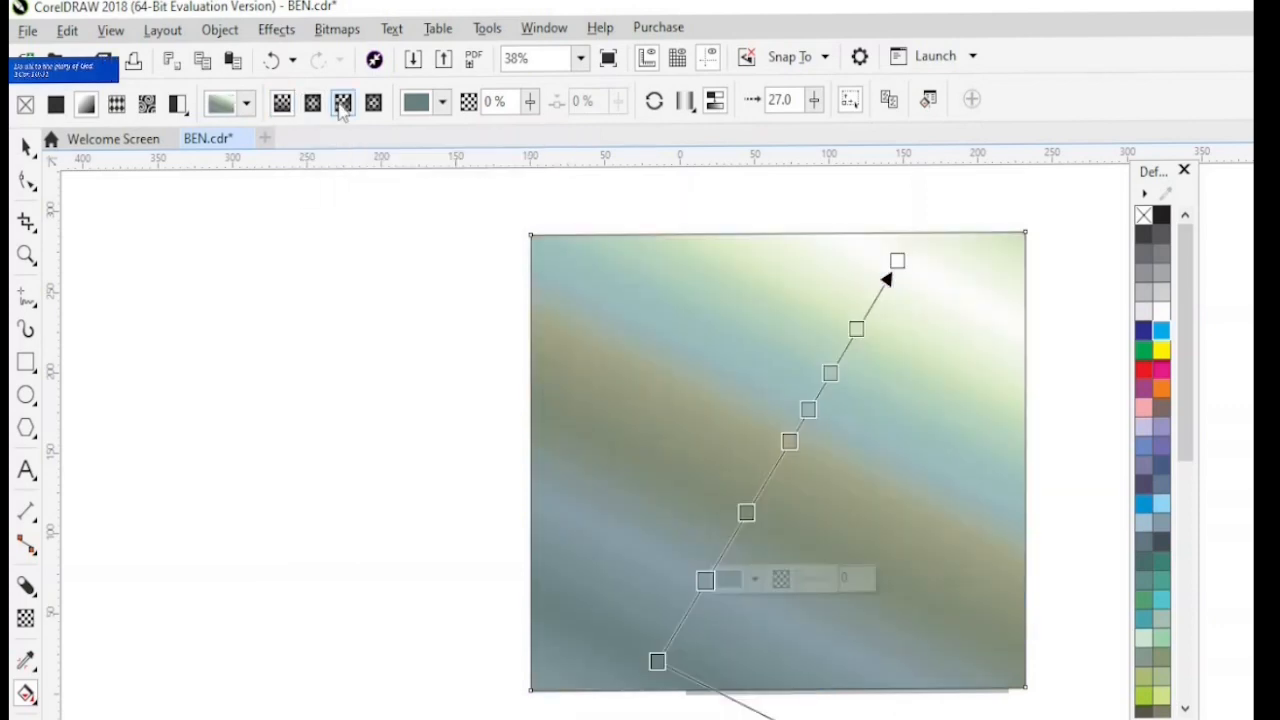
click(343, 104)
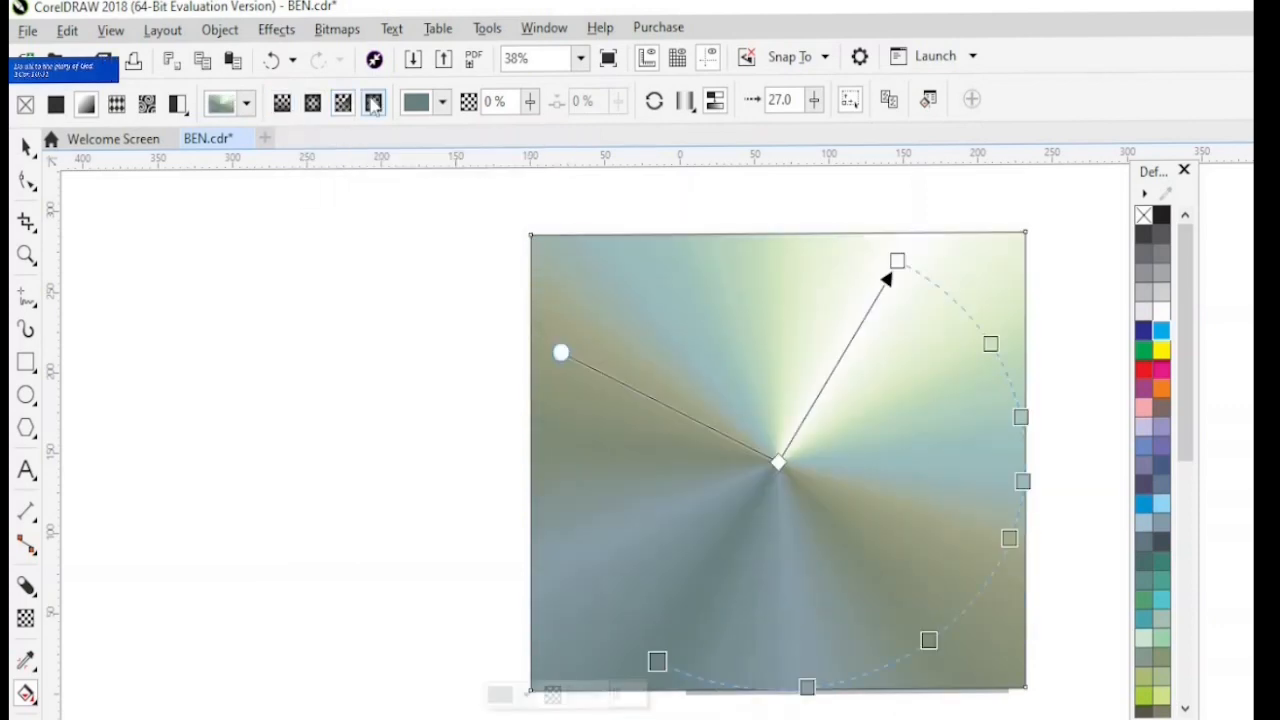
click(373, 104)
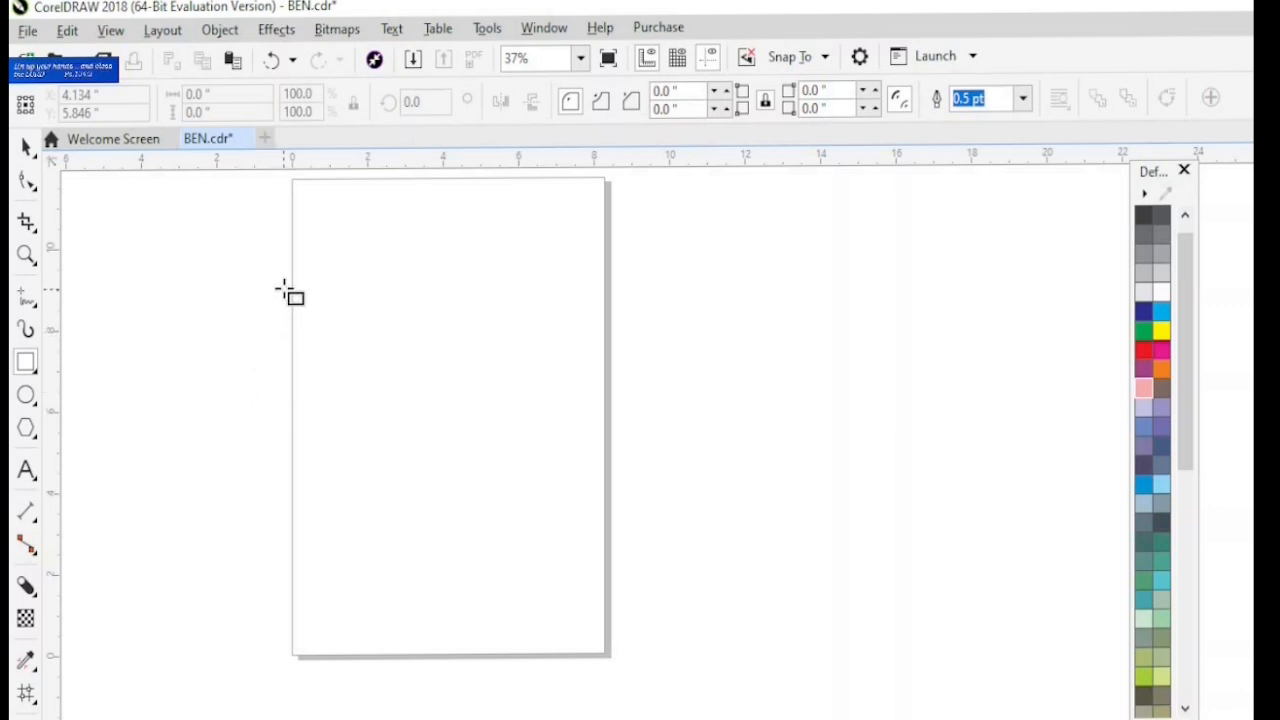
- Draw a rectangle about 8.8 by 6.6 inches across the middle of the page and give it a 22 by 22 mesh fill grid
drag(284, 290, 617, 553)
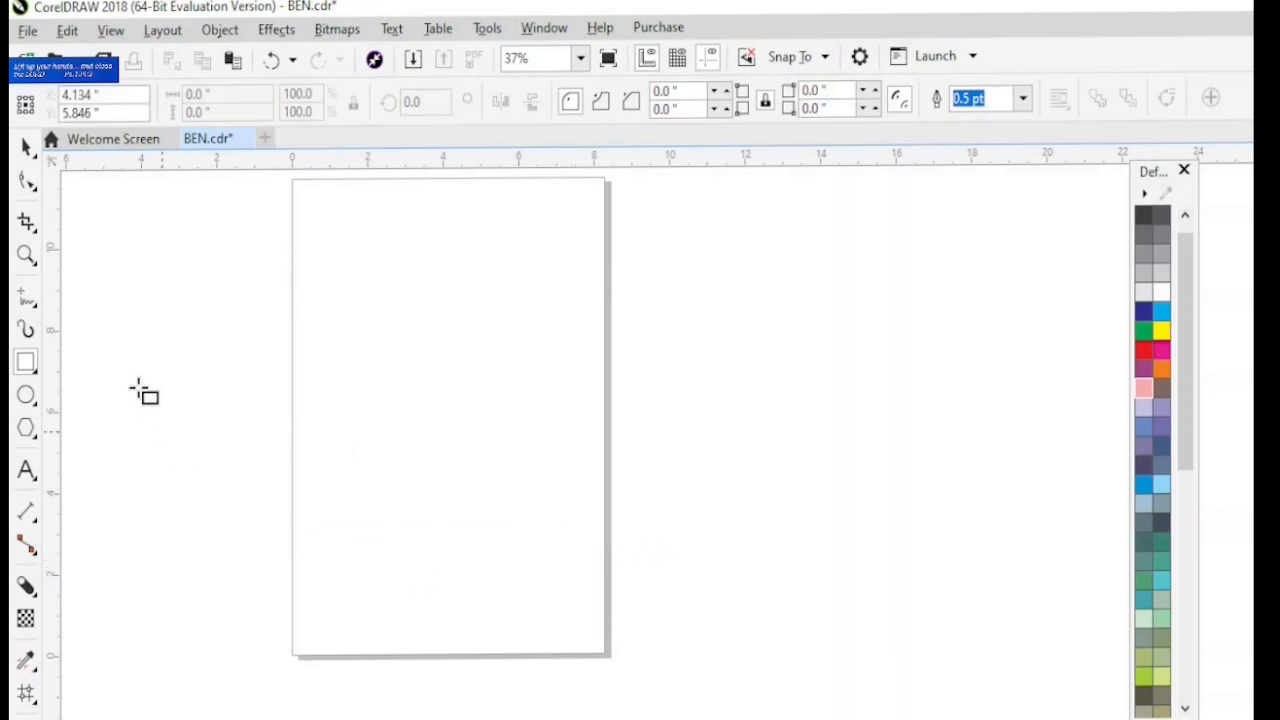
click(26, 255)
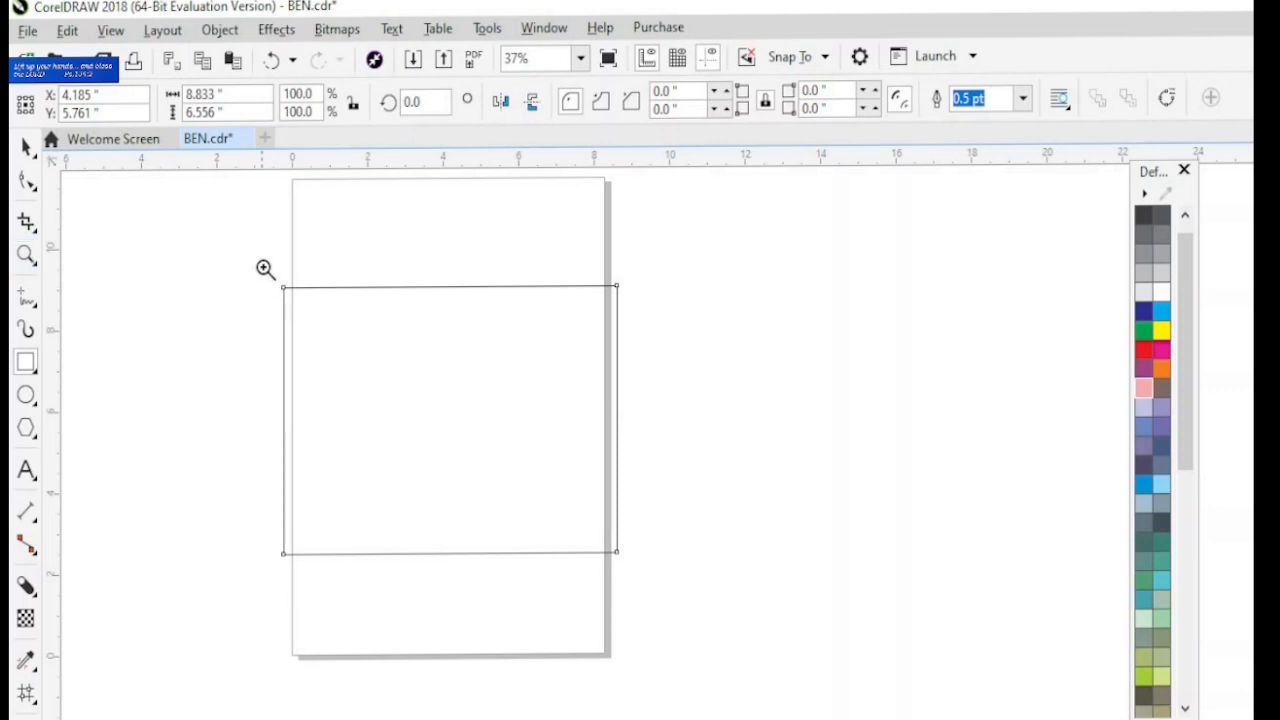
drag(264, 264, 708, 592)
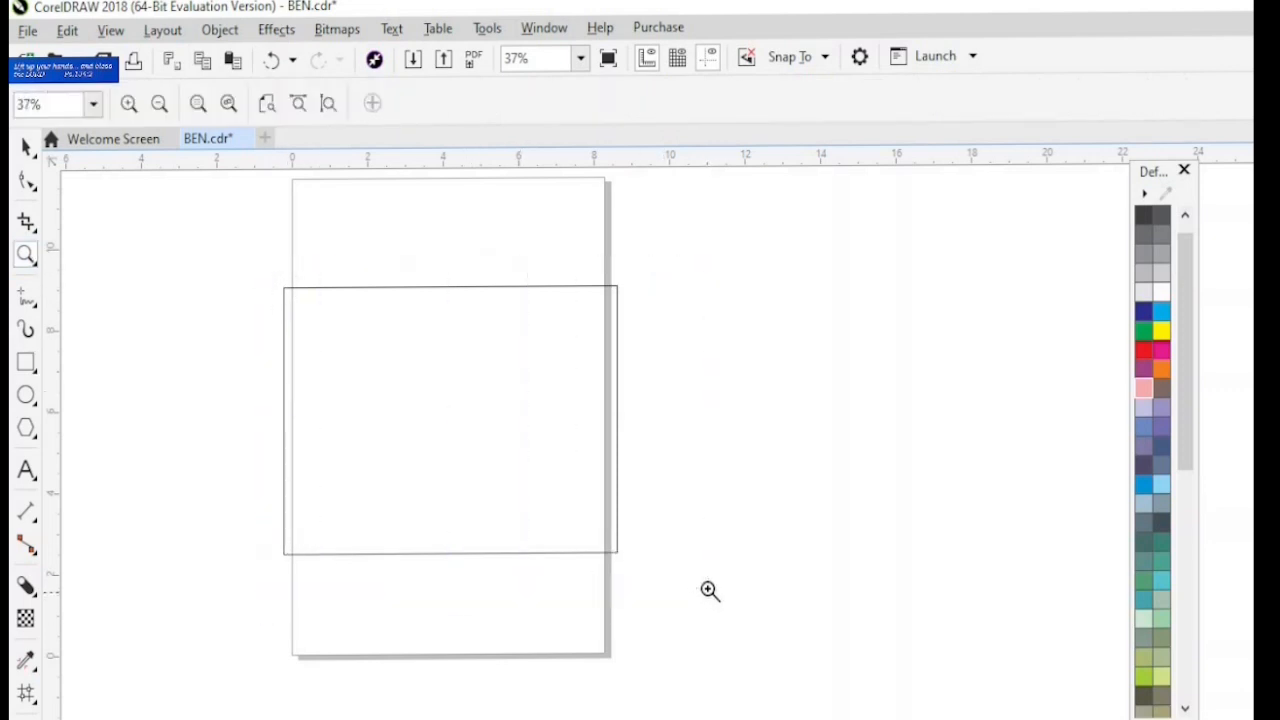
click(27, 695)
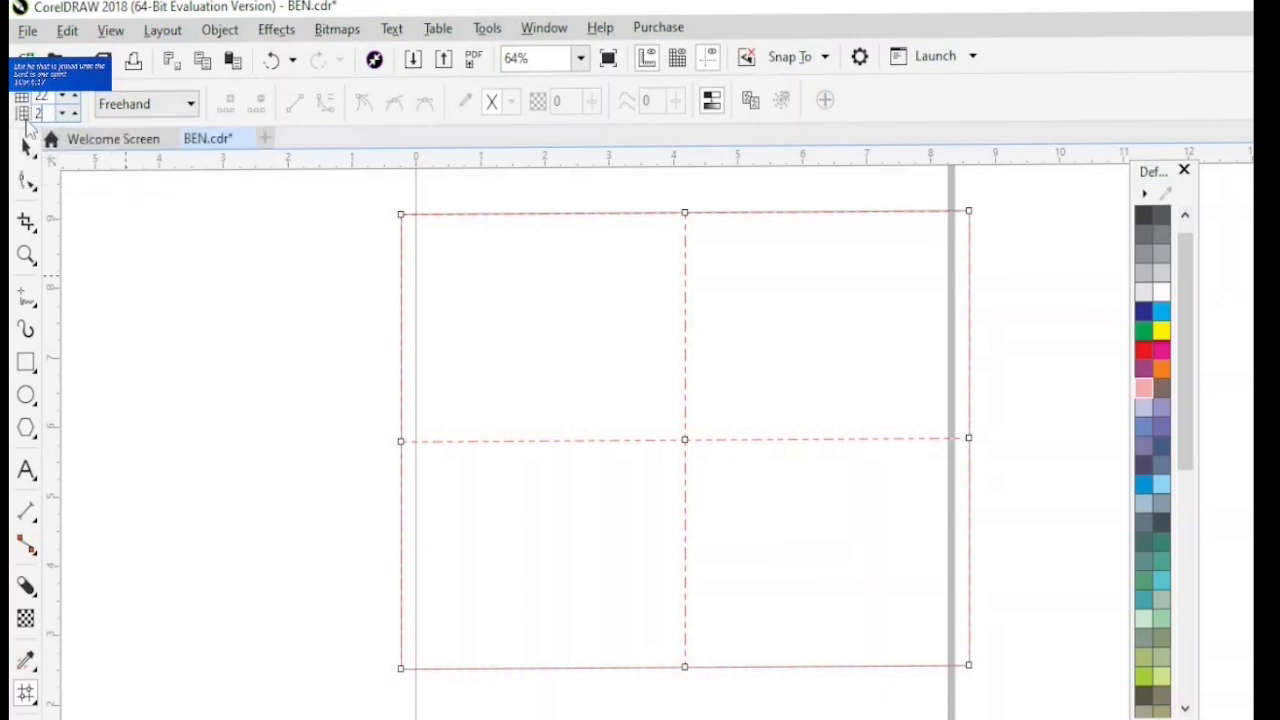
text(2)
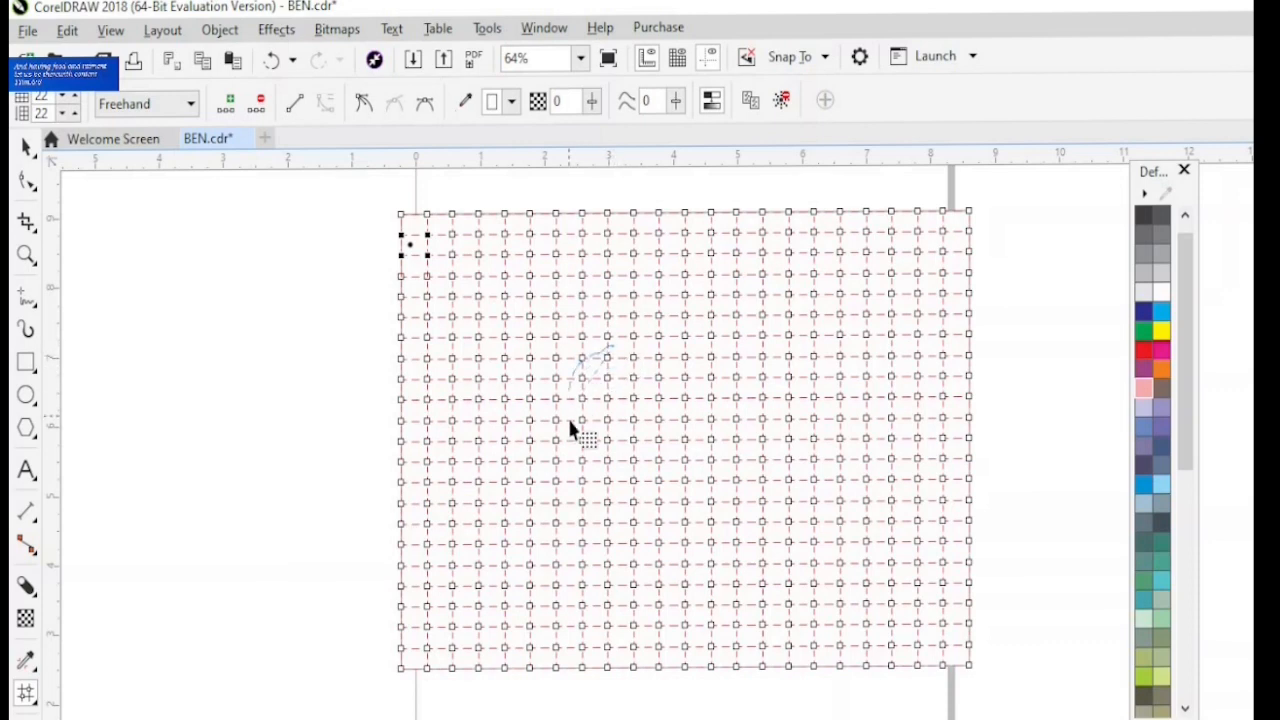
- Colour three freehand-selected groups of mesh nodes around the rectangle's centre green, light blue and dark blue in turn
drag(697, 465, 705, 462)
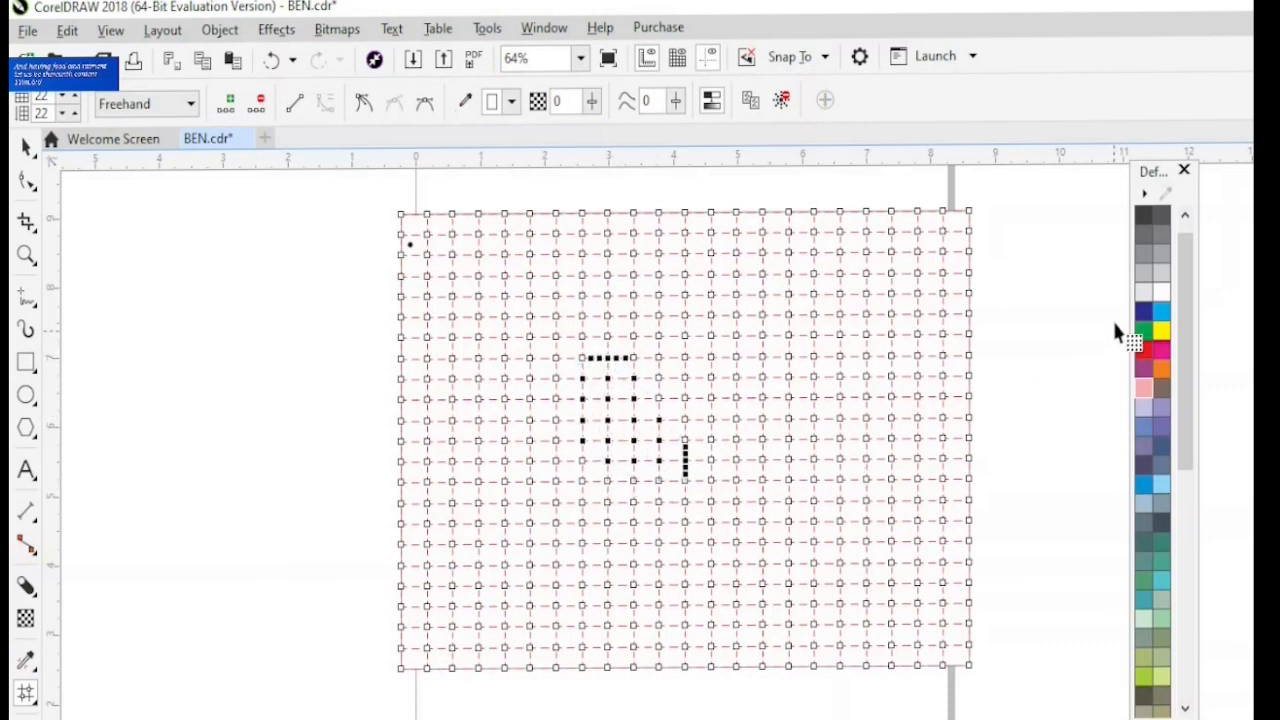
click(1145, 334)
mouse_move(818, 427)
mouse_down()
mouse_move(814, 394)
mouse_move(737, 363)
mouse_move(655, 415)
mouse_move(651, 451)
mouse_move(668, 448)
mouse_up()
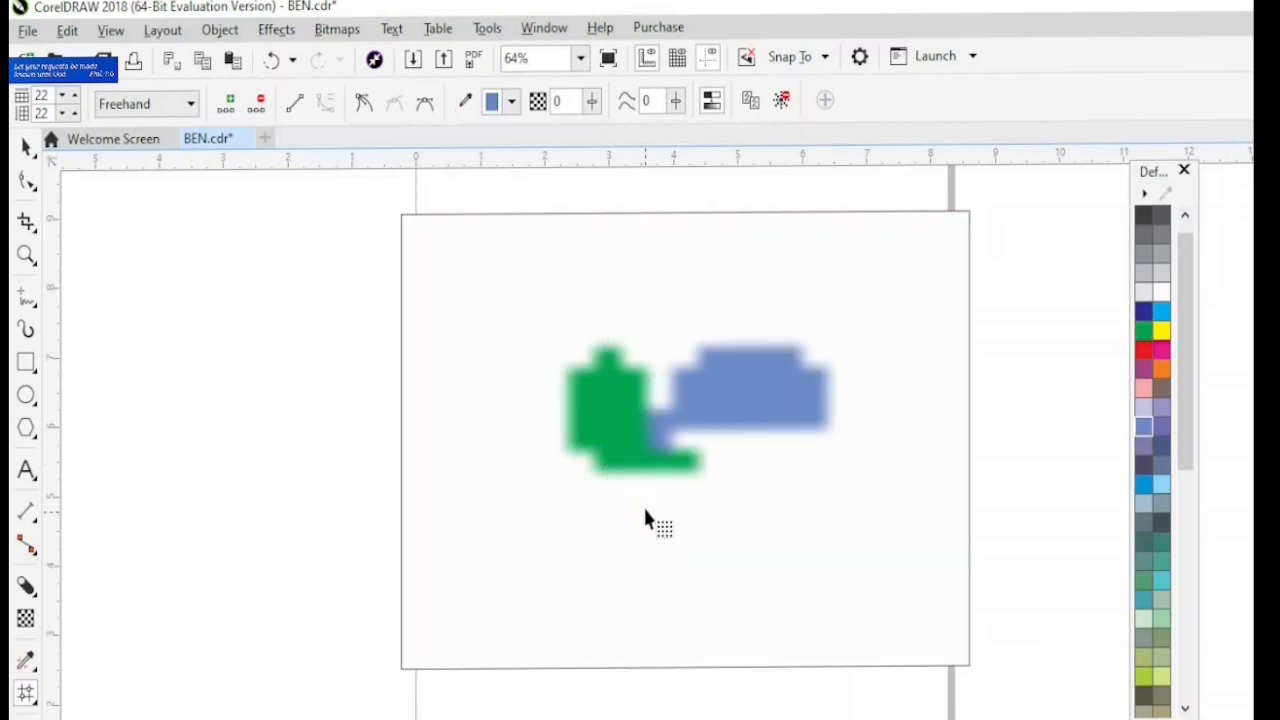
drag(796, 370, 648, 321)
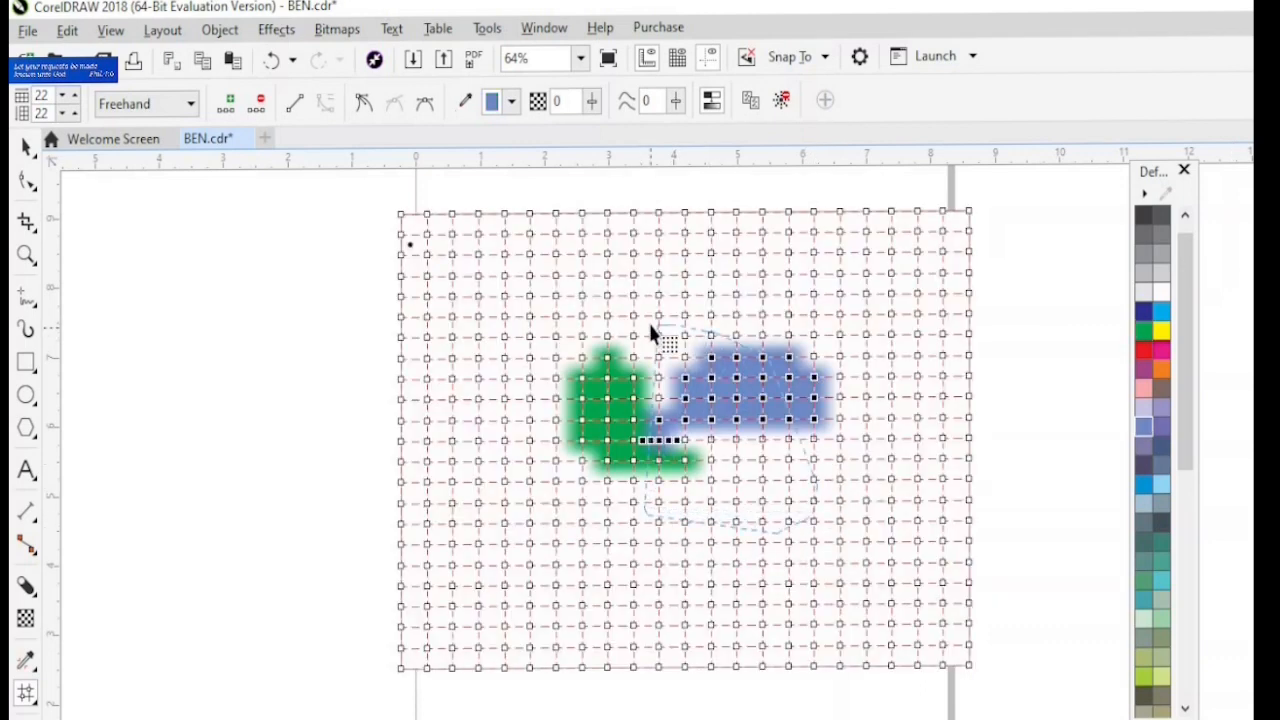
click(1145, 313)
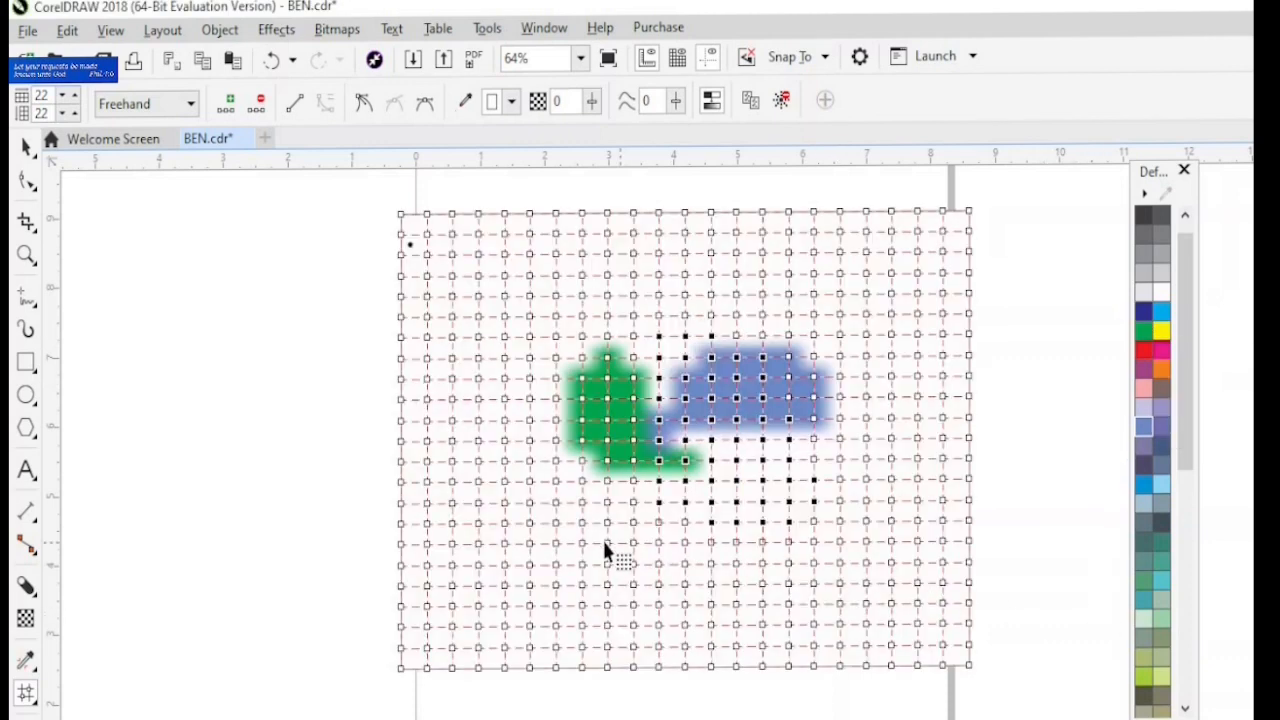
- Colour a freehand-selected group of mesh nodes below the green patch Autumn Orange and leave mesh editing
mouse_move(565, 563)
mouse_down()
mouse_move(674, 514)
mouse_move(686, 471)
mouse_move(657, 451)
mouse_move(590, 460)
mouse_up()
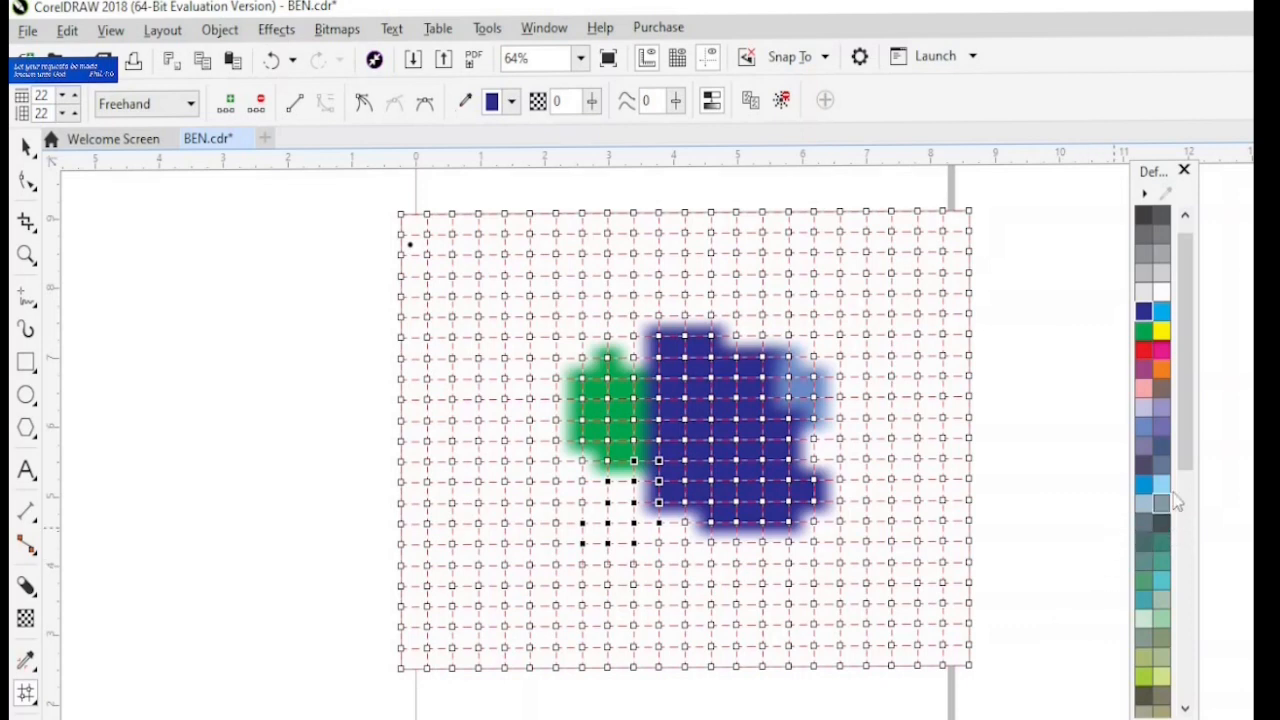
click(1185, 709)
click(1185, 709)
click(1185, 709)
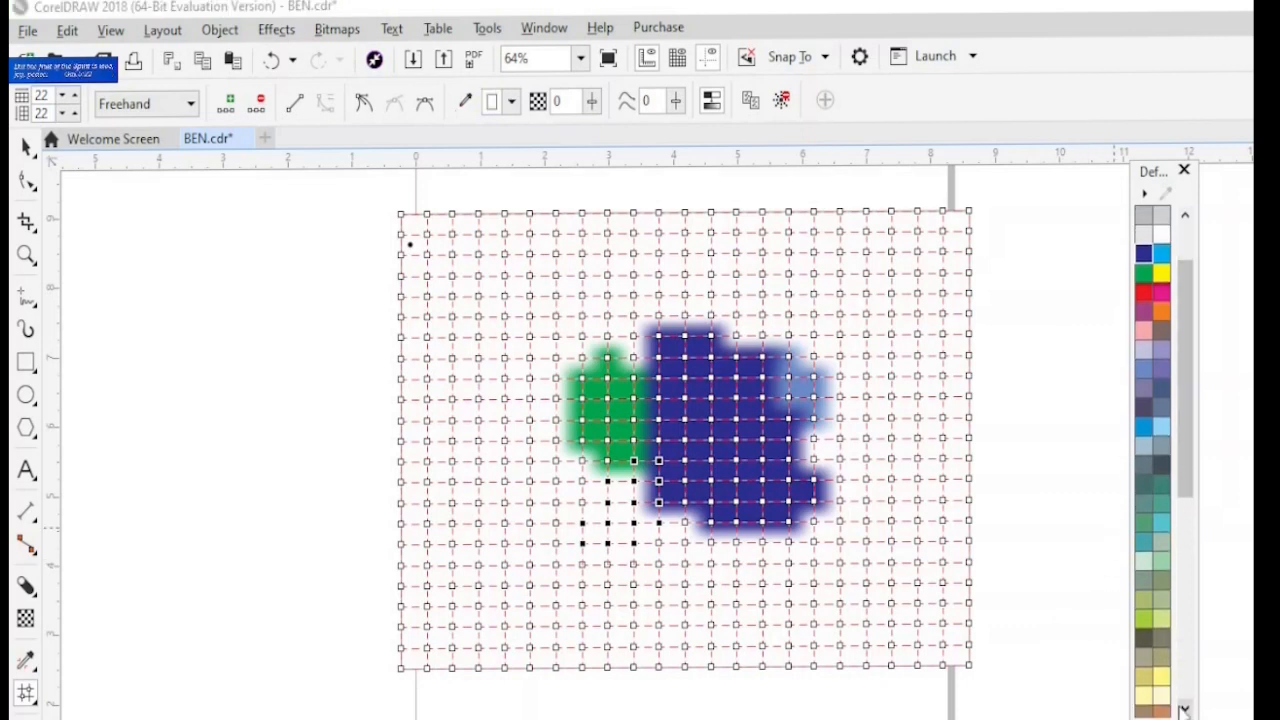
click(1185, 709)
click(1185, 709)
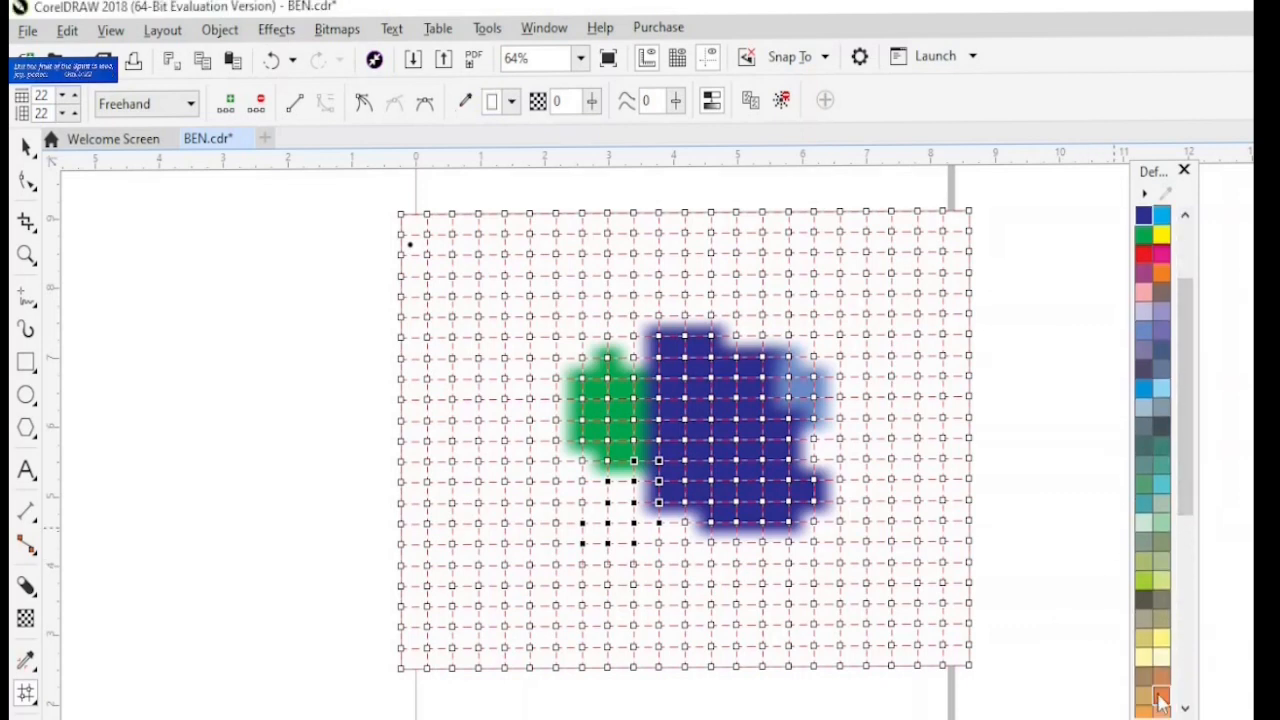
click(1160, 698)
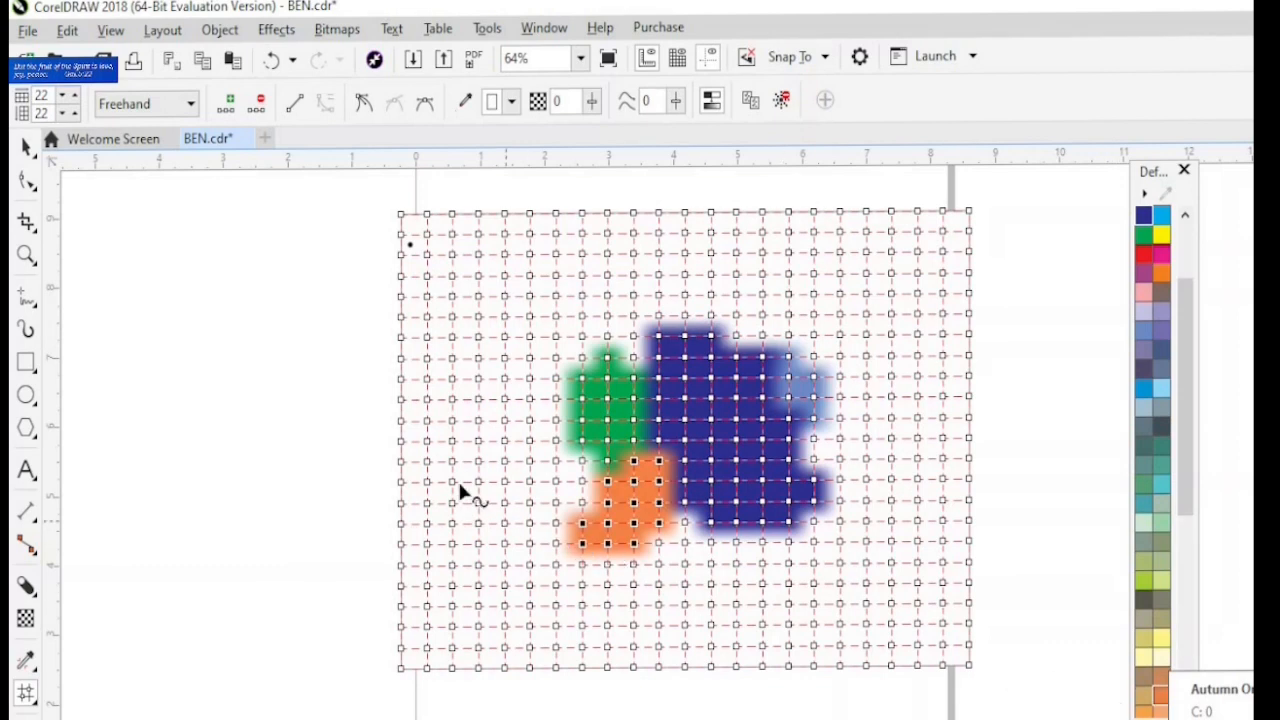
key(space)
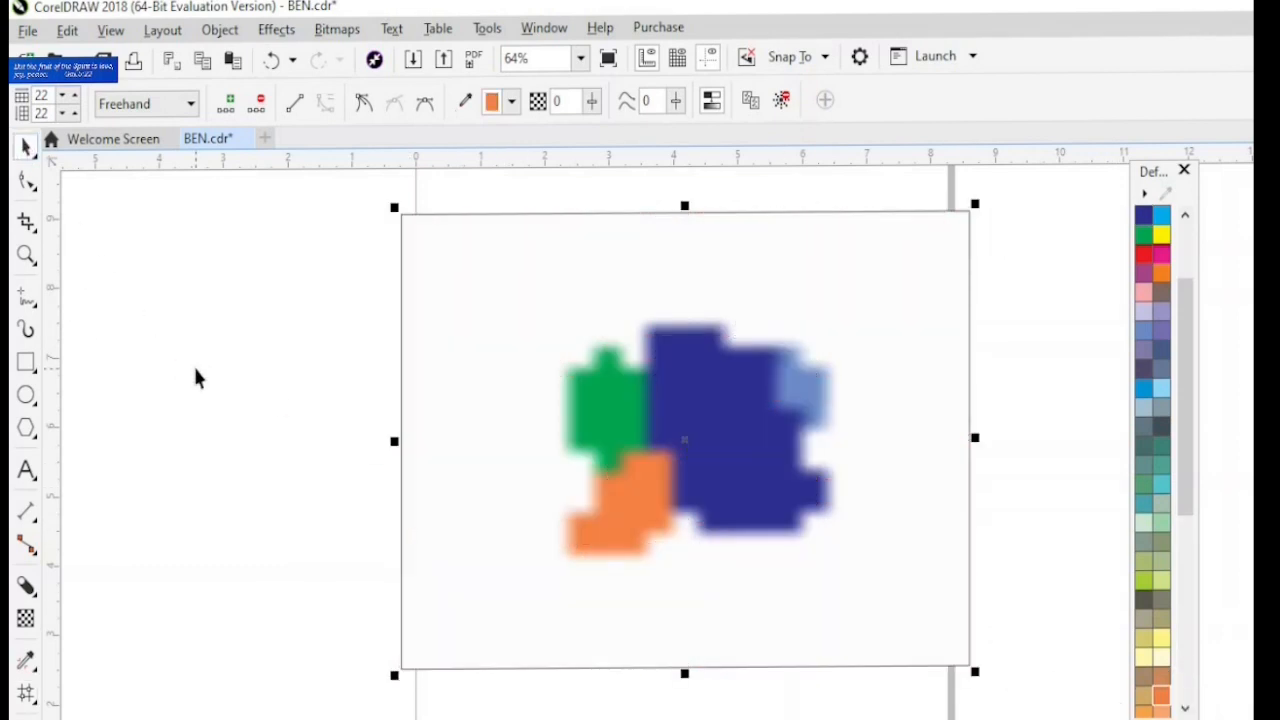
- Show the fill tools grouped with Mesh Fill
click(30, 697)
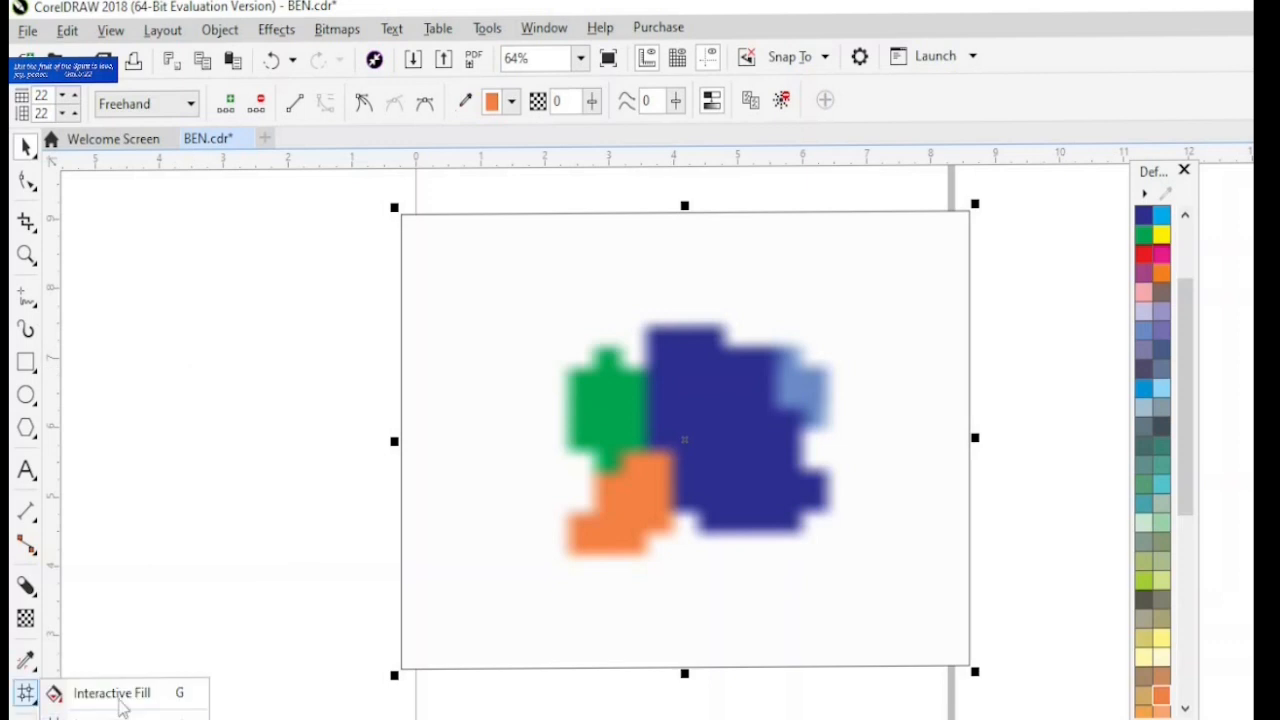